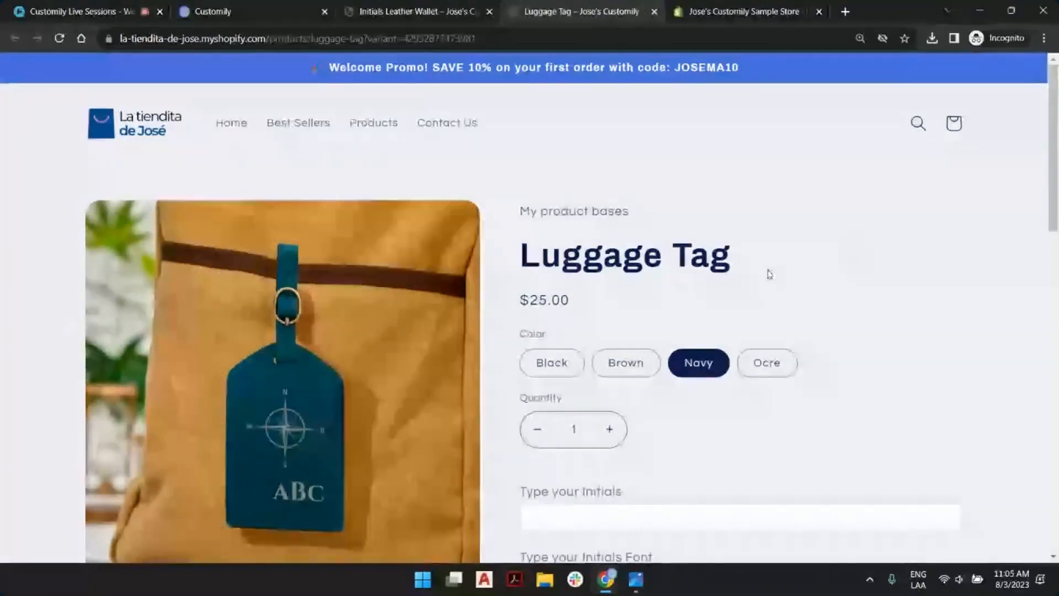
# Personalize the Luggage Tag with the initials "jmr" on its product page.
pyautogui.scroll(-1, 813, 301)
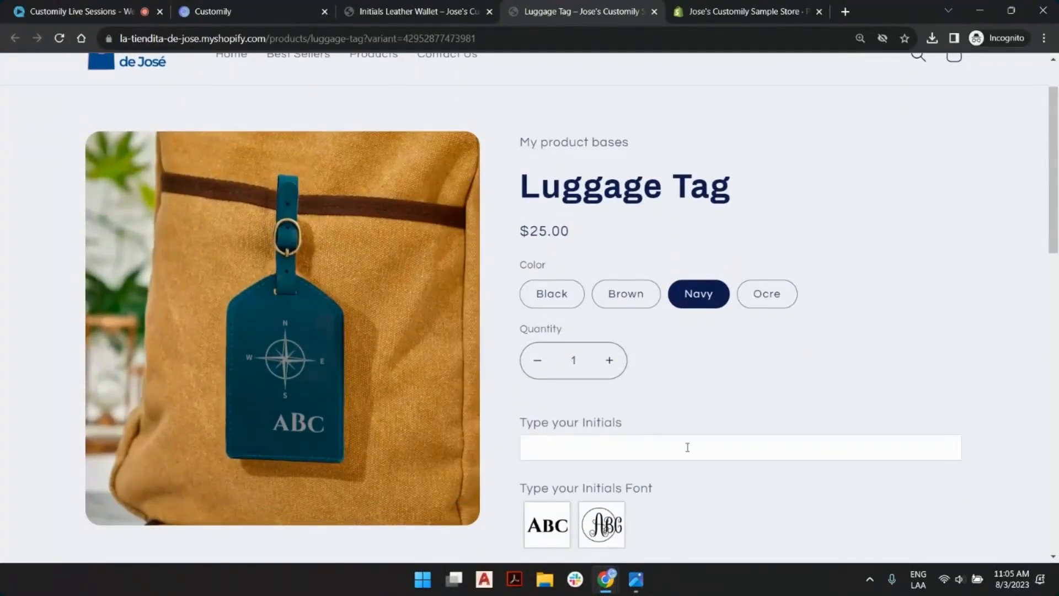
pyautogui.scroll(-1, 671, 449)
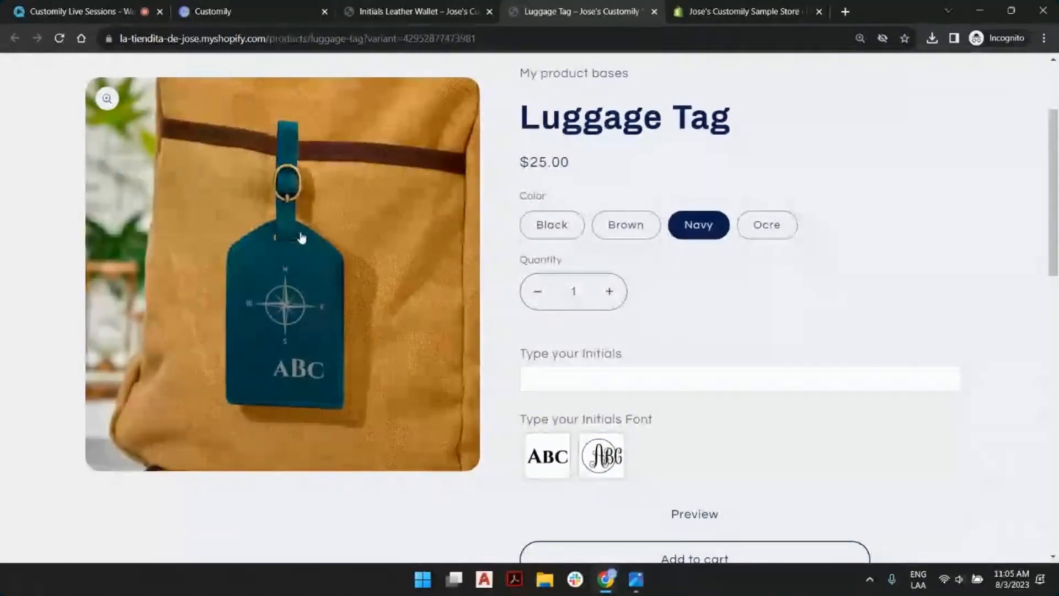
pyautogui.click(649, 378)
pyautogui.write('jmr')
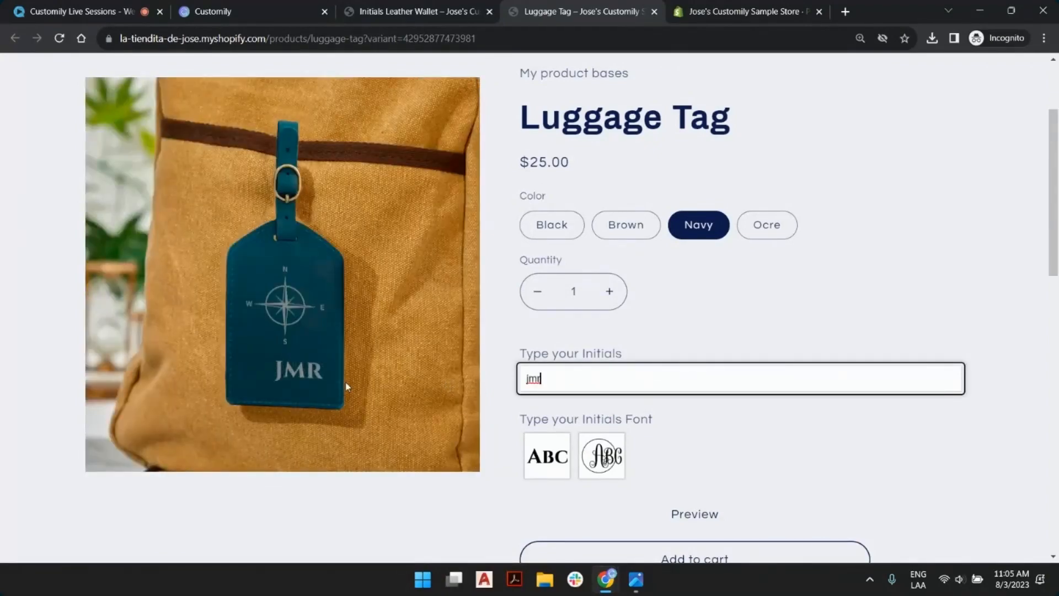
pyautogui.press('BackSpace')
pyautogui.write('r')
pyautogui.moveTo(535, 380); pyautogui.dragTo(534, 382)
pyautogui.click(593, 374)
# Preview the luggage tag in Black and Brown, and settle on Ocre with the script monogram font for the initials.
pyautogui.click(550, 239)
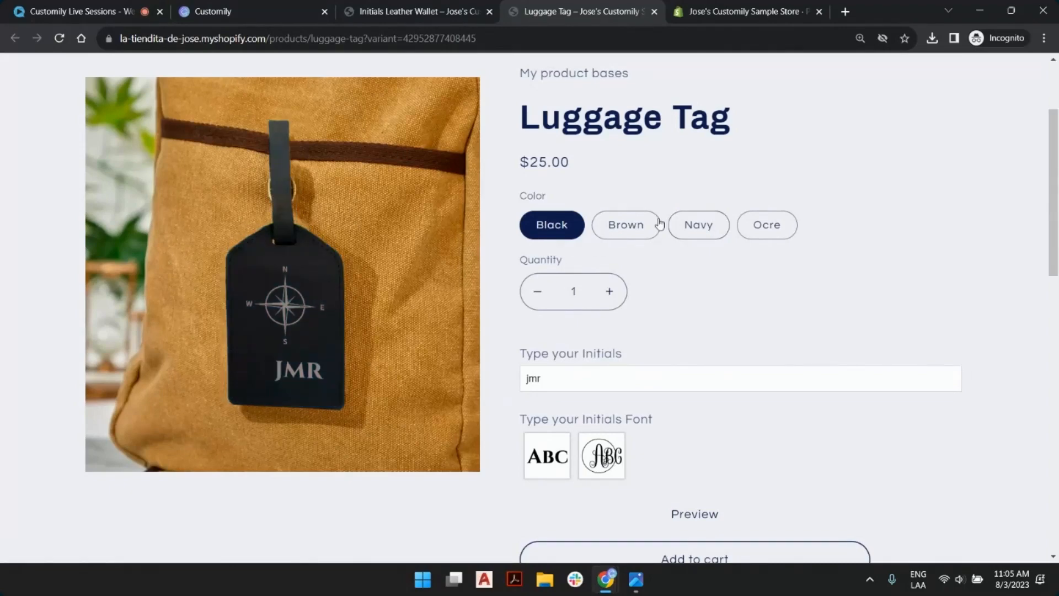
pyautogui.click(634, 231)
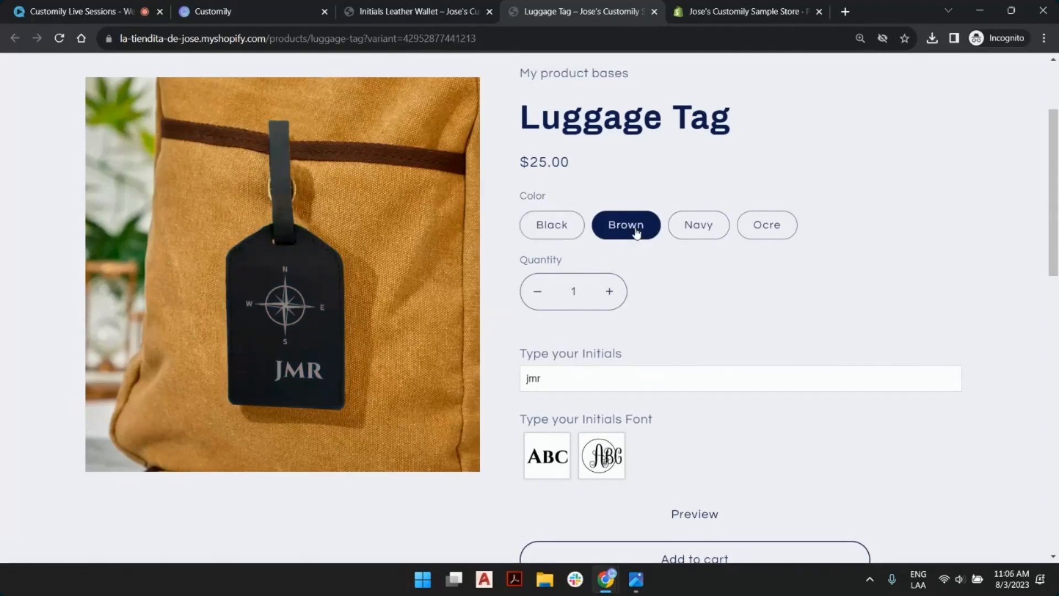
pyautogui.click(771, 225)
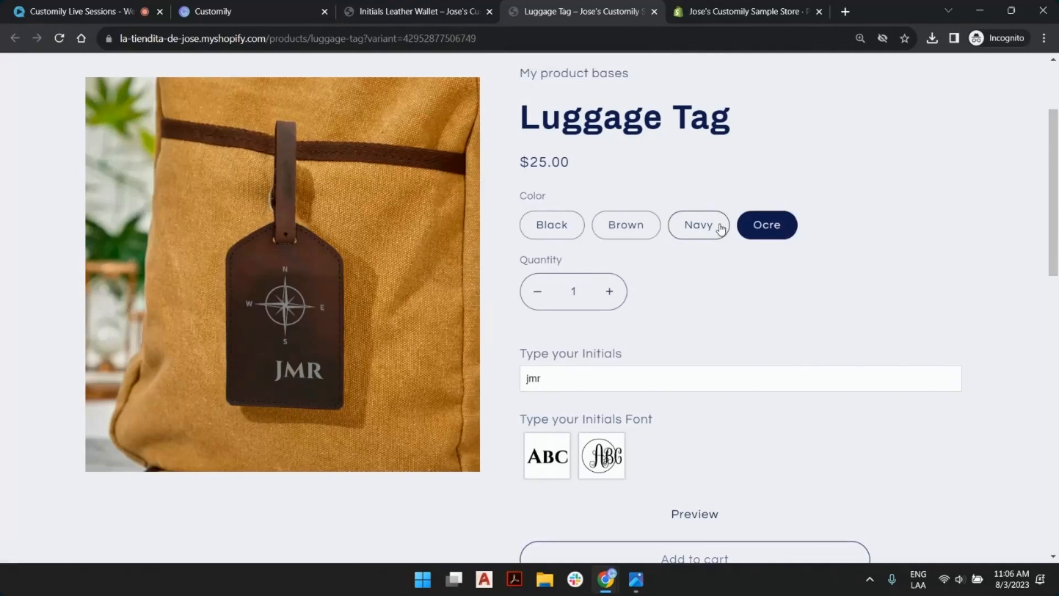
pyautogui.click(607, 460)
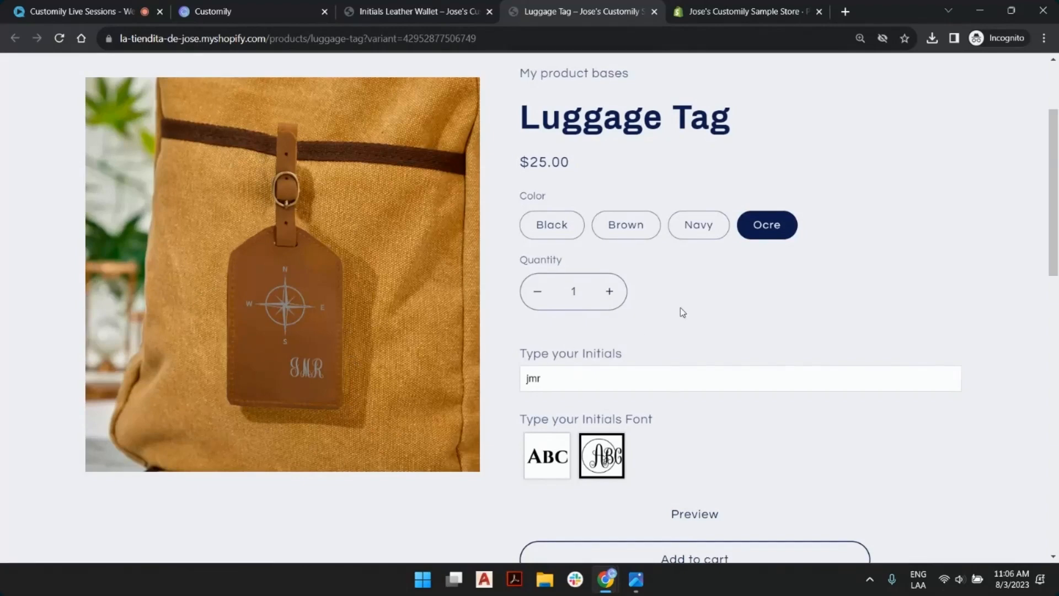
pyautogui.scroll(3, 688, 243)
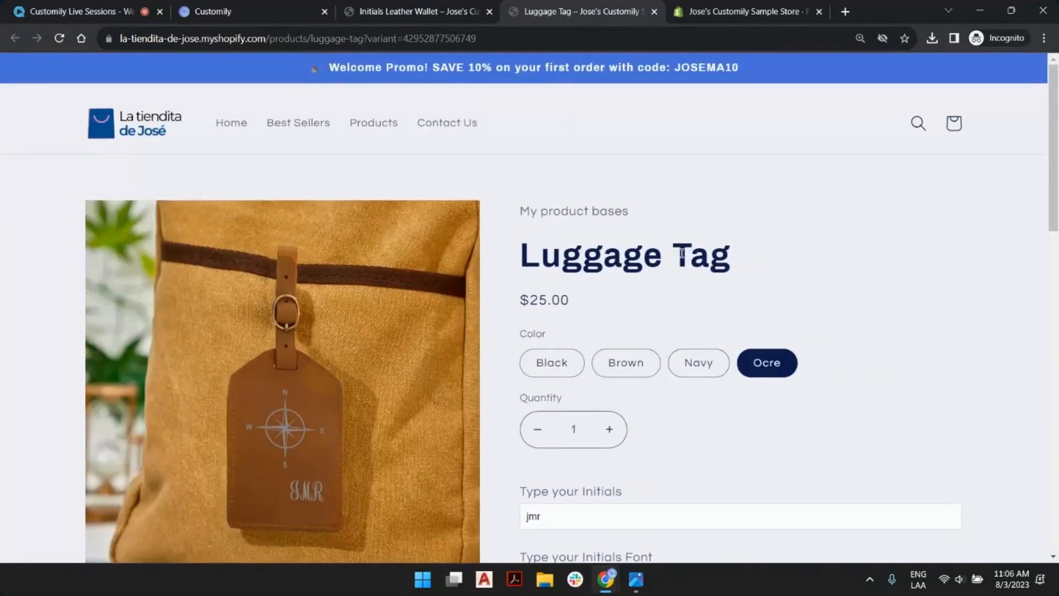
# On the Initials Leather Wallet page, replace the initials with "jMr" and select the circled script monogram font.
pyautogui.click(427, 16)
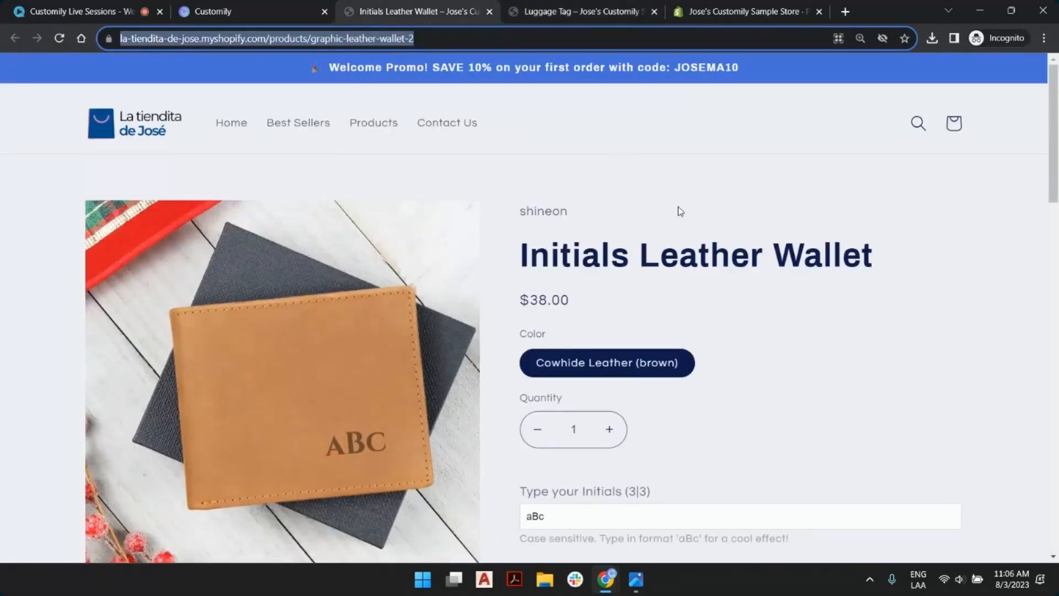
pyautogui.scroll(-3, 676, 210)
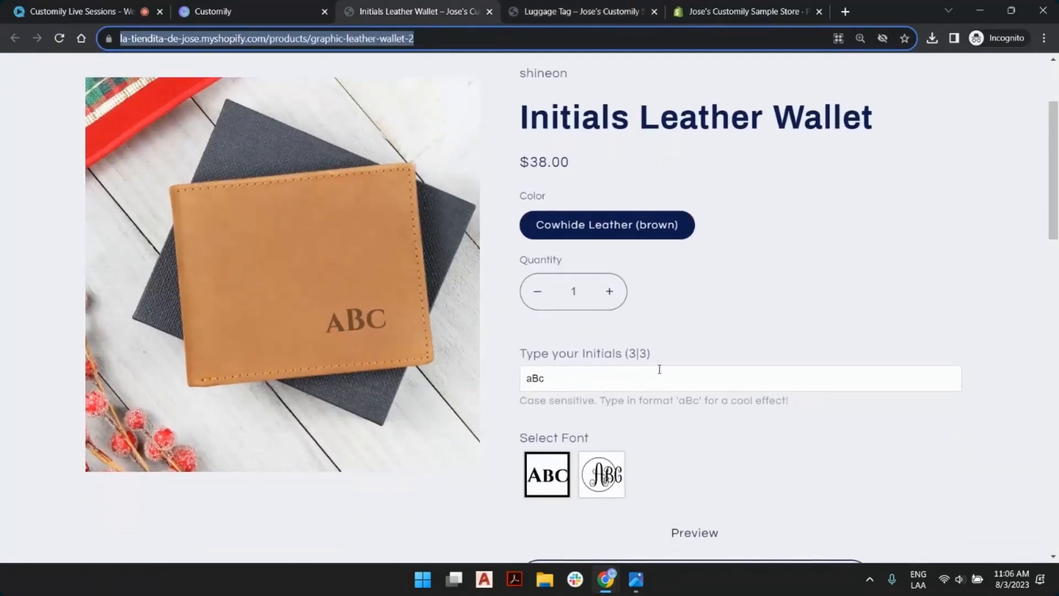
pyautogui.click(611, 380)
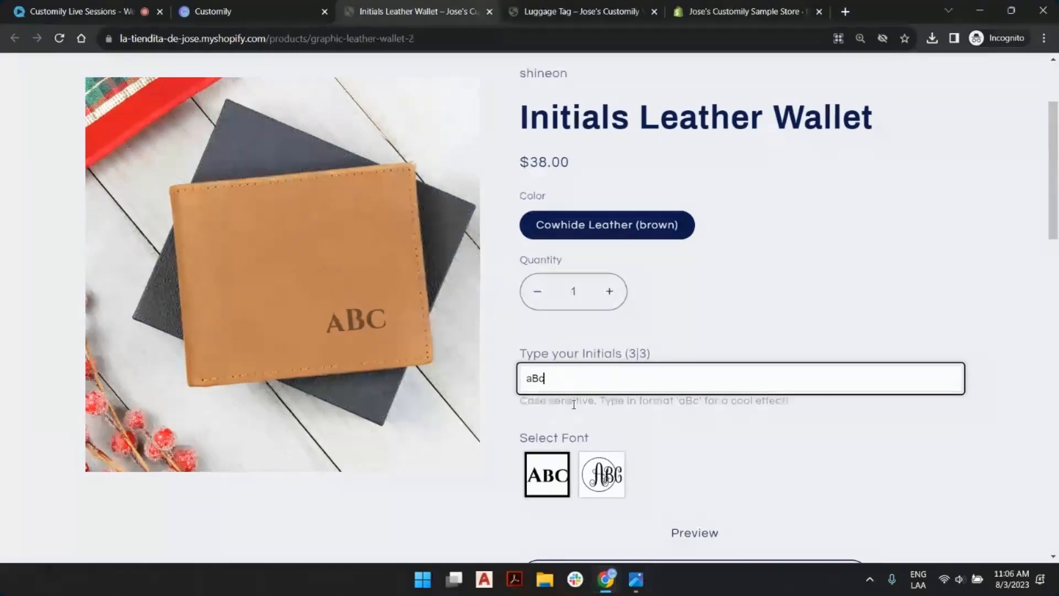
pyautogui.moveTo(551, 381); pyautogui.dragTo(482, 381)
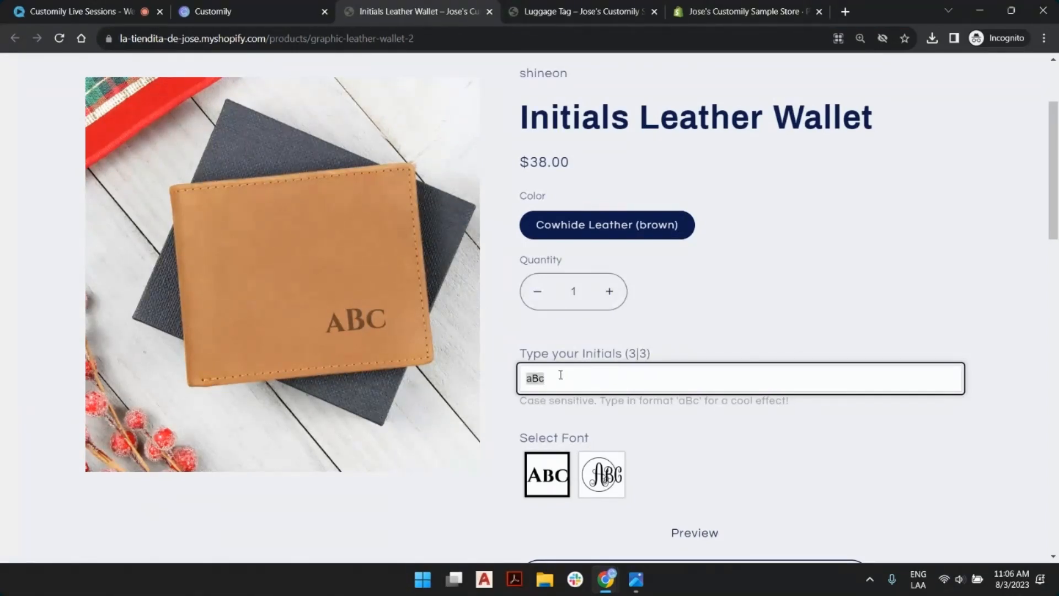
pyautogui.write('JMr')
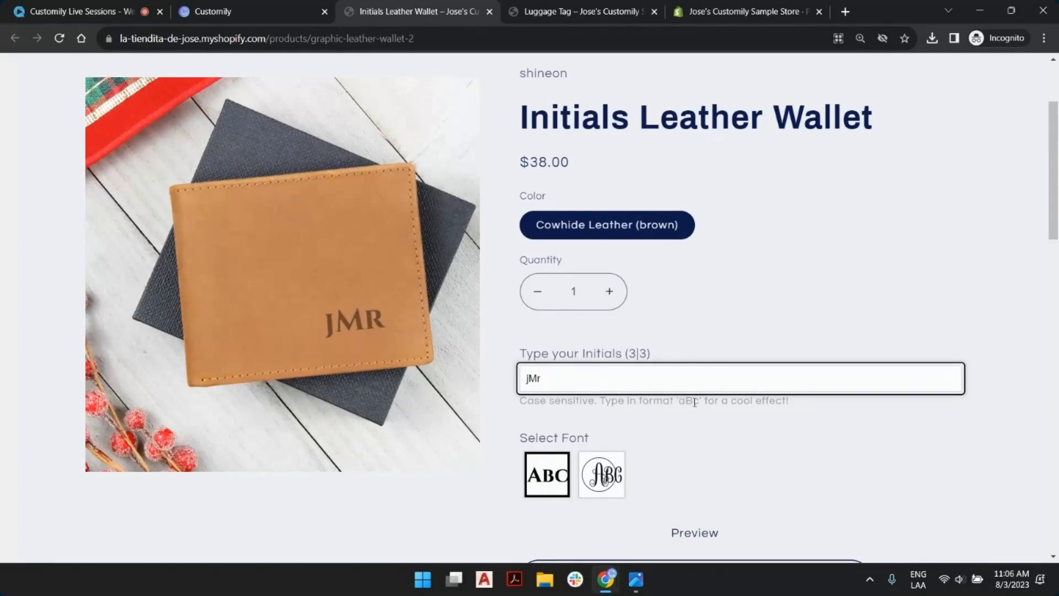
pyautogui.click(603, 476)
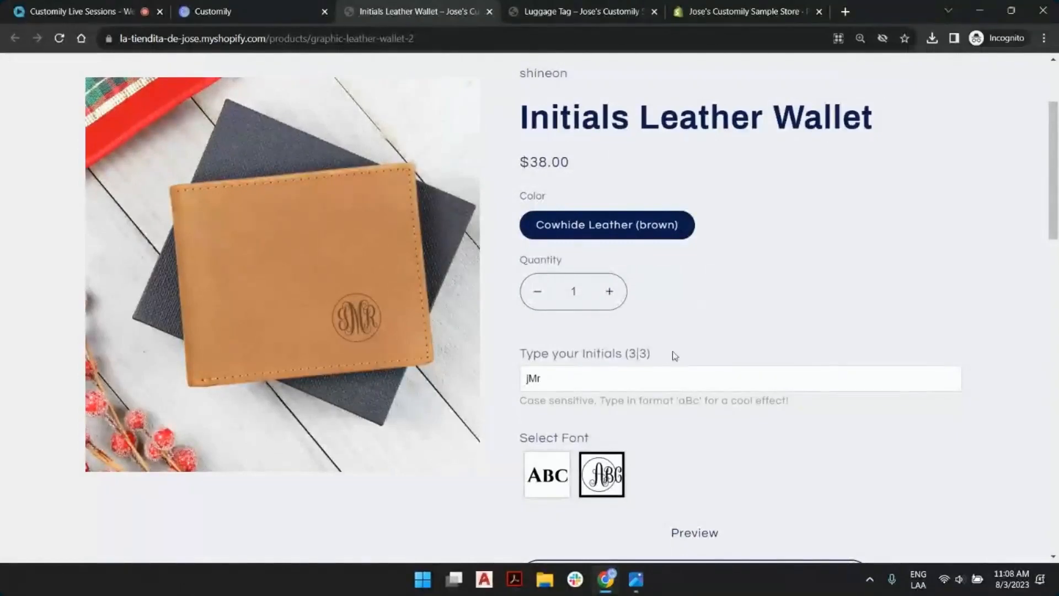
pyautogui.scroll(-2, 601, 442)
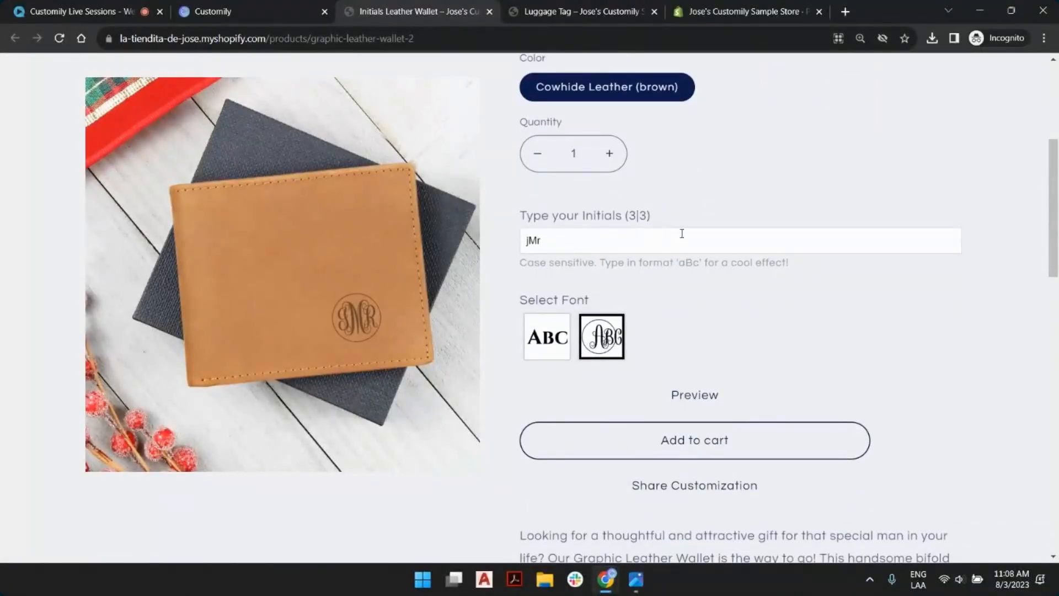
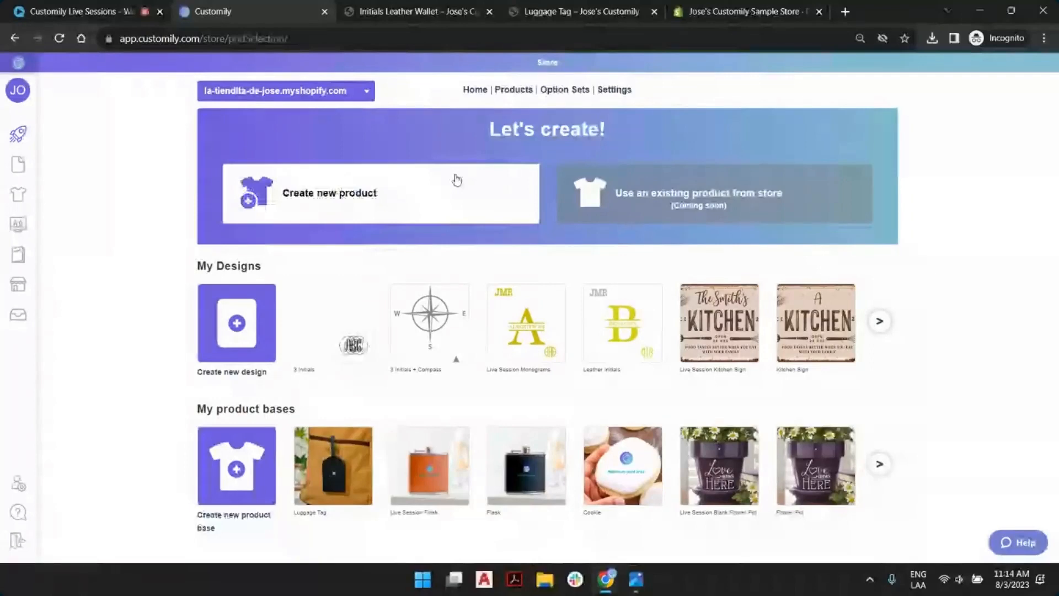
# In Customily, start creating a new product to show the available product bases and fulfillment providers.
pyautogui.click(457, 180)
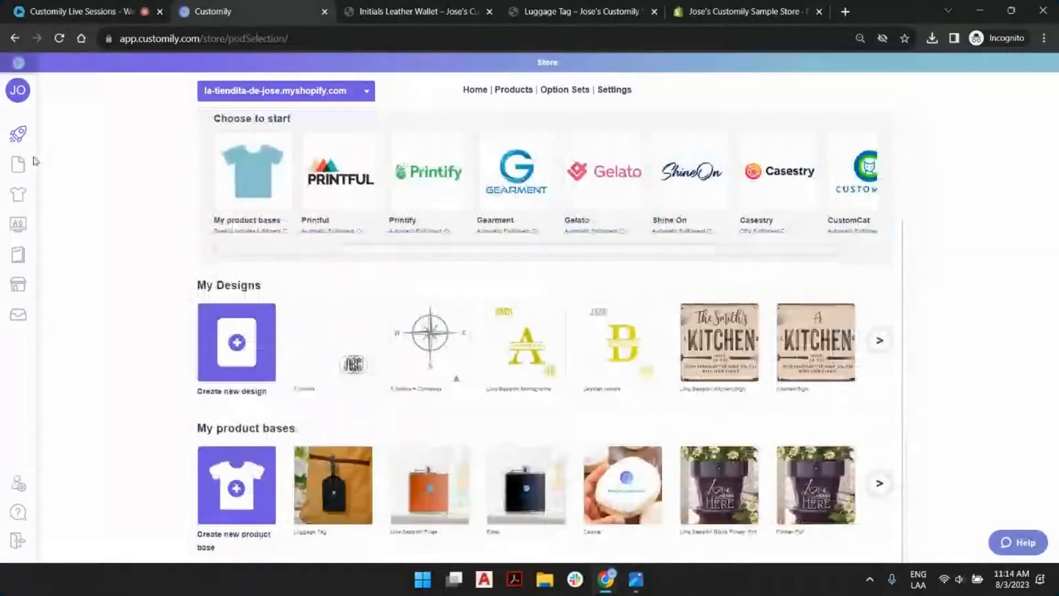
pyautogui.moveTo(23, 168)
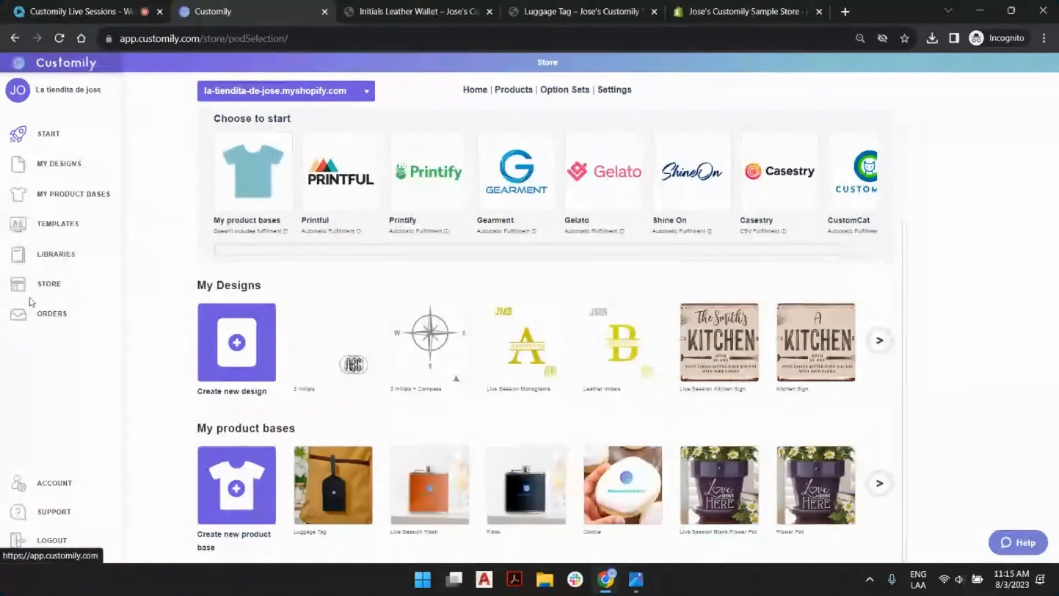
pyautogui.click(13, 290)
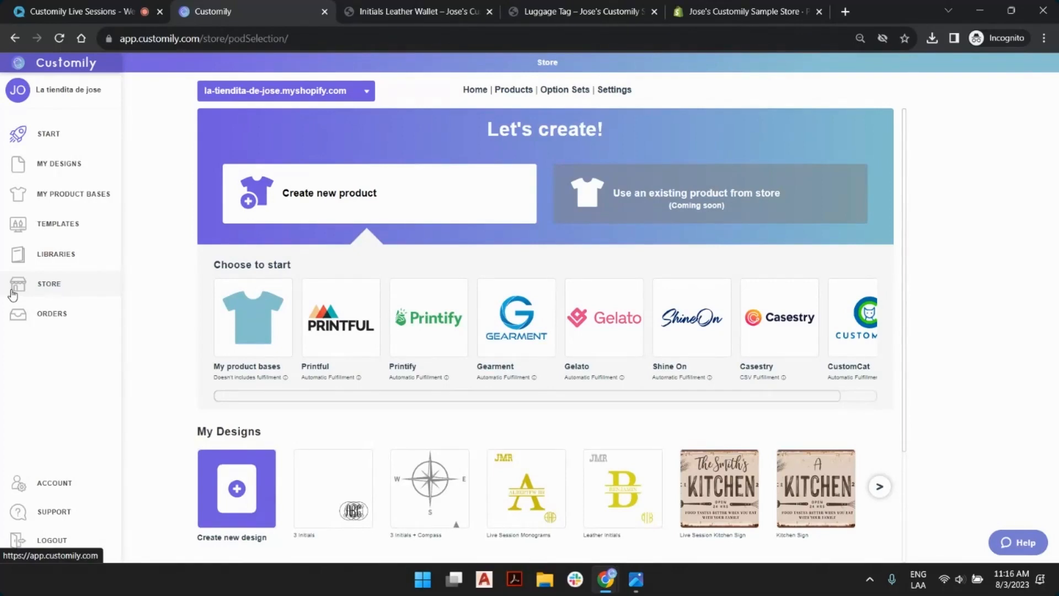
# Compare the Initials Leather Wallet and Luggage Tag store pages, checking each product's vendor and personalization options.
pyautogui.click(430, 8)
pyautogui.scroll(5, 595, 172)
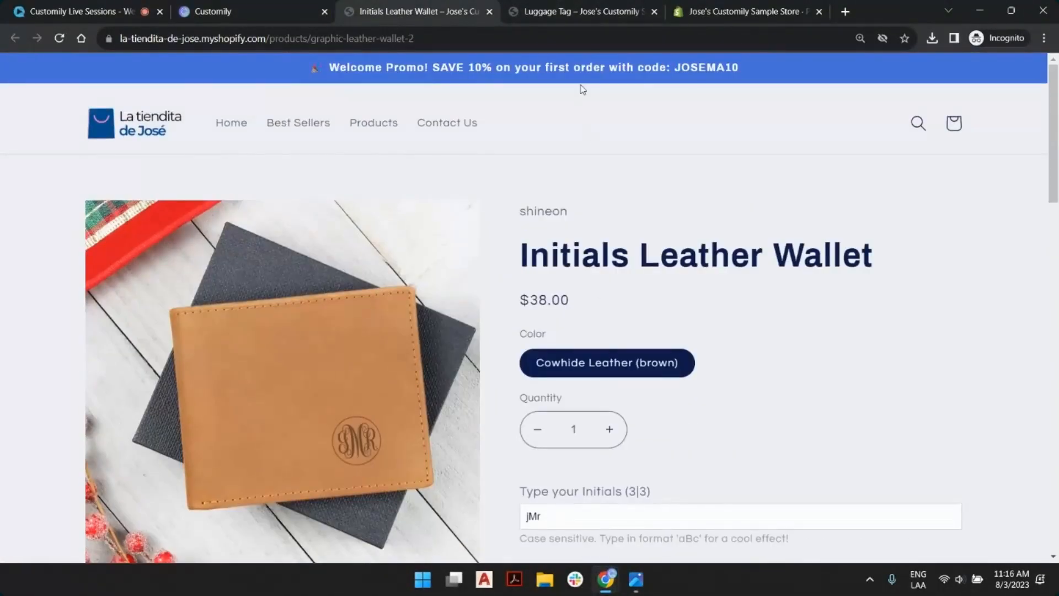
pyautogui.click(562, 6)
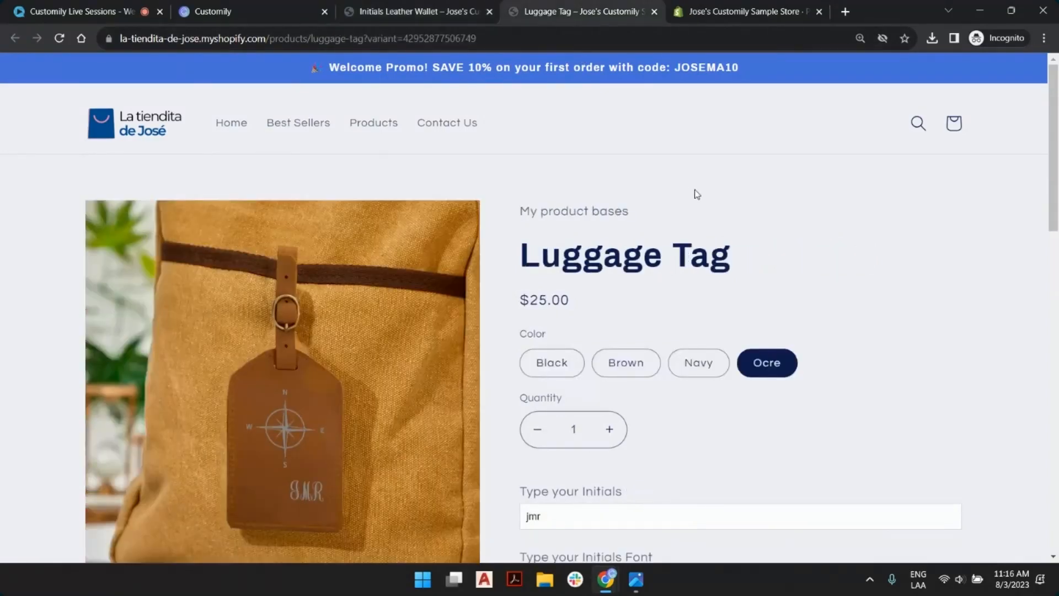
pyautogui.click(436, 18)
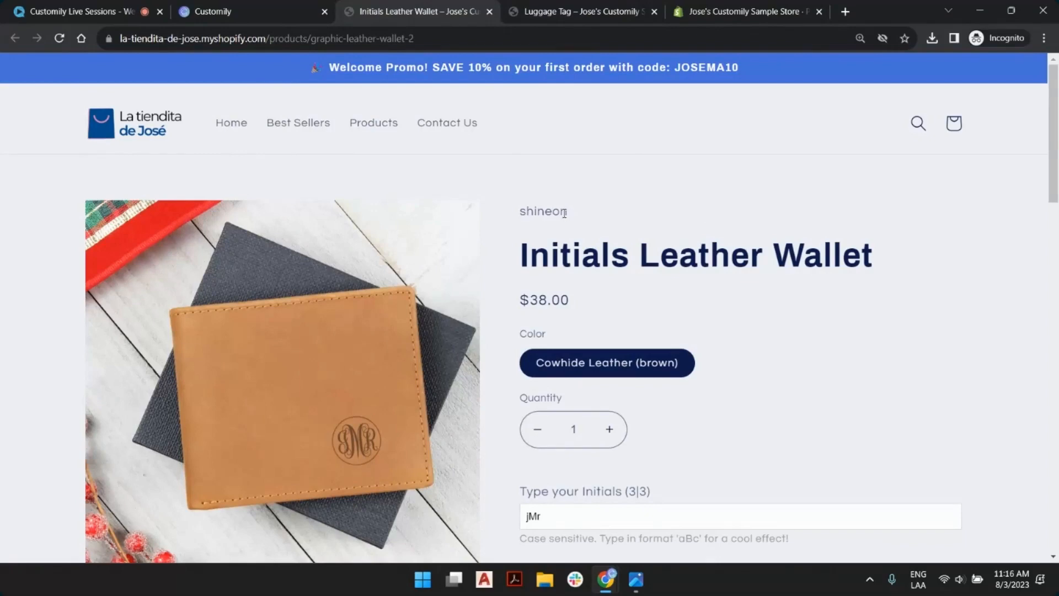
pyautogui.moveTo(565, 212); pyautogui.dragTo(518, 213)
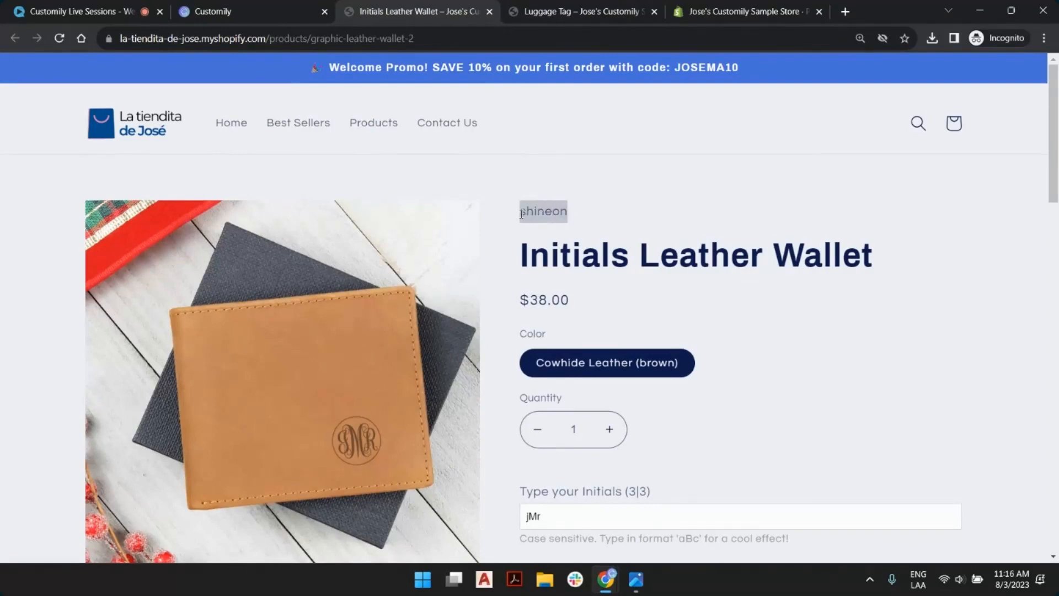
pyautogui.click(590, 213)
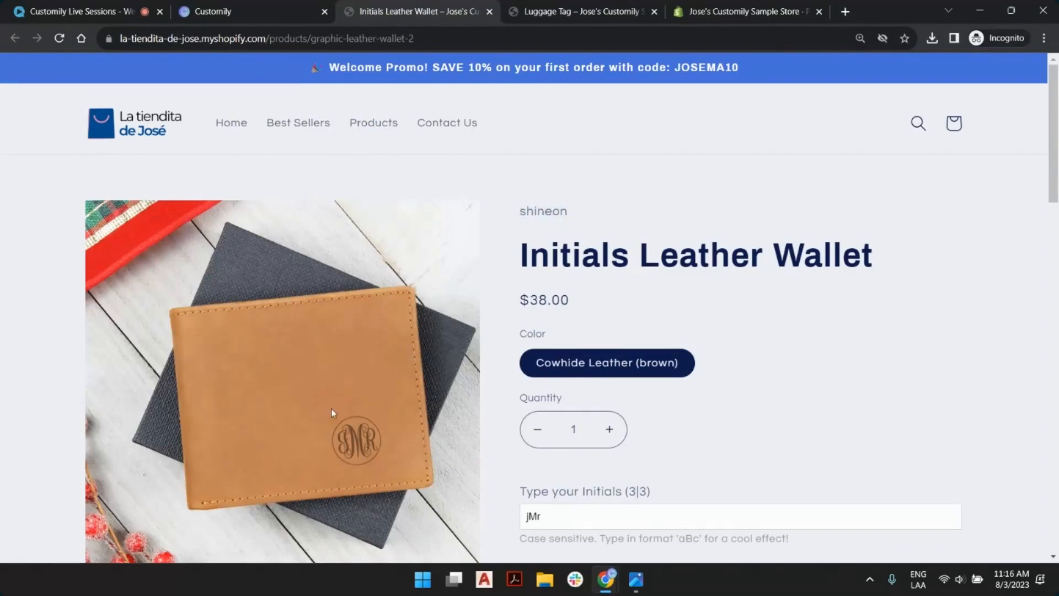
pyautogui.scroll(-2, 795, 300)
pyautogui.scroll(2, 794, 301)
pyautogui.scroll(-2, 766, 313)
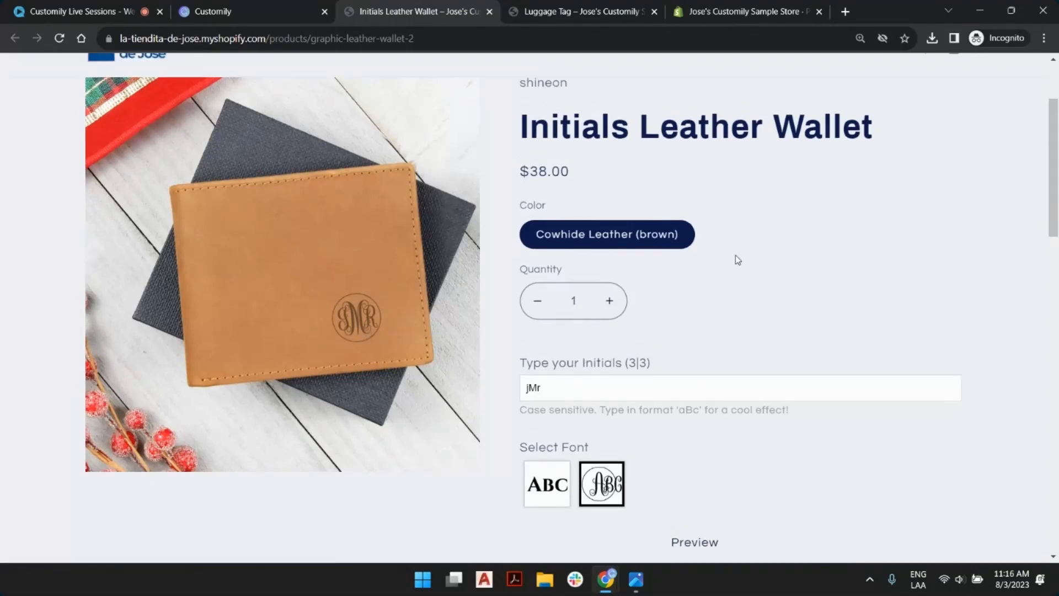
pyautogui.scroll(2, 735, 259)
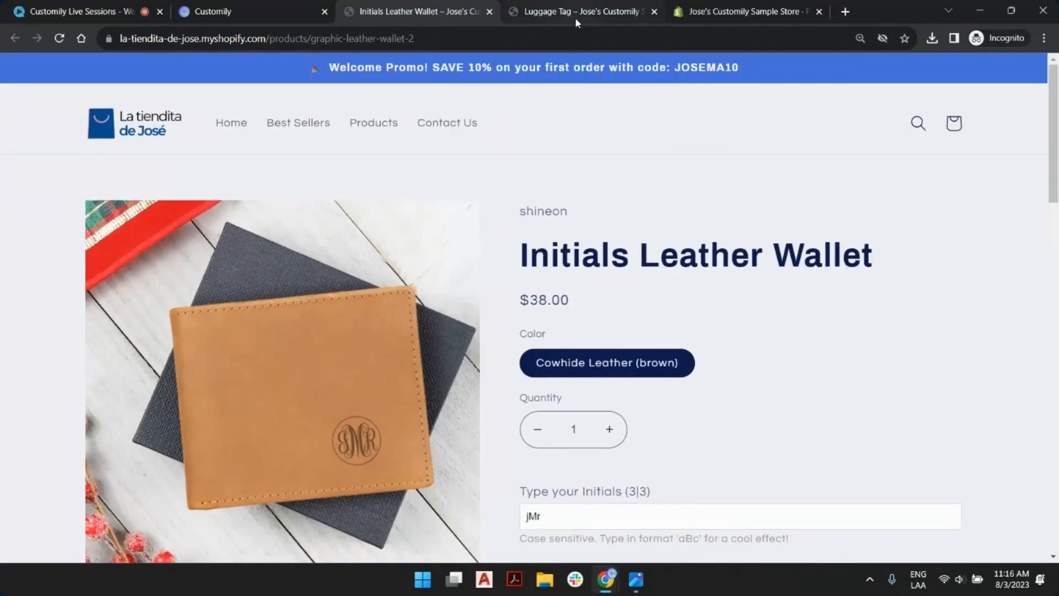
pyautogui.moveTo(576, 21)
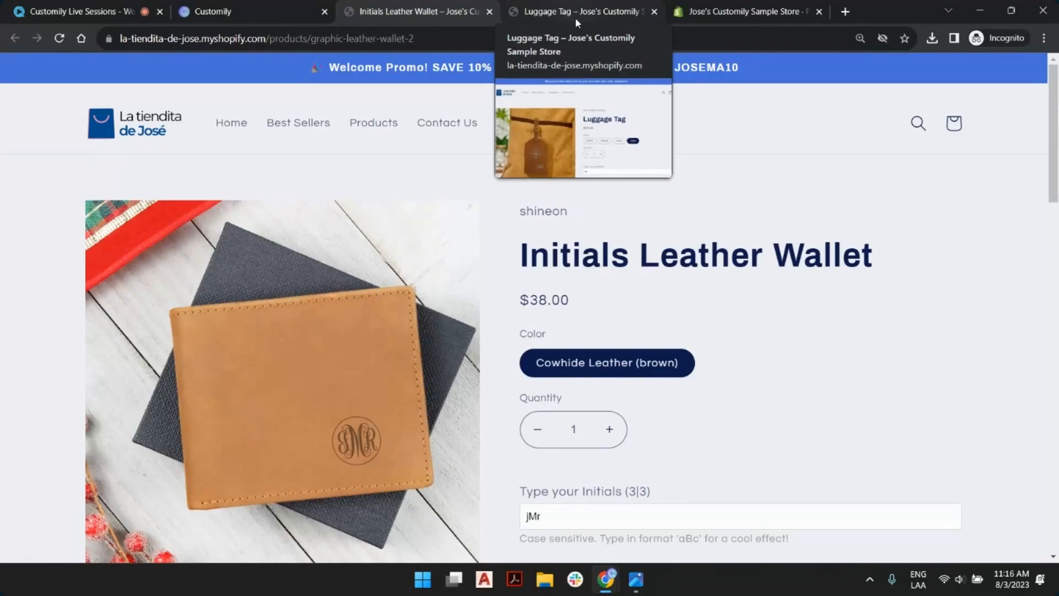
pyautogui.click(575, 20)
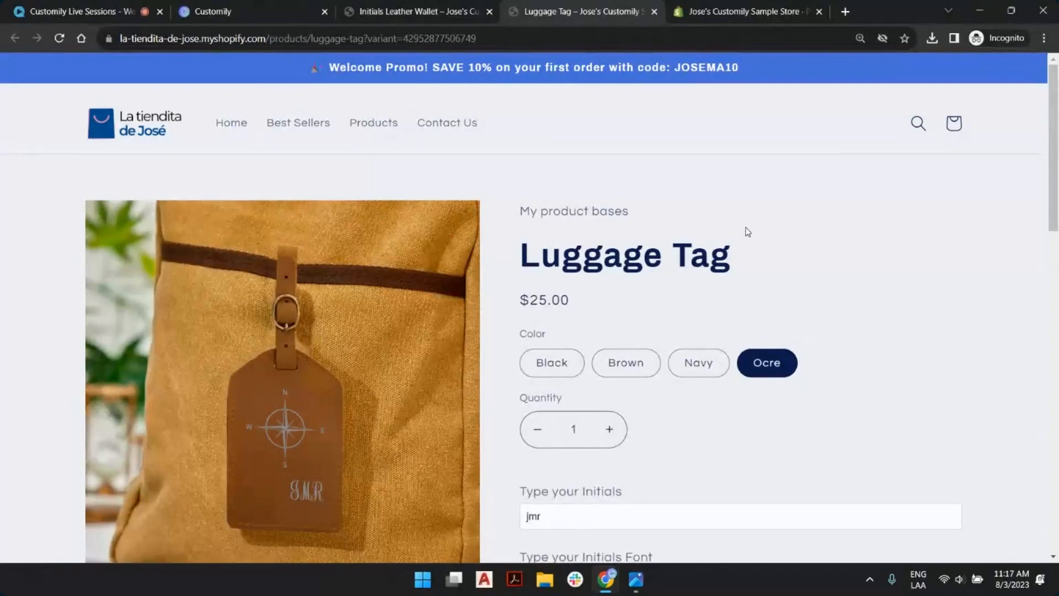
# Switch back to Customily and examine the provider choices, saved designs and product bases on the store's start page.
pyautogui.click(256, 12)
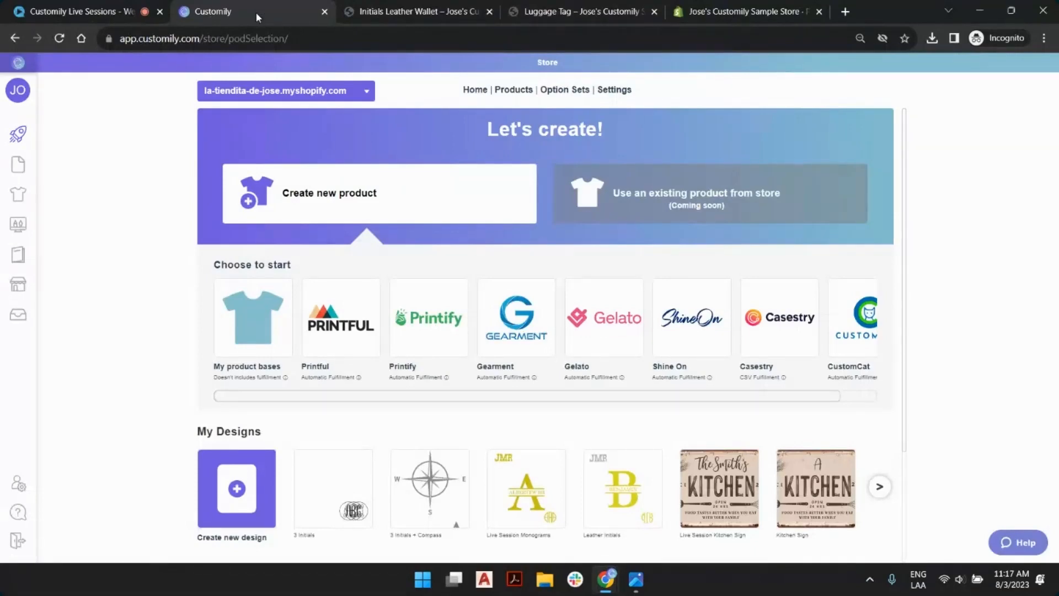
pyautogui.moveTo(28, 135)
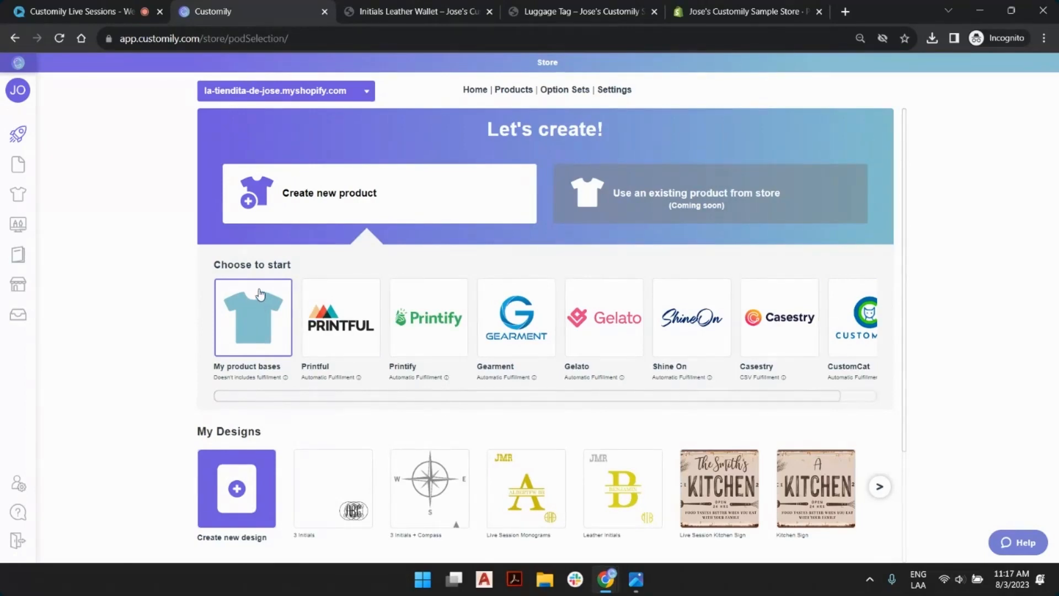
pyautogui.scroll(-3, 260, 306)
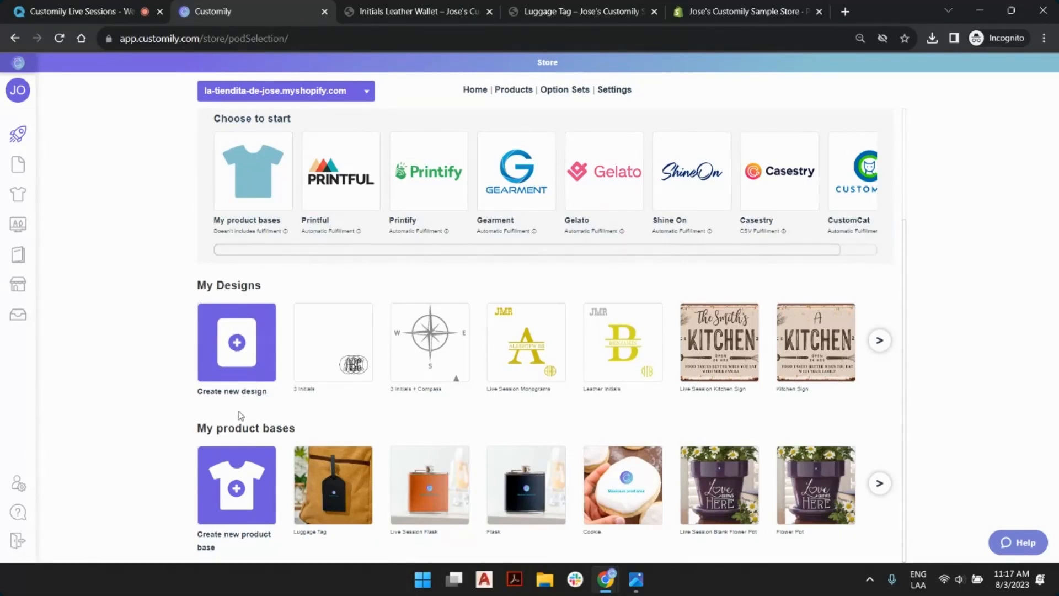
pyautogui.click(246, 484)
pyautogui.scroll(-3, 489, 428)
pyautogui.scroll(3, 485, 430)
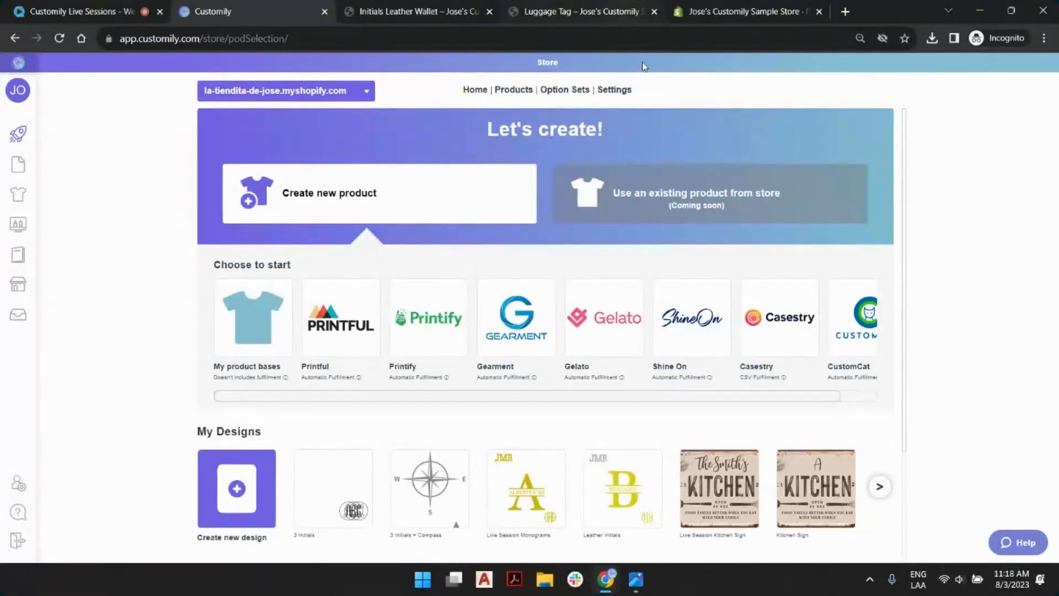
# Open the store's integration settings to view the connected print-on-demand providers.
pyautogui.moveTo(66, 93)
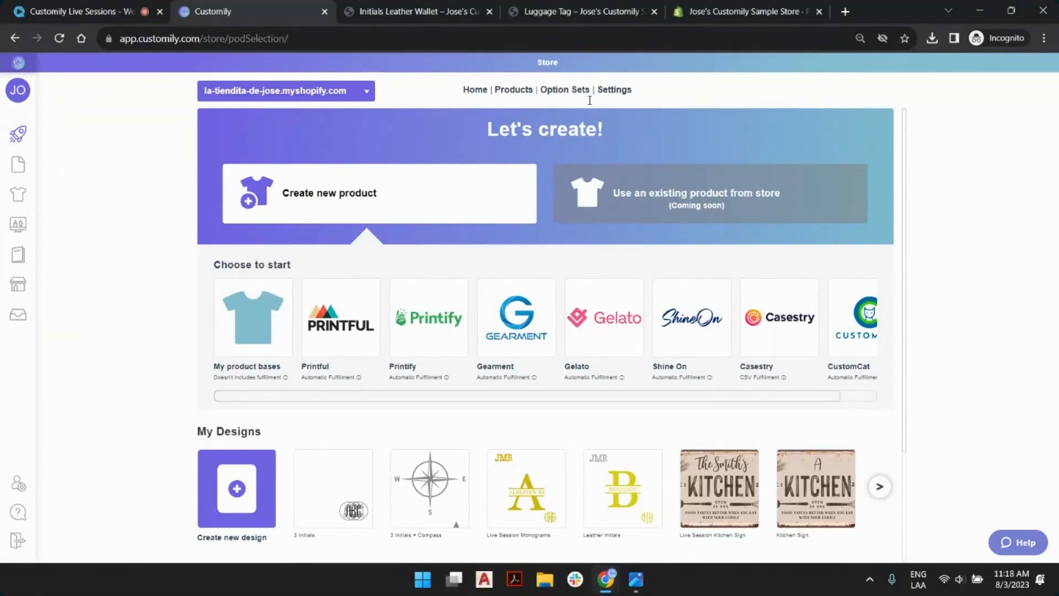
pyautogui.click(618, 94)
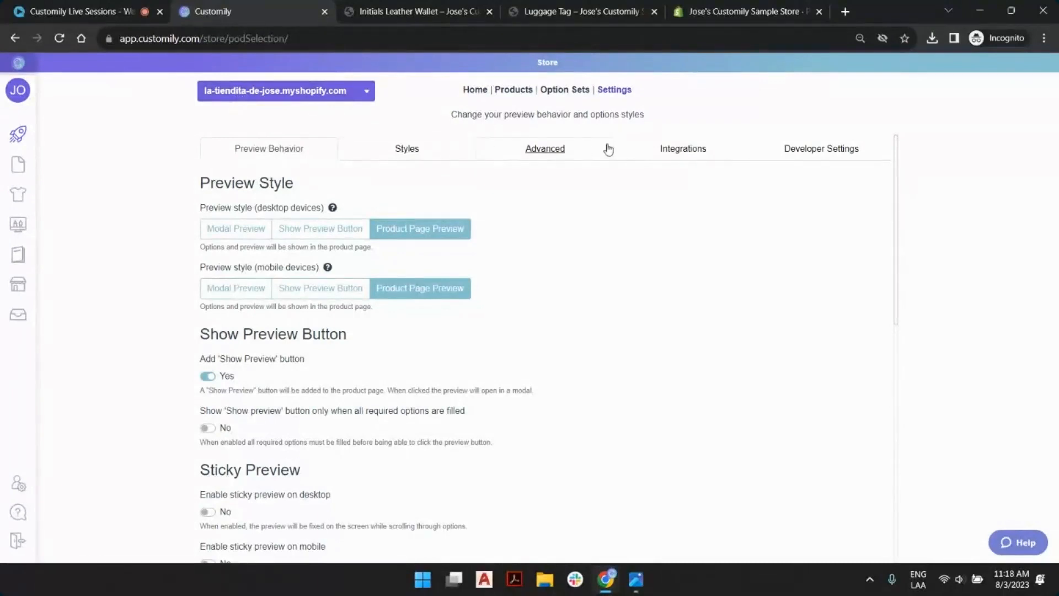
pyautogui.click(693, 155)
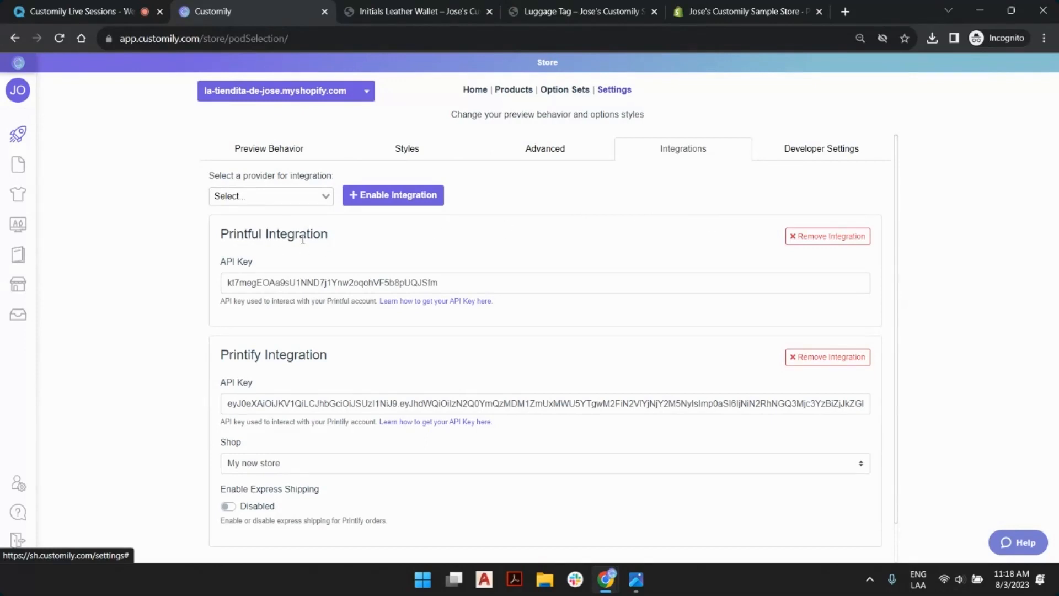
# Add a Shine On integration to the store's connected print-on-demand providers and check its API key field.
pyautogui.scroll(-1, 630, 281)
pyautogui.scroll(1, 632, 282)
pyautogui.click(294, 194)
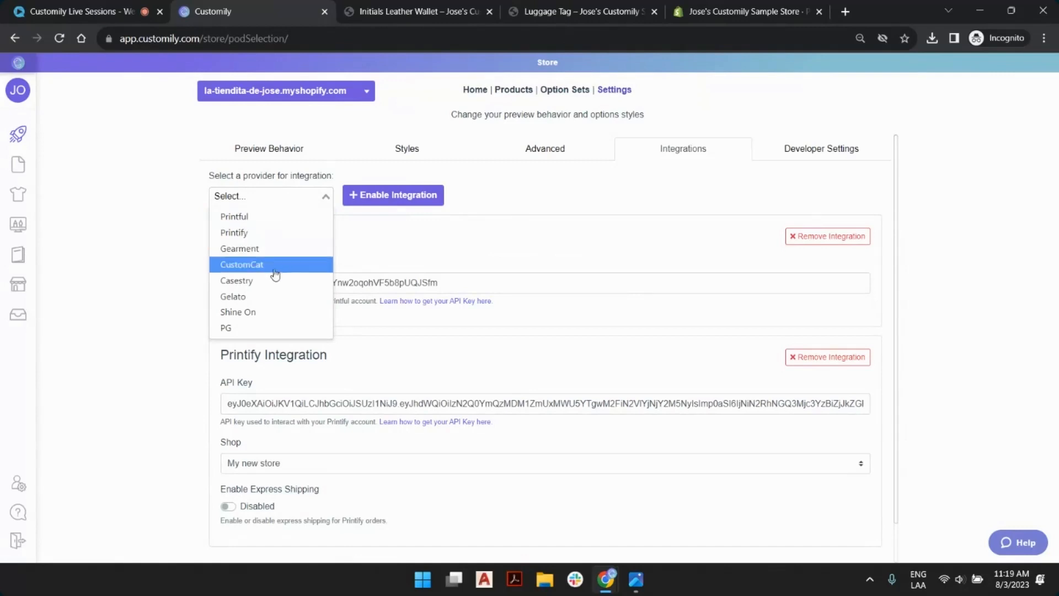
pyautogui.click(246, 313)
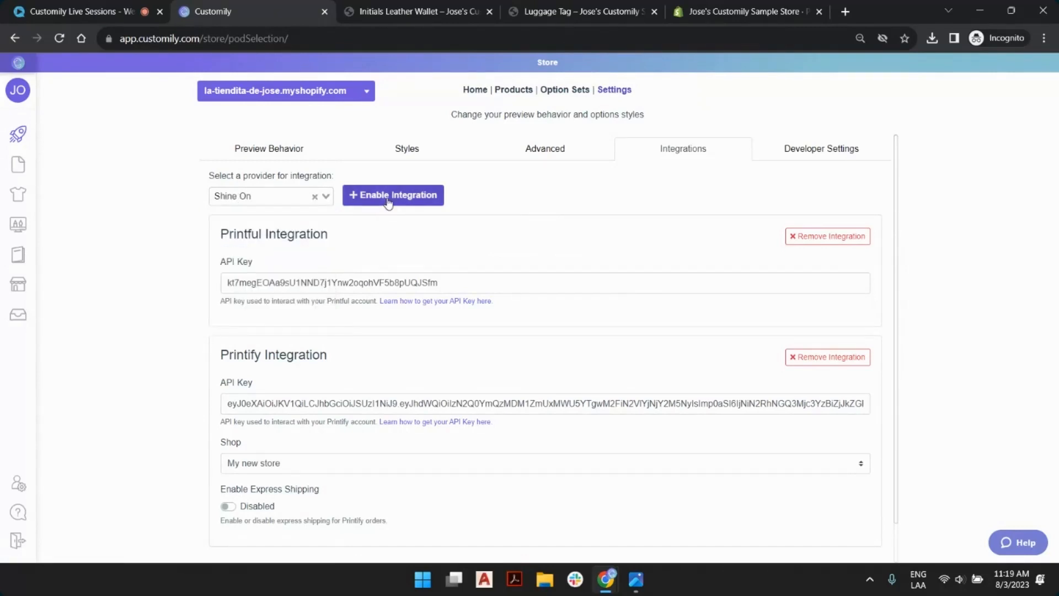
pyautogui.click(410, 199)
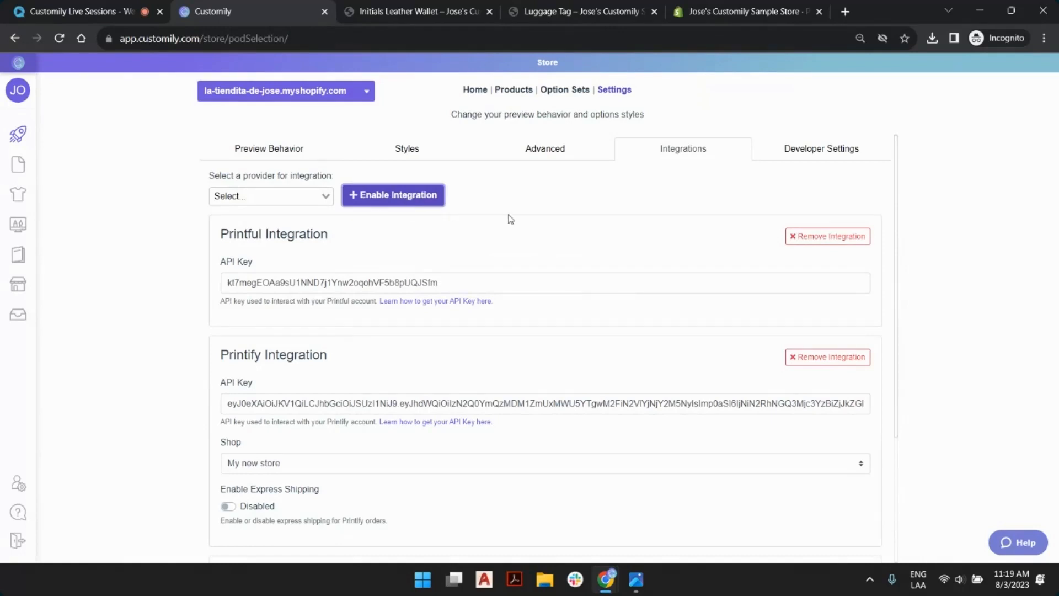
pyautogui.scroll(-2, 513, 225)
pyautogui.scroll(-1, 513, 225)
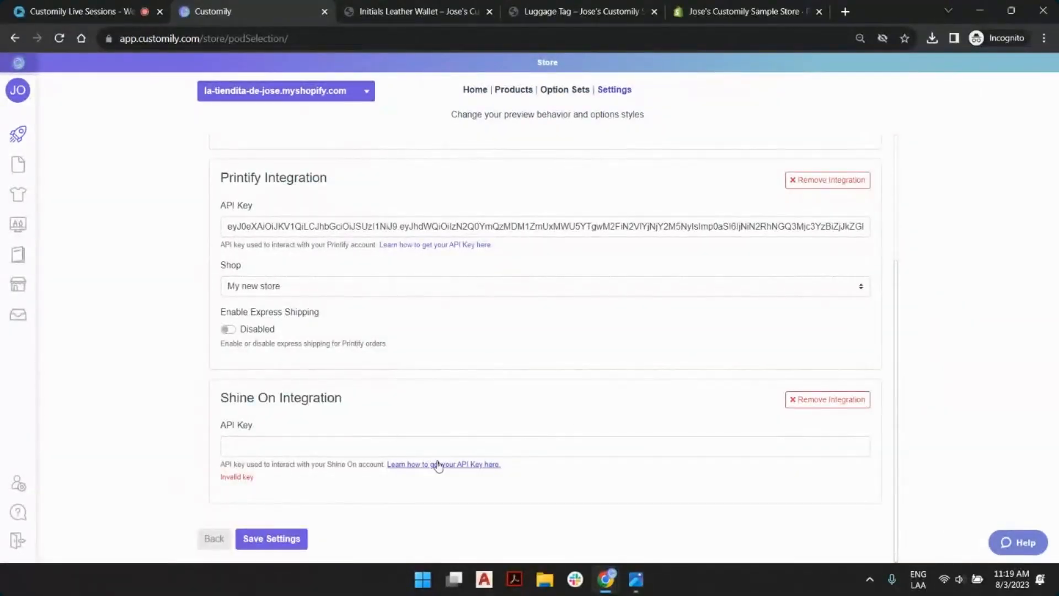
pyautogui.click(241, 446)
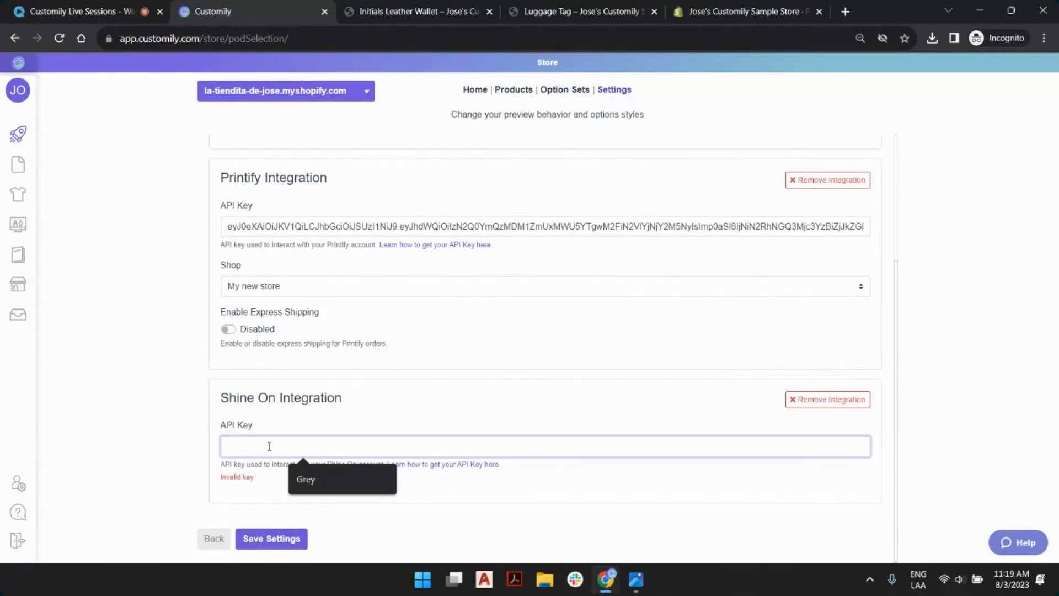
pyautogui.click(581, 498)
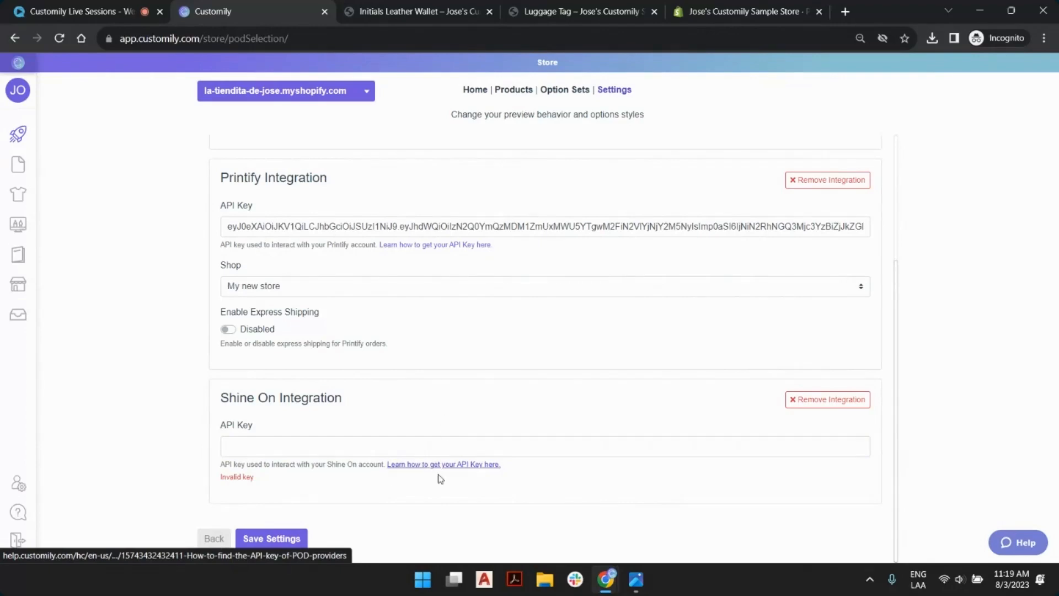
# Open the help article on finding POD providers' API keys and read through the ShineOn API key instructions.
pyautogui.click(457, 466)
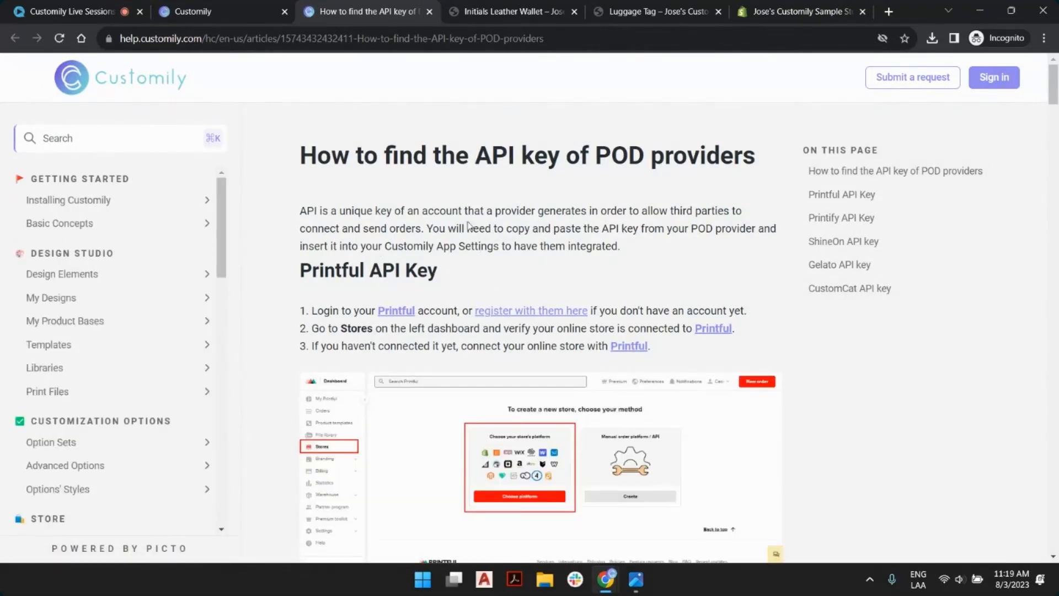
pyautogui.scroll(-20, 454, 241)
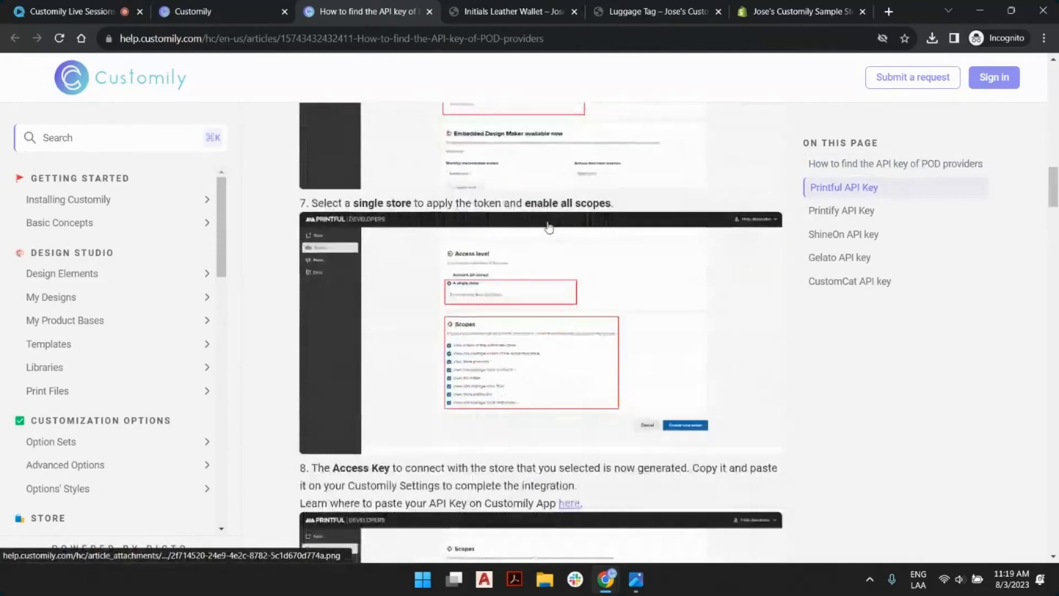
pyautogui.scroll(-10, 546, 232)
pyautogui.scroll(2, 513, 237)
pyautogui.scroll(-8, 526, 256)
pyautogui.scroll(-12, 526, 256)
pyautogui.scroll(5, 568, 237)
pyautogui.scroll(-5, 410, 239)
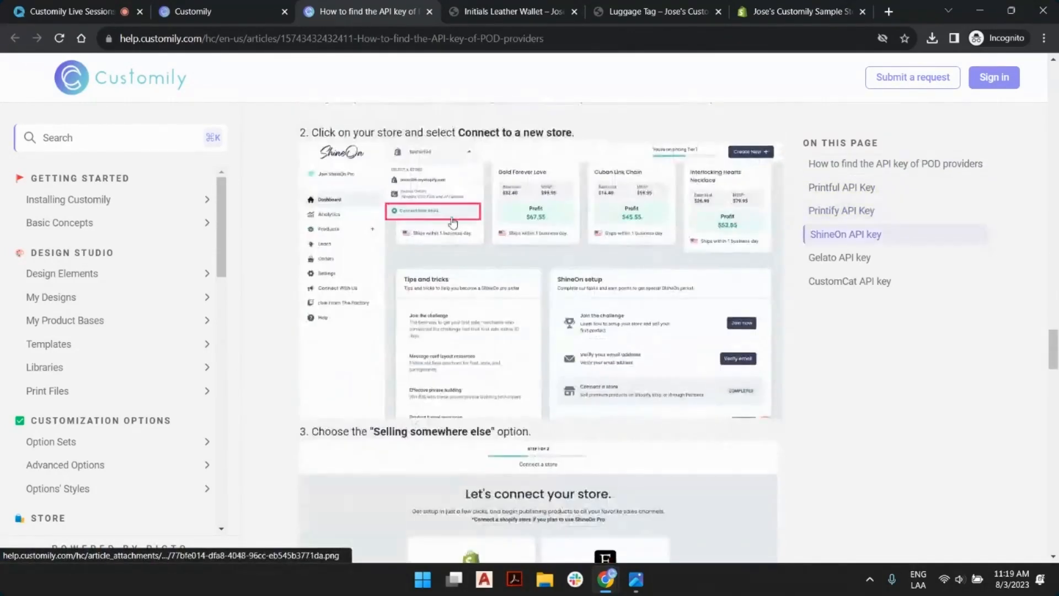
pyautogui.scroll(-5, 662, 226)
pyautogui.scroll(-5, 619, 269)
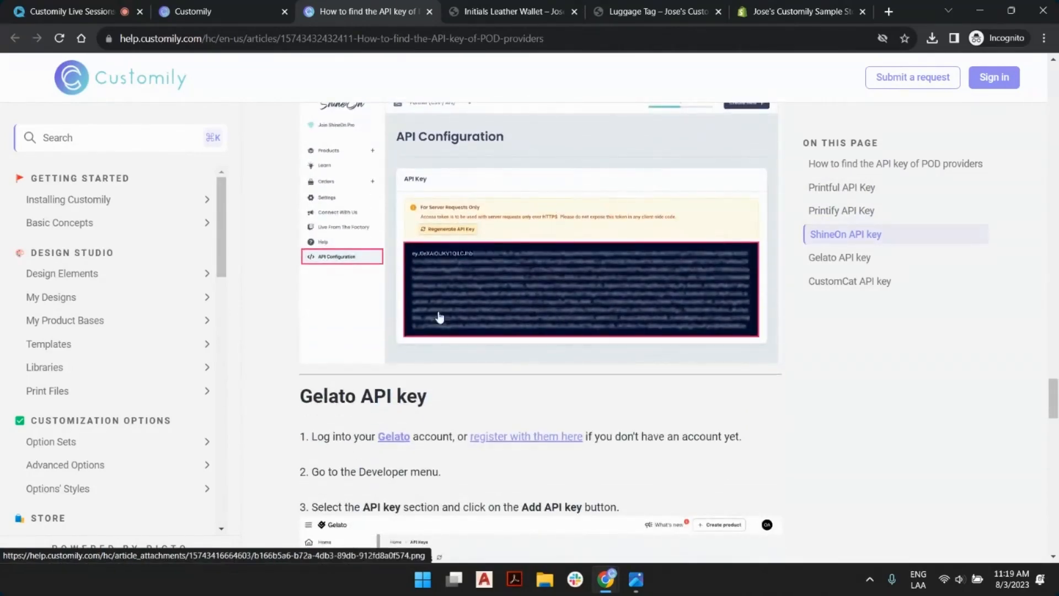
# Return to the store's integration settings and save them with the Shine On API key left empty.
pyautogui.click(213, 11)
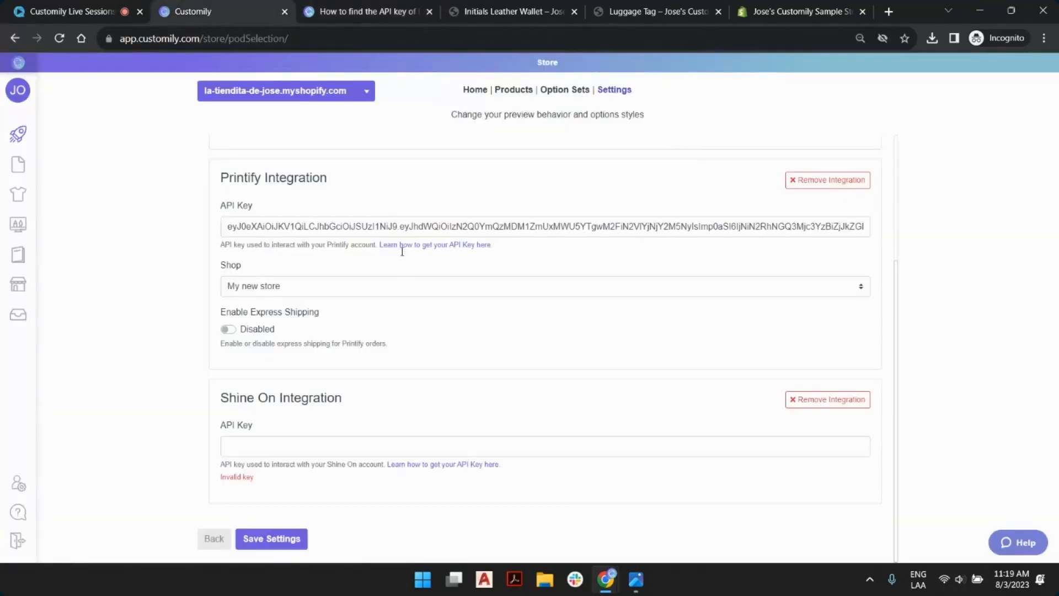
pyautogui.rightClick(289, 449)
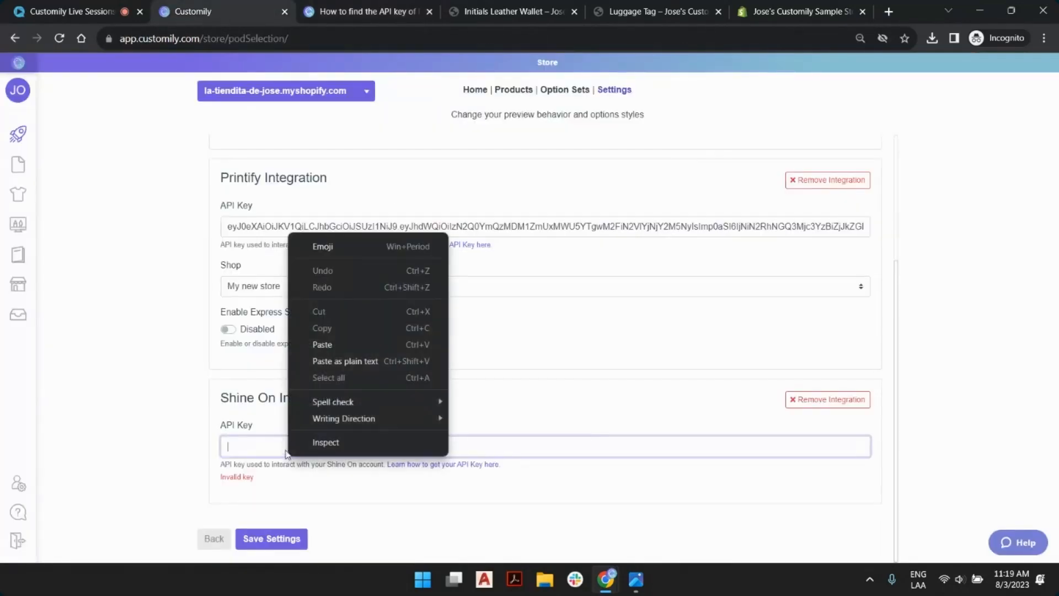
pyautogui.click(298, 496)
pyautogui.click(274, 539)
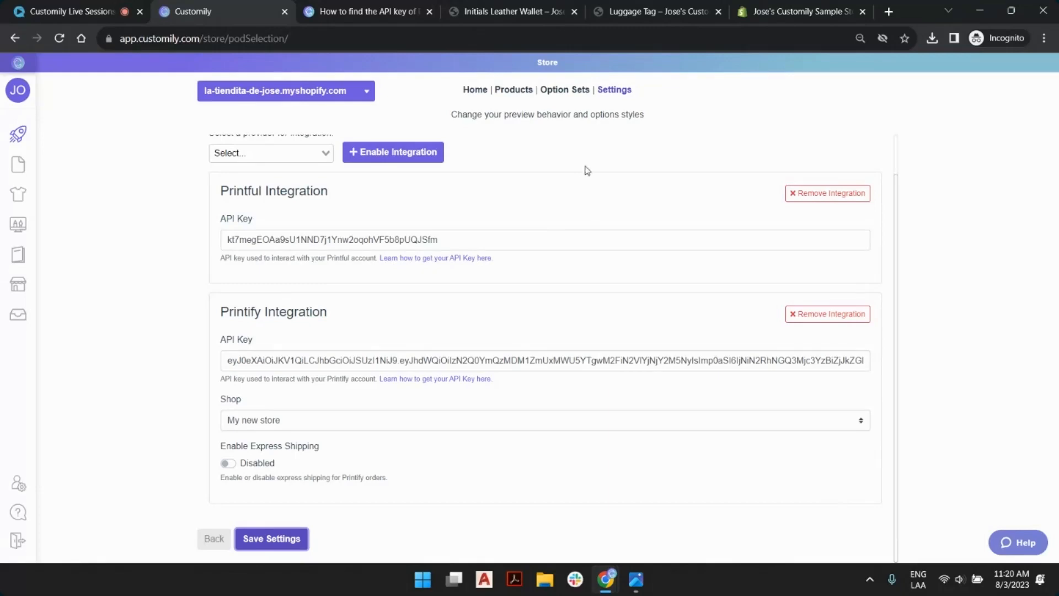
# Go back to the store's start page, open the Shine On catalog and look through its three pages of products.
pyautogui.click(25, 137)
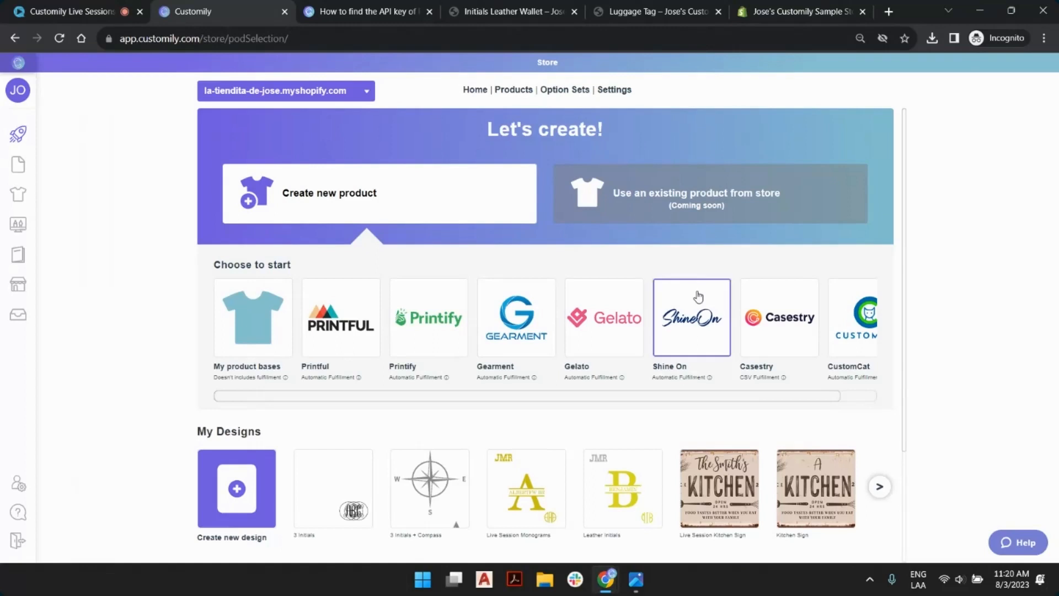
pyautogui.click(709, 318)
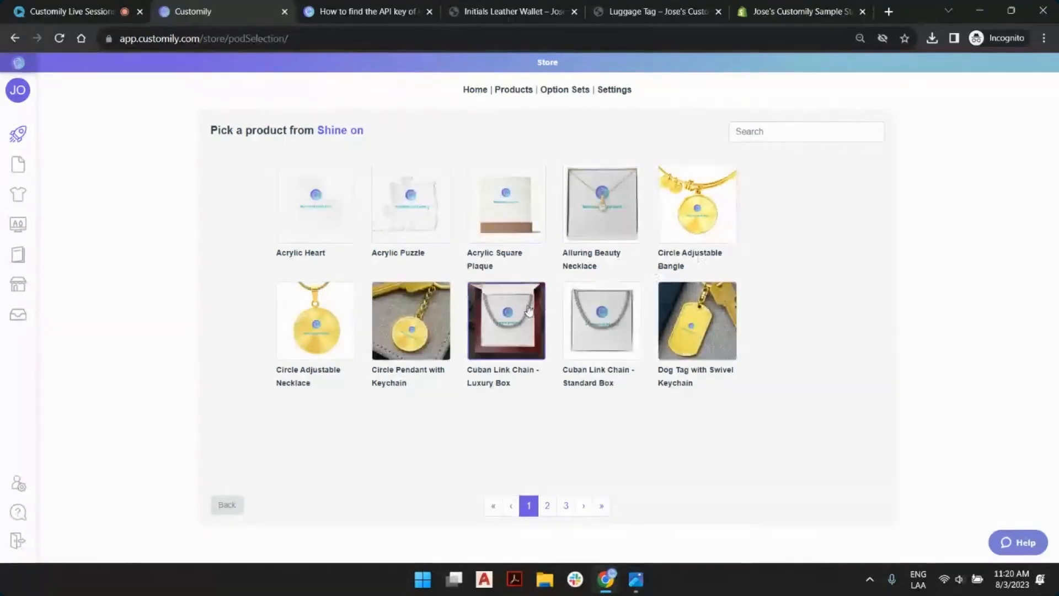
pyautogui.click(550, 507)
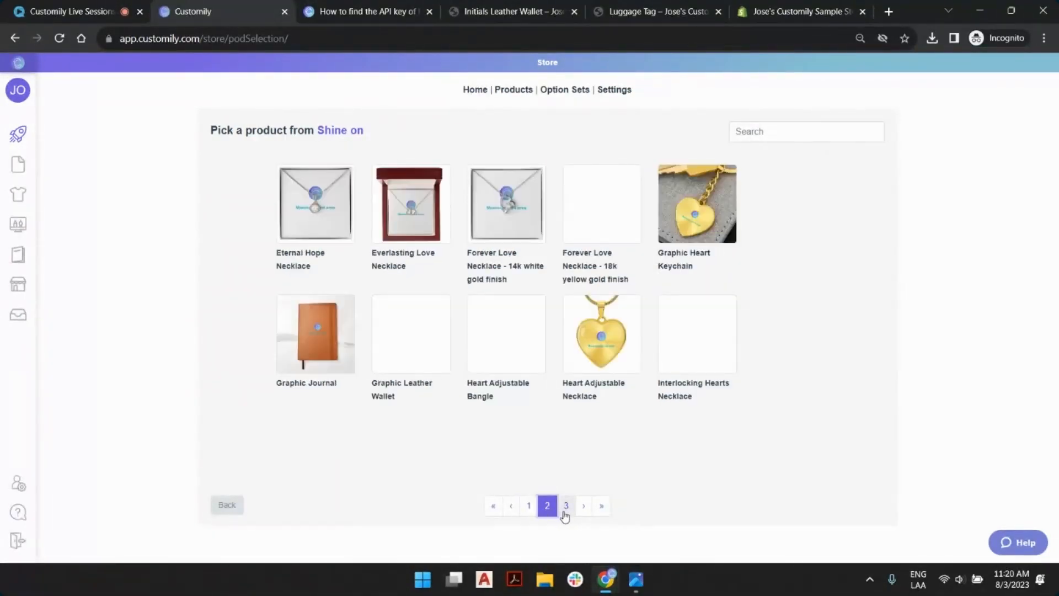
pyautogui.click(565, 507)
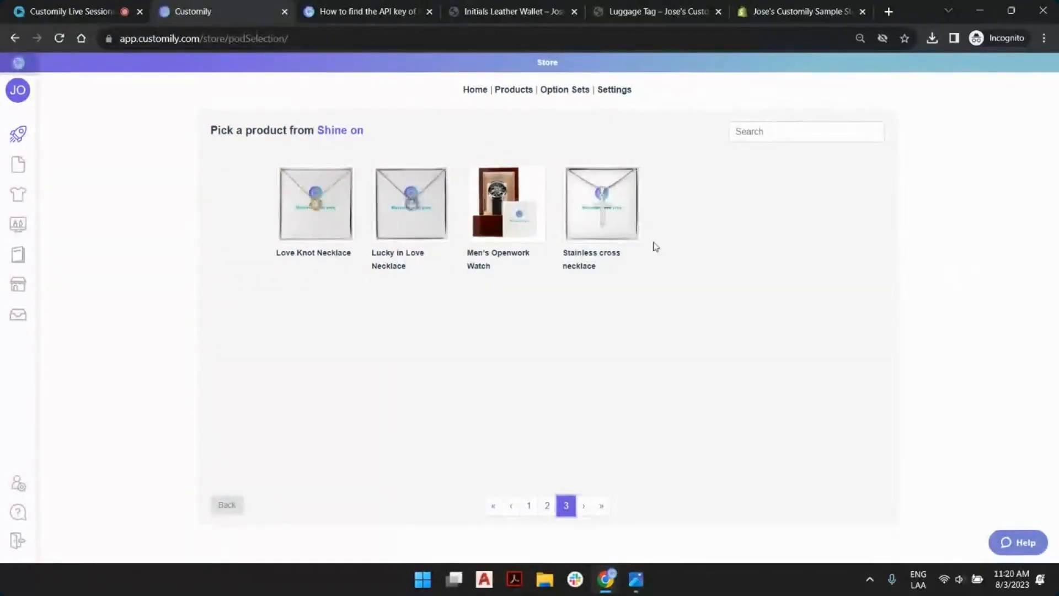
pyautogui.click(549, 505)
pyautogui.click(530, 506)
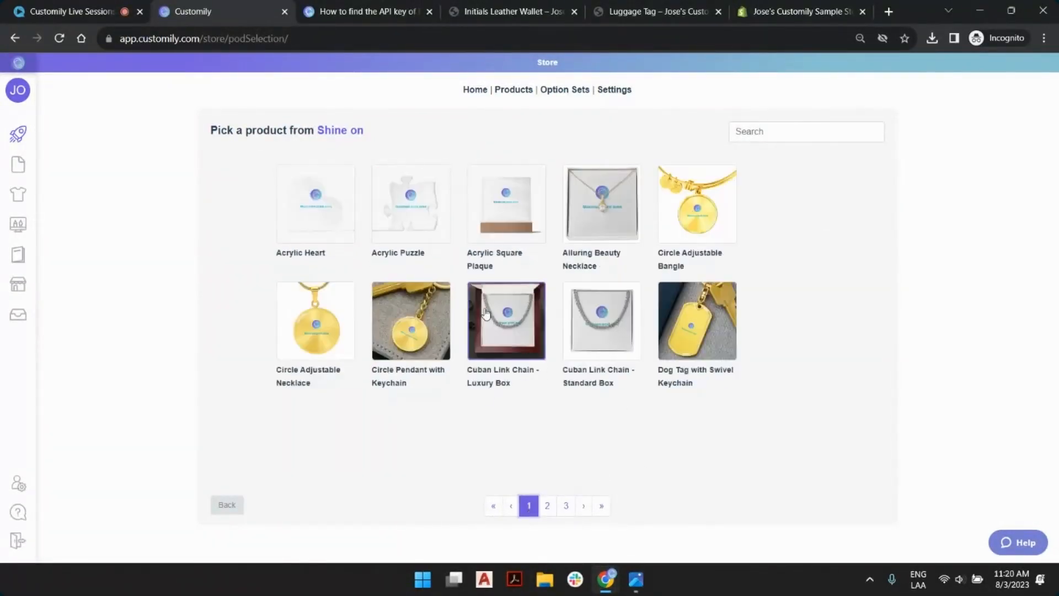
pyautogui.click(547, 505)
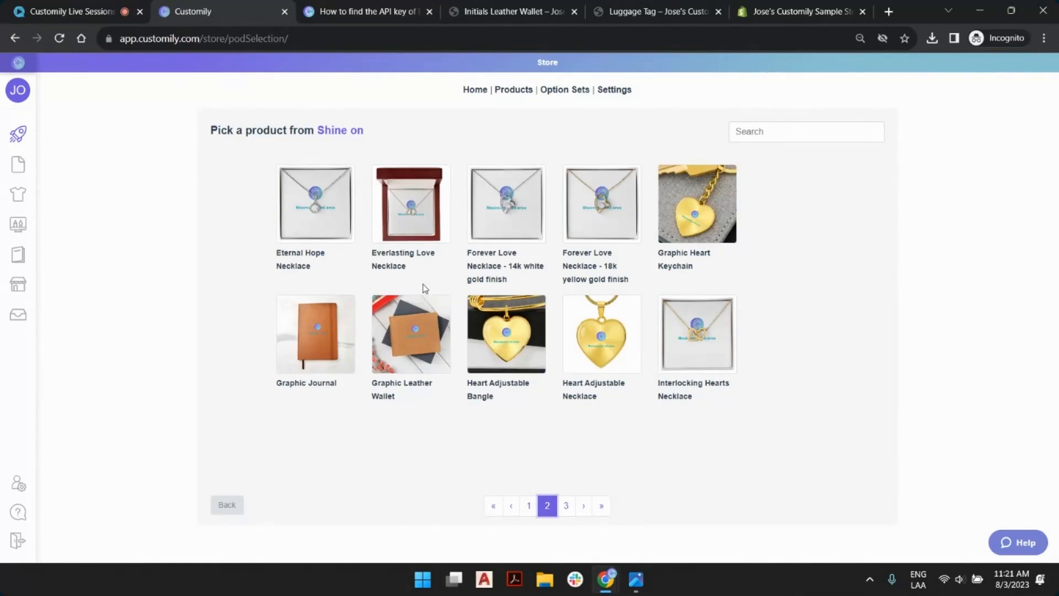
# Pick the Graphic Leather Wallet in Cowhide Leather (brown) with the Default print area and open the Customily design library.
pyautogui.click(422, 323)
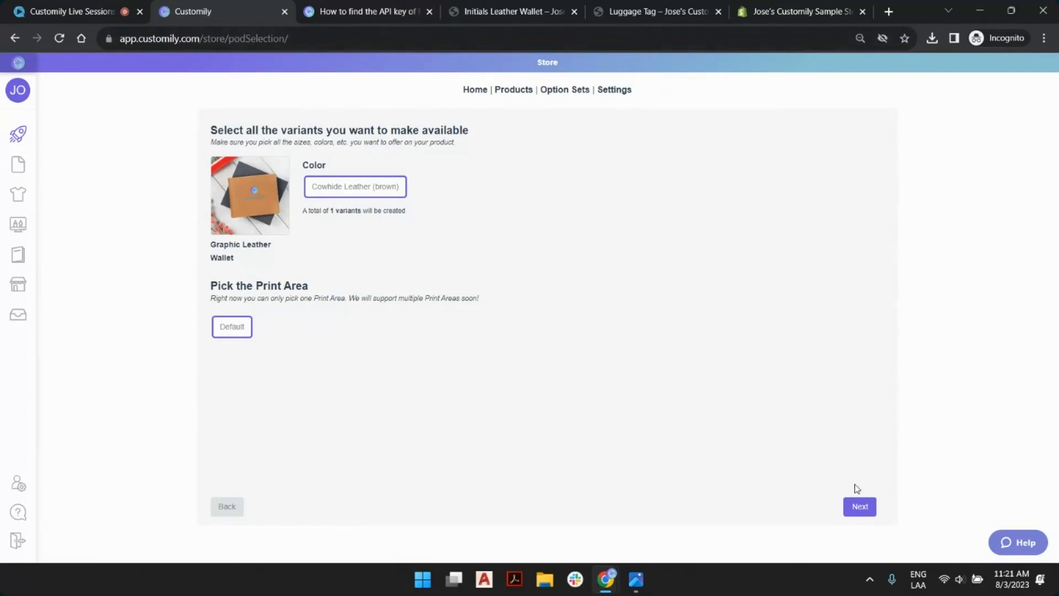
pyautogui.click(860, 505)
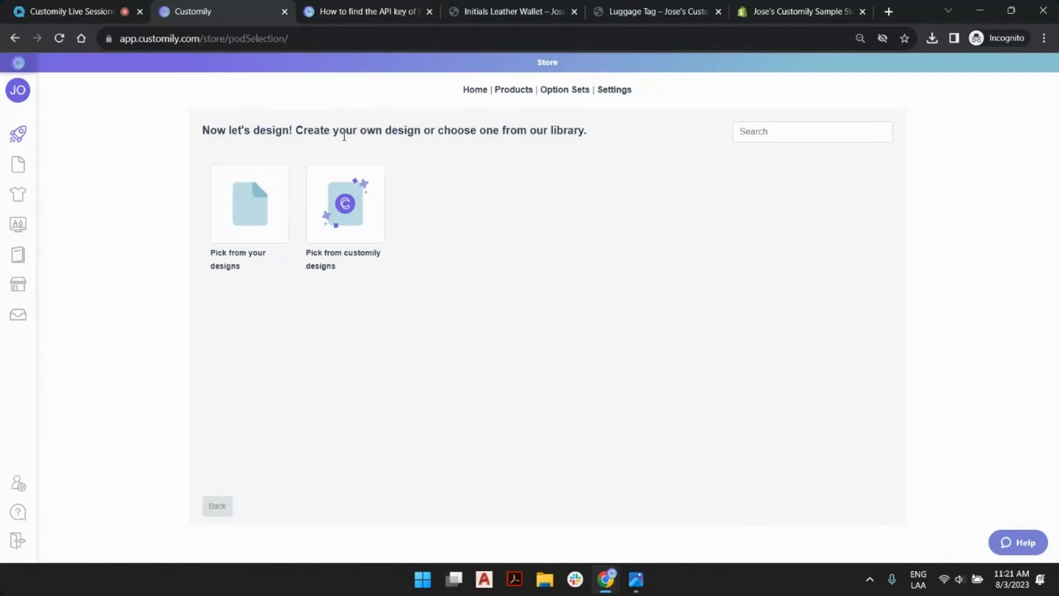
pyautogui.click(349, 207)
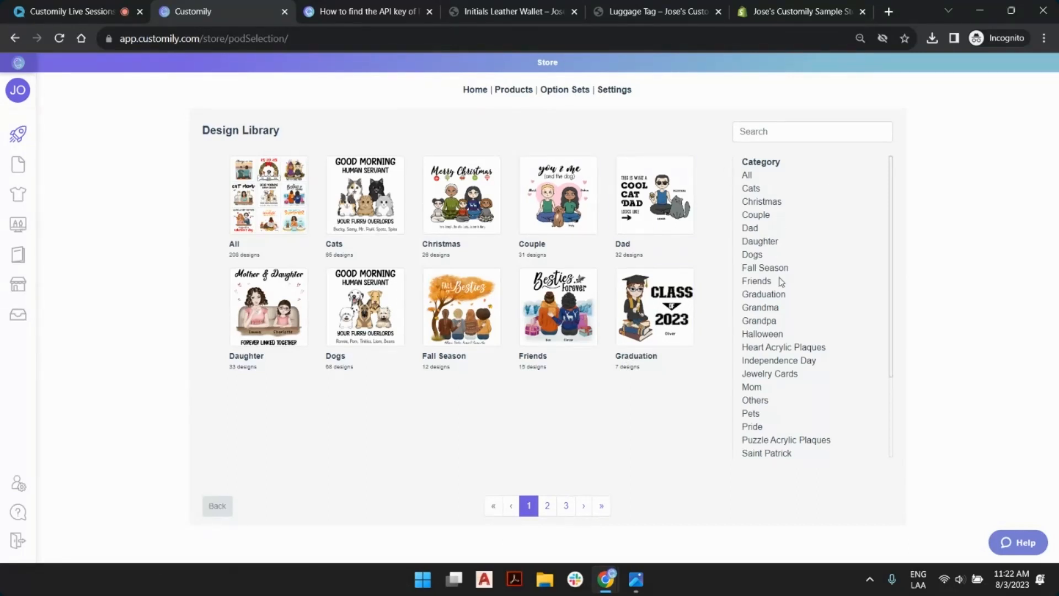
# Browse the design library's category list and view the Grandma and Heart Acrylic Plaques designs.
pyautogui.scroll(-2, 778, 281)
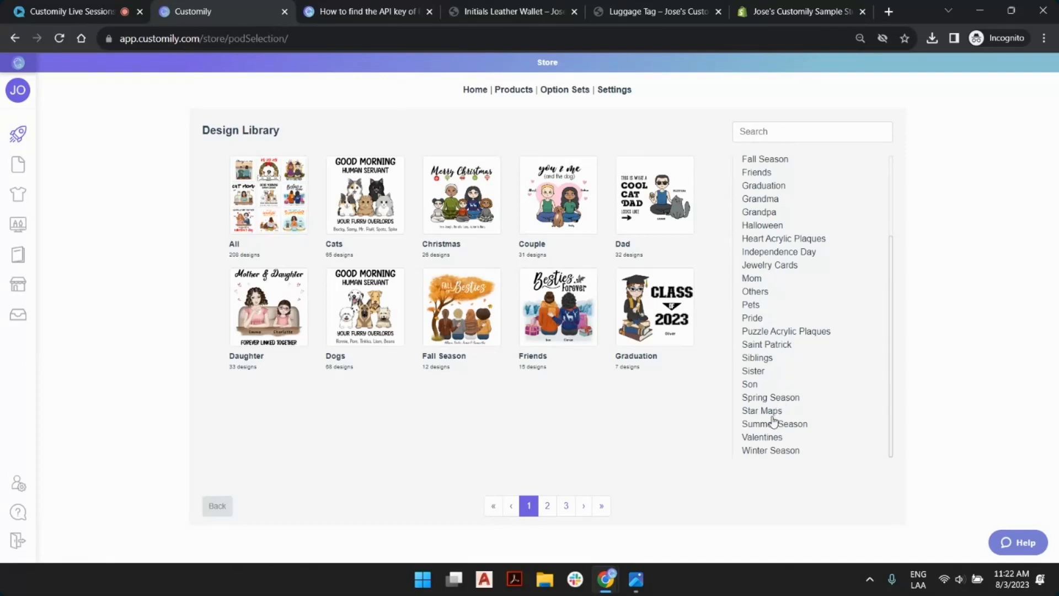
pyautogui.click(775, 202)
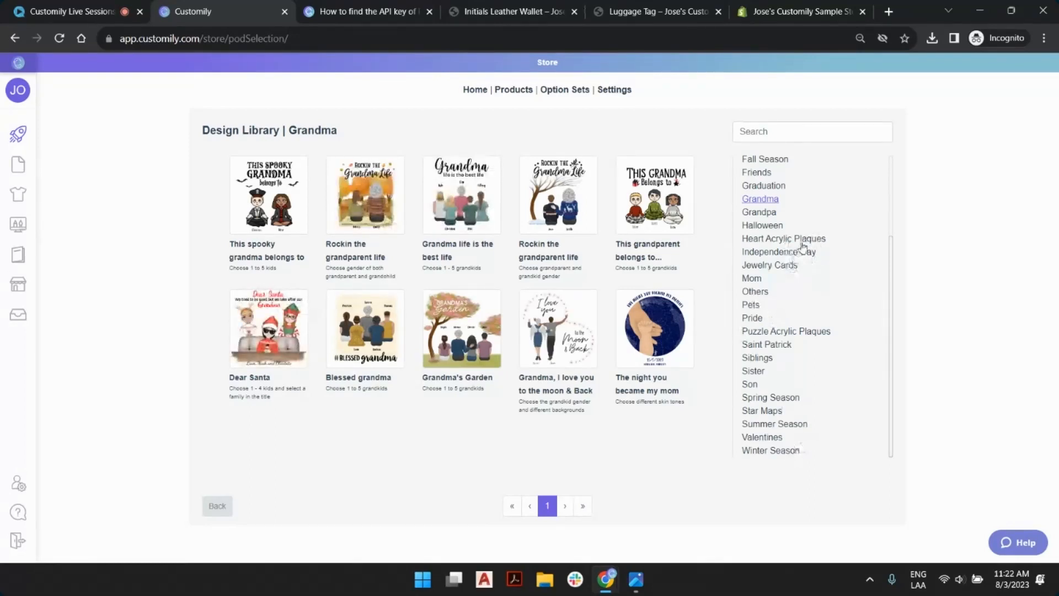
pyautogui.scroll(3, 799, 259)
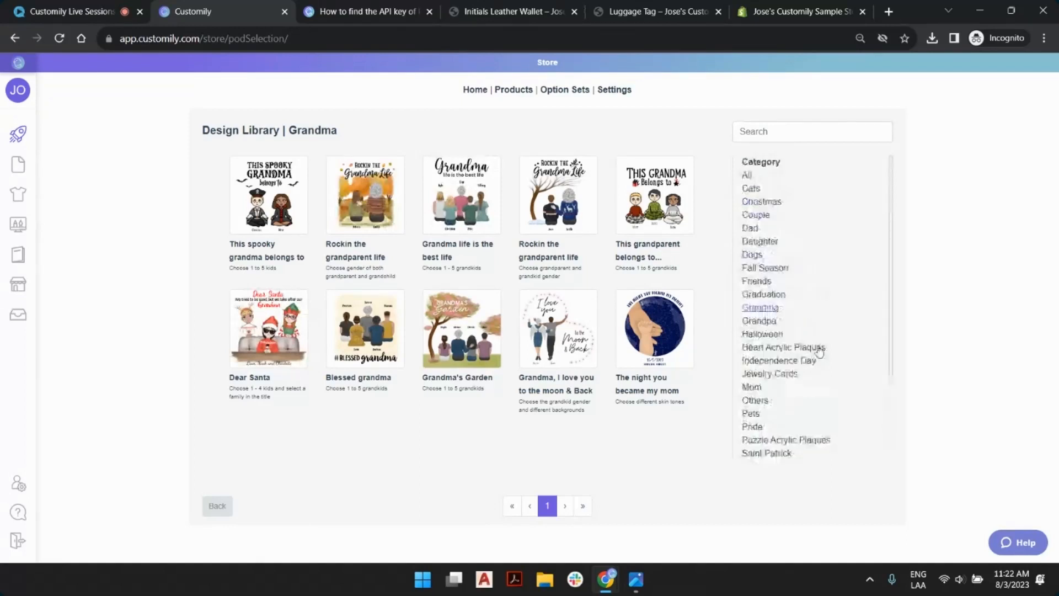
pyautogui.click(815, 347)
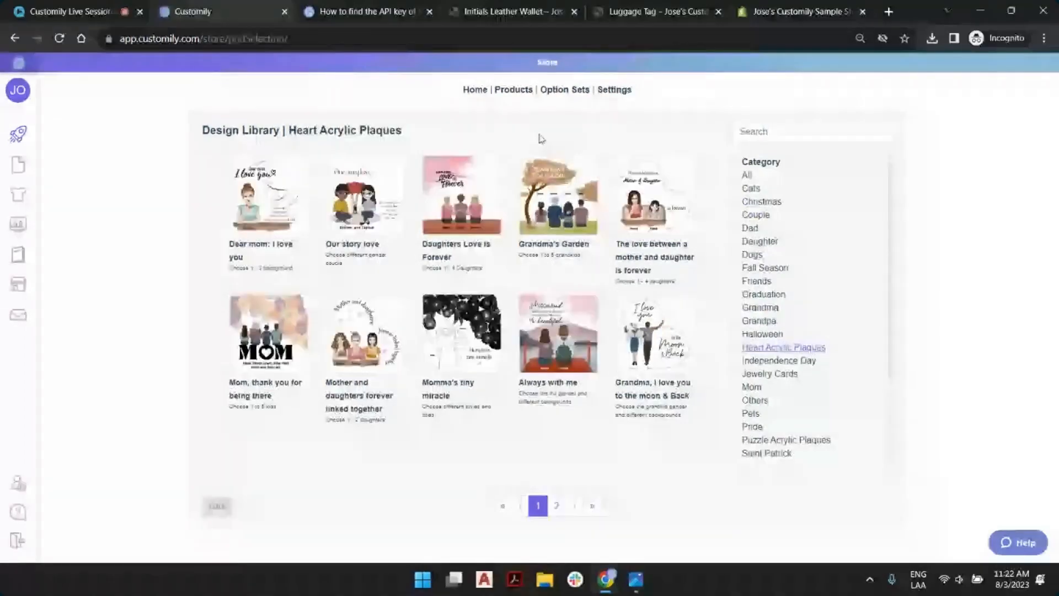
# Leave the product setup and create a new design named "Live Session 3 initials" from the store's start page.
pyautogui.click(25, 137)
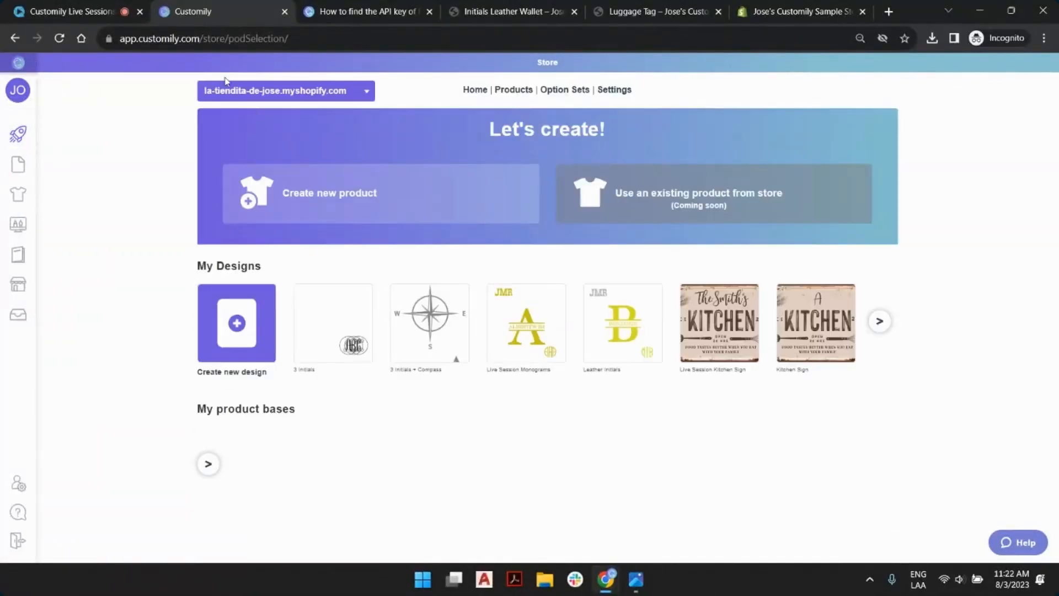
pyautogui.click(238, 324)
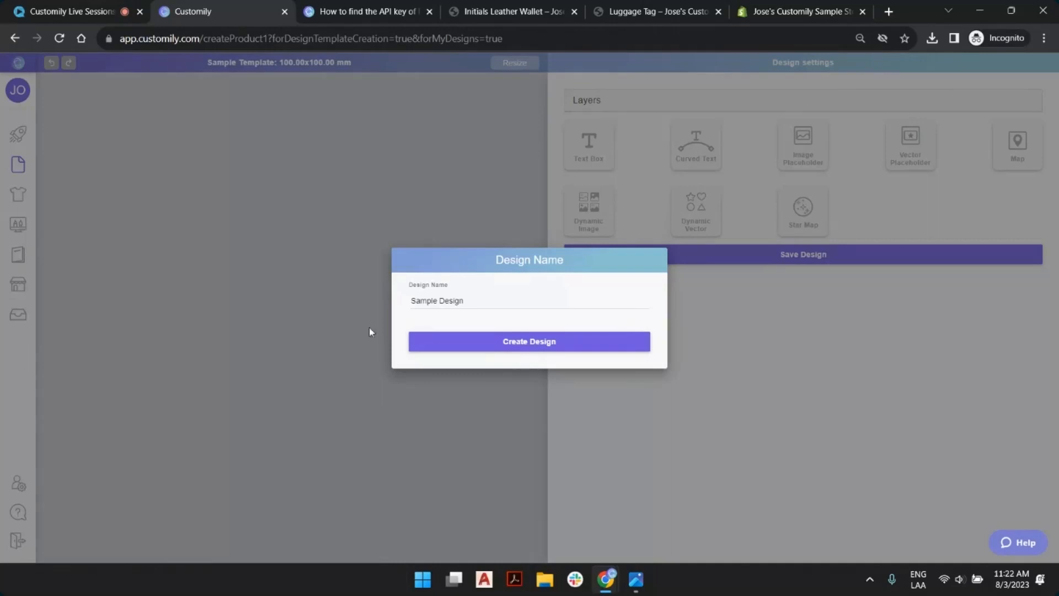
pyautogui.tripleClick(443, 302)
pyautogui.write('4ive session')
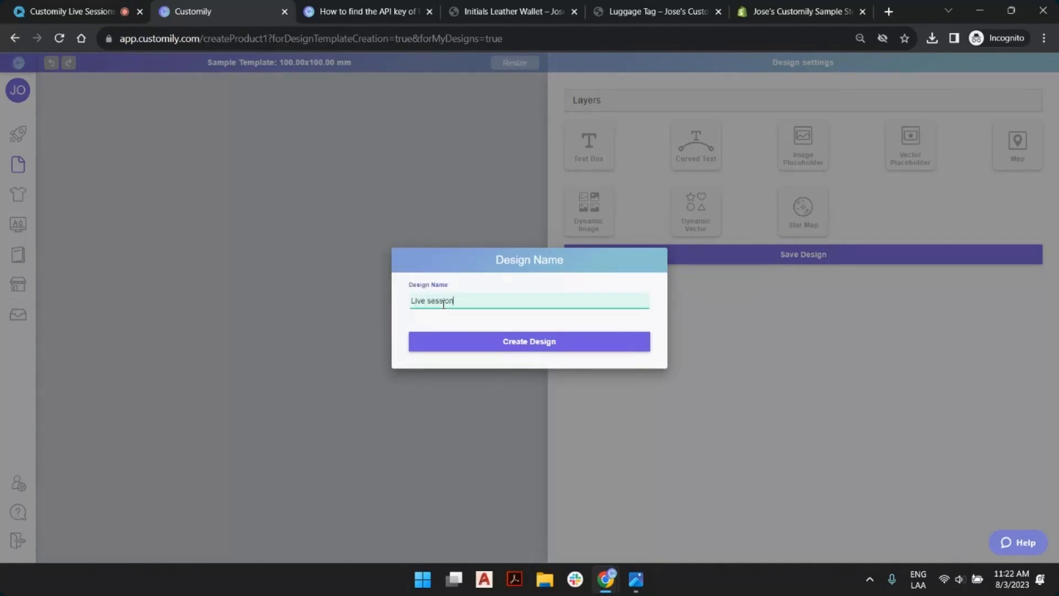
pyautogui.press('BackSpace')
pyautogui.press('BackSpace')
pyautogui.press('BackSpace')
pyautogui.press('BackSpace')
pyautogui.press('BackSpace')
pyautogui.write('Session 3 initial')
pyautogui.click(471, 345)
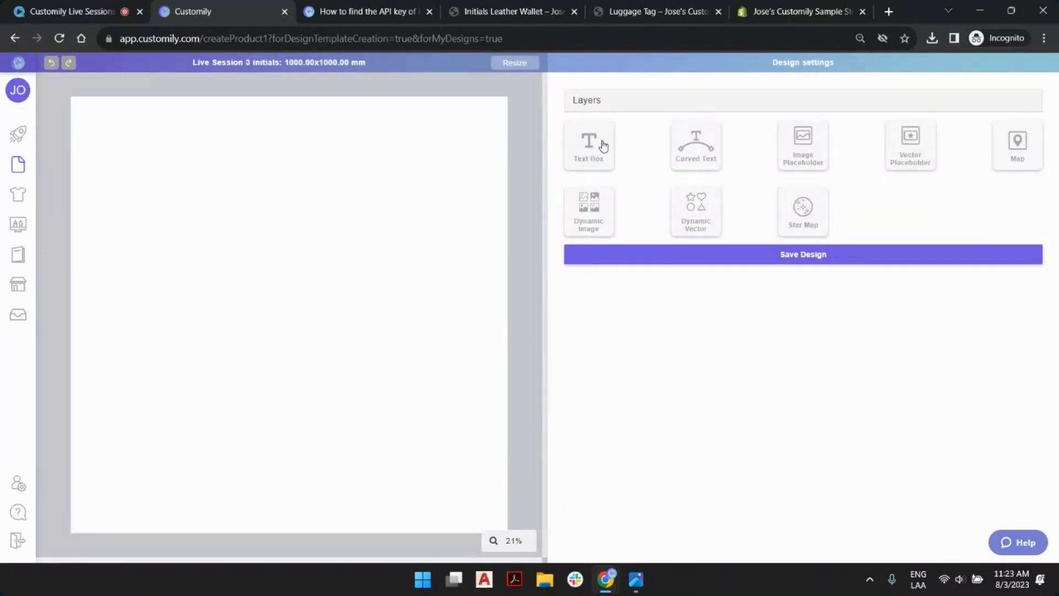
# Add a text box to the blank canvas and deselect it.
pyautogui.click(604, 143)
pyautogui.click(530, 122)
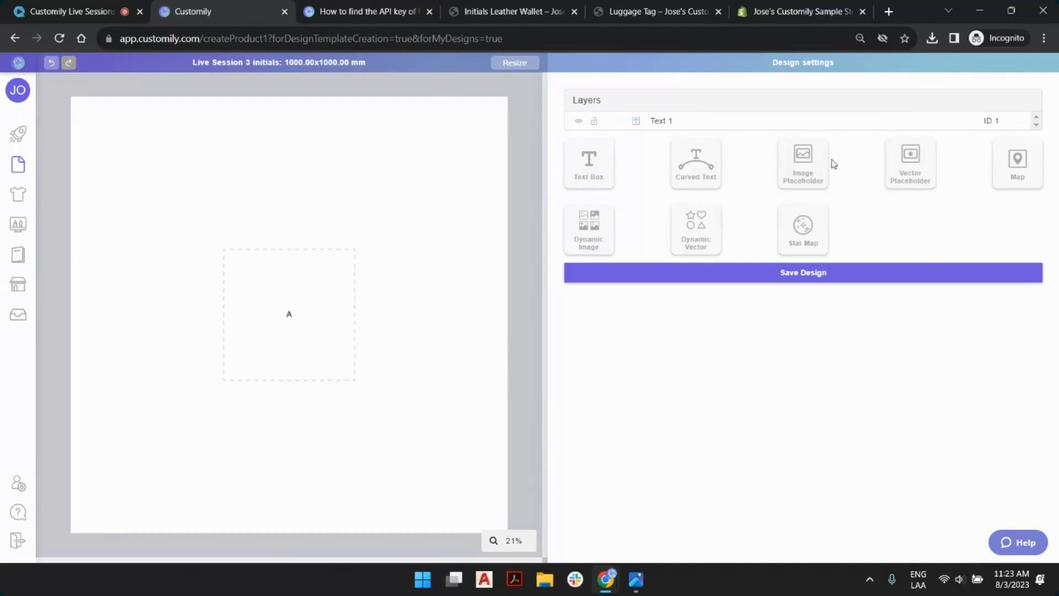
# Try out an image placeholder by adding it to the canvas and moving it around, and clear it again.
pyautogui.click(825, 174)
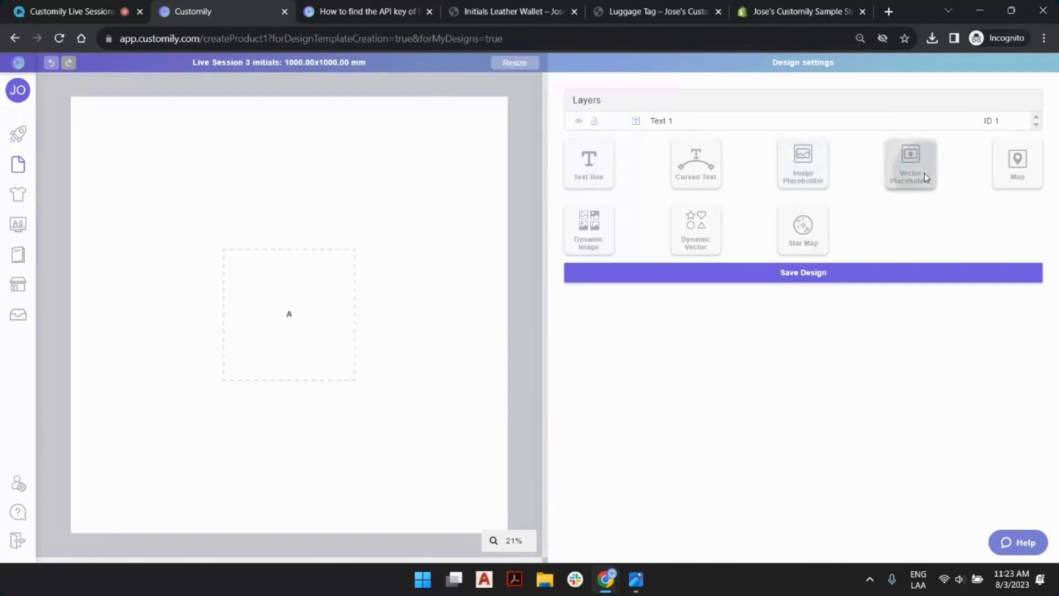
pyautogui.click(803, 163)
pyautogui.moveTo(330, 289); pyautogui.dragTo(390, 163)
pyautogui.moveTo(378, 123); pyautogui.dragTo(378, 178)
pyautogui.moveTo(314, 217); pyautogui.dragTo(259, 217)
pyautogui.moveTo(354, 229); pyautogui.dragTo(371, 167)
pyautogui.click(537, 208)
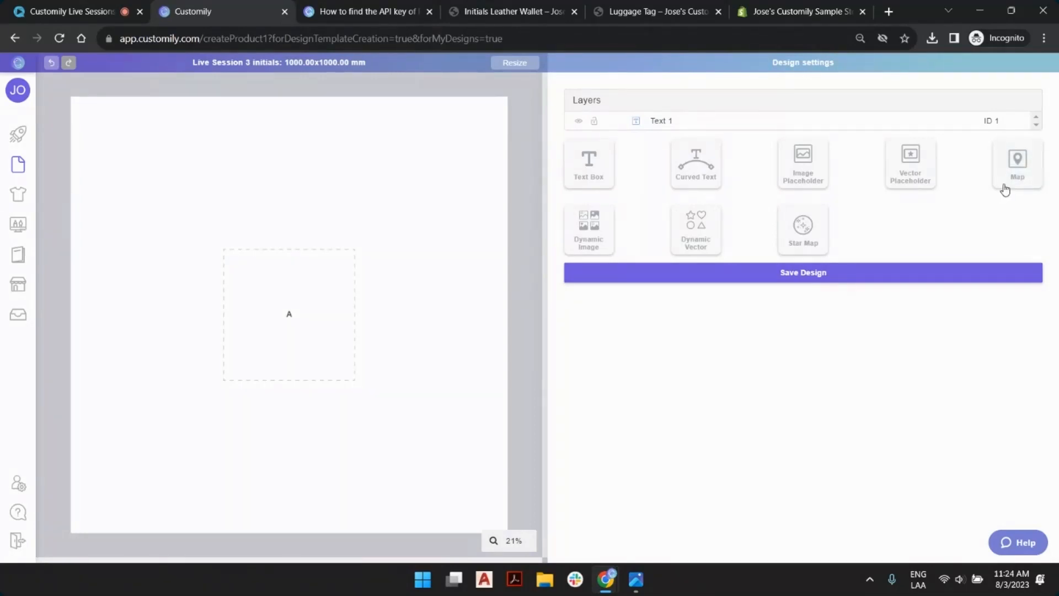
# Add a map element, move it to the canvas's upper right area, and delete it.
pyautogui.click(1004, 183)
pyautogui.moveTo(319, 278); pyautogui.dragTo(349, 144)
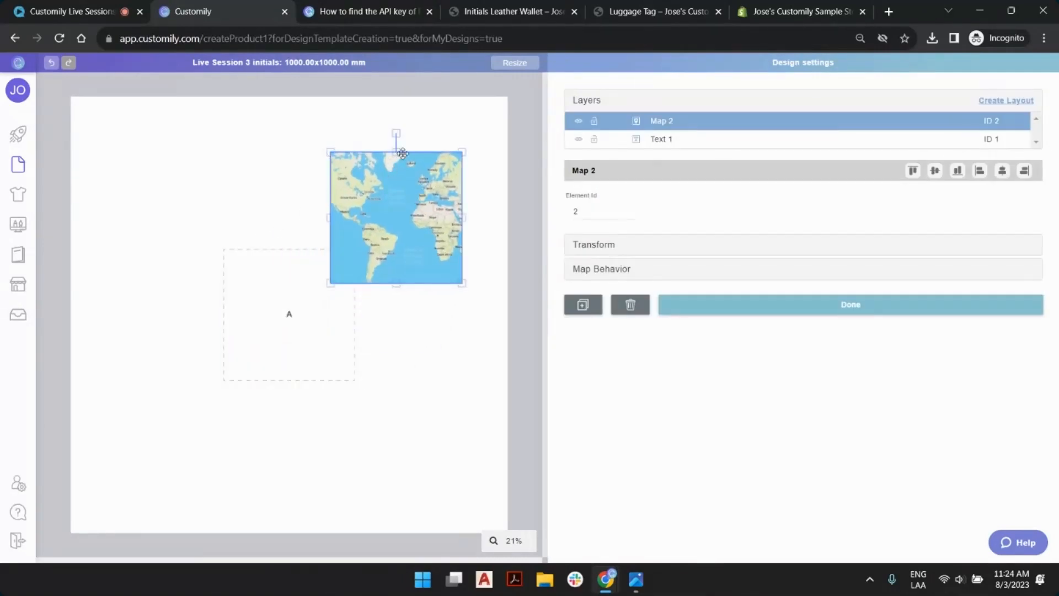
pyautogui.press('Delete')
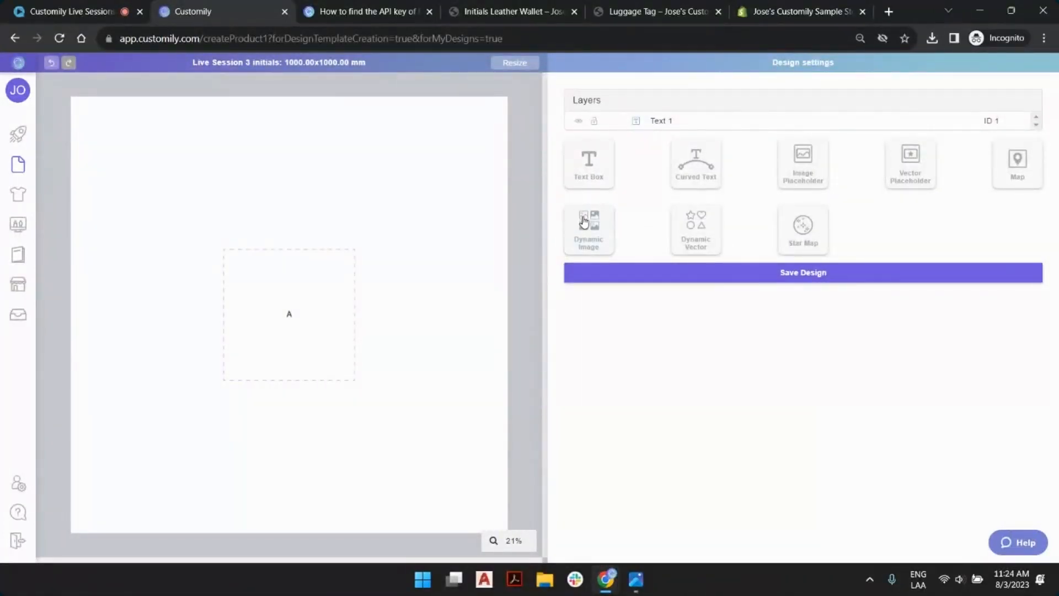
# Try out a dynamic image element in the canvas's upper right area, stepping through its option numbers, and delete it.
pyautogui.click(609, 234)
pyautogui.moveTo(326, 293); pyautogui.dragTo(411, 197)
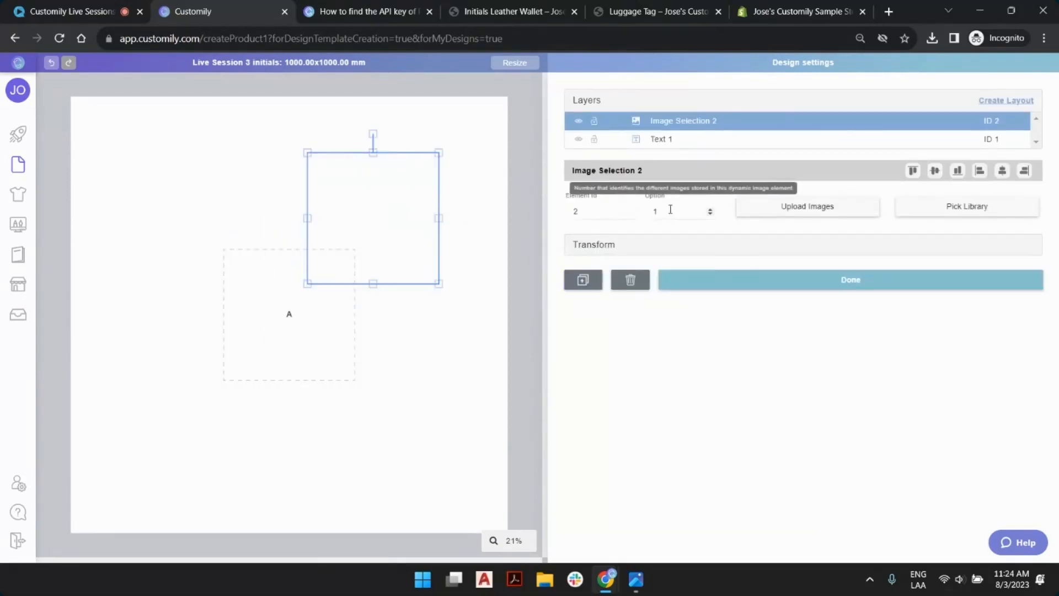
pyautogui.doubleClick(709, 209)
pyautogui.tripleClick(710, 209)
pyautogui.click(709, 213)
pyautogui.click(426, 176)
pyautogui.press('Delete')
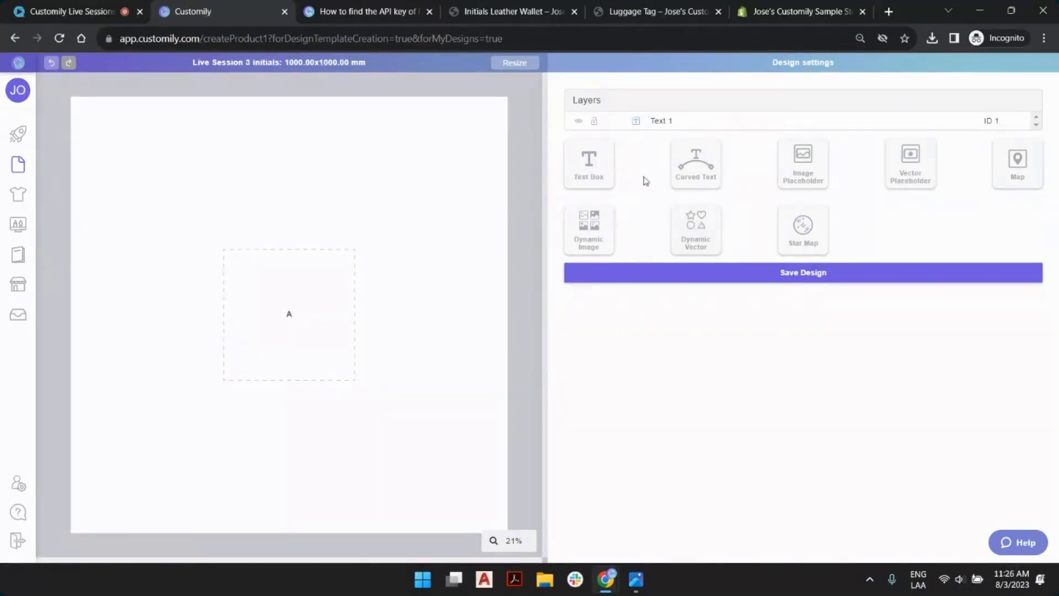
# Set the sample text of the remaining text box to "abc".
pyautogui.click(662, 122)
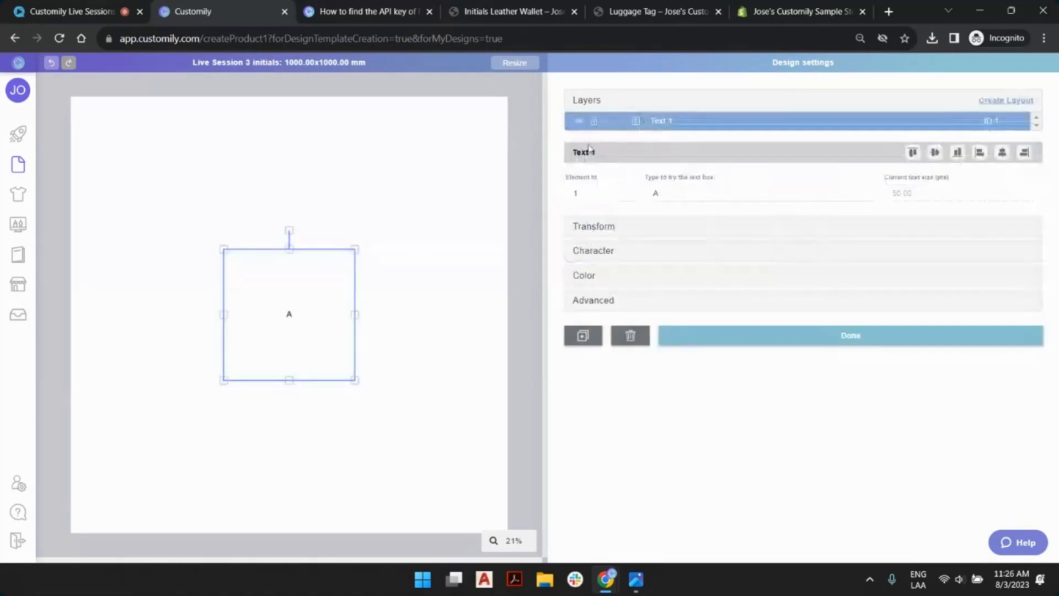
pyautogui.click(705, 195)
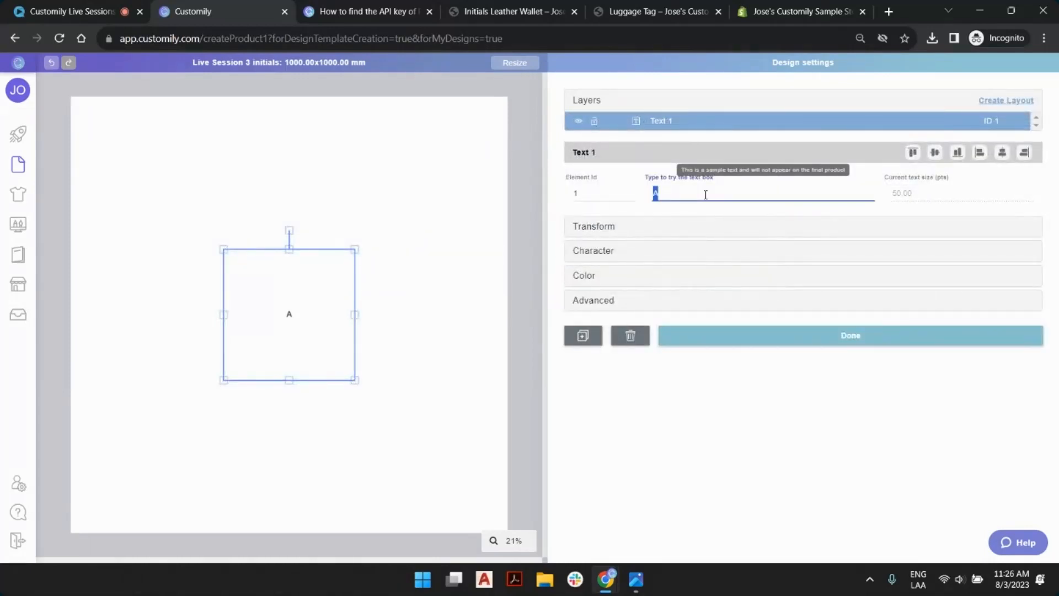
pyautogui.write('abc')
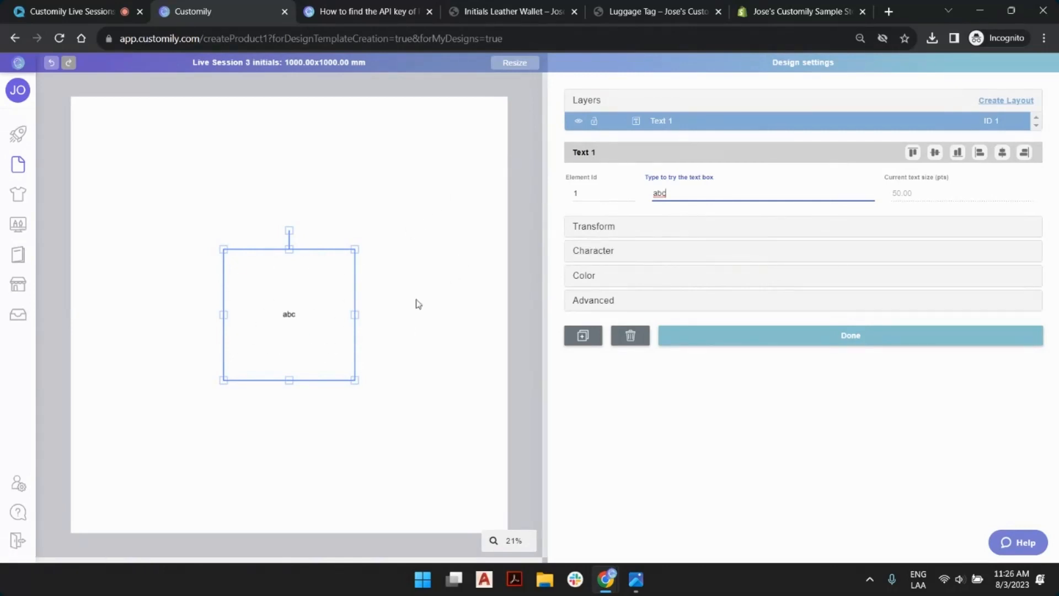
# Move the text box into the canvas's lower right area and set its width to 360 mm and height to 290 mm.
pyautogui.click(909, 227)
pyautogui.moveTo(327, 289); pyautogui.dragTo(404, 391)
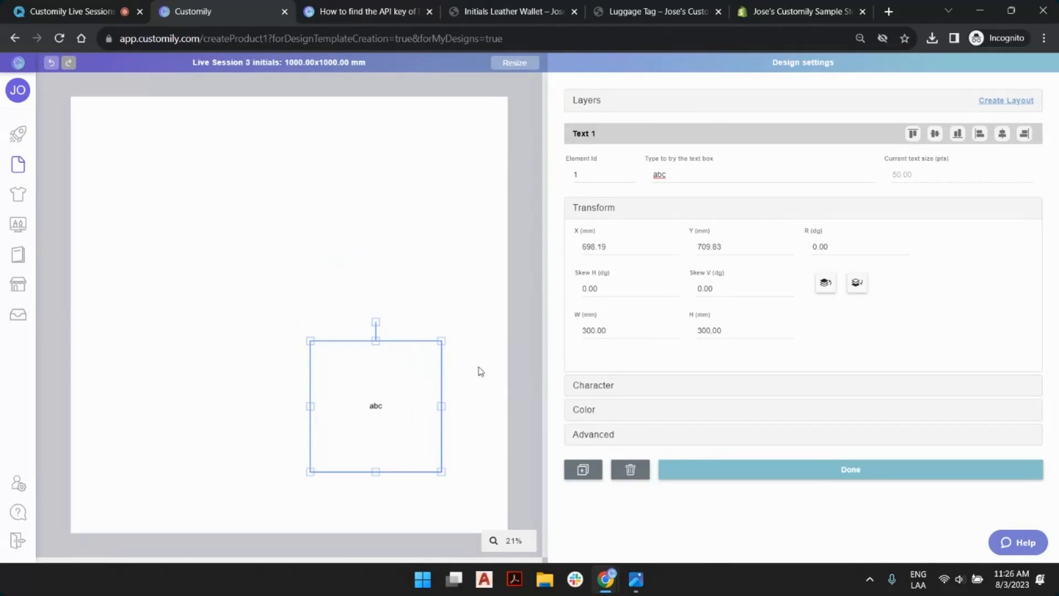
pyautogui.click(630, 329)
pyautogui.moveTo(569, 323); pyautogui.dragTo(454, 309)
pyautogui.press('Right')
pyautogui.press('Tab')
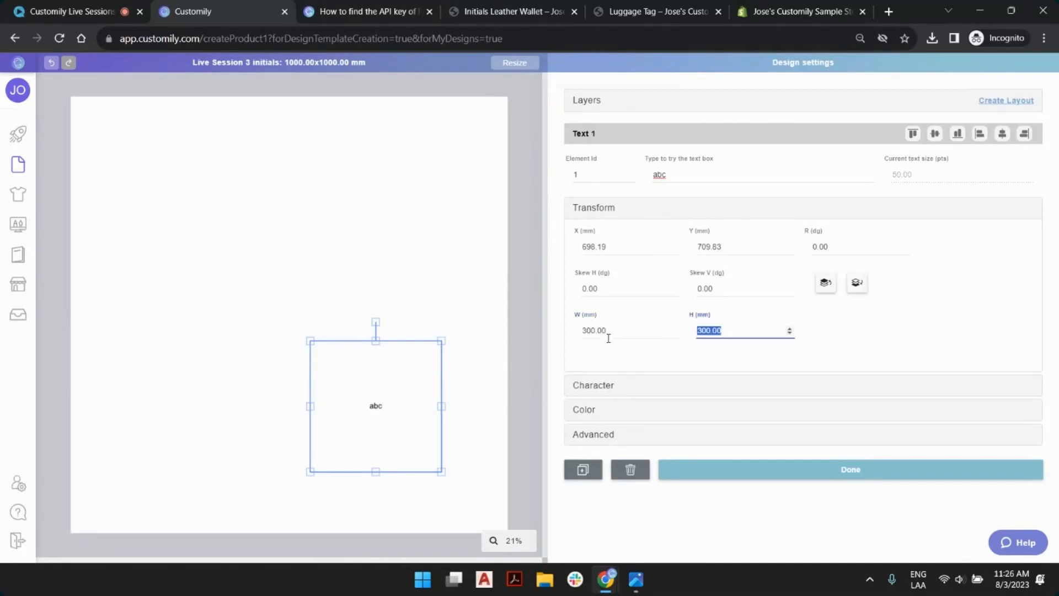
pyautogui.moveTo(605, 341); pyautogui.dragTo(540, 331)
pyautogui.press('Right')
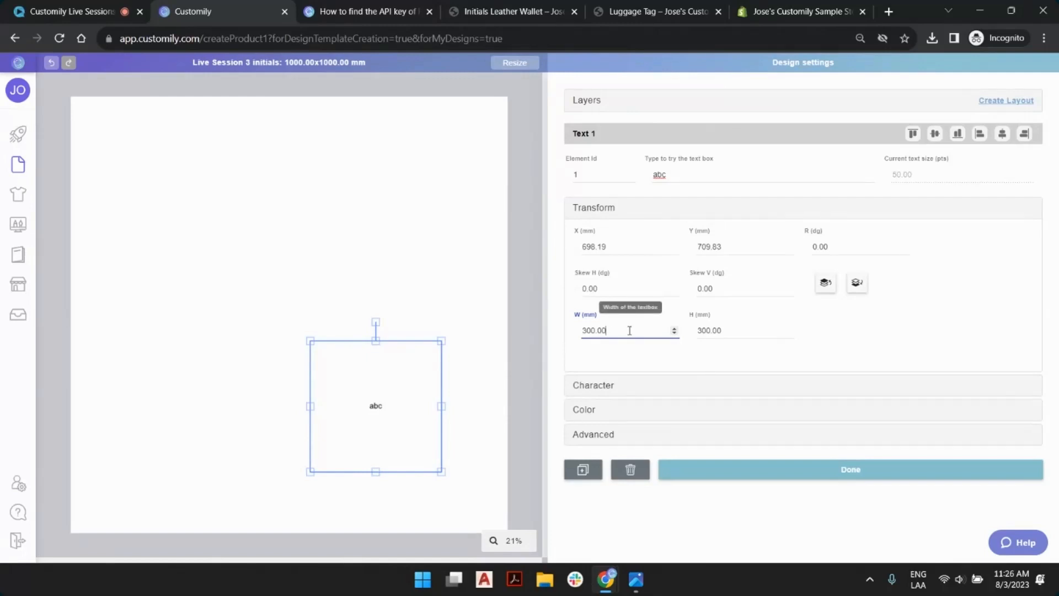
pyautogui.doubleClick(594, 331)
pyautogui.write('360')
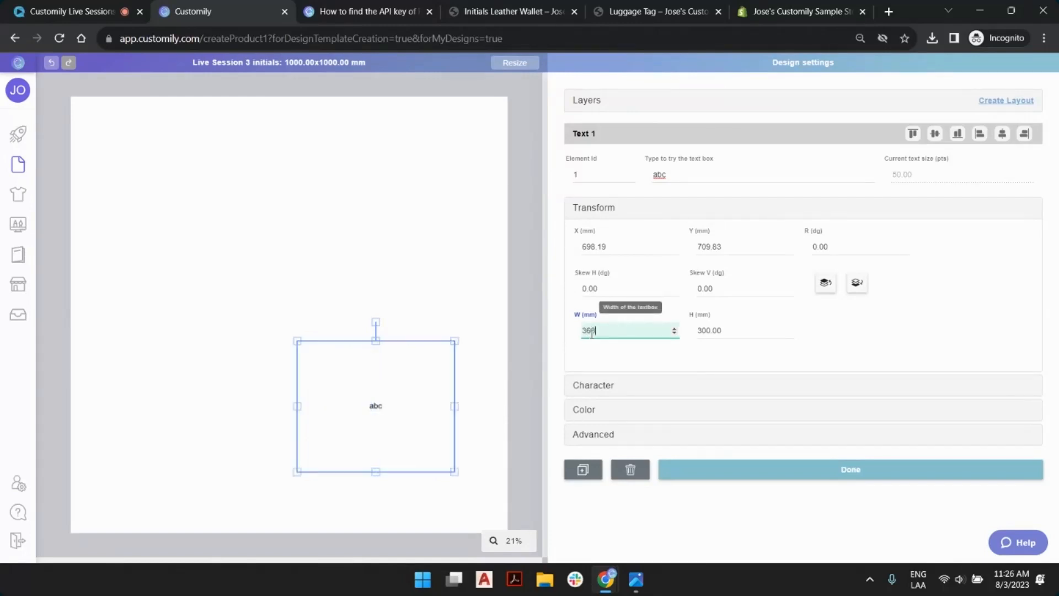
pyautogui.press('Tab')
pyautogui.write('290')
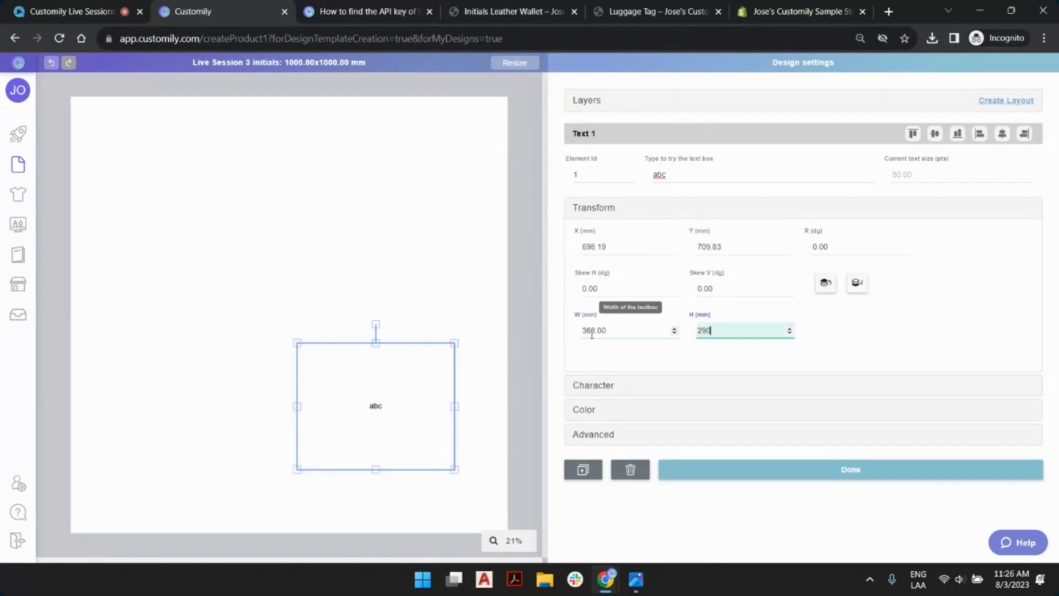
# Move the text box closer to the canvas's lower right corner and set its position to X 750 mm and Y 800 mm.
pyautogui.moveTo(397, 386); pyautogui.dragTo(442, 454)
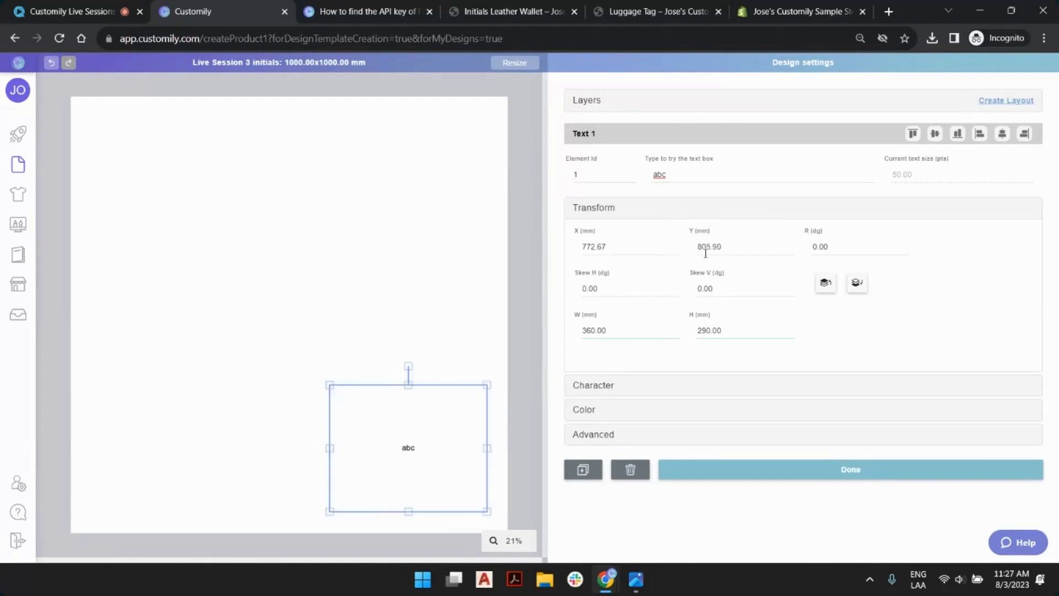
pyautogui.moveTo(588, 248); pyautogui.dragTo(659, 256)
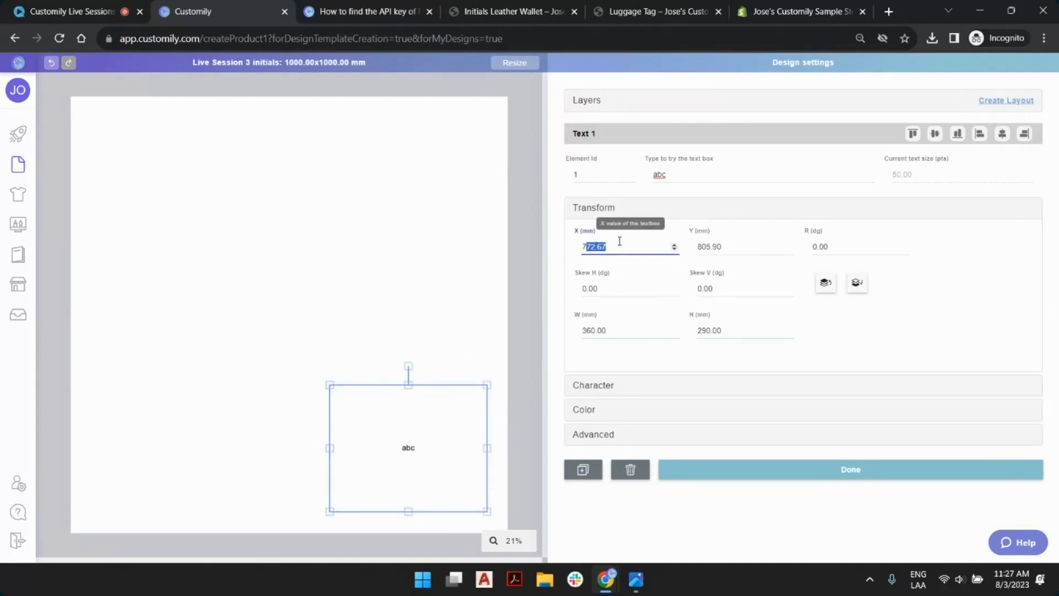
pyautogui.moveTo(586, 247); pyautogui.dragTo(622, 246)
pyautogui.write('50')
pyautogui.moveTo(703, 246); pyautogui.dragTo(770, 247)
pyautogui.write('00')
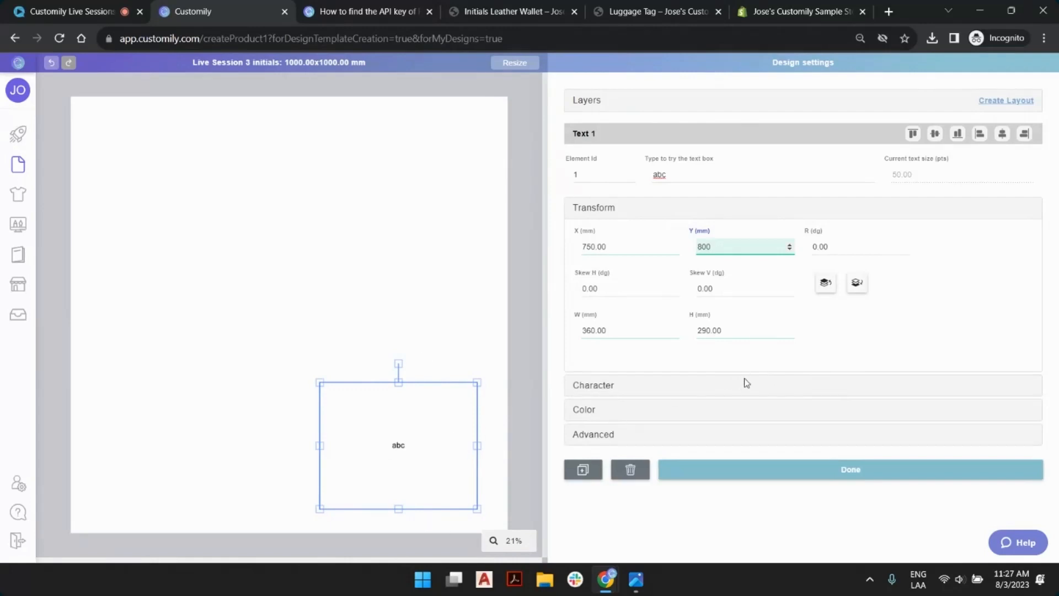
# Change the text box's font to Cinzel (Bold).
pyautogui.click(728, 385)
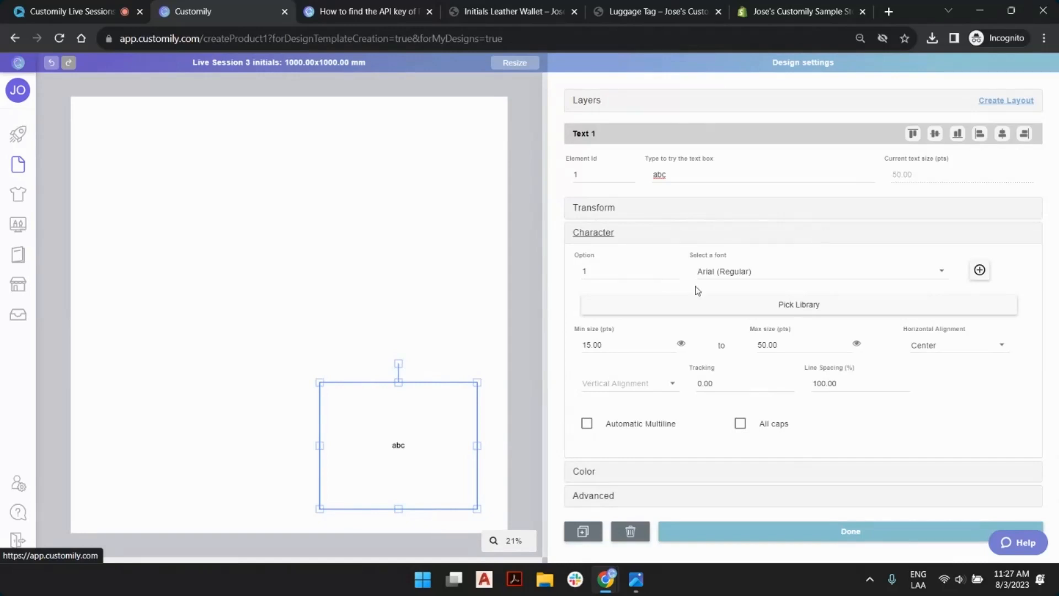
pyautogui.click(773, 276)
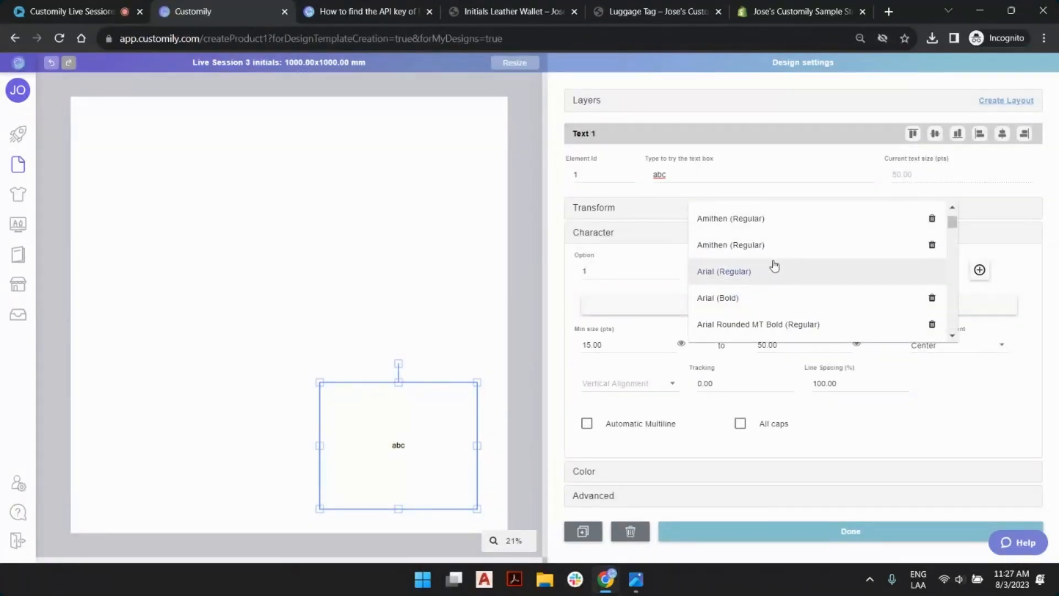
pyautogui.scroll(-5, 776, 267)
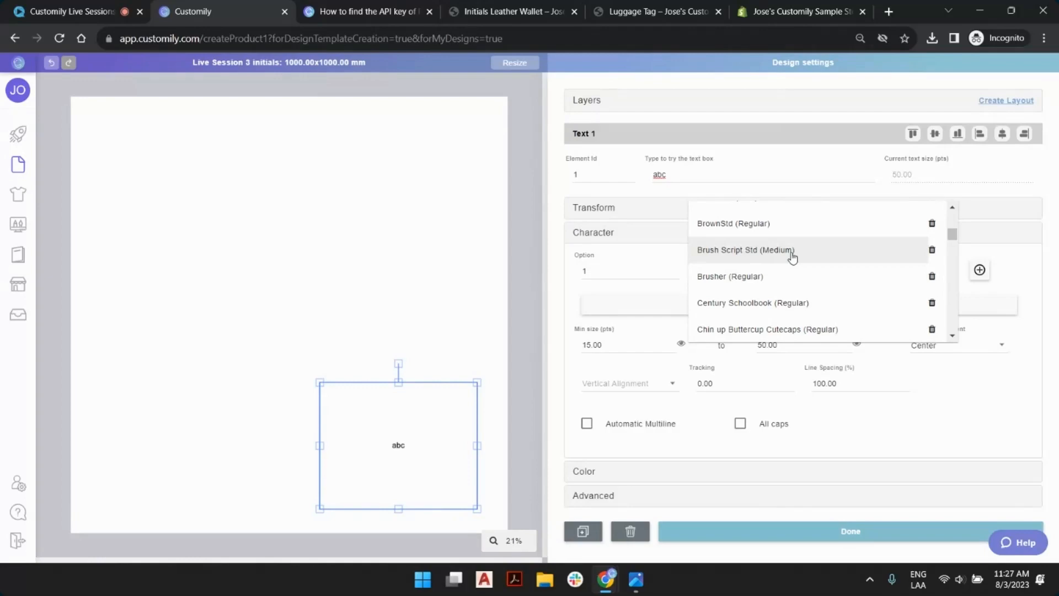
pyautogui.scroll(-3, 797, 261)
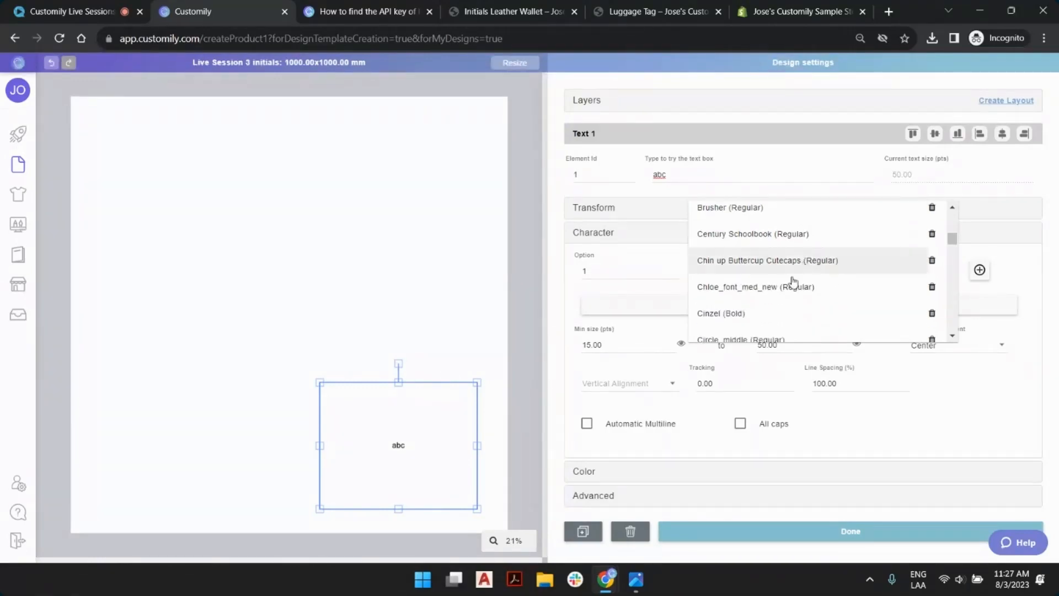
pyautogui.click(728, 312)
pyautogui.click(576, 333)
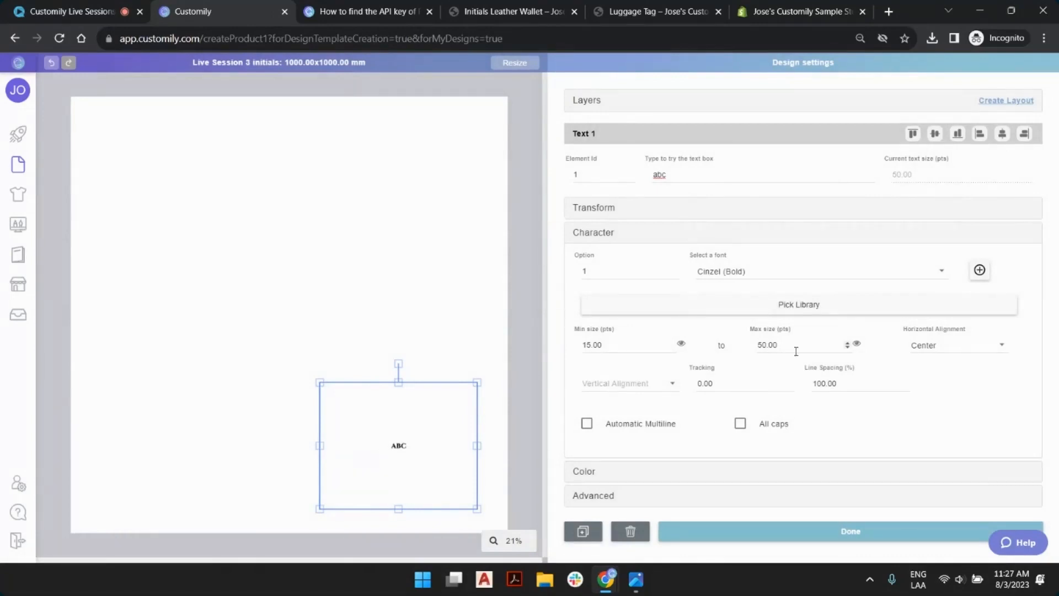
# Raise the text's maximum size to 515 pts so the initials fill the box's width.
pyautogui.doubleClick(765, 344)
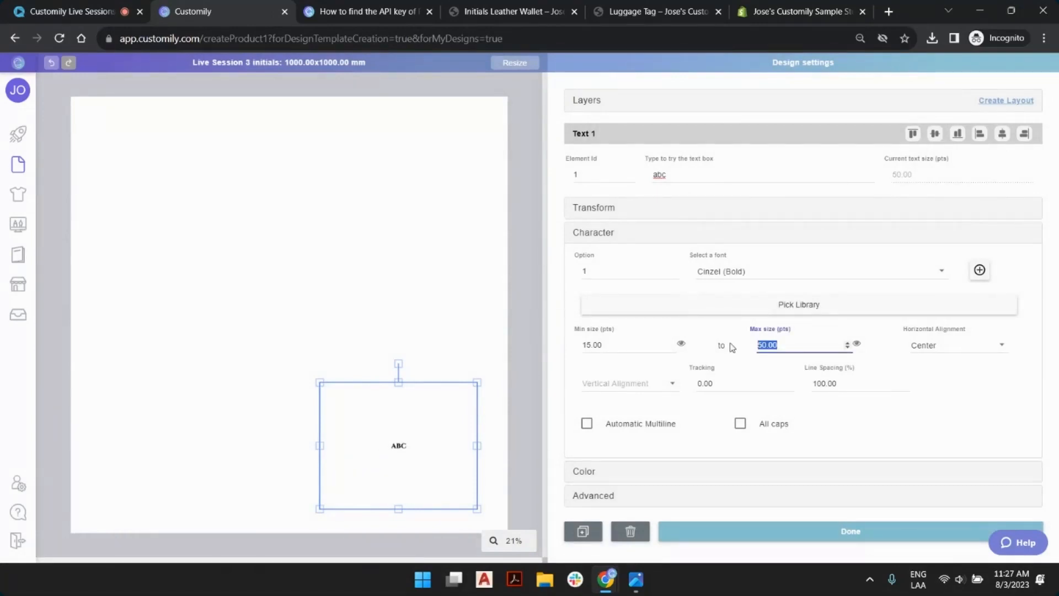
pyautogui.click(788, 345)
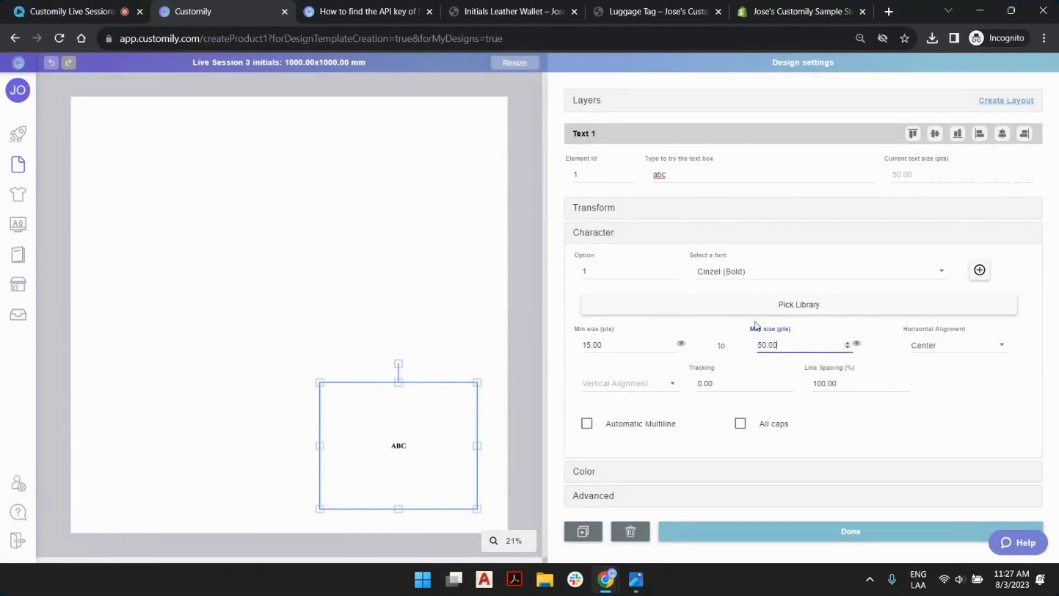
pyautogui.click(849, 342)
pyautogui.moveTo(849, 343); pyautogui.dragTo(849, 342)
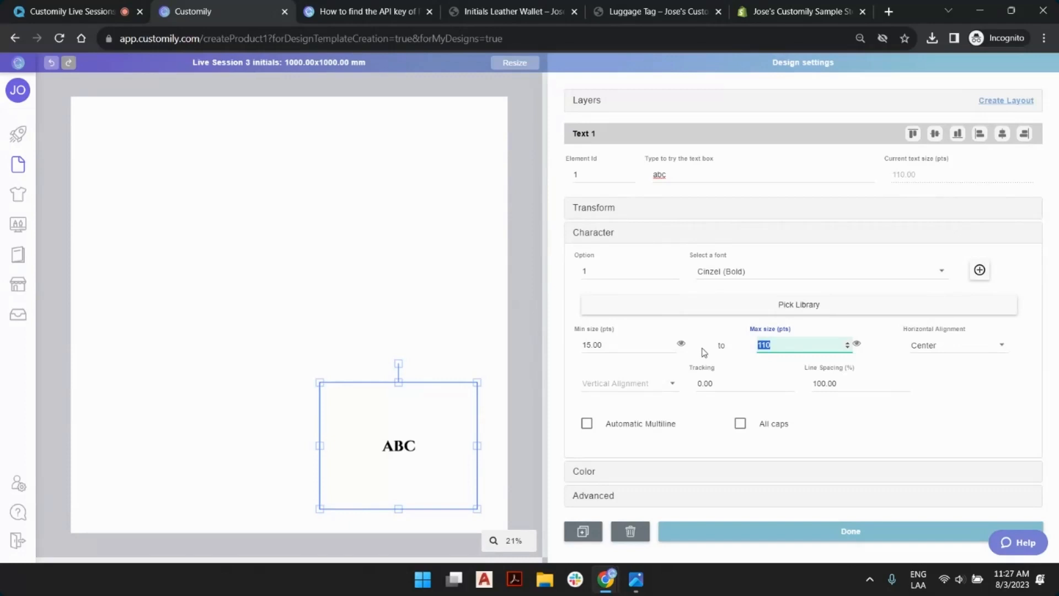
pyautogui.write('515')
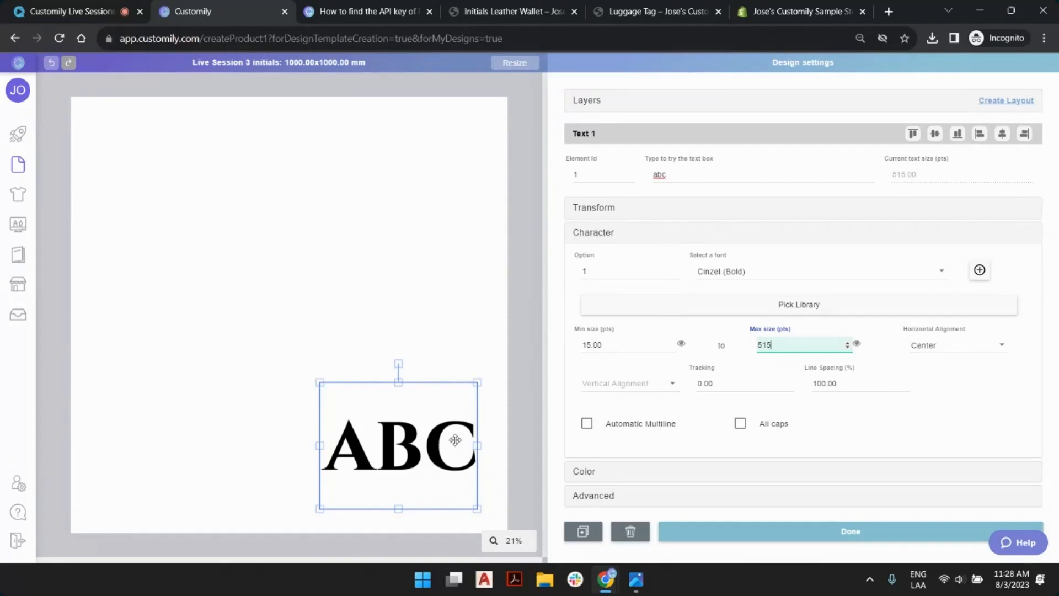
# Change the sample text to "aBc" with a capital middle initial.
pyautogui.doubleClick(660, 174)
pyautogui.click(660, 171)
pyautogui.press('BackSpace')
pyautogui.write('B')
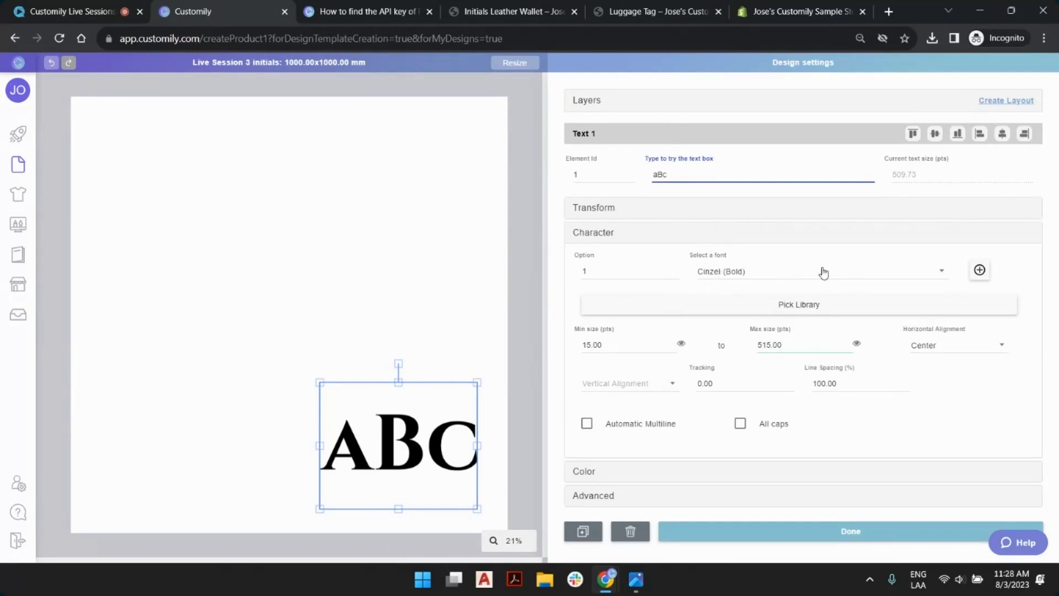
# Look through the uploadable font files in the 8-1 folder, including splitinitial.ttf and rio-oro.ttf, and leave without uploading any.
pyautogui.click(979, 270)
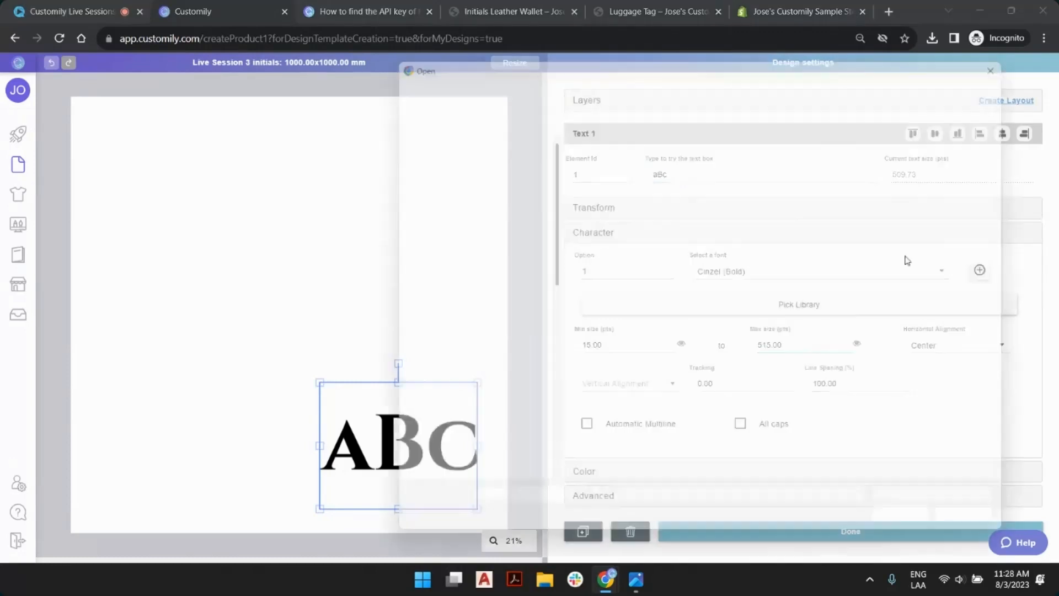
pyautogui.click(711, 81)
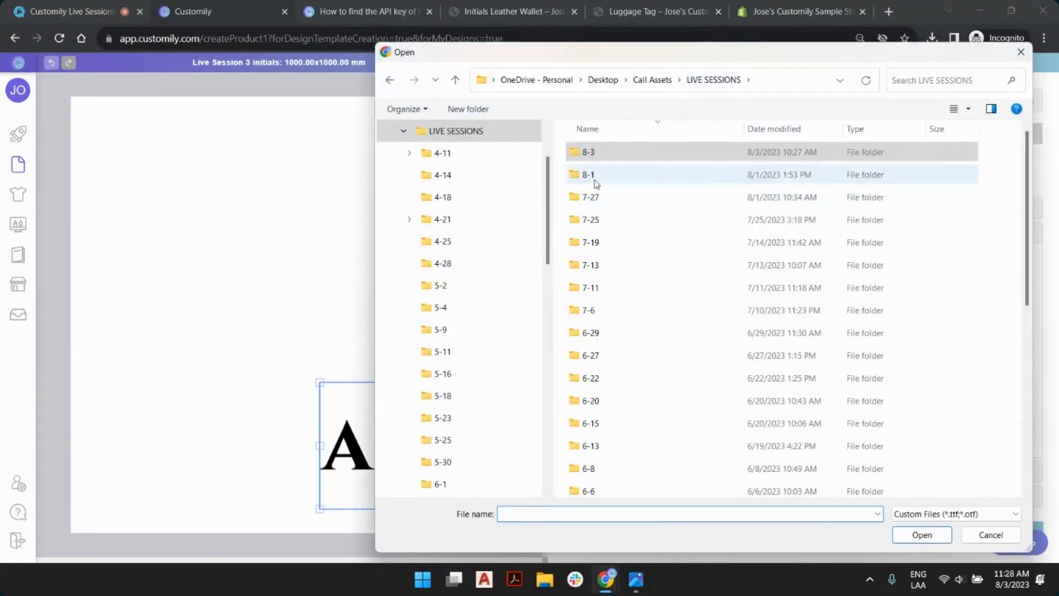
pyautogui.doubleClick(595, 182)
pyautogui.click(655, 196)
pyautogui.click(796, 352)
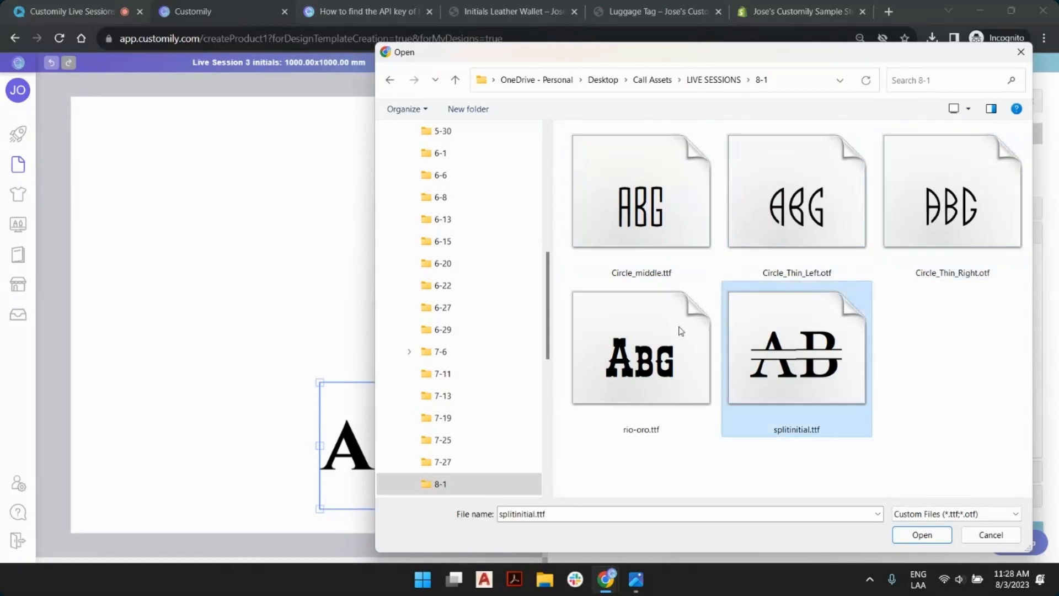
pyautogui.click(640, 353)
pyautogui.click(990, 535)
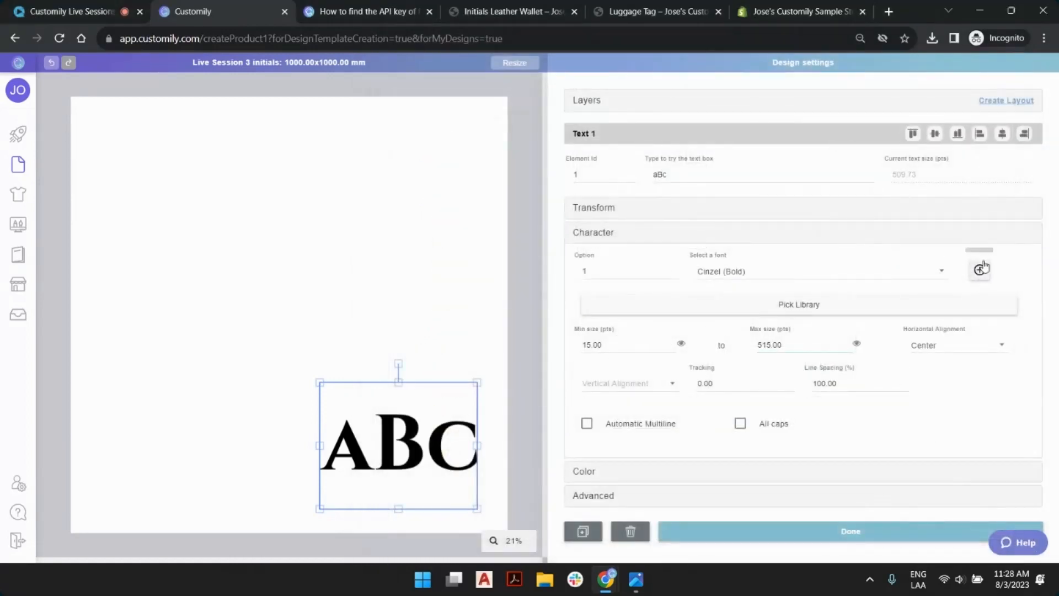
# Set the text box's font option number to 2.
pyautogui.click(795, 276)
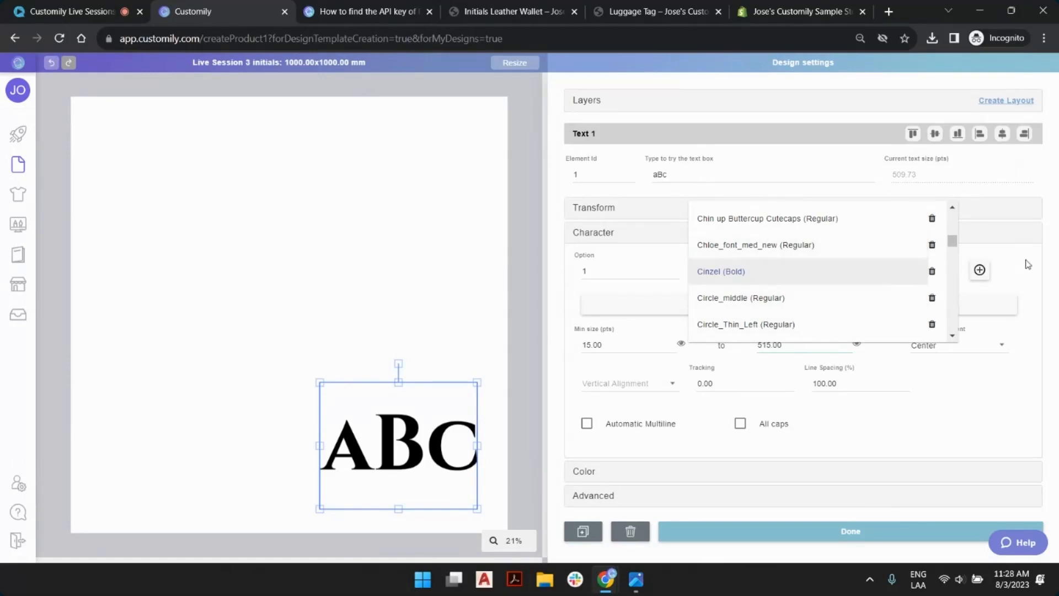
pyautogui.click(986, 273)
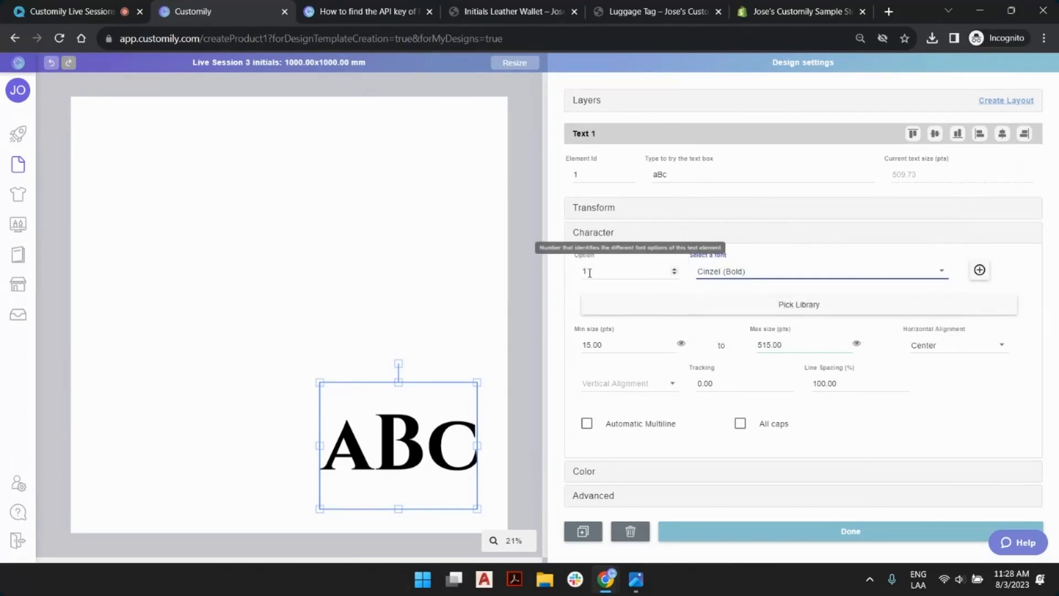
pyautogui.click(674, 269)
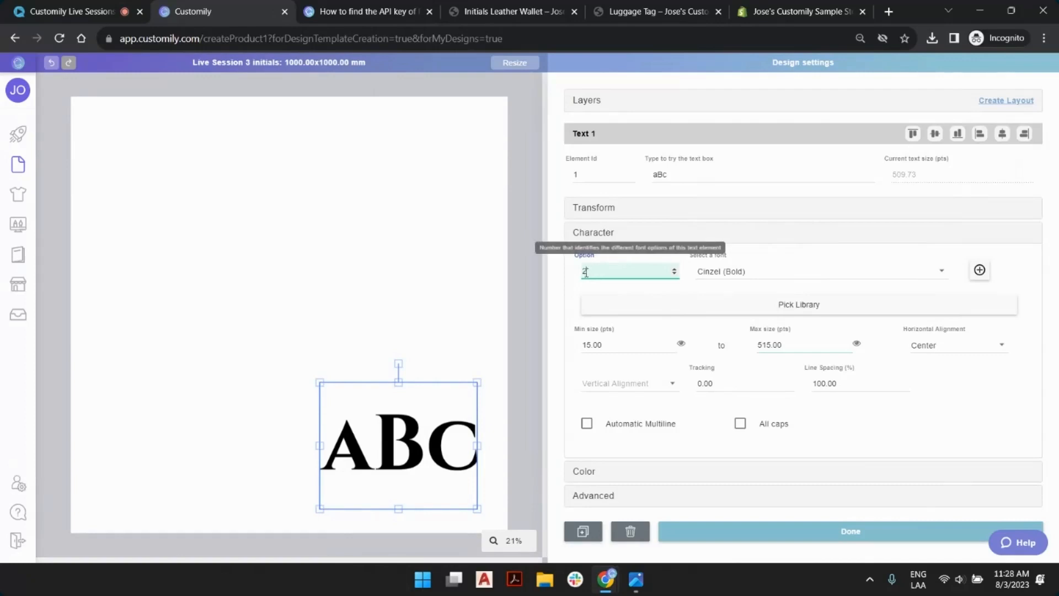
# Assign the Monogram Circle (Regular) font to the text box's font option 2.
pyautogui.click(714, 273)
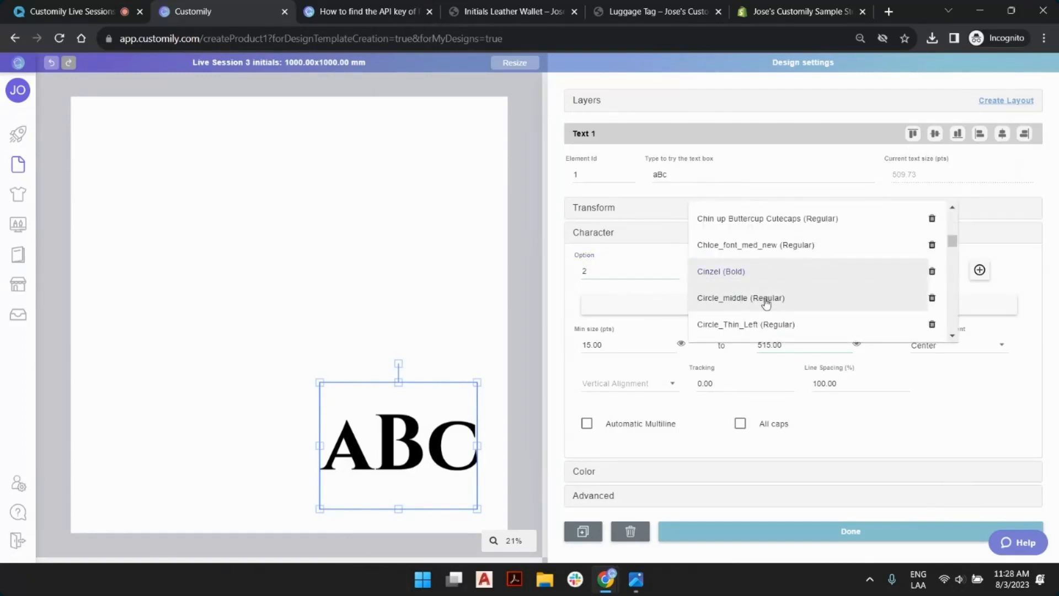
pyautogui.scroll(1, 766, 303)
pyautogui.scroll(-1, 766, 303)
pyautogui.scroll(1, 766, 303)
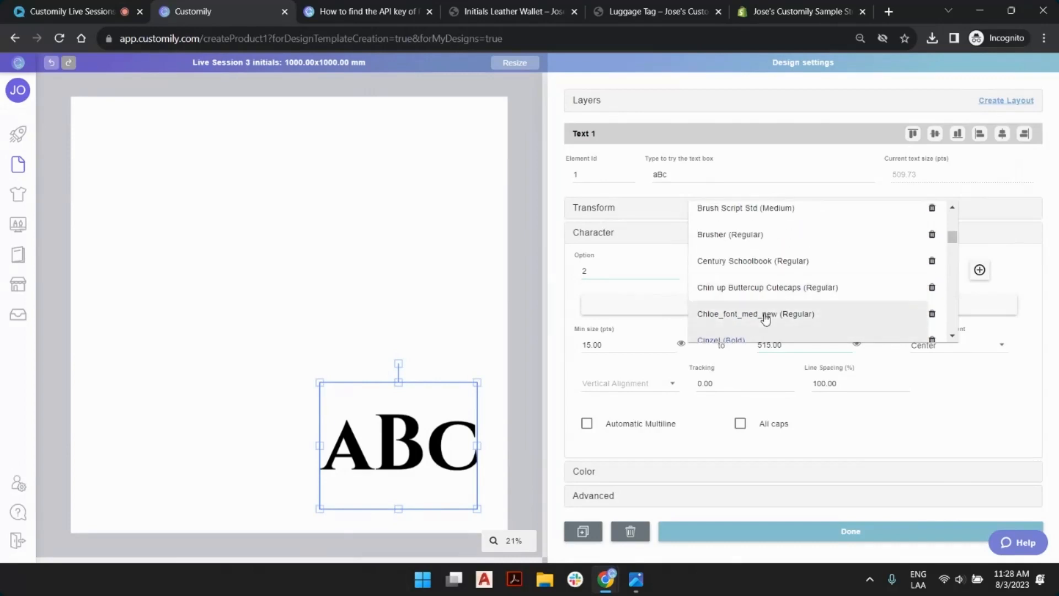
pyautogui.scroll(2, 764, 298)
pyautogui.scroll(-2, 761, 266)
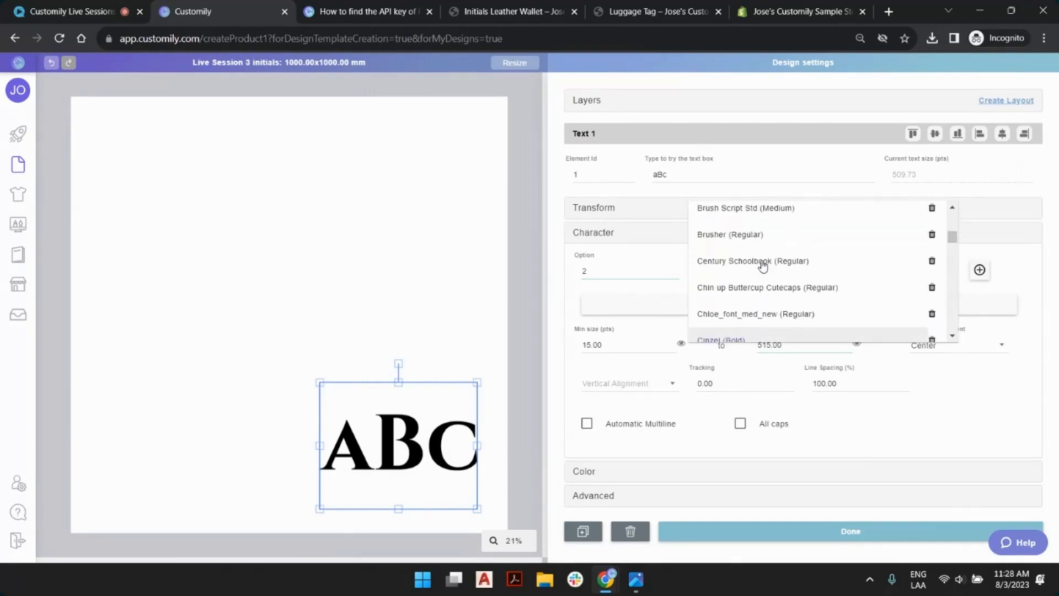
pyautogui.scroll(-4, 764, 251)
pyautogui.scroll(-8, 779, 243)
pyautogui.scroll(-10, 789, 244)
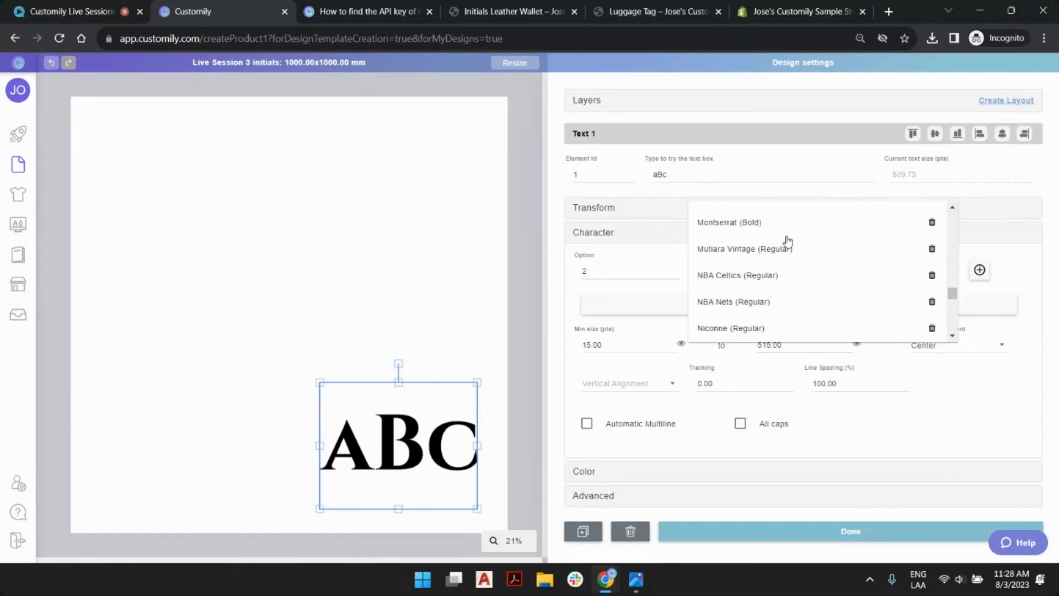
pyautogui.scroll(2, 786, 243)
pyautogui.scroll(-1, 791, 281)
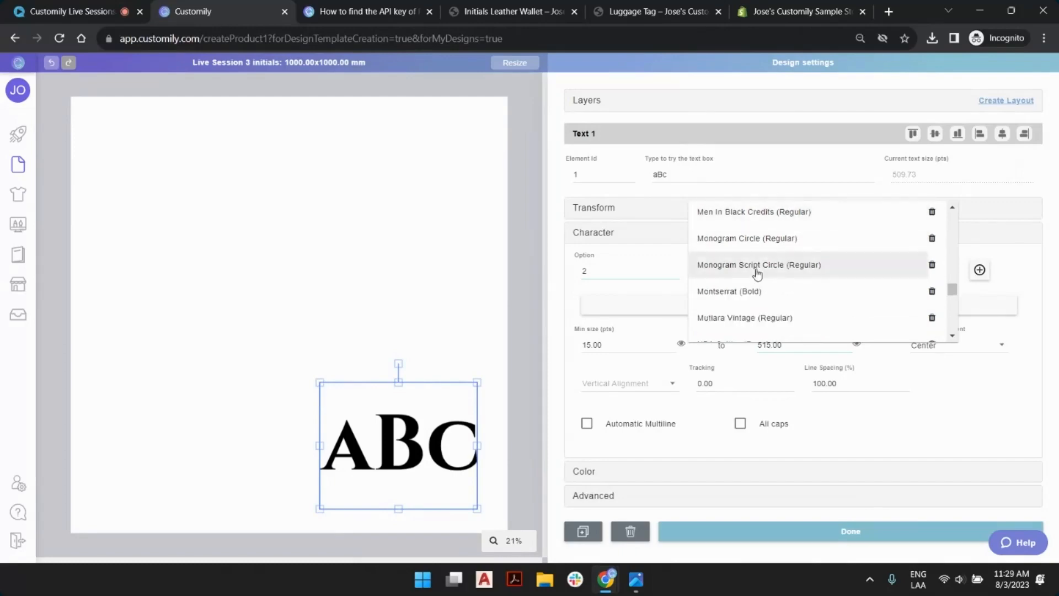
pyautogui.click(728, 241)
pyautogui.click(578, 331)
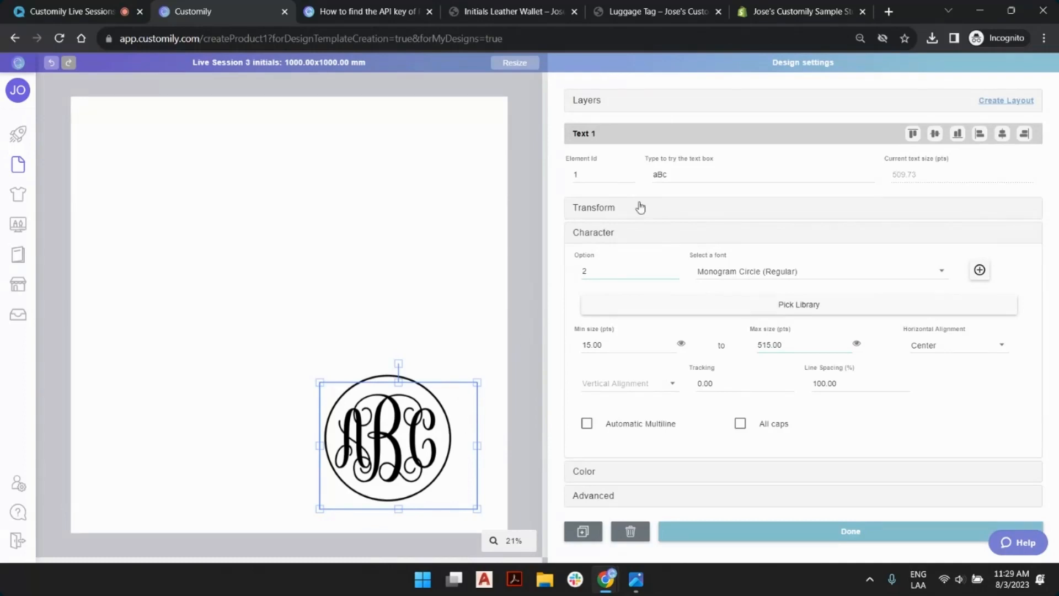
# Try the monogram font with the sample texts abc, ABC and aBc.
pyautogui.doubleClick(662, 173)
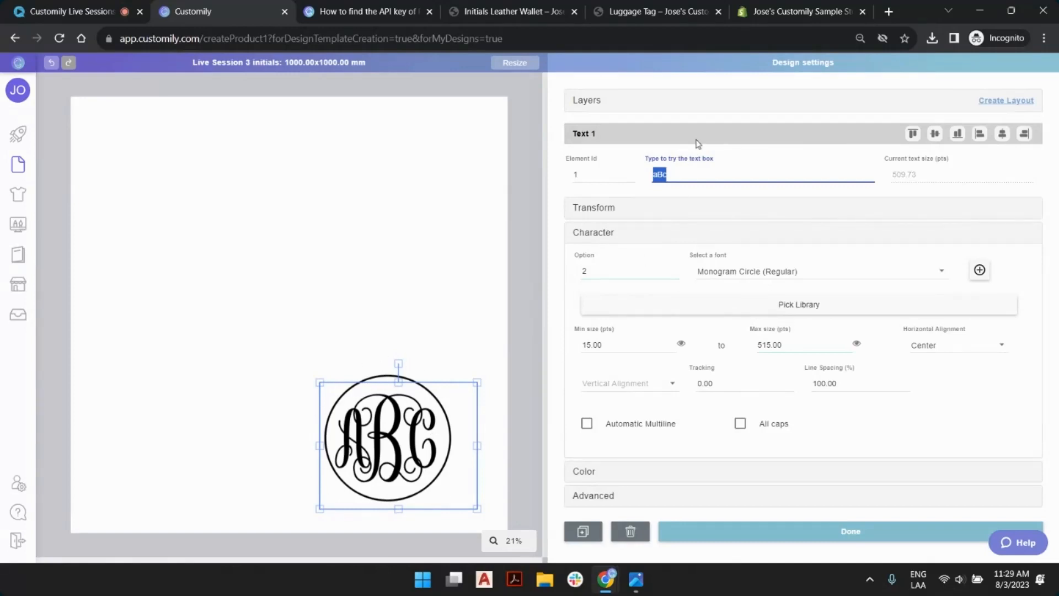
pyautogui.click(666, 176)
pyautogui.moveTo(673, 176); pyautogui.dragTo(650, 178)
pyautogui.click(673, 175)
pyautogui.write('b')
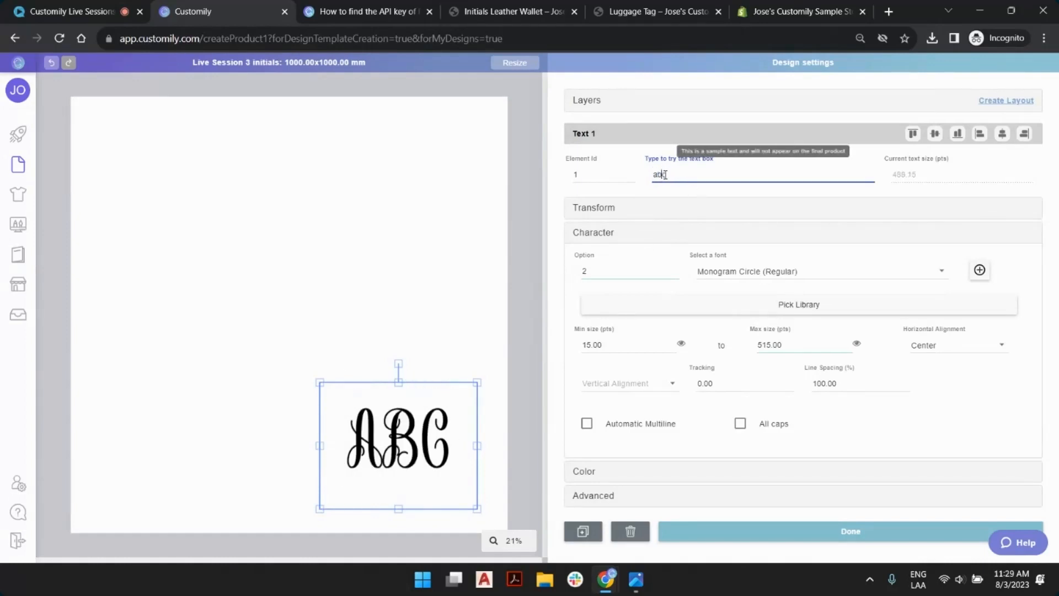
pyautogui.doubleClick(661, 174)
pyautogui.write('ABC')
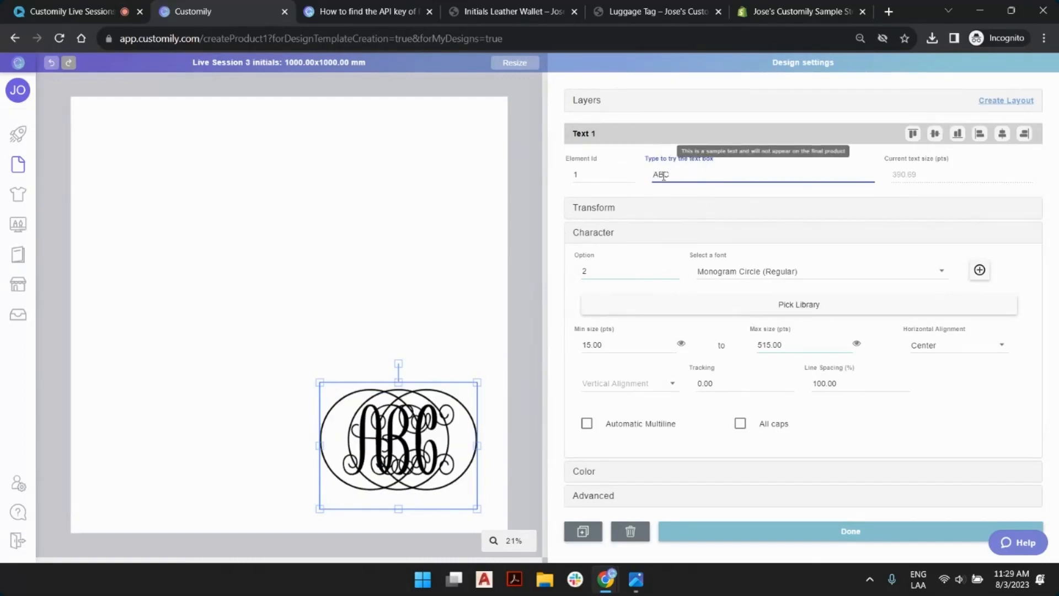
pyautogui.moveTo(659, 175)
pyautogui.mouseDown()
pyautogui.moveTo(631, 172)
pyautogui.moveTo(676, 174)
pyautogui.mouseUp()
pyautogui.write('aBc')
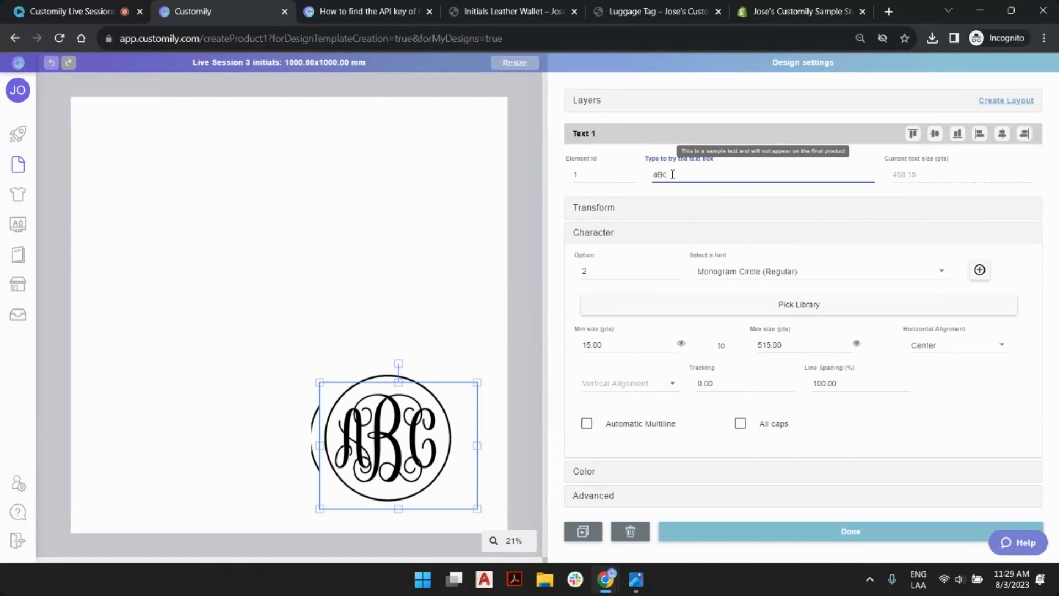
# Lengthen the sample text to aBccasaccscscsce and try the preview of the text's minimum size.
pyautogui.write('casacc')
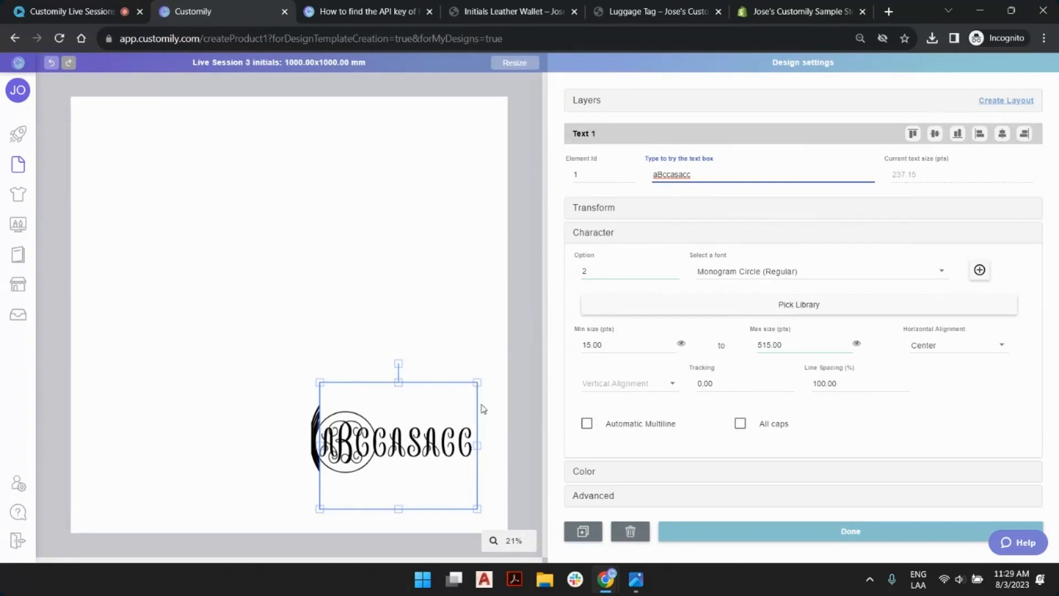
pyautogui.write('scscsce')
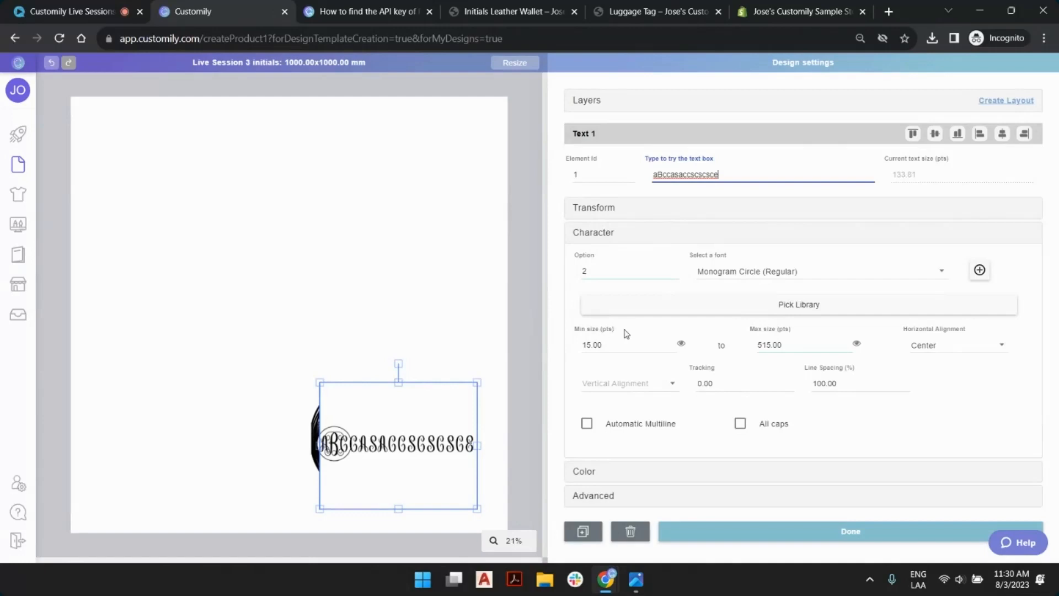
pyautogui.doubleClick(607, 344)
pyautogui.click(607, 344)
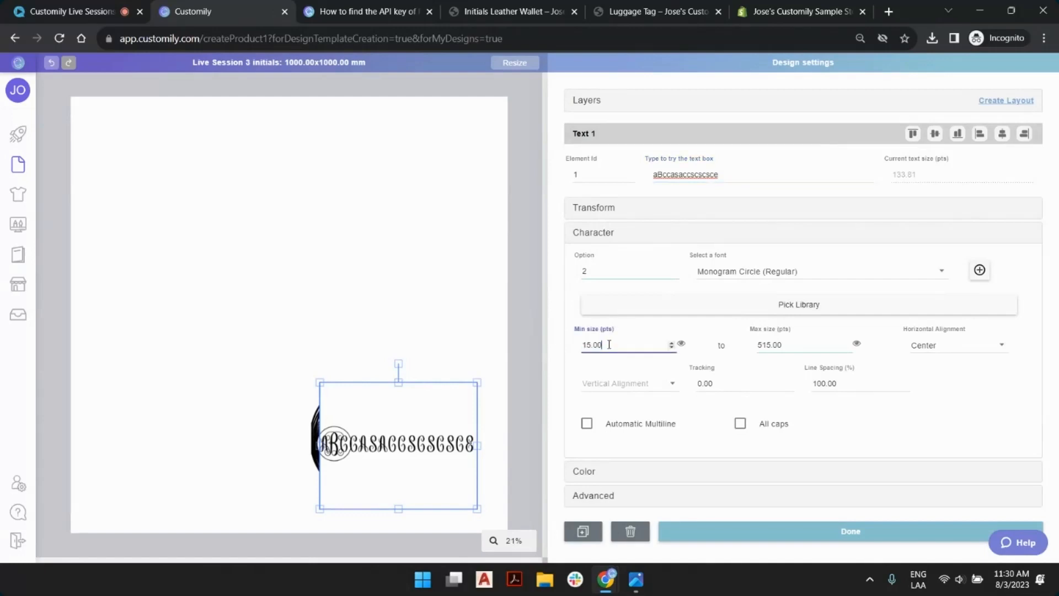
pyautogui.click(682, 345)
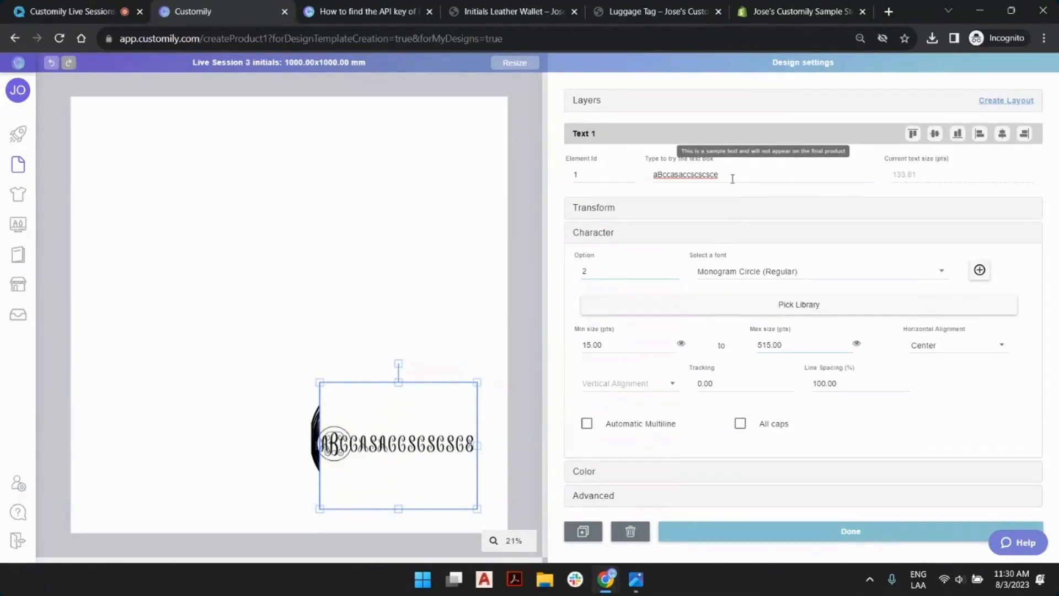
# Set the text's minimum size to 350 pts.
pyautogui.click(623, 347)
pyautogui.moveTo(622, 347); pyautogui.dragTo(526, 351)
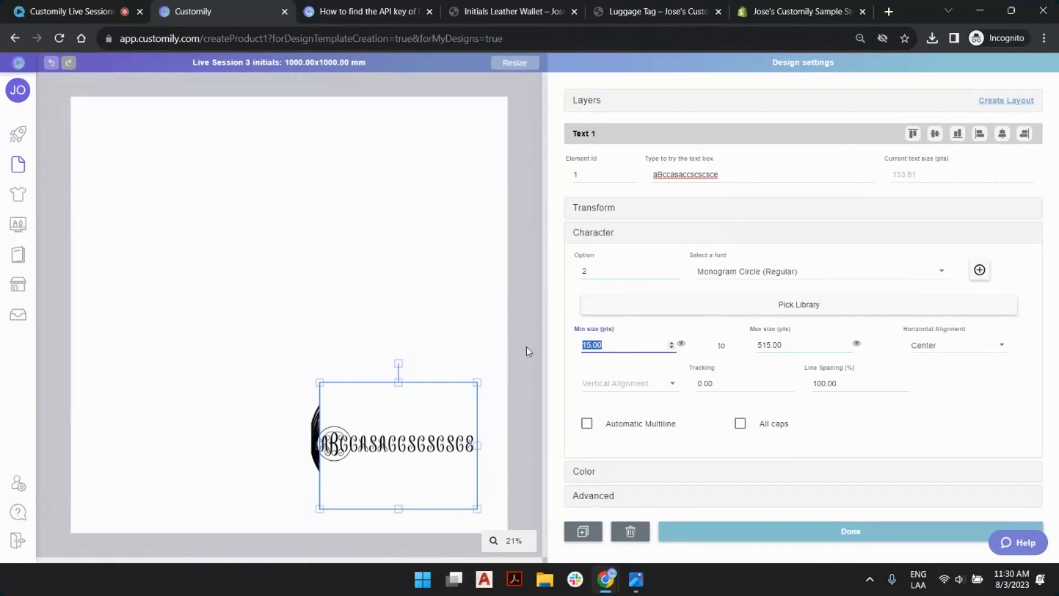
pyautogui.write('350')
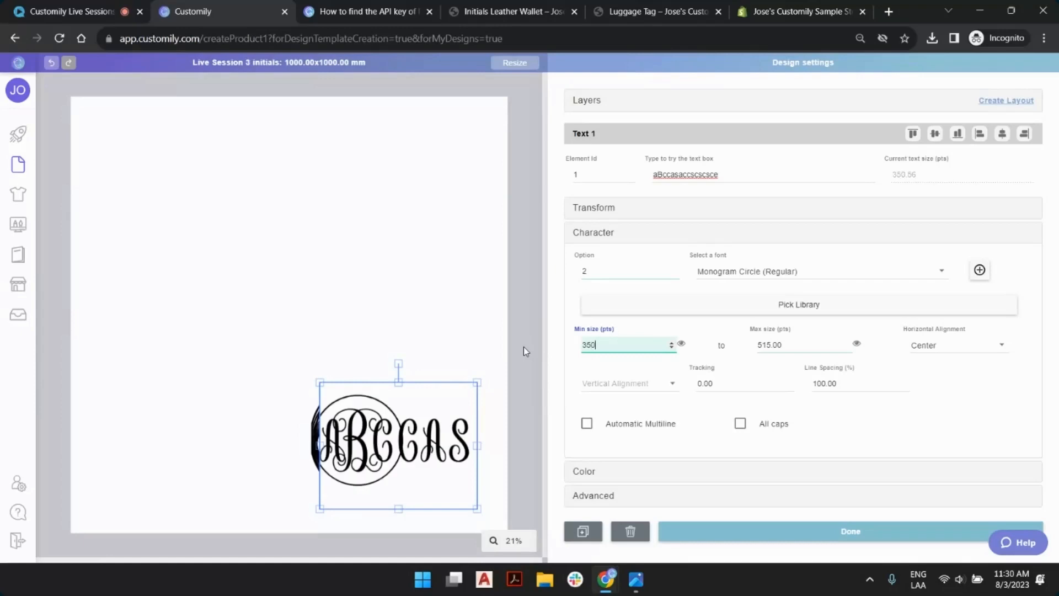
# Cut the long sample text back to aBc and replace it with ABC.
pyautogui.doubleClick(735, 172)
pyautogui.click(716, 175)
pyautogui.press('BackSpace')
pyautogui.press('BackSpace')
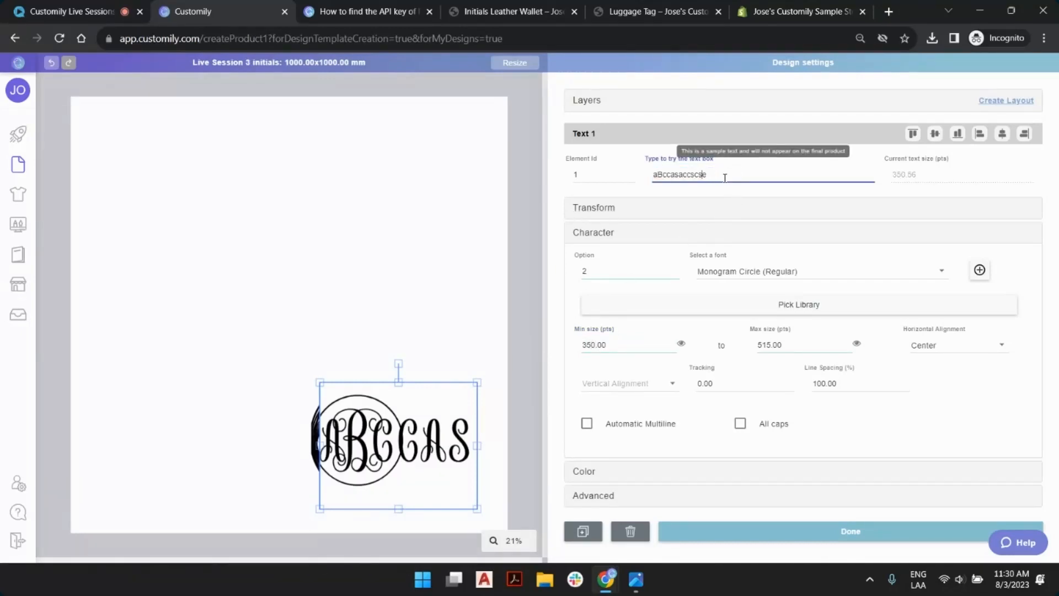
pyautogui.press('BackSpace')
pyautogui.press('BackSpace')
pyautogui.press('BackSpace')
pyautogui.press('BackSpace')
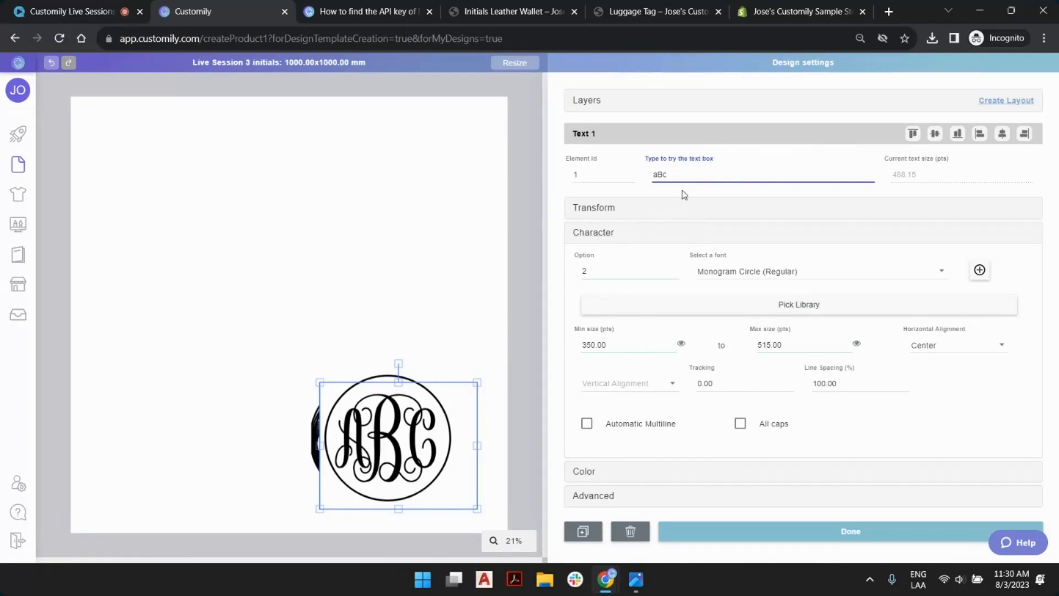
pyautogui.doubleClick(657, 172)
pyautogui.write('ABC')
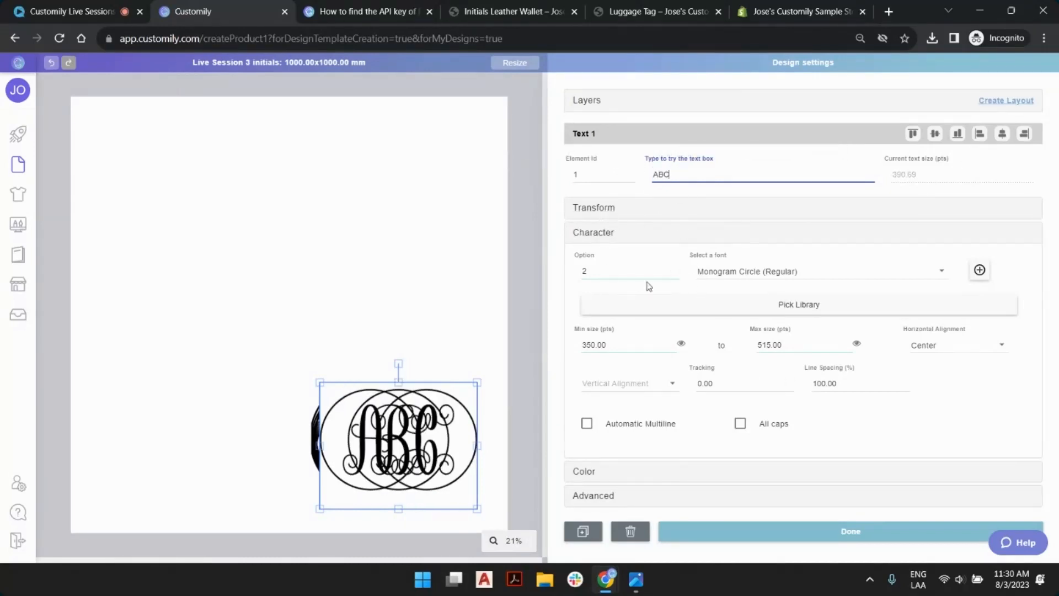
# Switch the text box back to font option 1, comparing it with option 2.
pyautogui.click(674, 274)
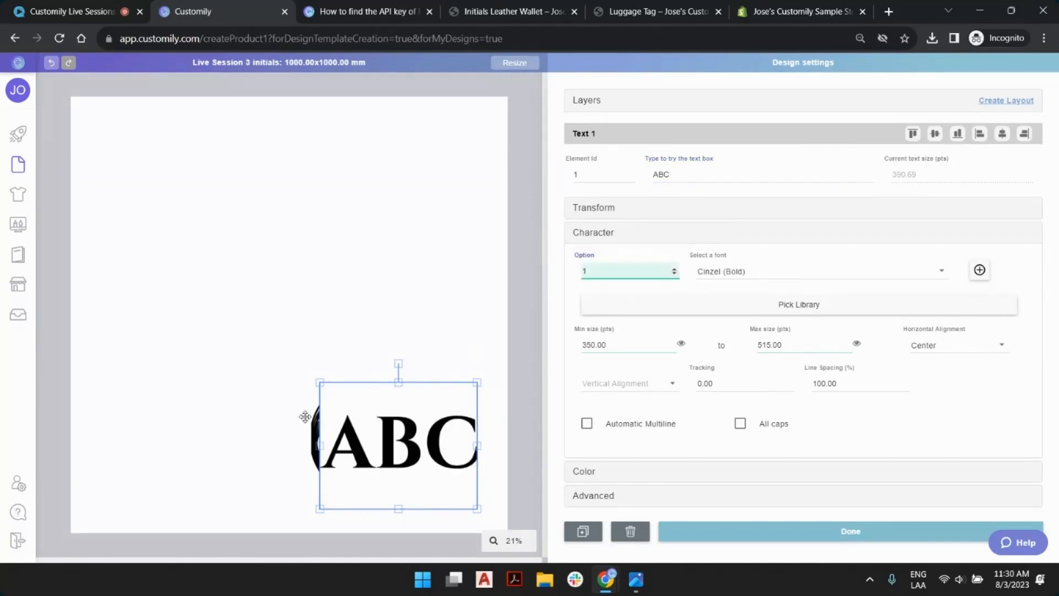
pyautogui.scroll(2, 442, 447)
pyautogui.scroll(-2, 441, 446)
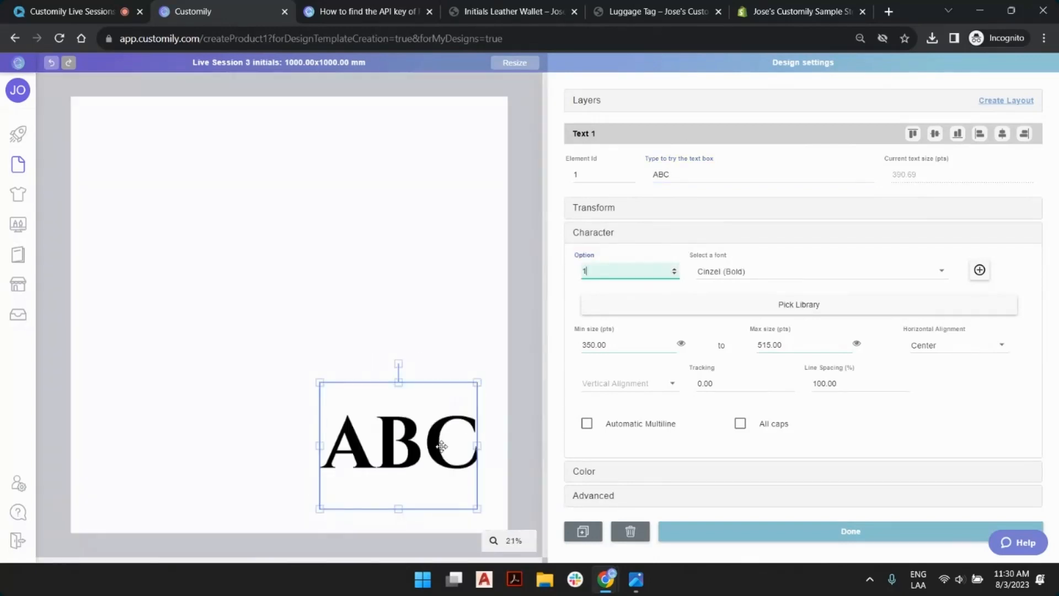
pyautogui.click(674, 268)
pyautogui.click(675, 274)
# Shorten the sample text to AB and set its horizontal alignment to Right.
pyautogui.doubleClick(675, 175)
pyautogui.click(687, 175)
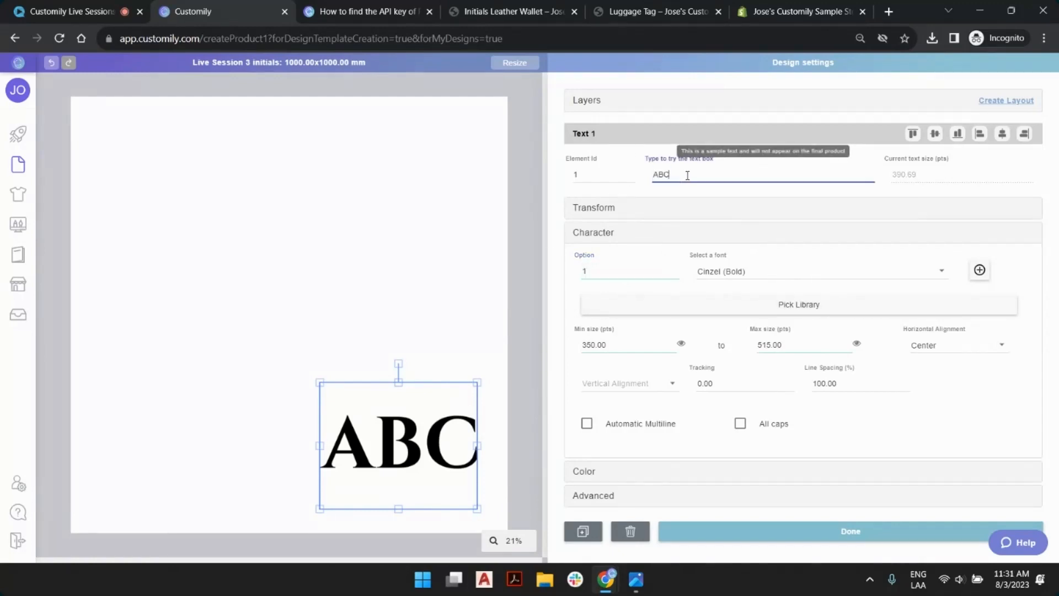
pyautogui.press('BackSpace')
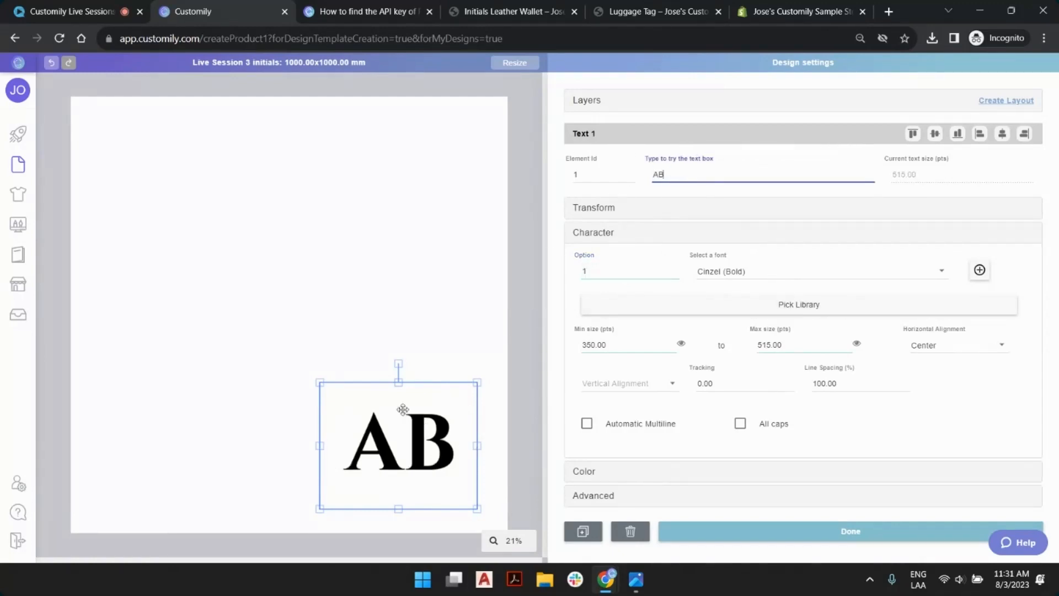
pyautogui.click(968, 355)
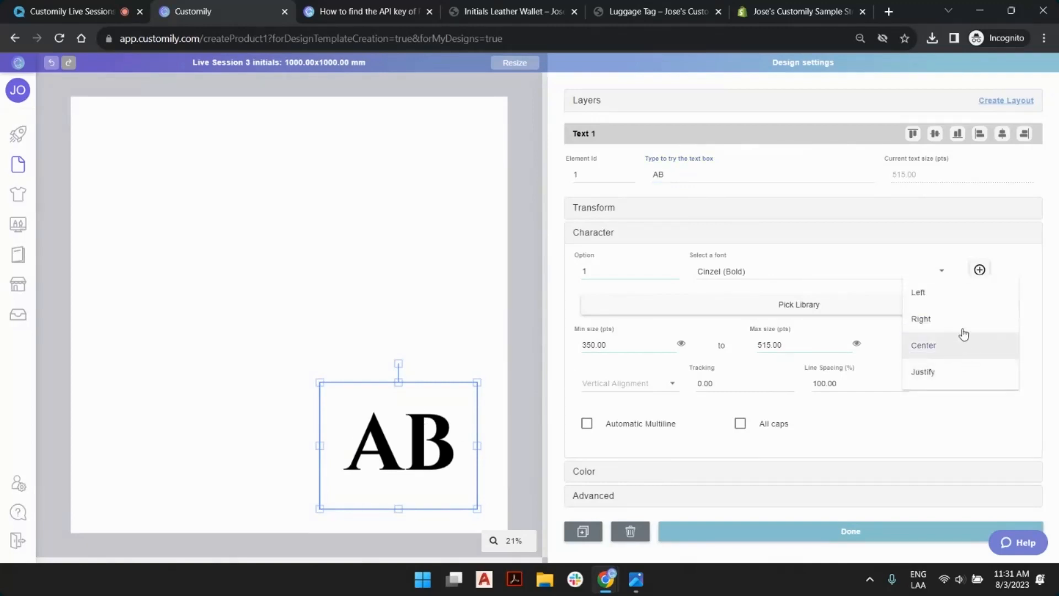
pyautogui.click(964, 322)
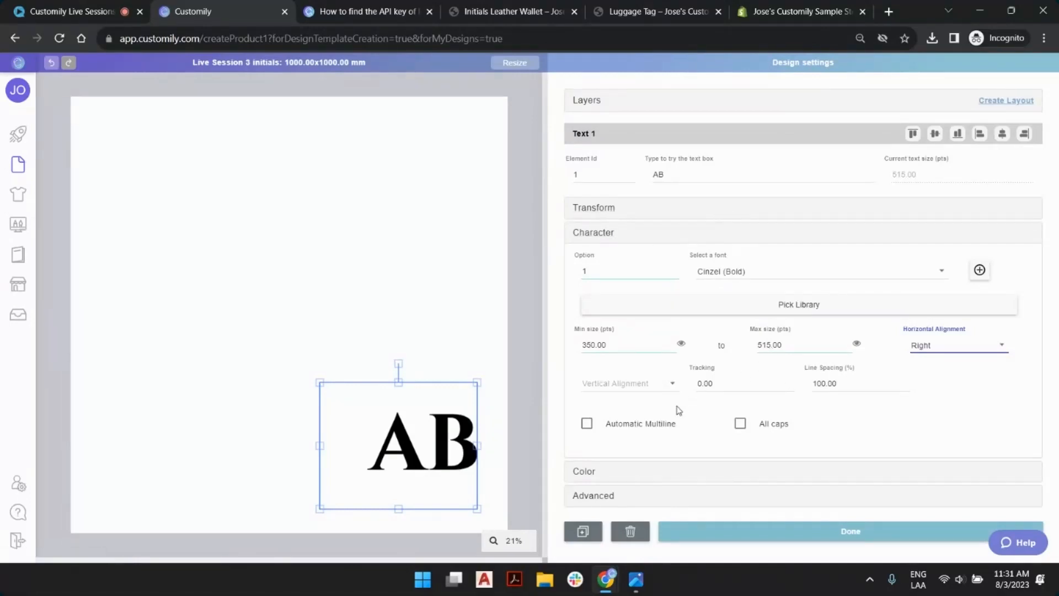
# Set the text's fill color for option 1 to brown 6B4830 and save it.
pyautogui.click(852, 475)
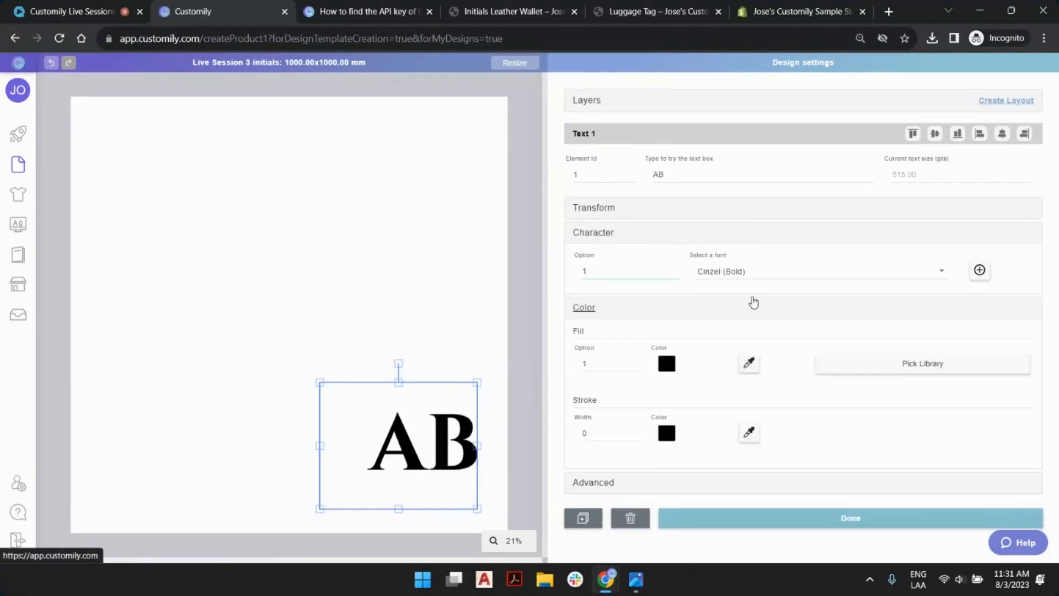
pyautogui.click(673, 314)
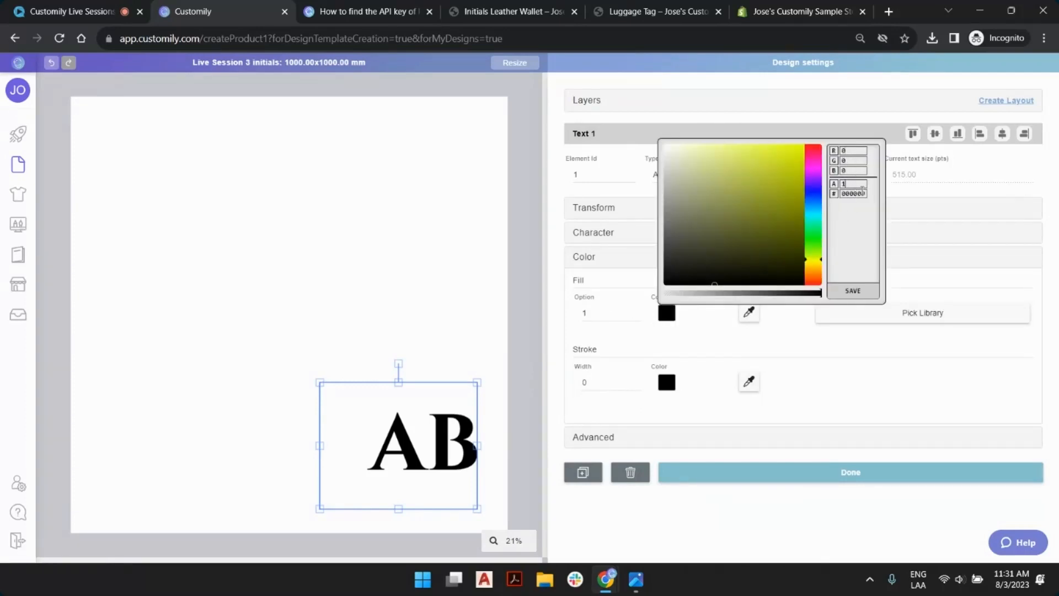
pyautogui.hotkey('shift', 'Home')
pyautogui.write('6')
pyautogui.write('B4331')
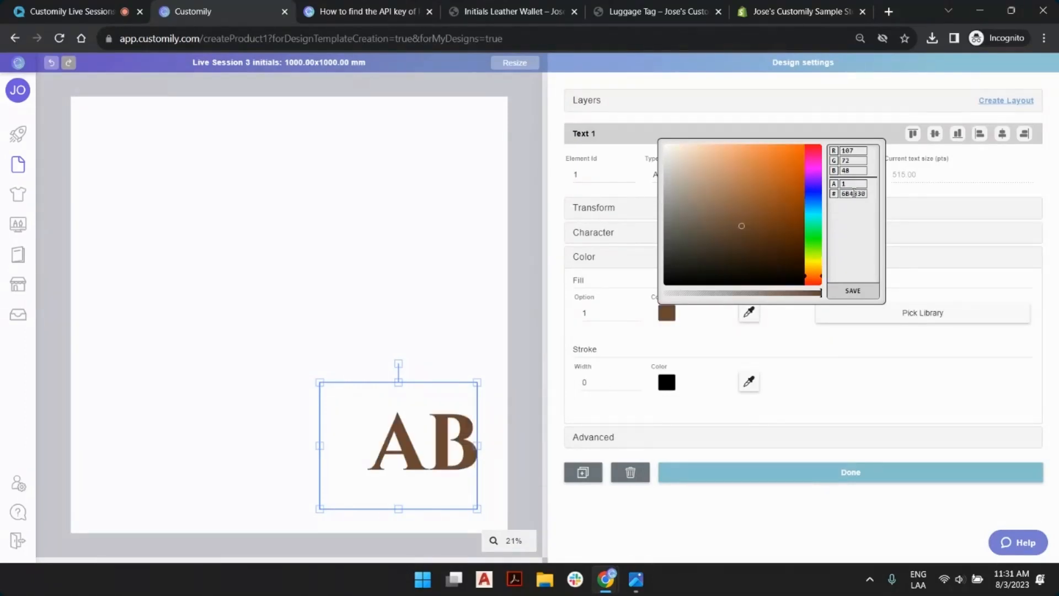
pyautogui.click(870, 293)
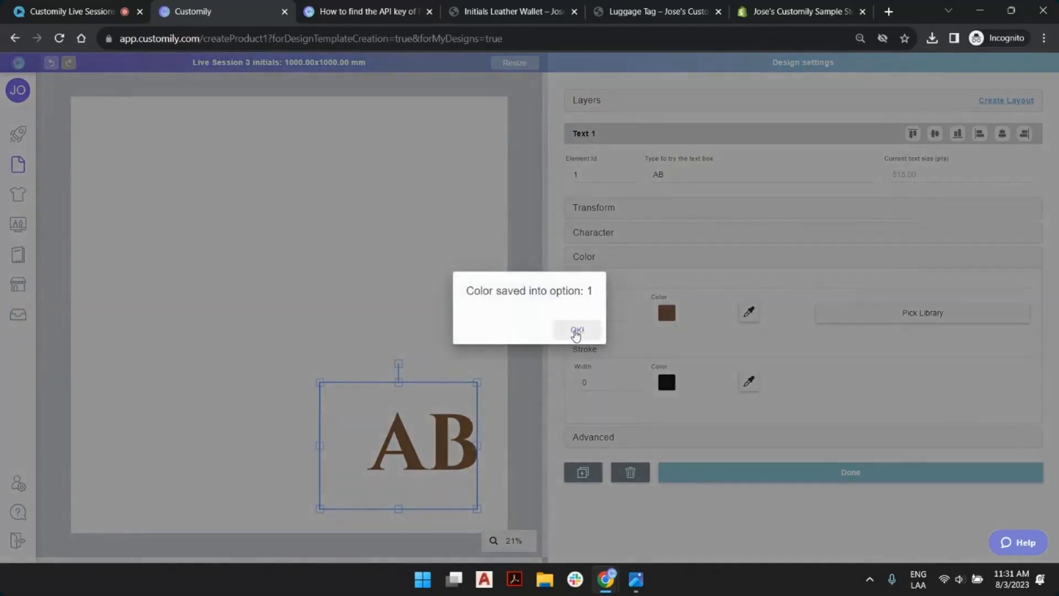
pyautogui.click(575, 328)
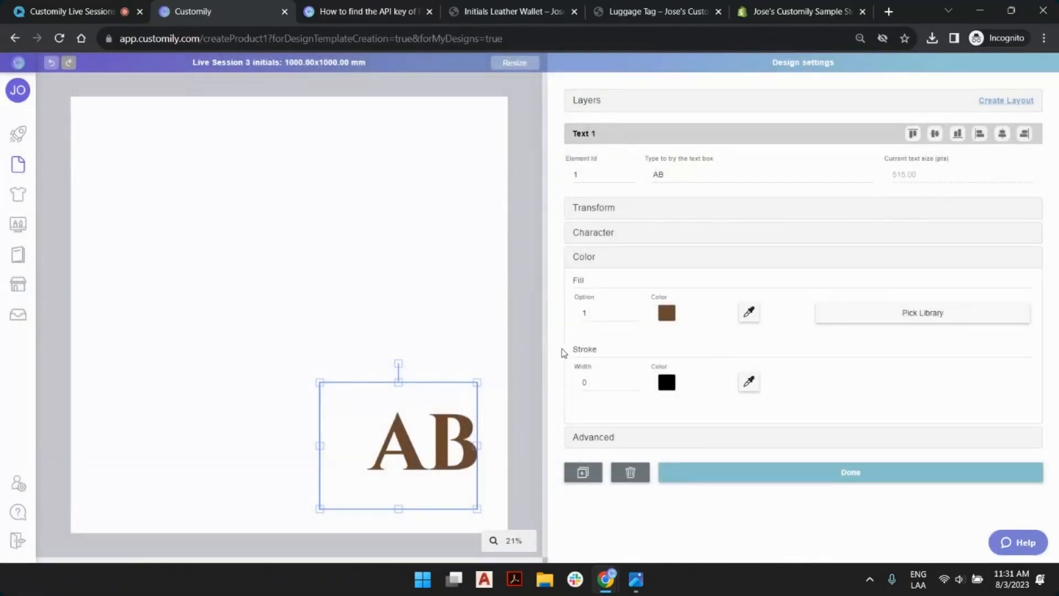
# Go through fill color options 2 and 3, viewing the color picker for each without saving, and return to option 1.
pyautogui.click(636, 311)
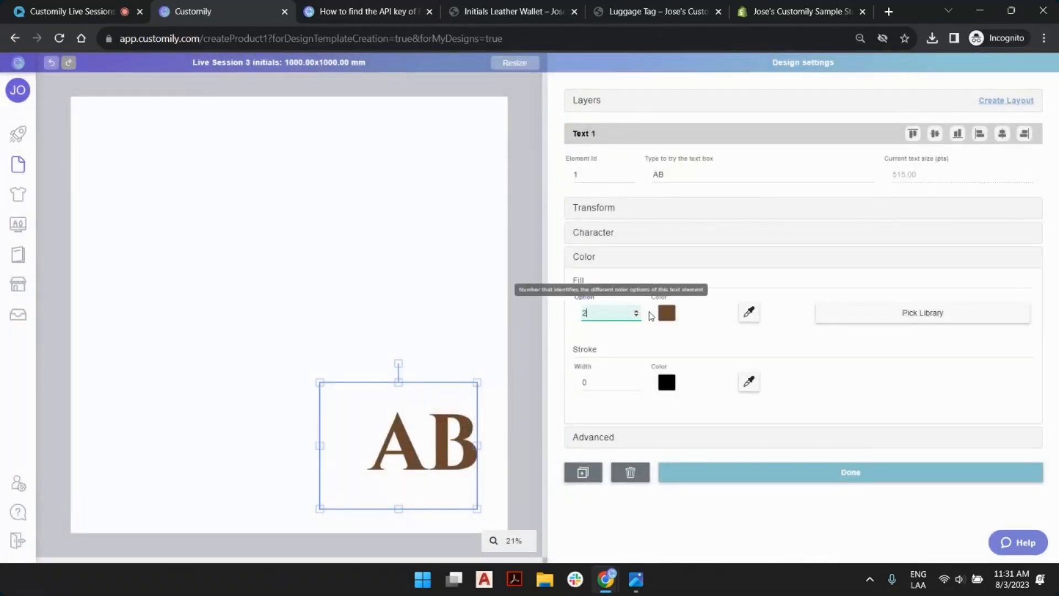
pyautogui.click(667, 313)
pyautogui.click(686, 354)
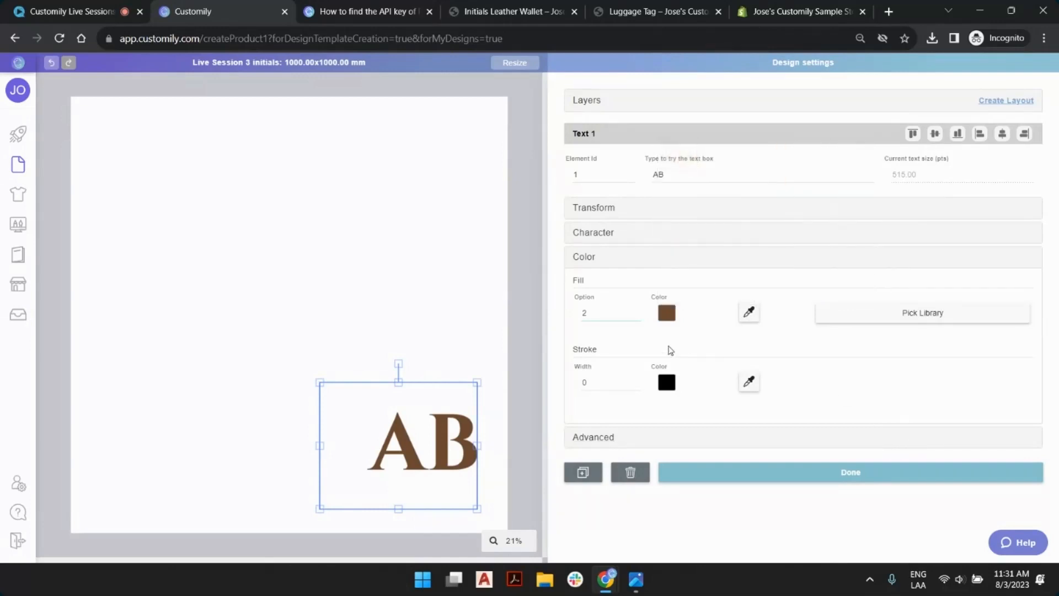
pyautogui.click(637, 309)
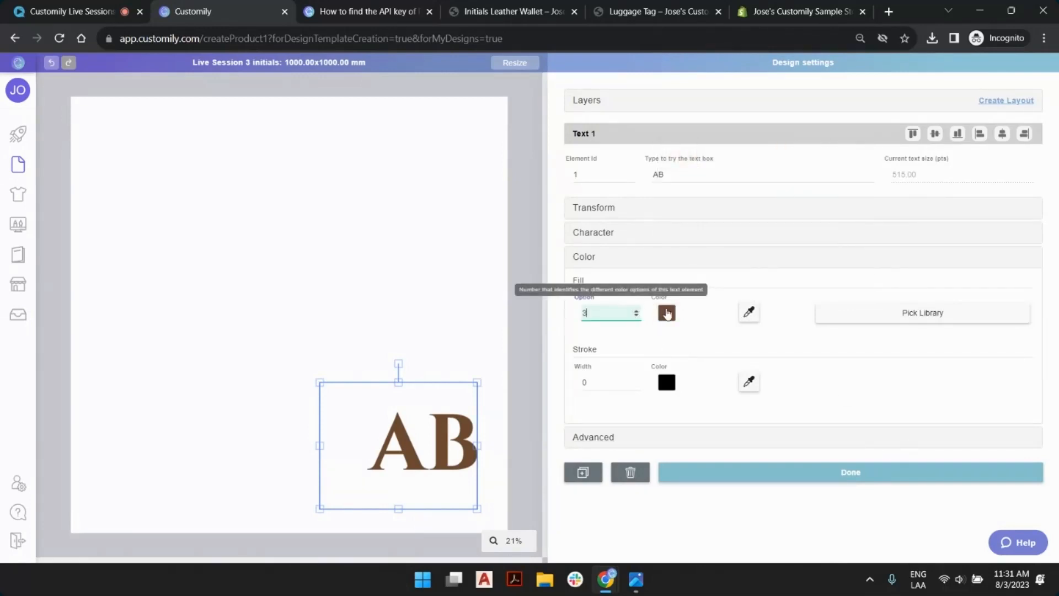
pyautogui.click(666, 313)
pyautogui.click(835, 371)
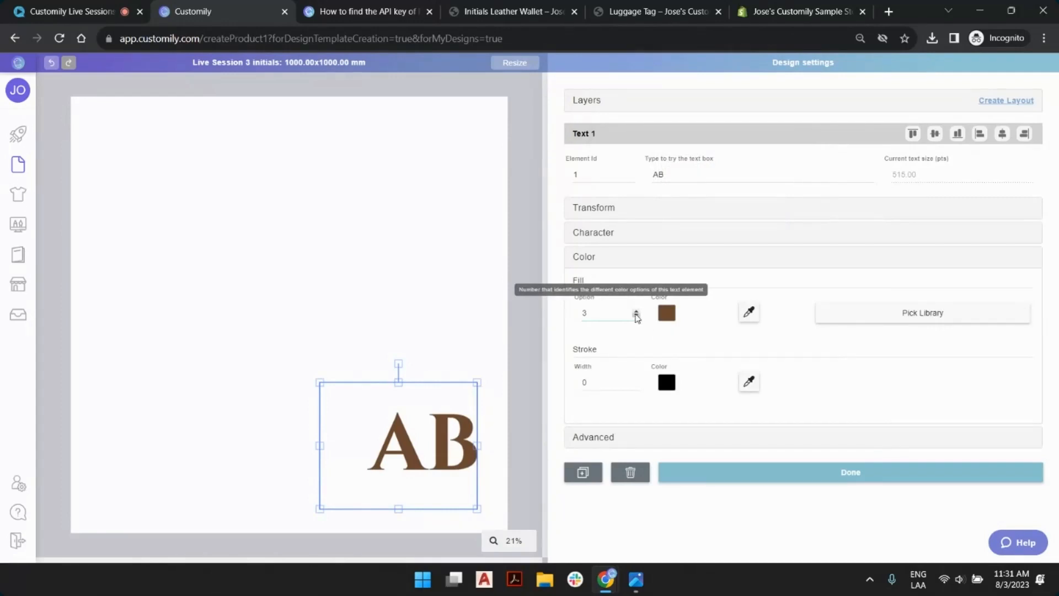
pyautogui.click(637, 316)
pyautogui.click(637, 318)
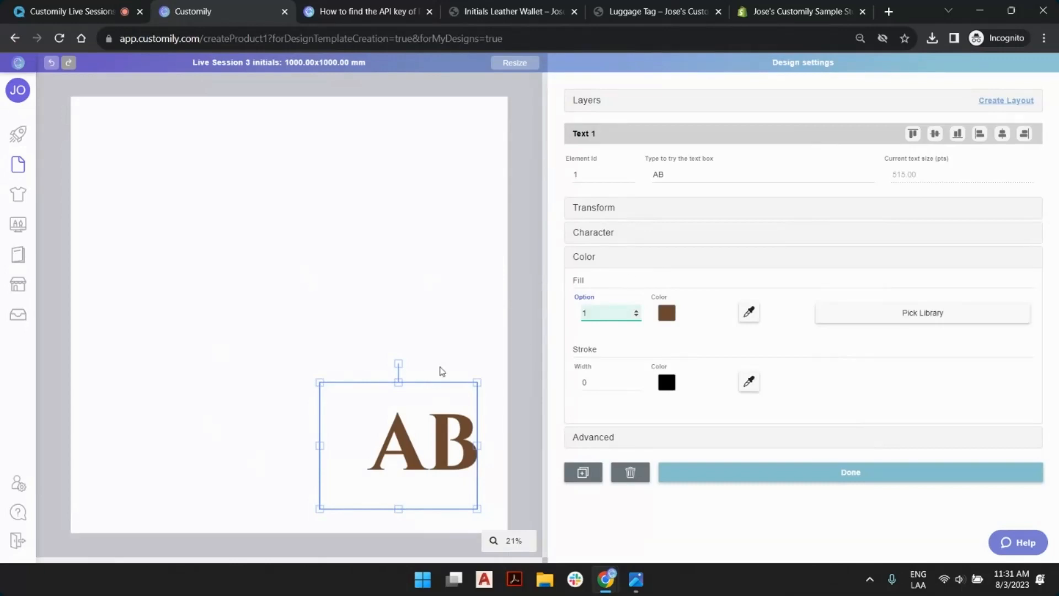
# Replace the text box's sample text with aBc and deselect the text box.
pyautogui.doubleClick(673, 175)
pyautogui.click(685, 175)
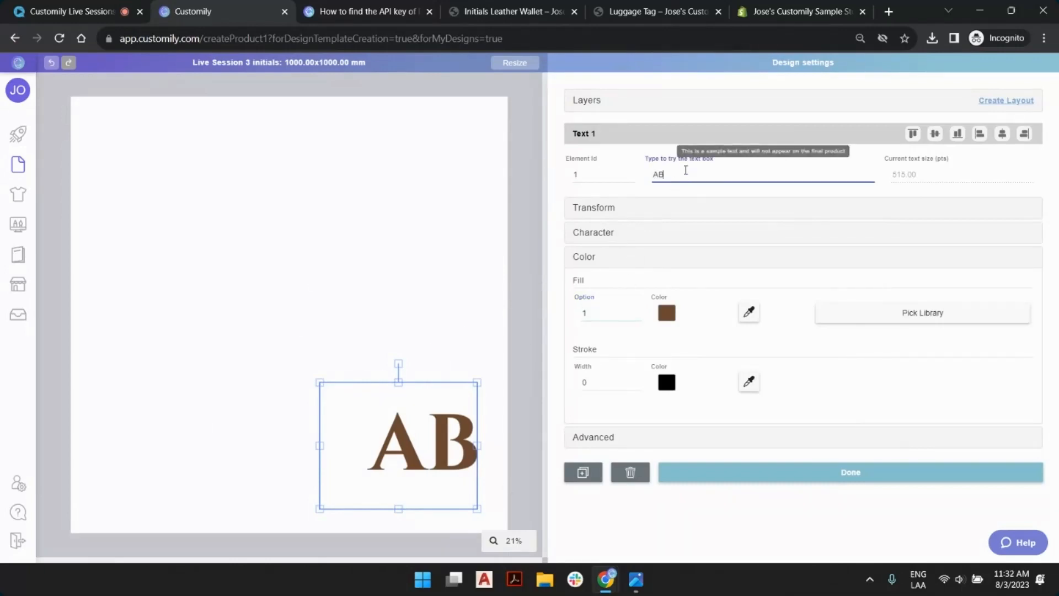
pyautogui.press('BackSpace')
pyautogui.press('BackSpace')
pyautogui.write('aBc')
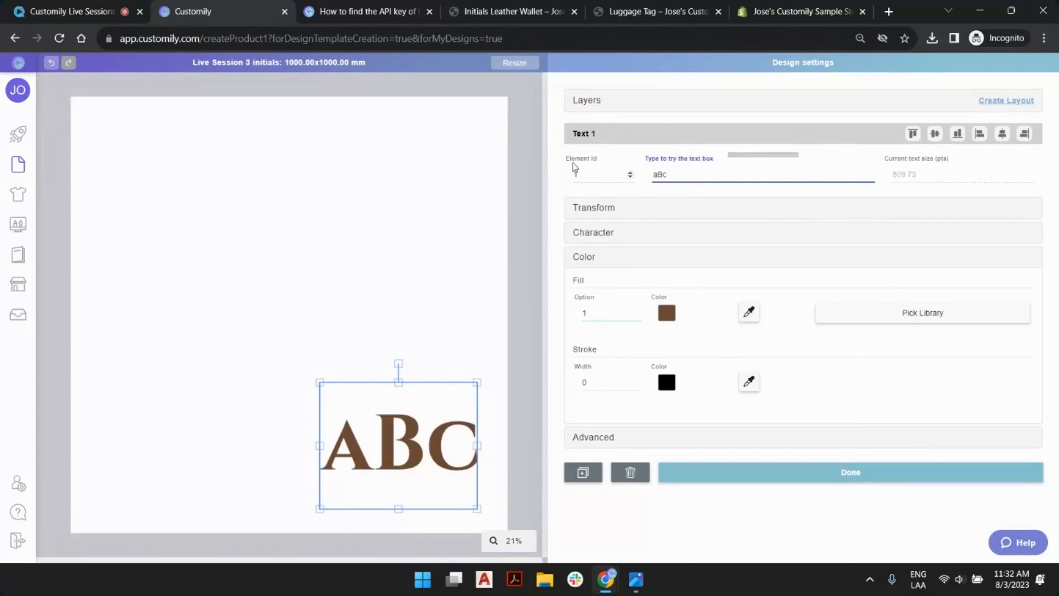
pyautogui.click(518, 139)
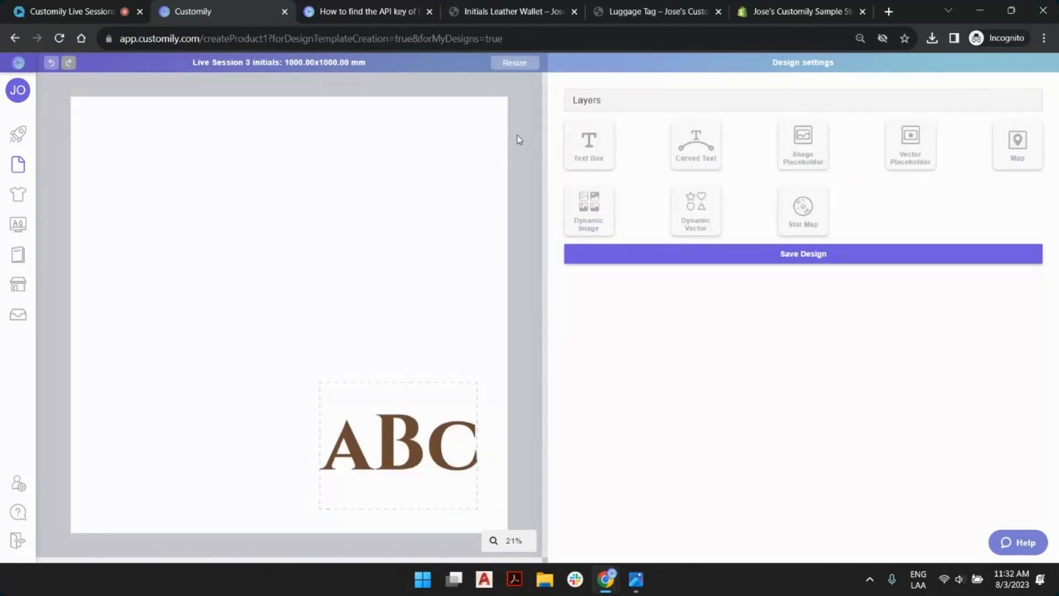
pyautogui.click(436, 452)
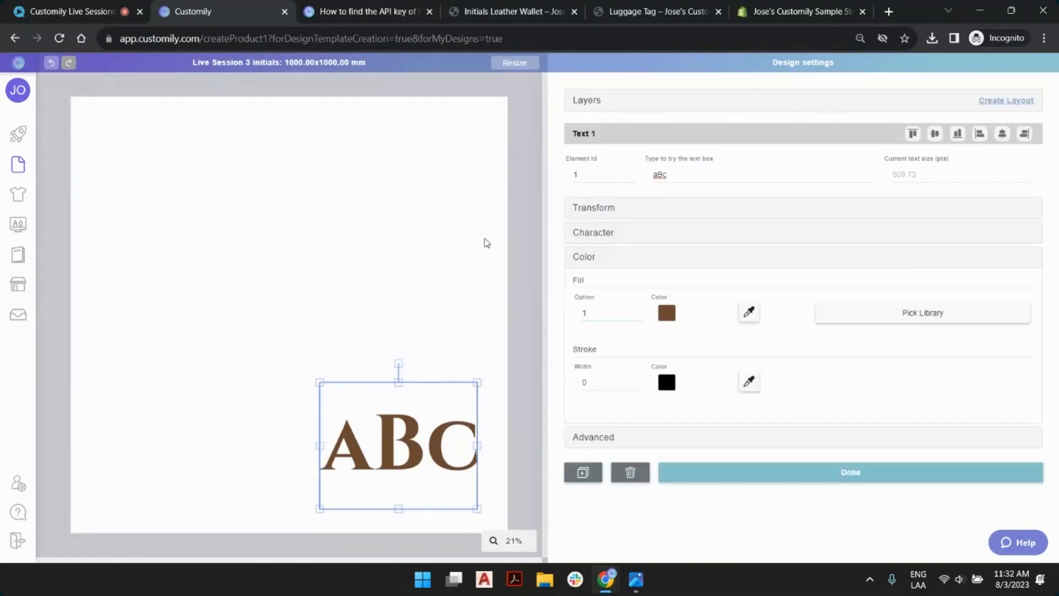
pyautogui.scroll(-2, 373, 237)
pyautogui.click(424, 284)
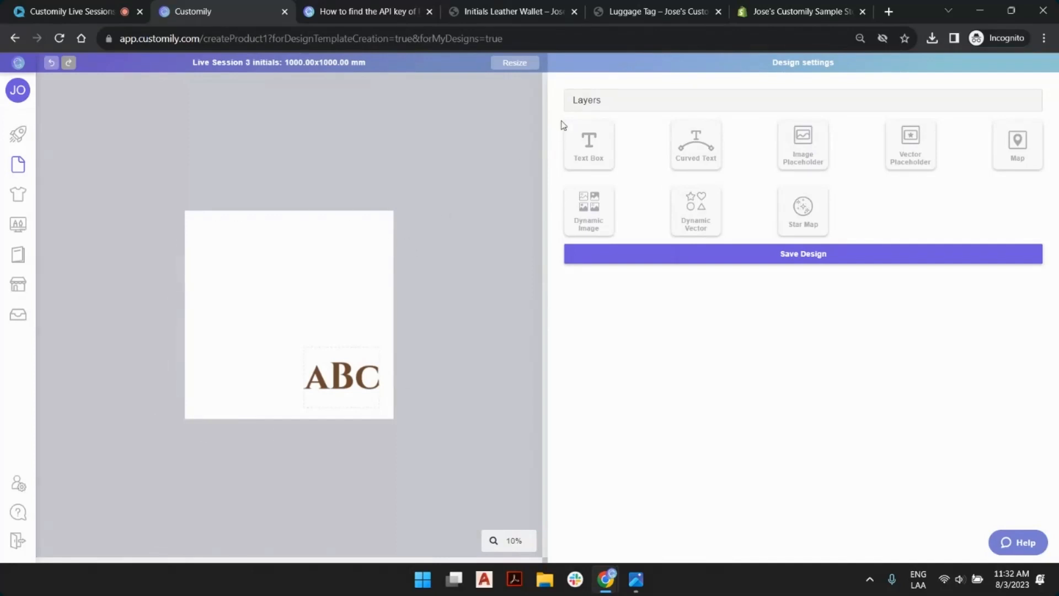
# Rename the text layer as "Type your initials" in the layers list and deselect it.
pyautogui.click(587, 102)
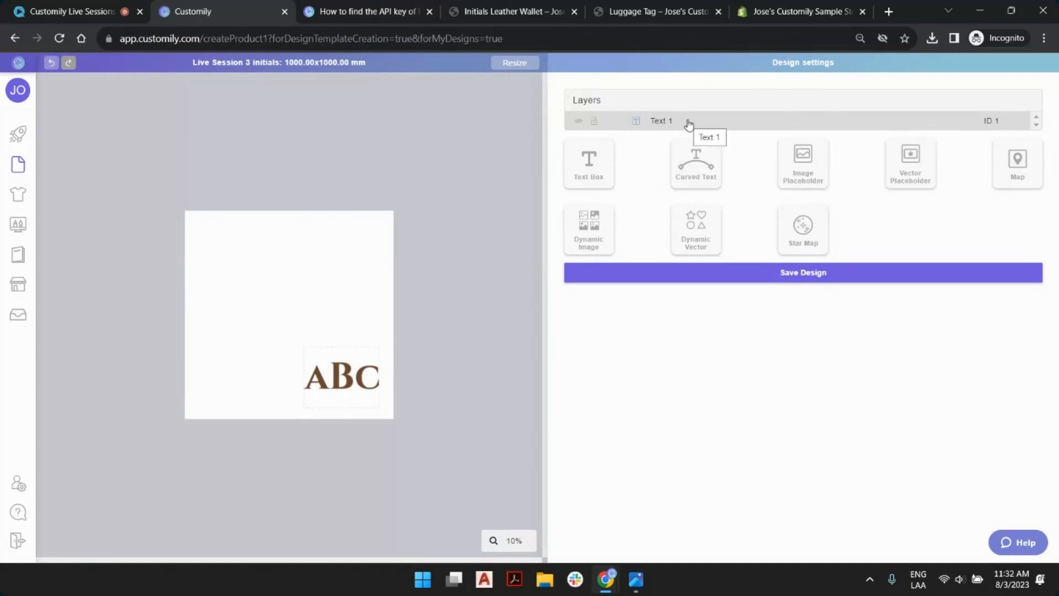
pyautogui.click(687, 124)
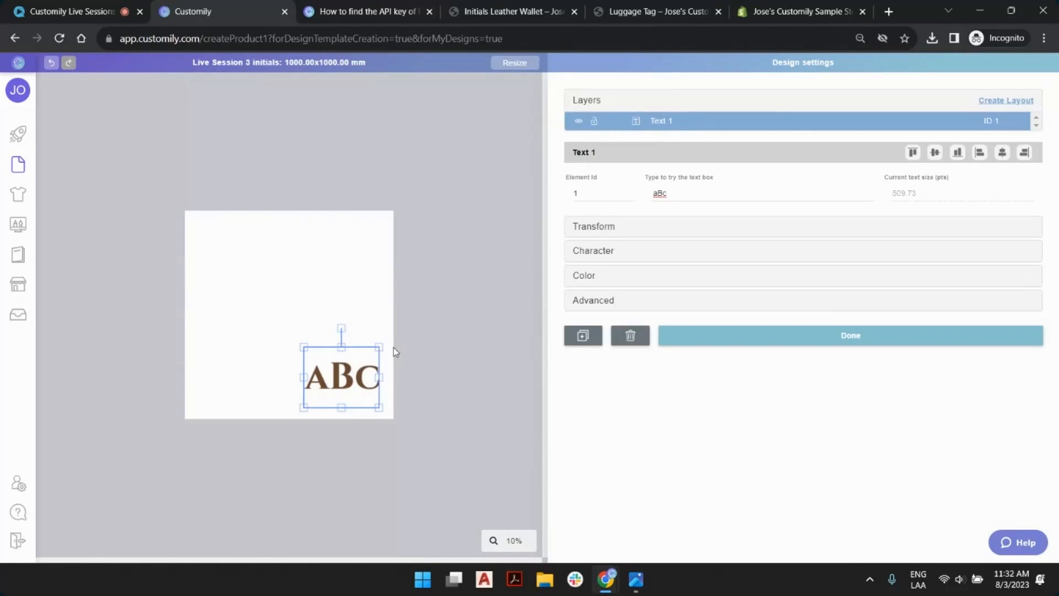
pyautogui.click(424, 294)
pyautogui.click(356, 362)
pyautogui.click(405, 373)
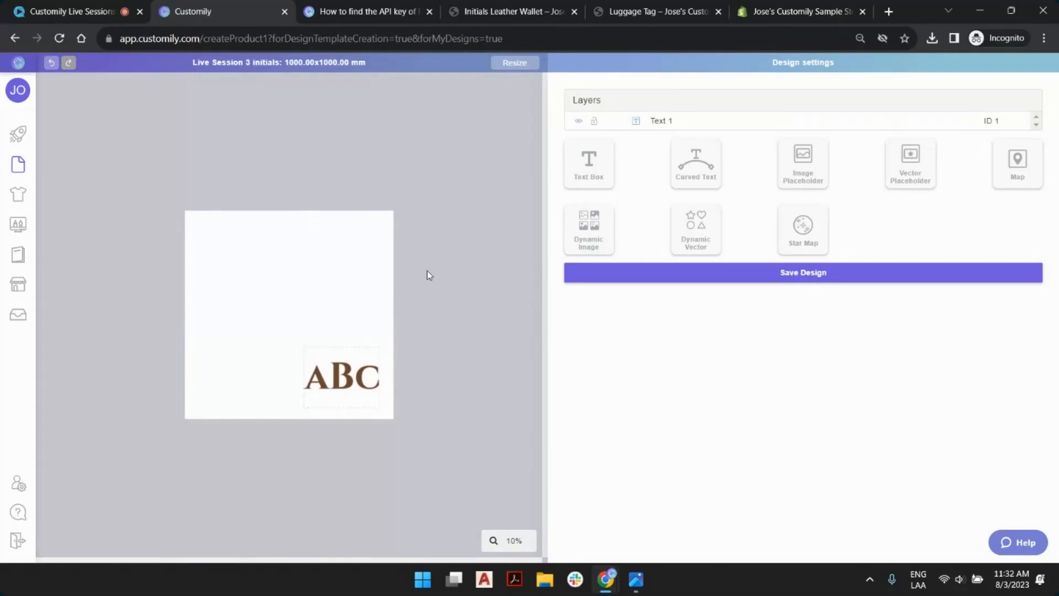
pyautogui.click(356, 352)
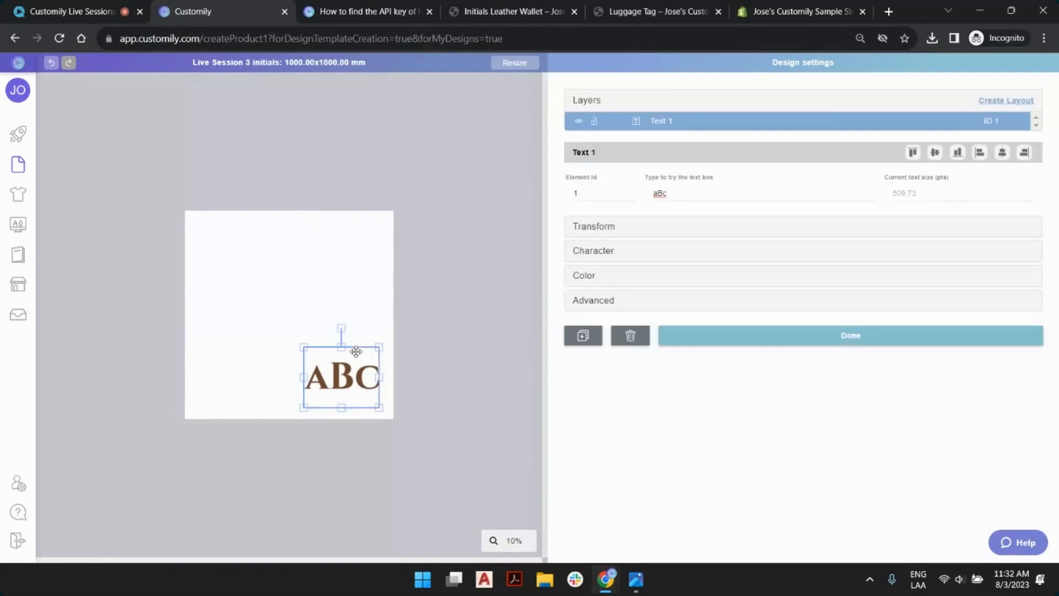
pyautogui.doubleClick(663, 123)
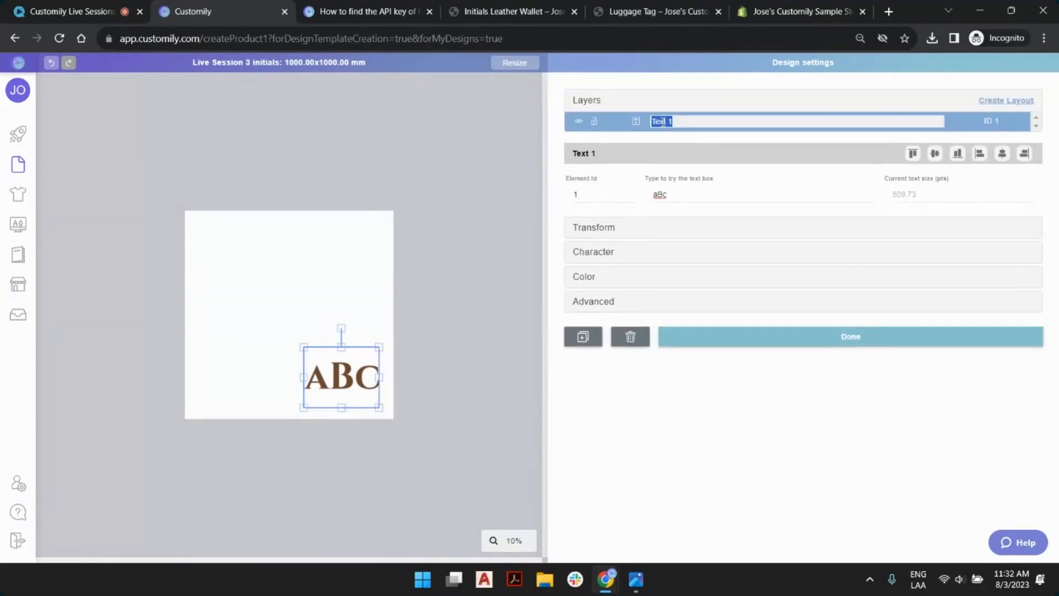
pyautogui.write('Type your initials')
pyautogui.press('Return')
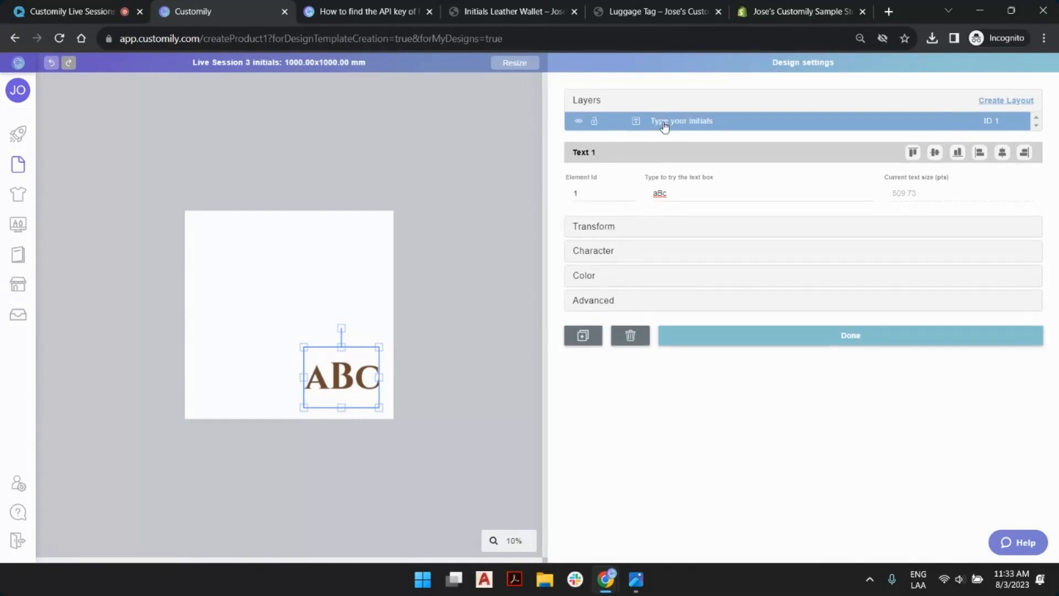
pyautogui.click(486, 140)
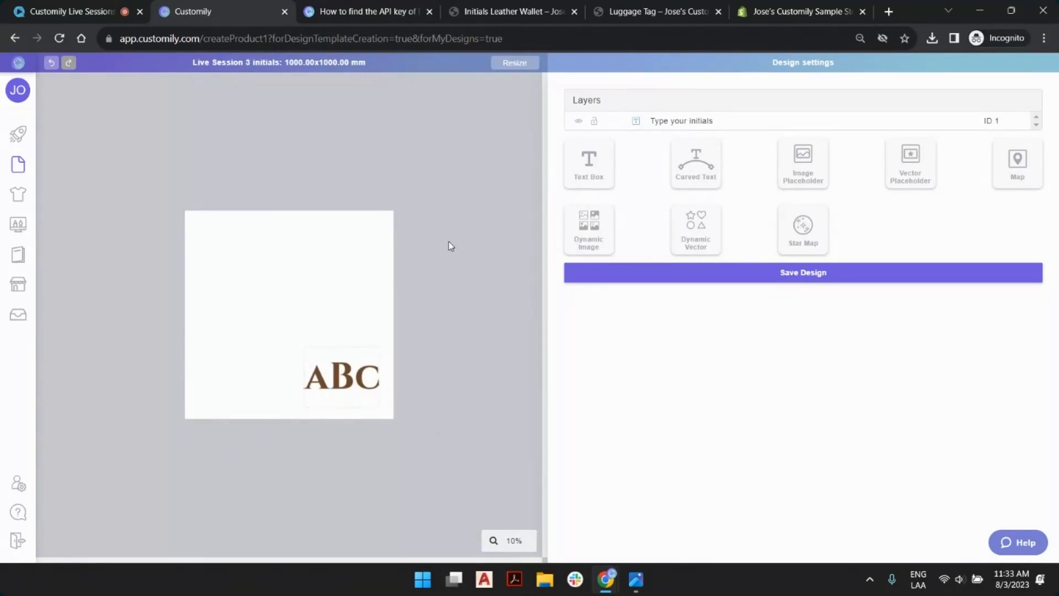
# Add a dynamic image element and upload transparent.PNG to it as option 1.
pyautogui.click(607, 229)
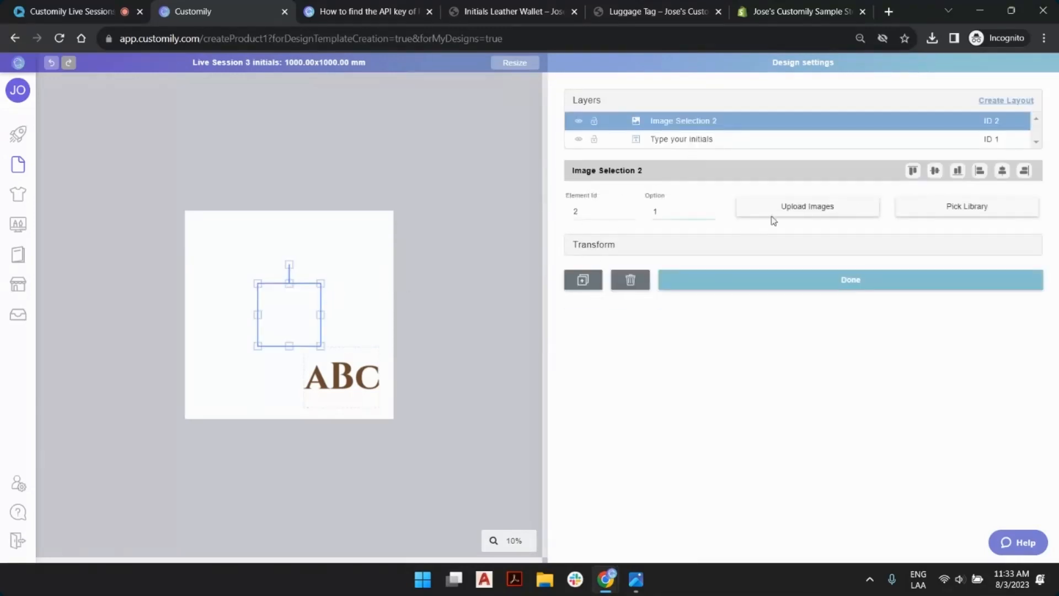
pyautogui.click(804, 212)
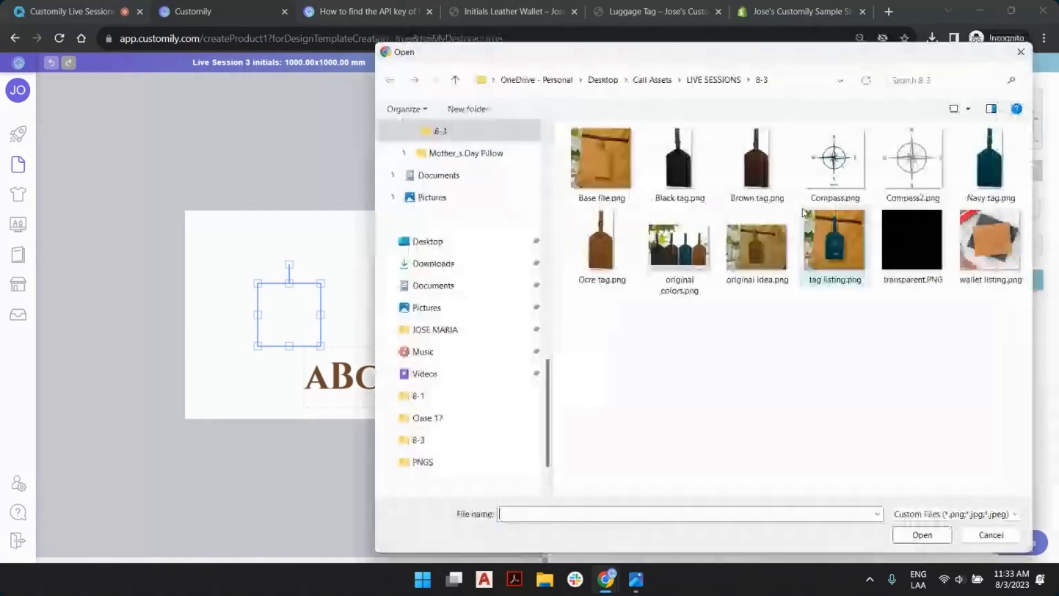
pyautogui.click(912, 246)
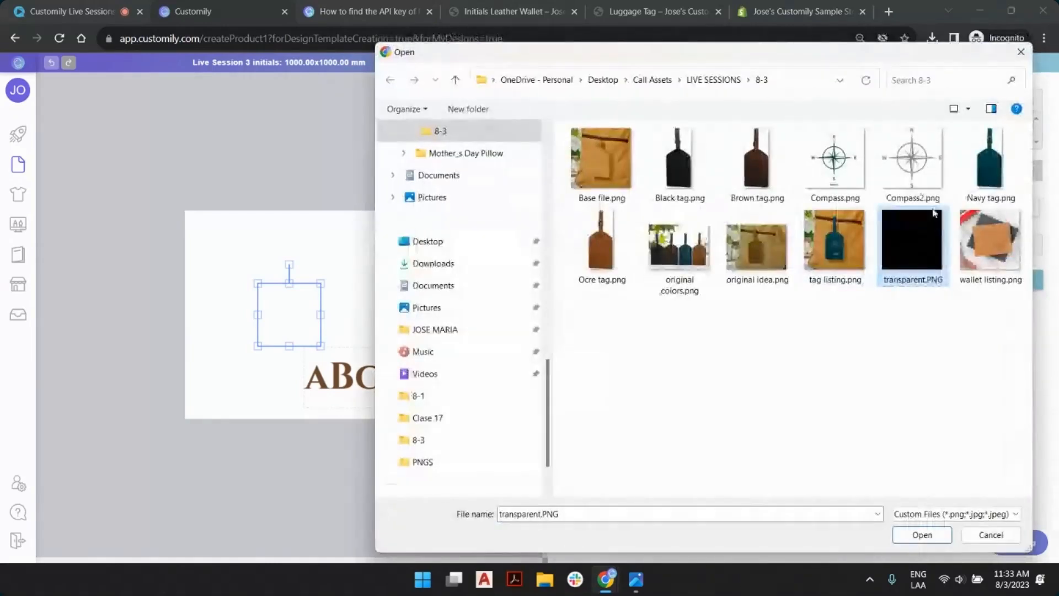
pyautogui.click(921, 535)
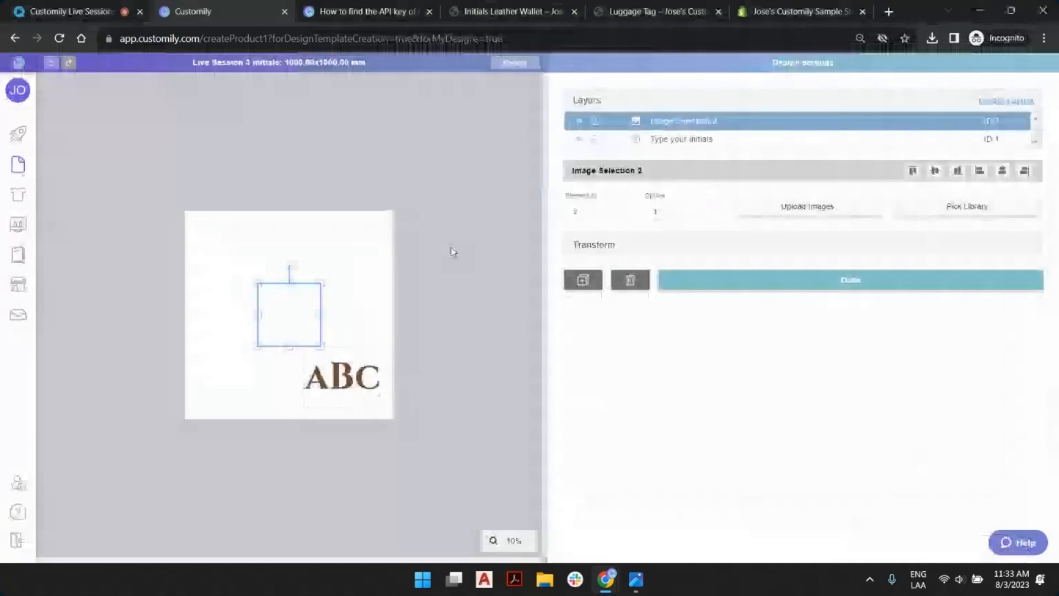
# Set the dynamic image's width and height to 1000 mm and center it vertically and horizontally on the canvas.
pyautogui.moveTo(308, 297)
pyautogui.mouseDown()
pyautogui.moveTo(369, 353)
pyautogui.moveTo(330, 357)
pyautogui.moveTo(347, 318)
pyautogui.moveTo(313, 284)
pyautogui.mouseUp()
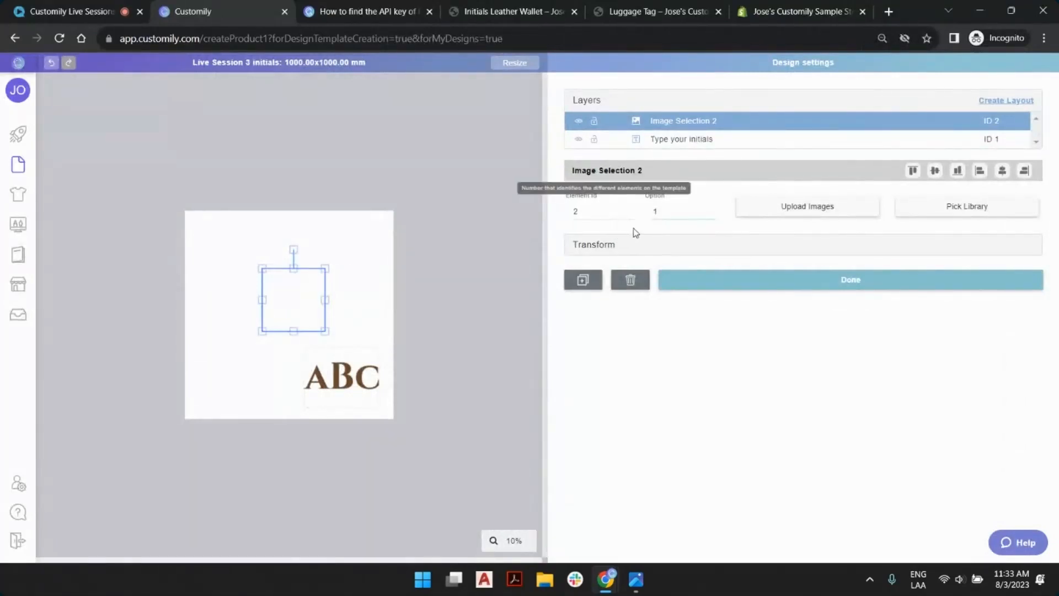
pyautogui.click(606, 249)
pyautogui.moveTo(619, 289); pyautogui.dragTo(549, 294)
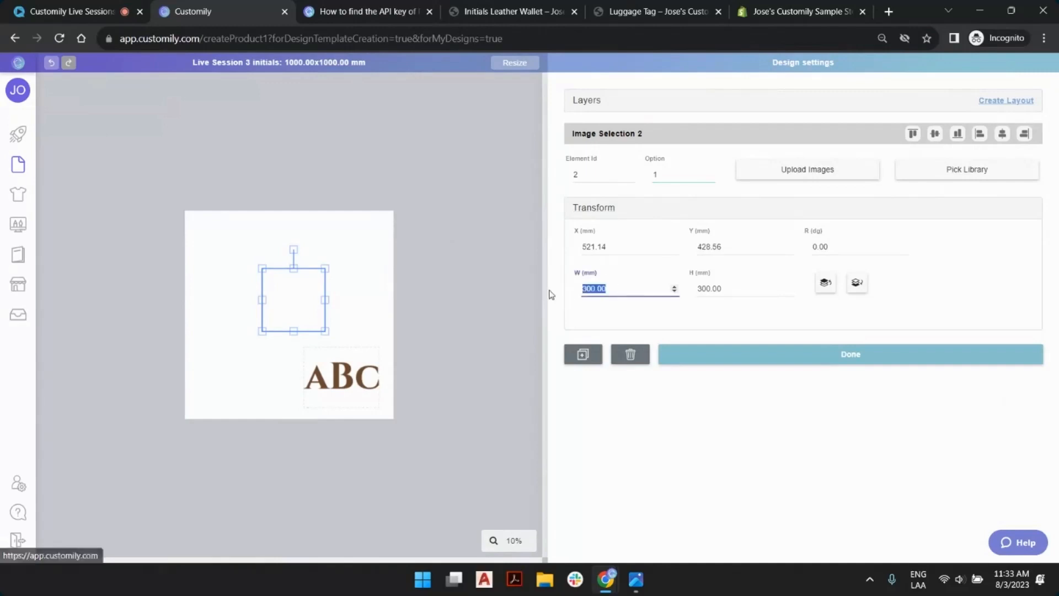
pyautogui.write('1000')
pyautogui.press('Tab')
pyautogui.write('1000')
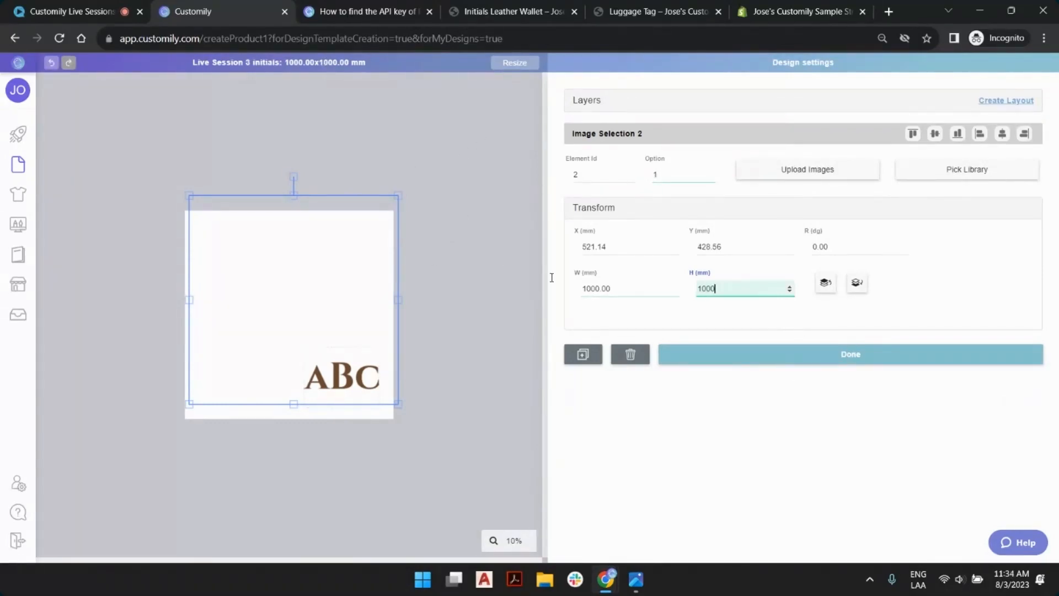
pyautogui.moveTo(368, 240); pyautogui.dragTo(326, 235)
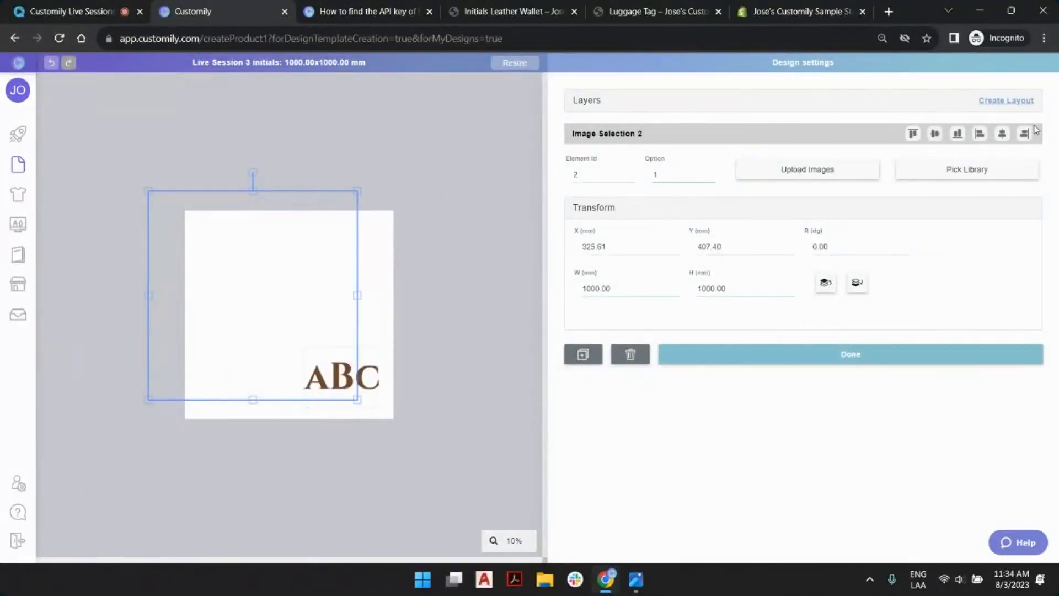
pyautogui.click(935, 138)
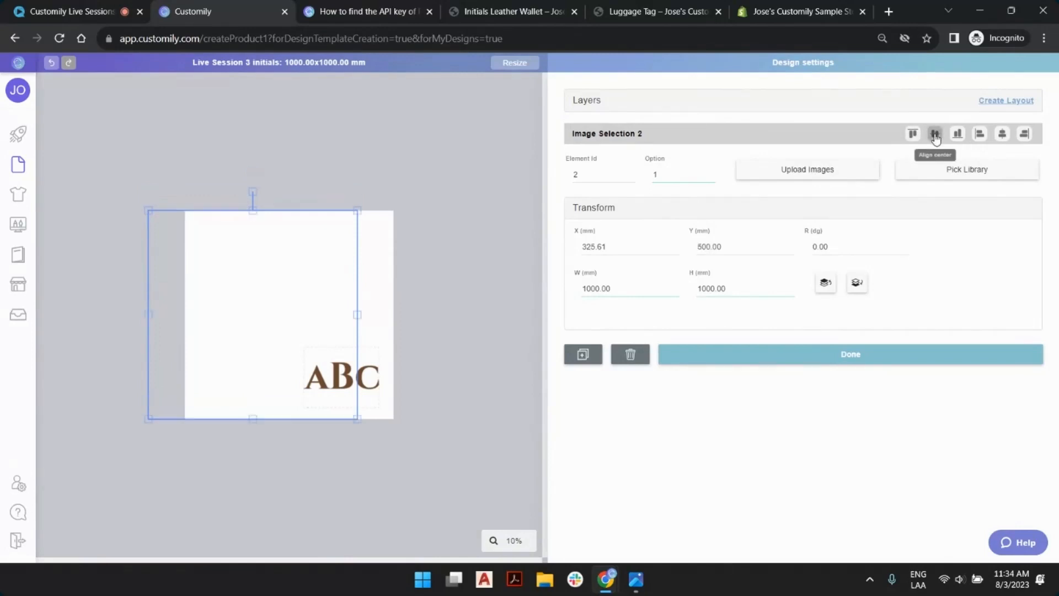
pyautogui.click(1006, 138)
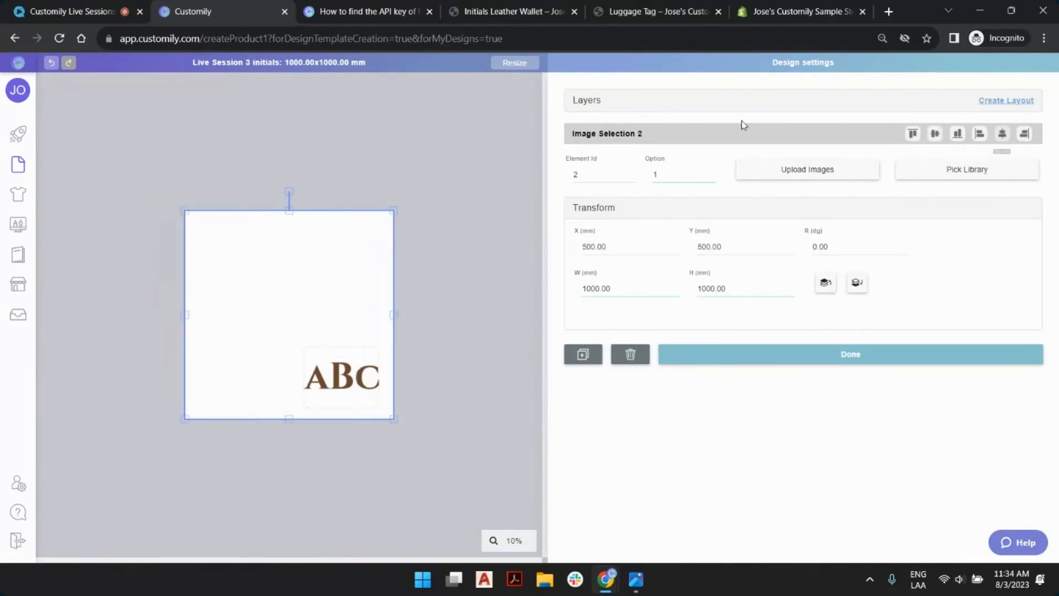
# Move the image layer below the "Type your initials" layer and rename it "Transparent outline".
pyautogui.click(586, 102)
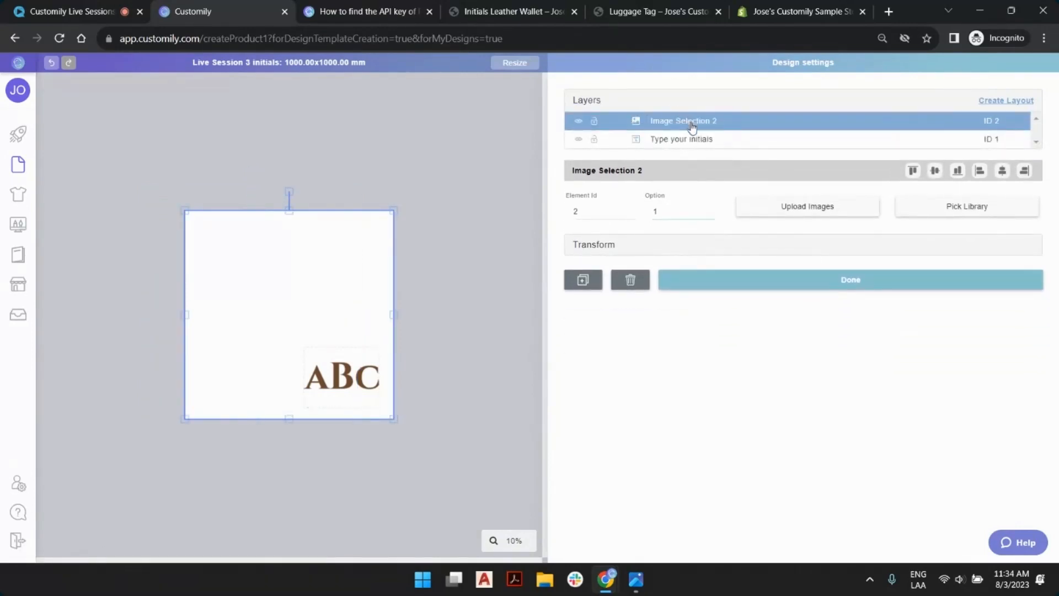
pyautogui.moveTo(689, 123); pyautogui.dragTo(686, 143)
pyautogui.doubleClick(685, 141)
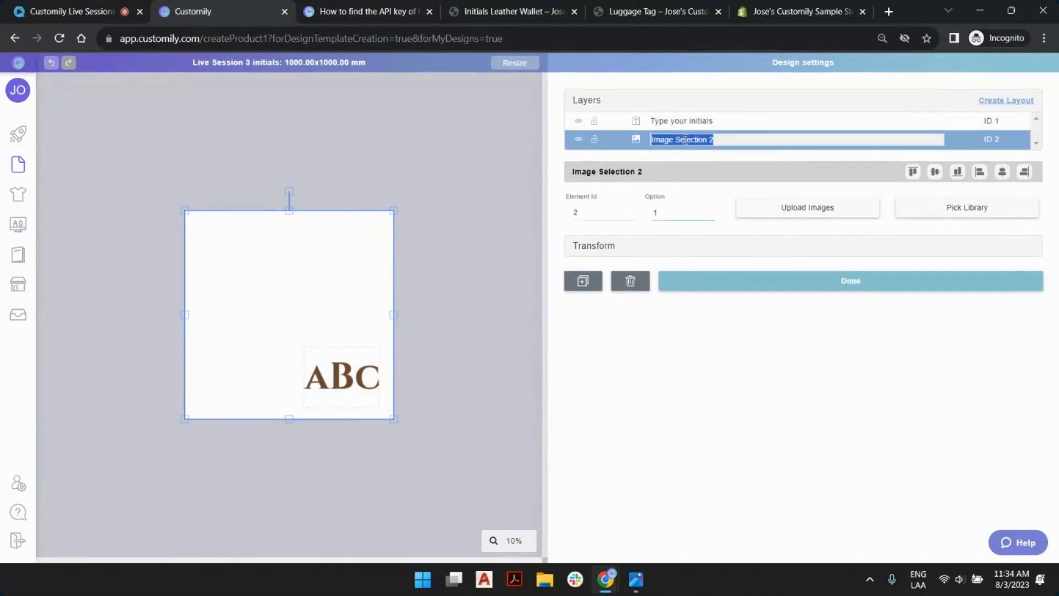
pyautogui.write('Tra')
pyautogui.write('nsparent o')
pyautogui.write('utline')
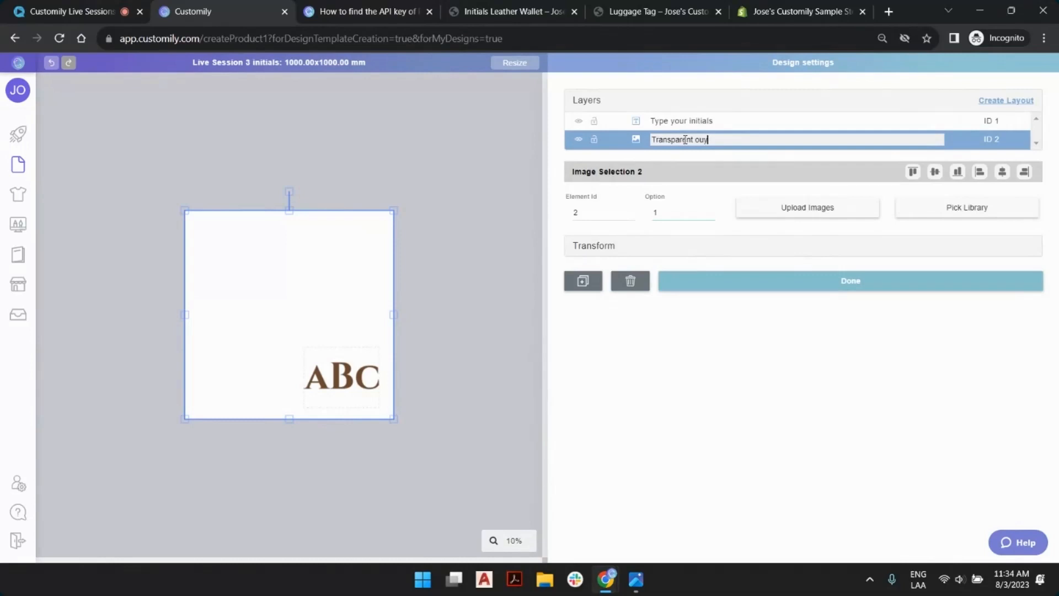
pyautogui.press('Return')
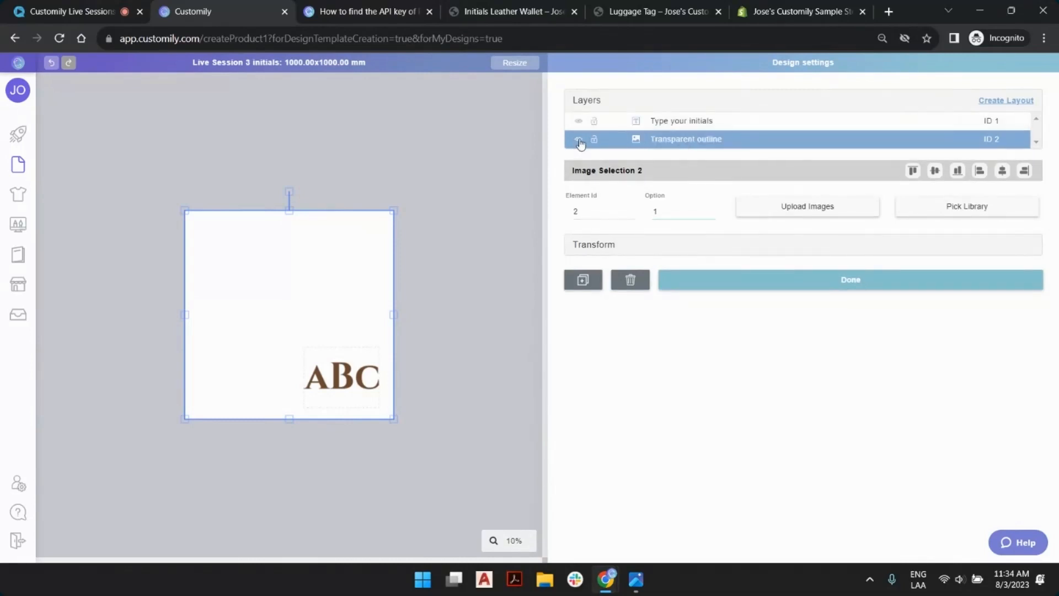
# Try locking the "Transparent outline" layer and unlock it again.
pyautogui.click(579, 140)
pyautogui.click(684, 140)
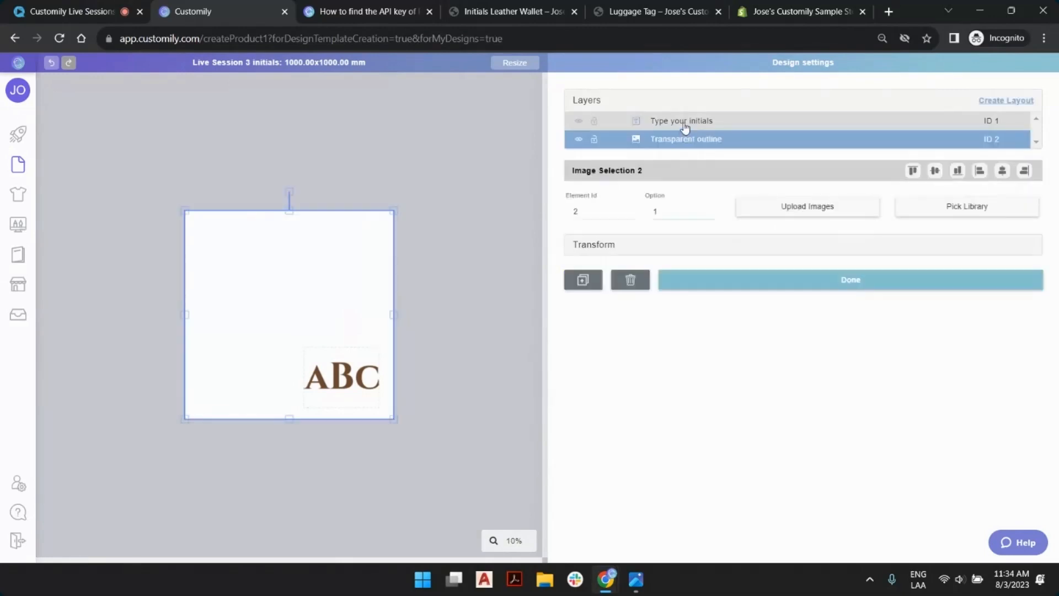
pyautogui.click(594, 139)
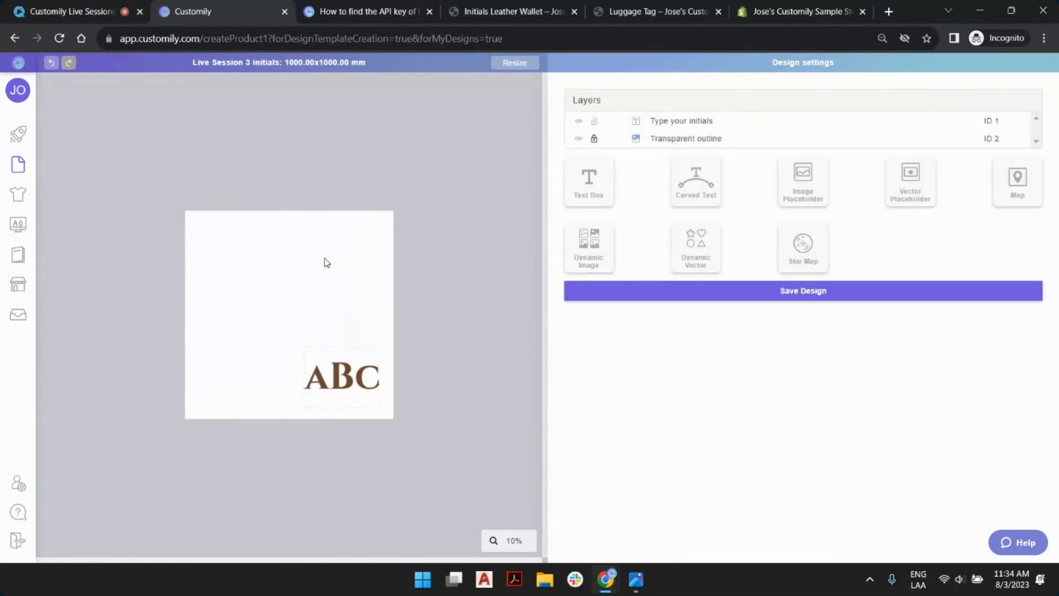
pyautogui.click(594, 140)
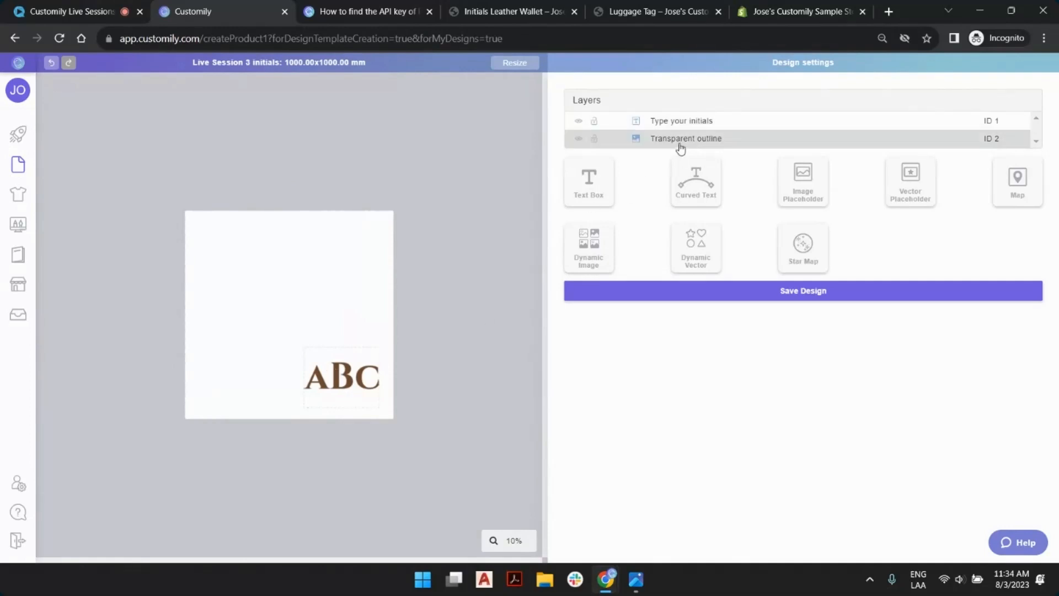
# Select the initials text box, the "Transparent outline" layer and both elements together, and clear the selection.
pyautogui.click(337, 375)
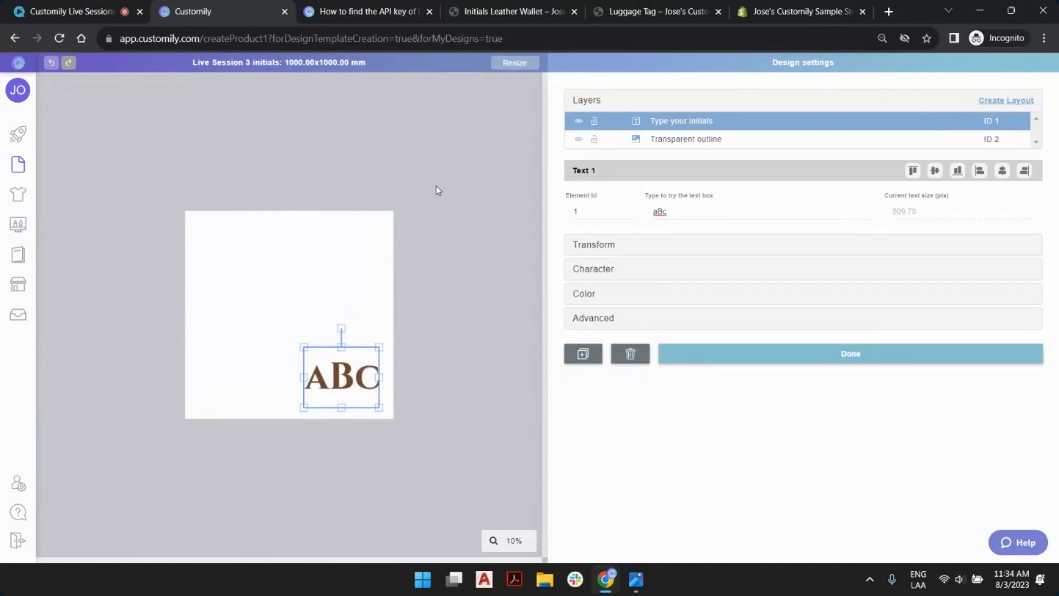
pyautogui.click(677, 139)
pyautogui.moveTo(431, 167); pyautogui.dragTo(136, 459)
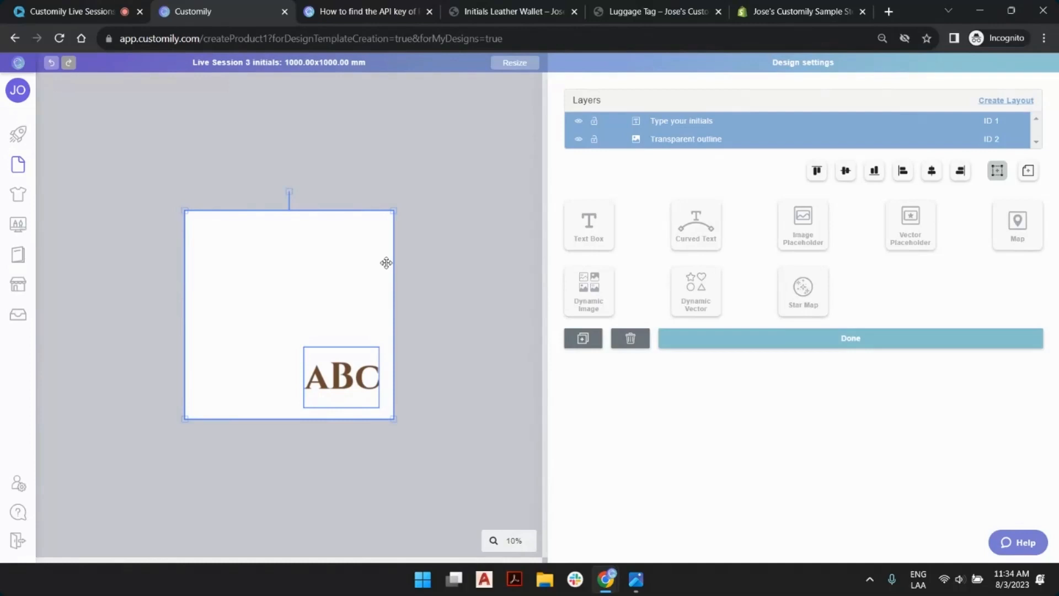
pyautogui.click(453, 334)
# Set the initials text box's X position to 750 mm and deselect it.
pyautogui.click(378, 371)
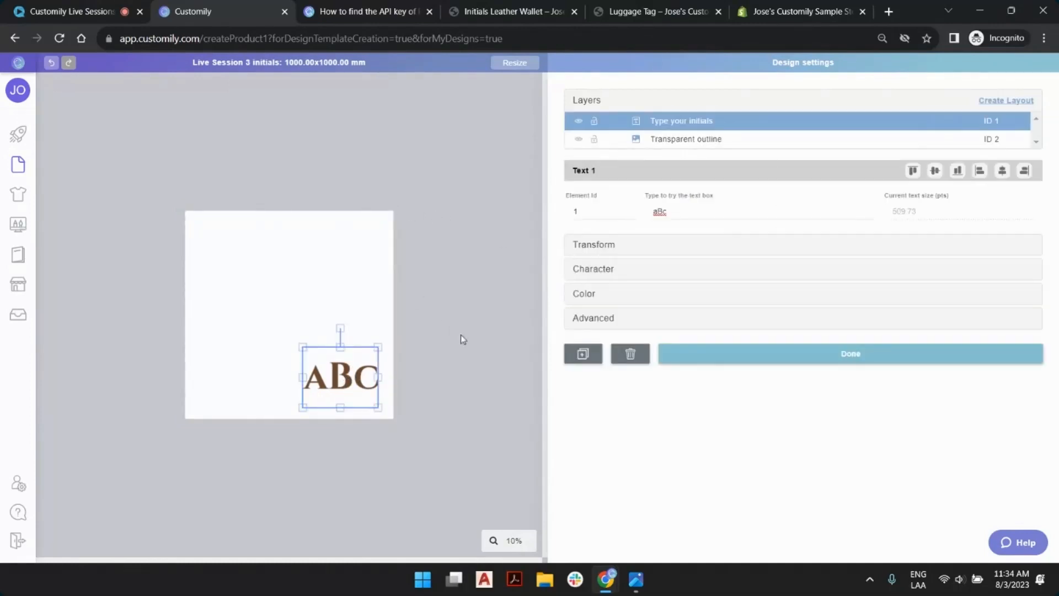
pyautogui.click(597, 245)
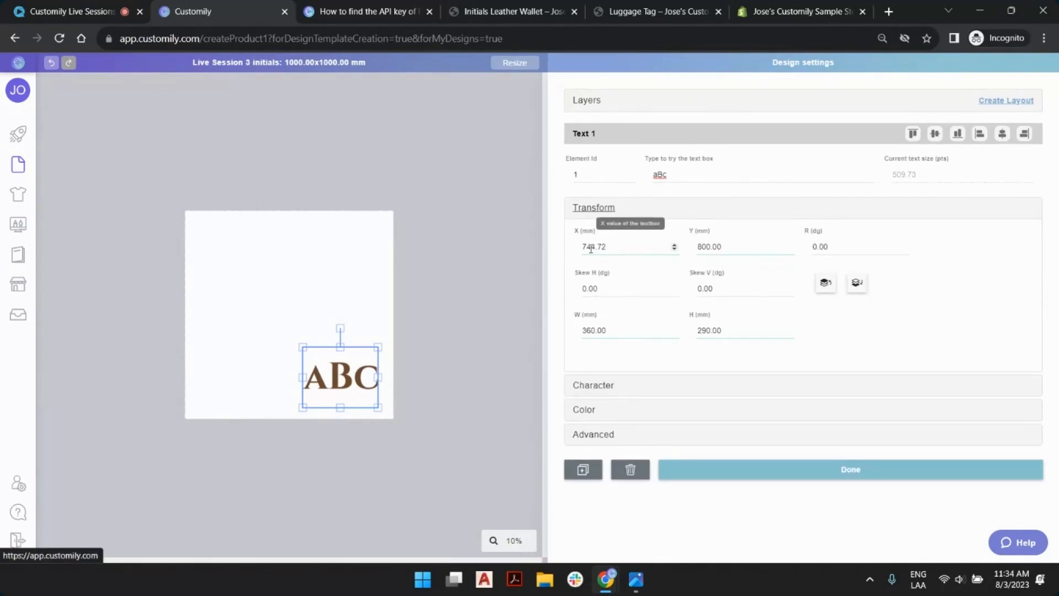
pyautogui.doubleClick(585, 246)
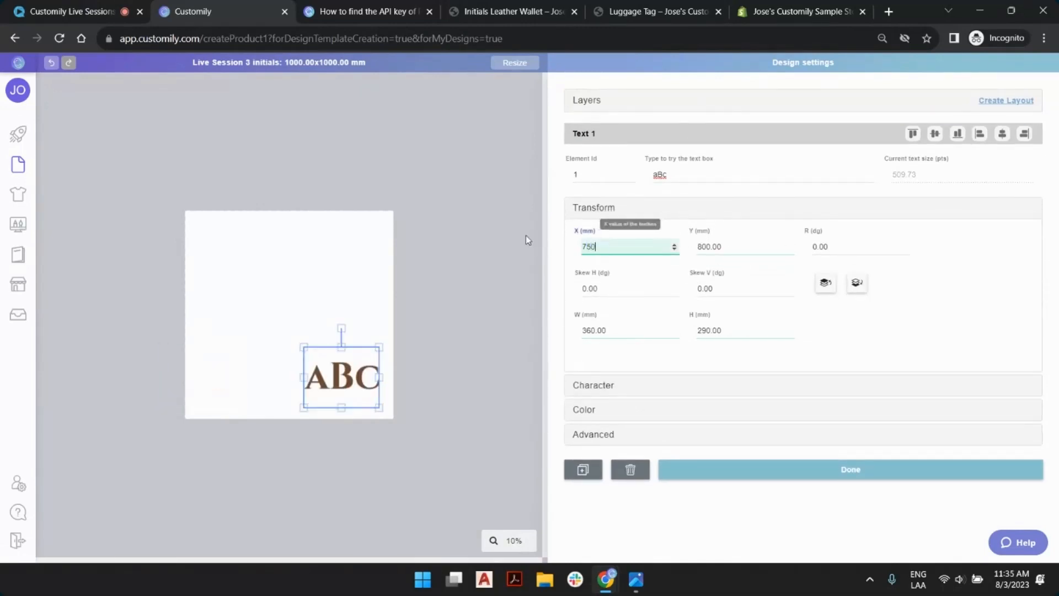
pyautogui.click(489, 223)
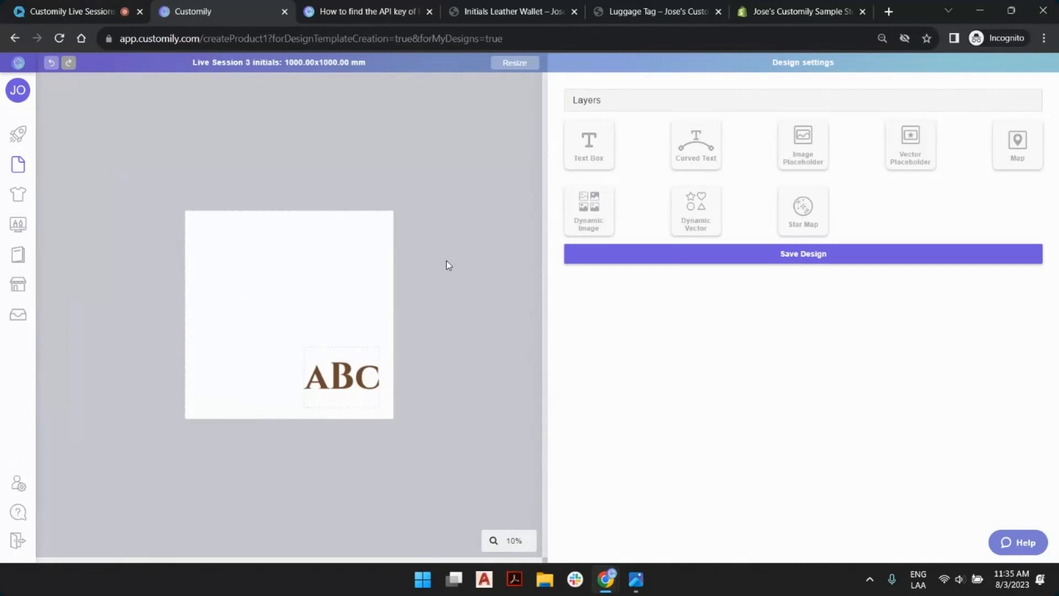
# Save the three-initials design, close the confirmation and go to the last page of the saved designs list.
pyautogui.click(830, 255)
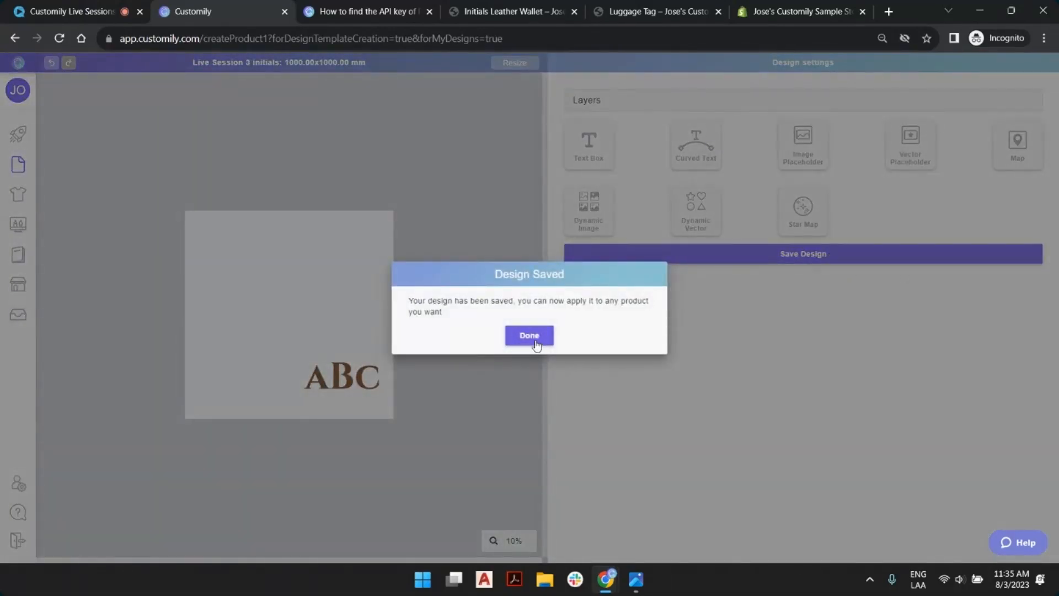
pyautogui.click(536, 337)
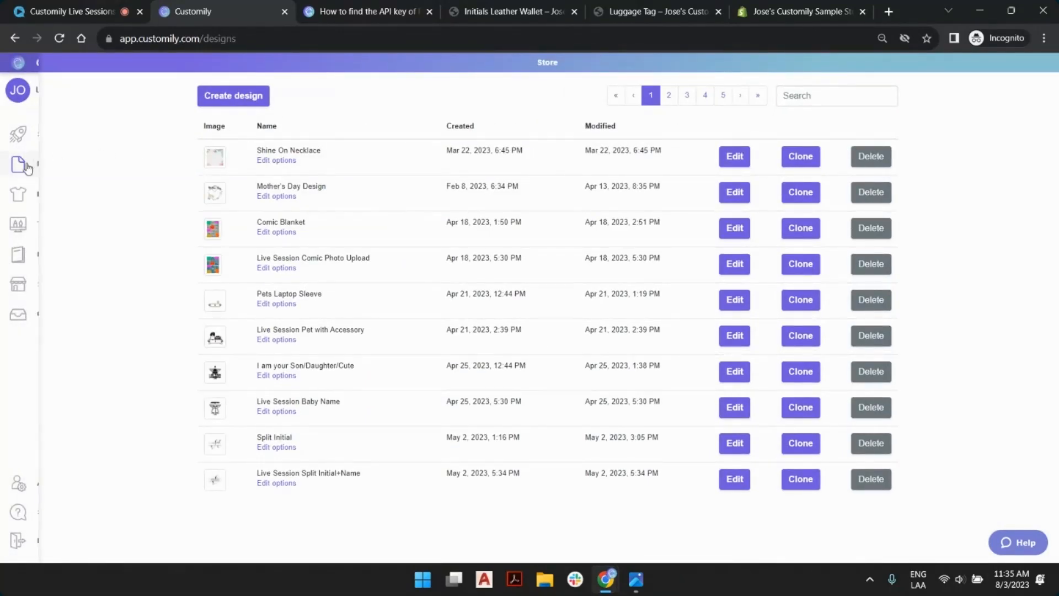
pyautogui.moveTo(77, 166)
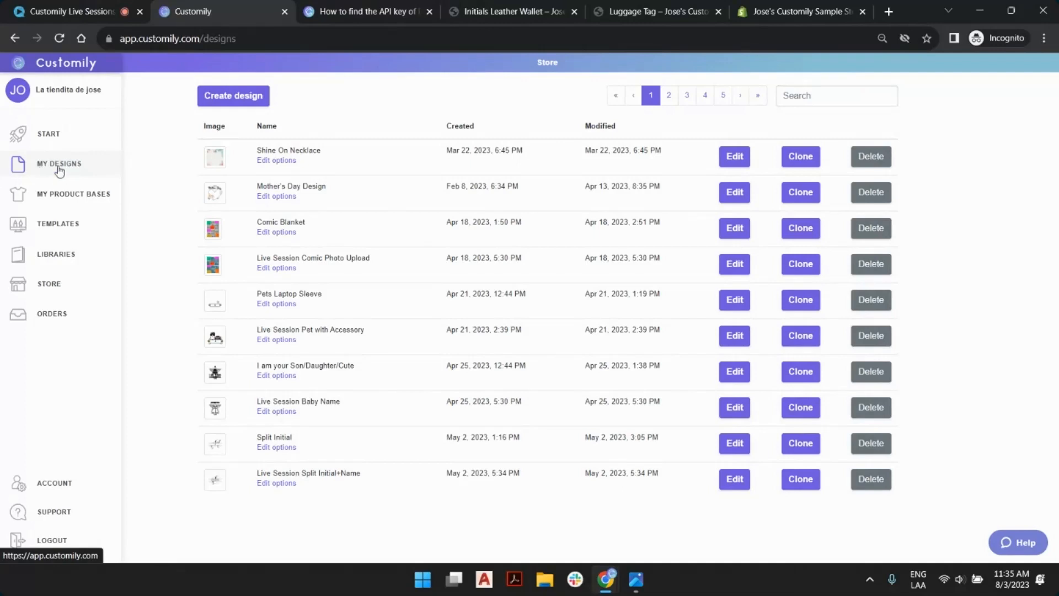
pyautogui.click(754, 97)
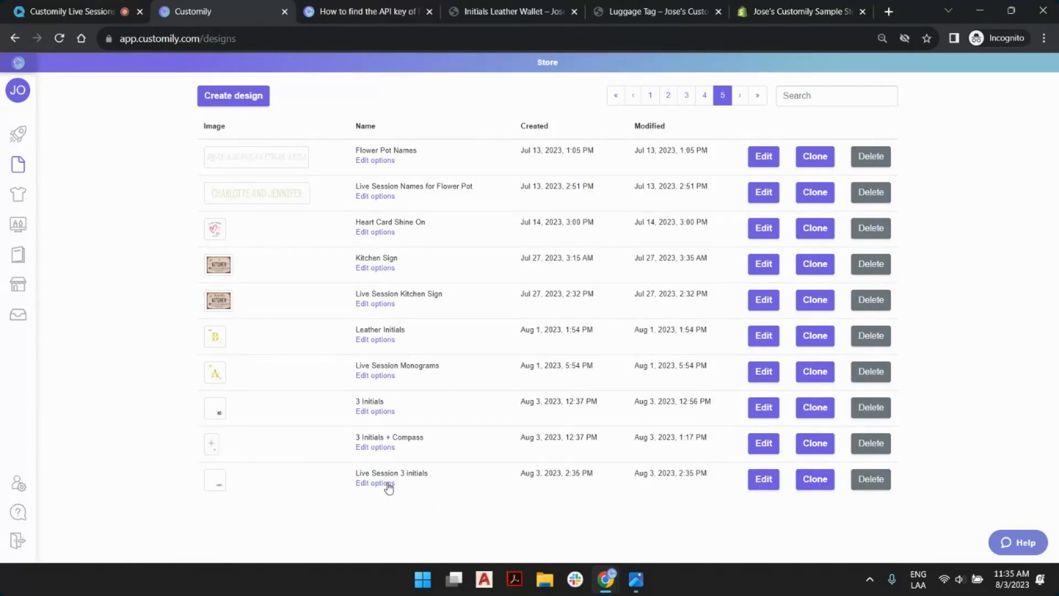
# Review the personalization options on the Initials Leather Wallet store page and return to the designs list.
pyautogui.click(504, 10)
pyautogui.scroll(-4, 719, 295)
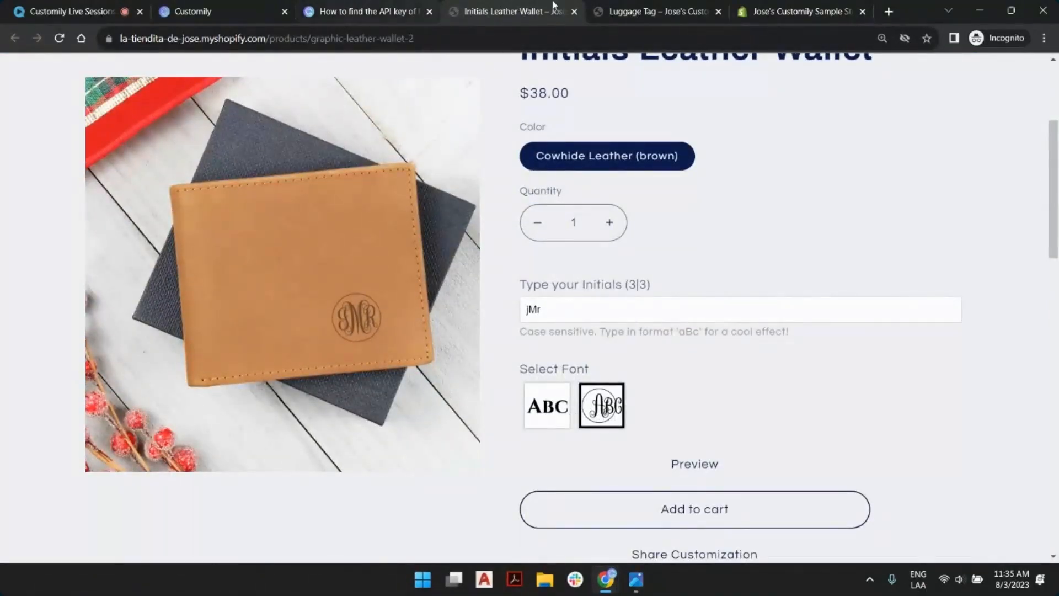
pyautogui.click(235, 8)
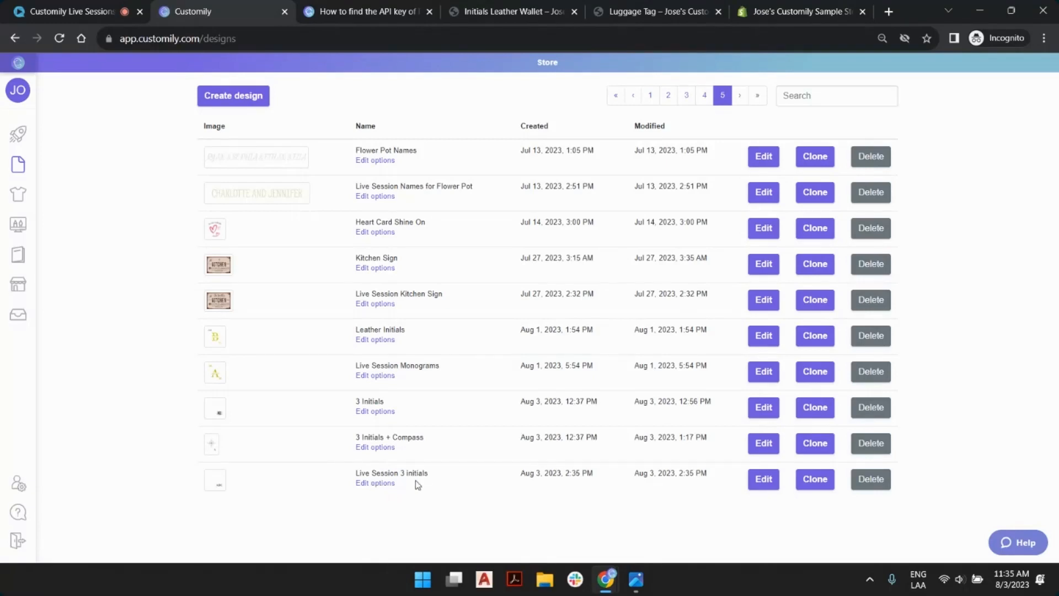
# Open the options of the "Live Session 3 initials" design and enable the options preview.
pyautogui.click(380, 484)
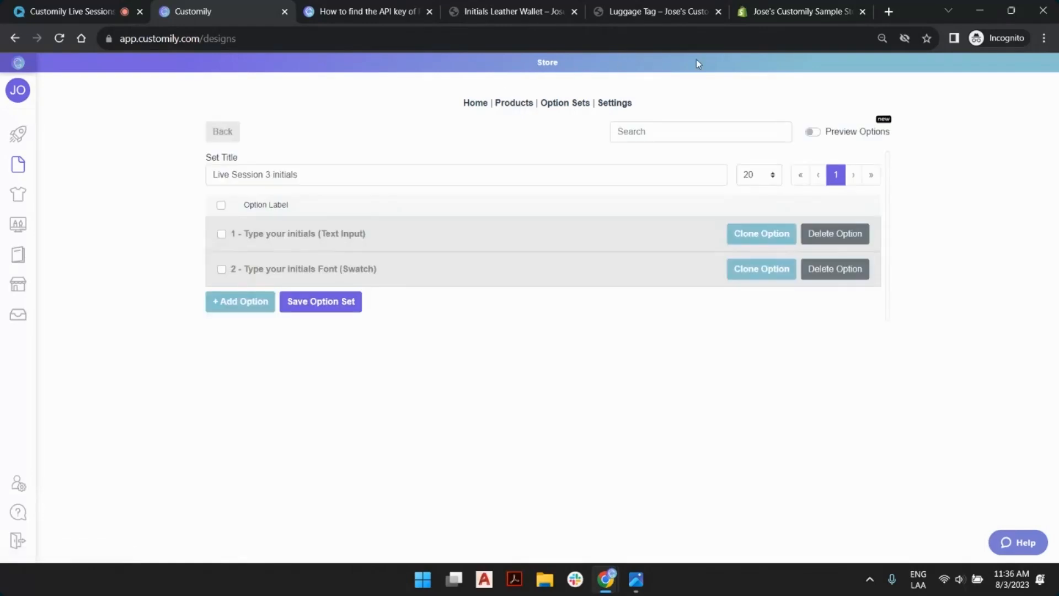
pyautogui.click(814, 133)
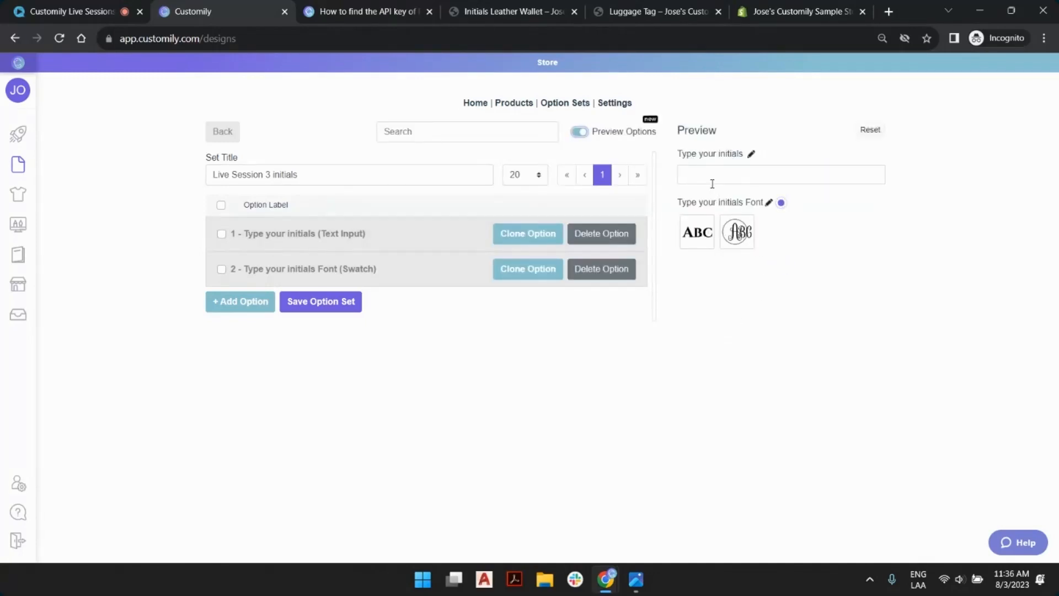
# Try entering "aB" in the preview's initials field and clear it again.
pyautogui.click(748, 175)
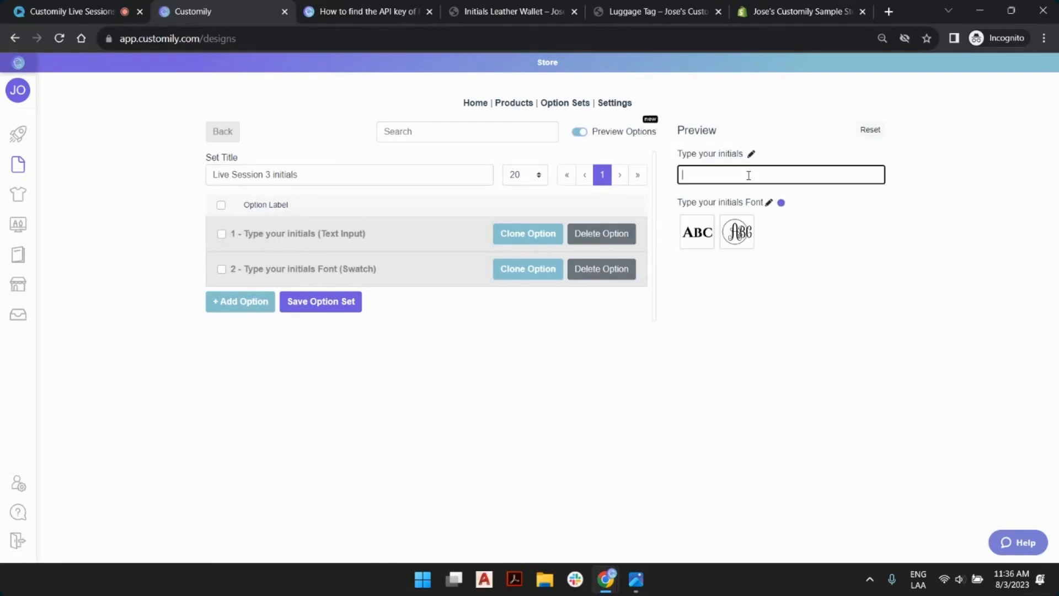
pyautogui.write('aB')
pyautogui.press('BackSpace')
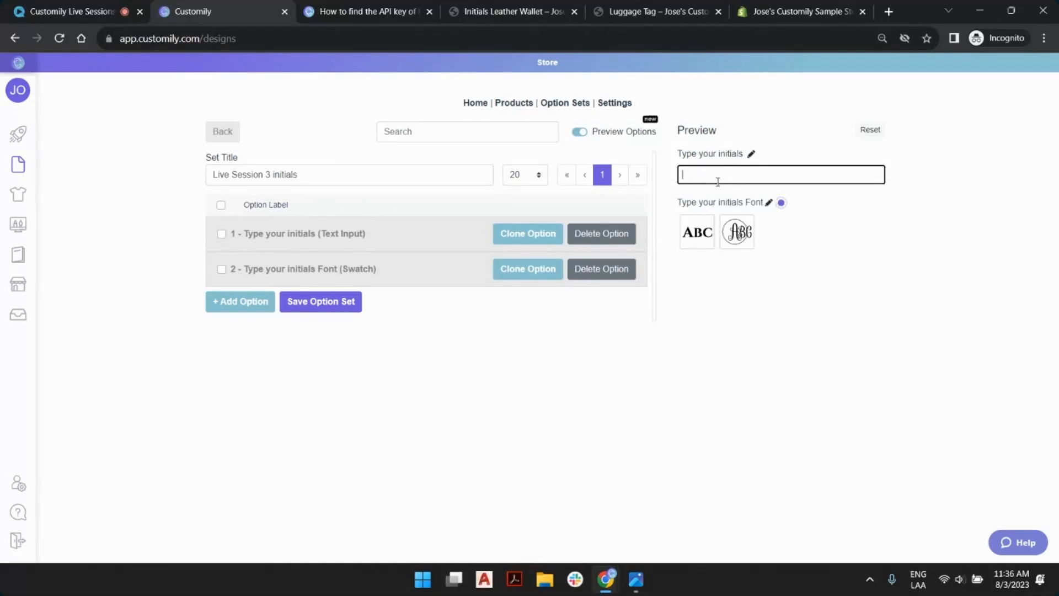
# Expand the "Type your initials" text input option, set its placeholder to "aBc" and check it in the preview.
pyautogui.click(751, 156)
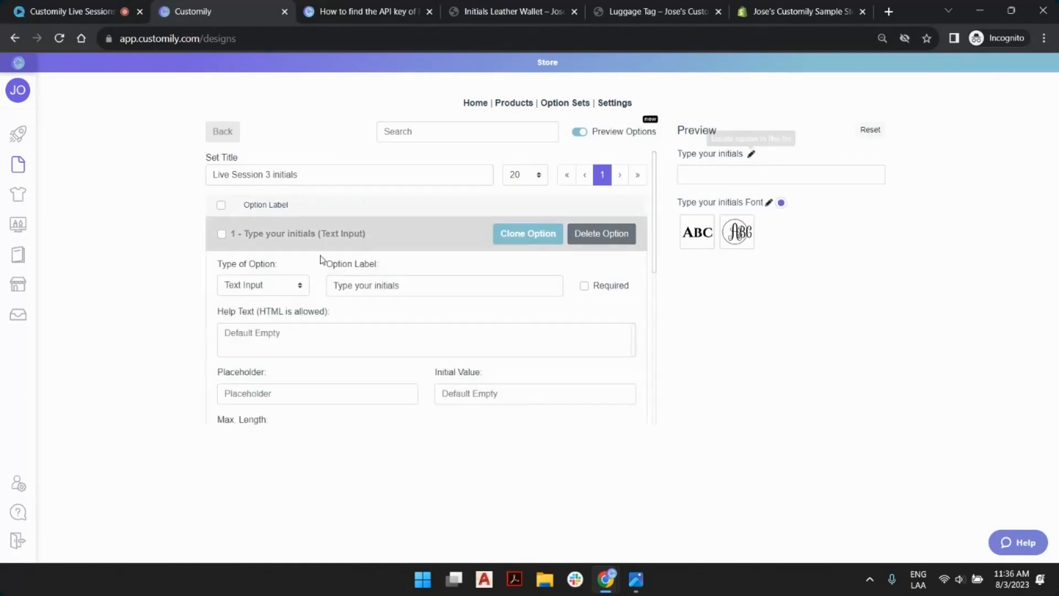
pyautogui.click(315, 235)
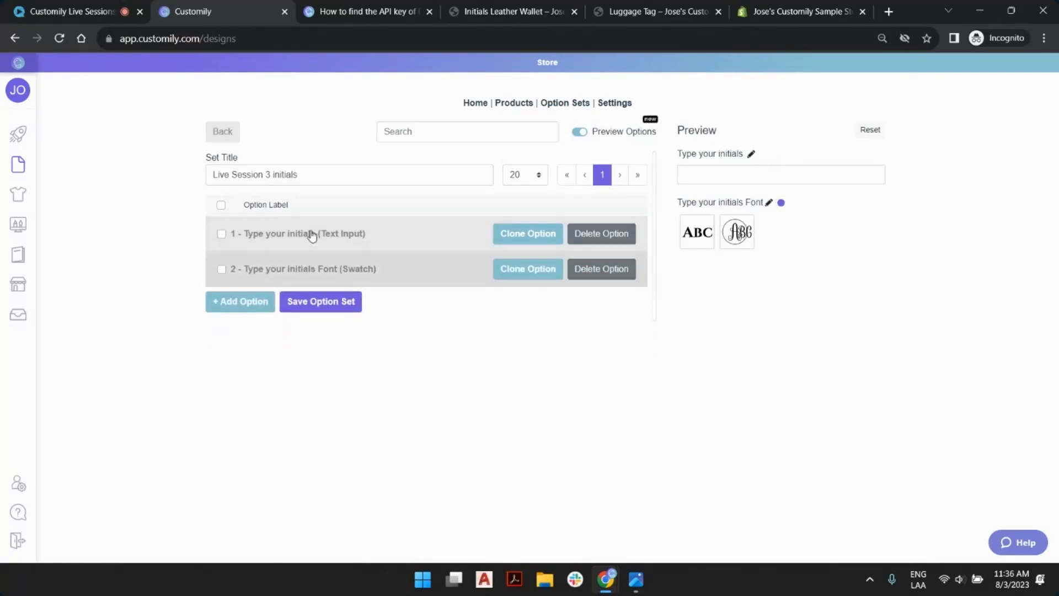
pyautogui.click(292, 238)
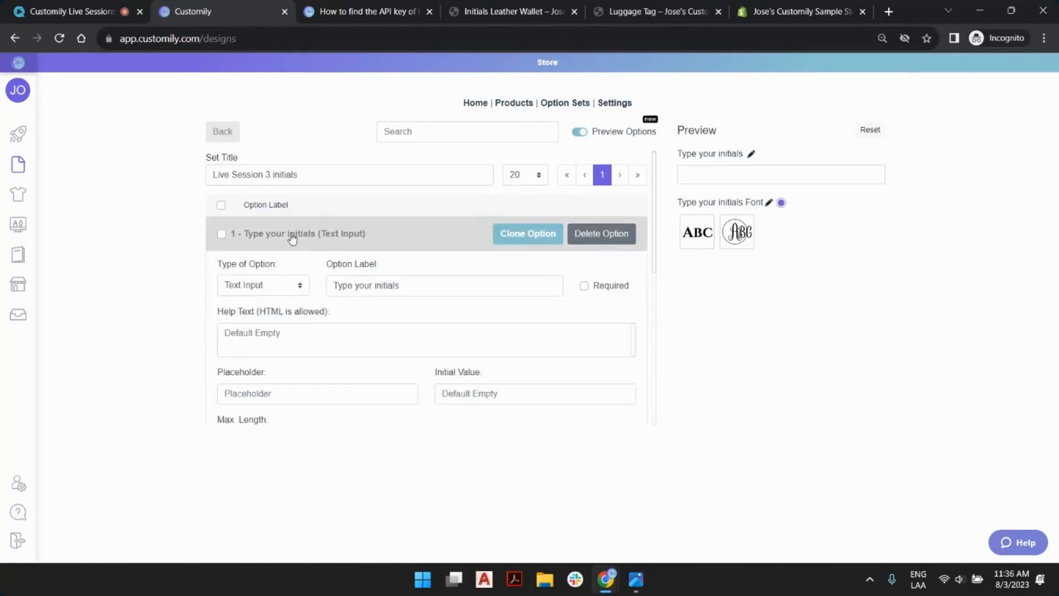
pyautogui.scroll(-1, 411, 287)
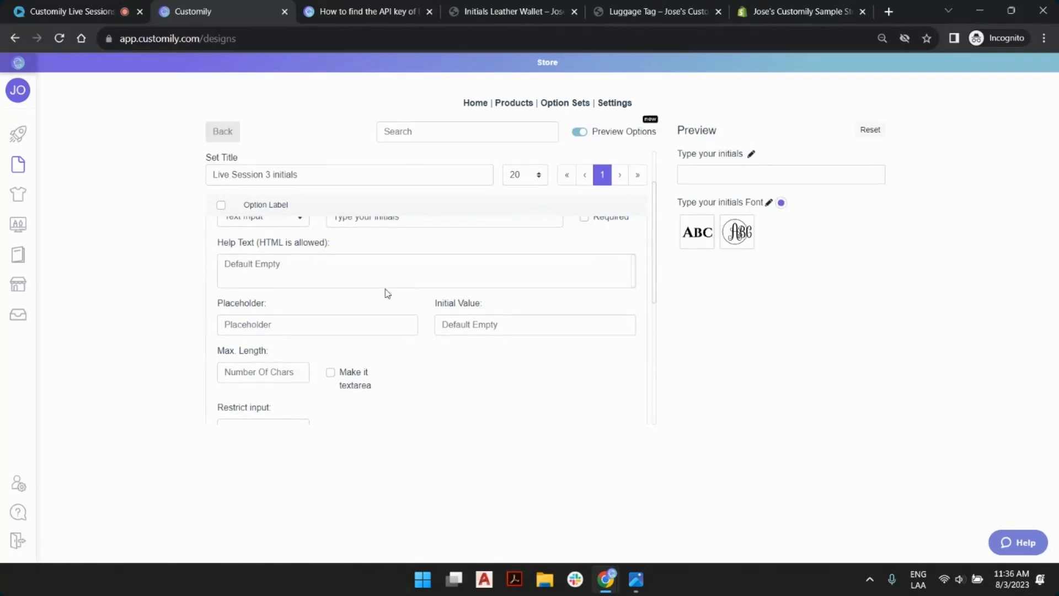
pyautogui.scroll(-1, 384, 290)
pyautogui.scroll(2, 331, 278)
pyautogui.scroll(-1, 312, 312)
pyautogui.click(278, 321)
pyautogui.write('a')
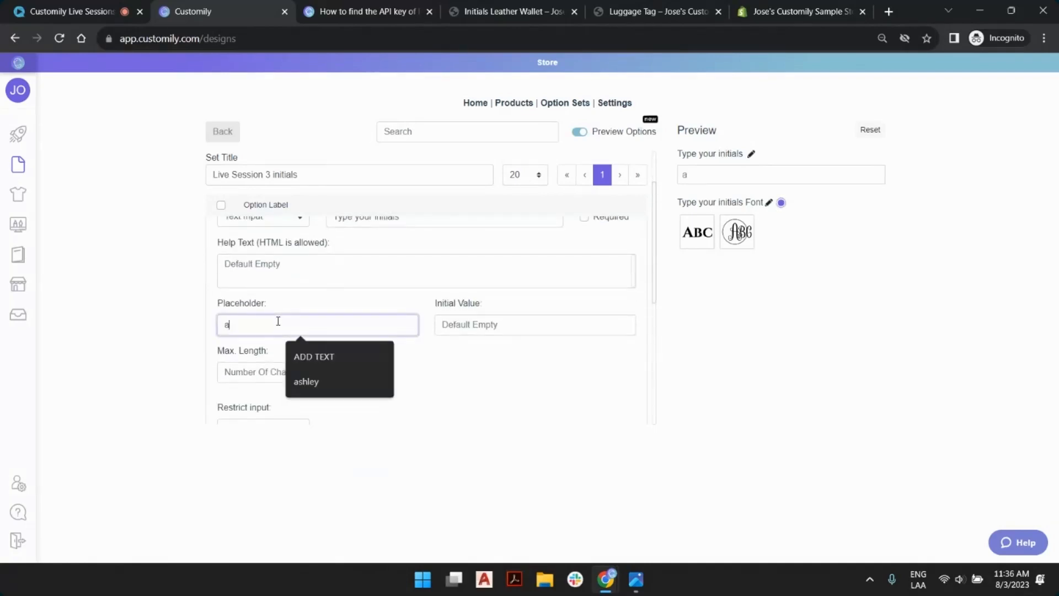
pyautogui.write('Bc')
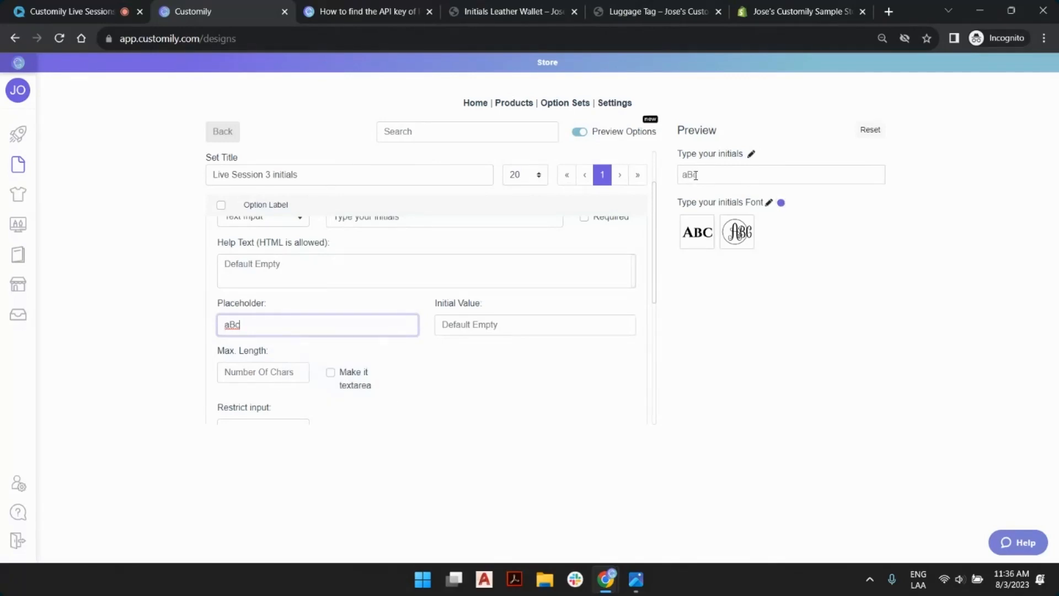
pyautogui.click(729, 177)
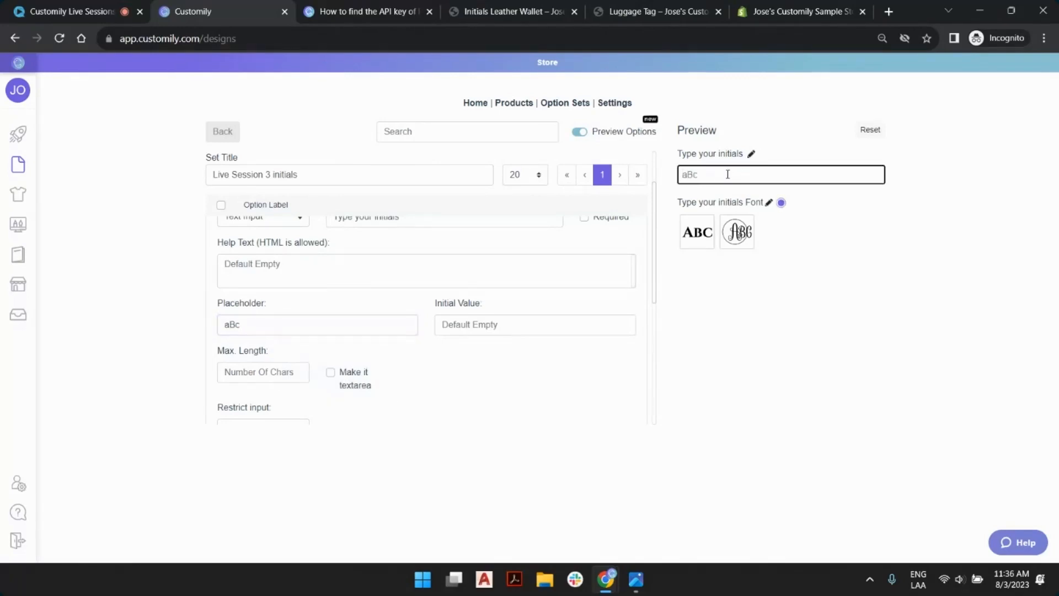
# Set the initials option's maximum length to 3 and restrict its input to "Only letters (no spaces)".
pyautogui.click(263, 371)
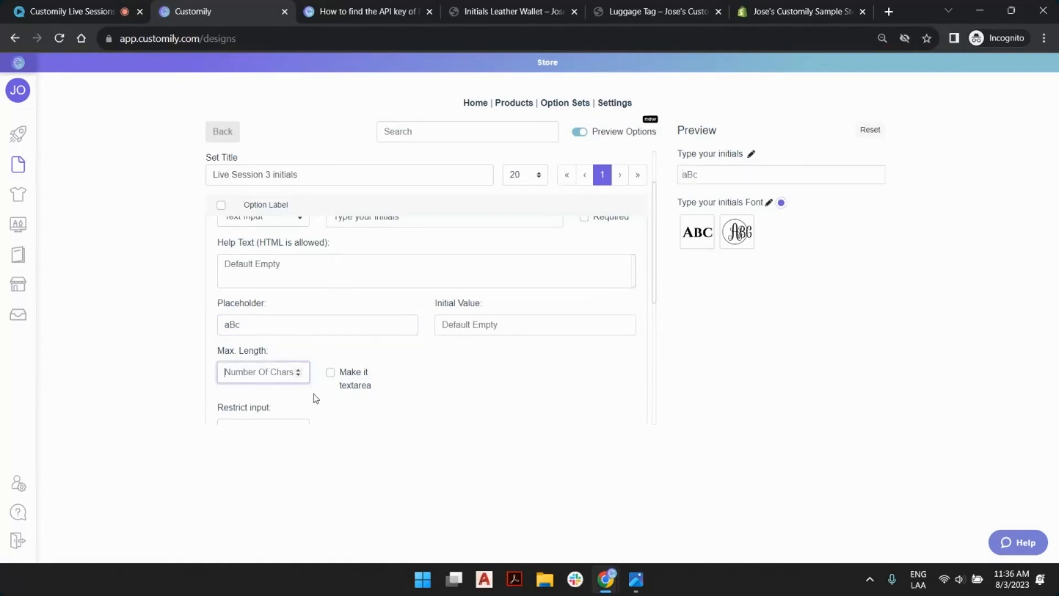
pyautogui.write('3')
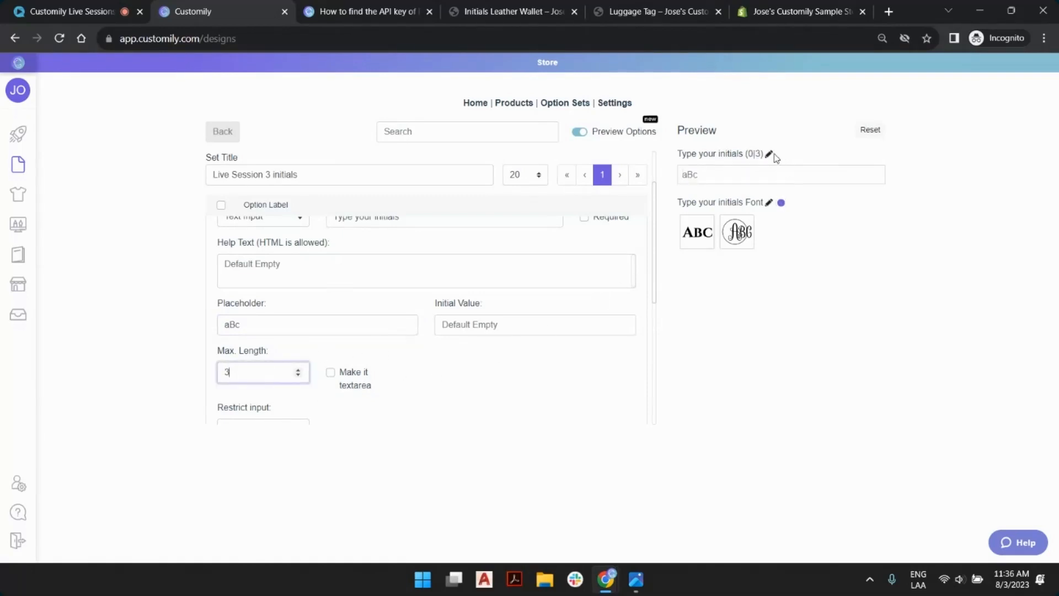
pyautogui.scroll(-3, 428, 380)
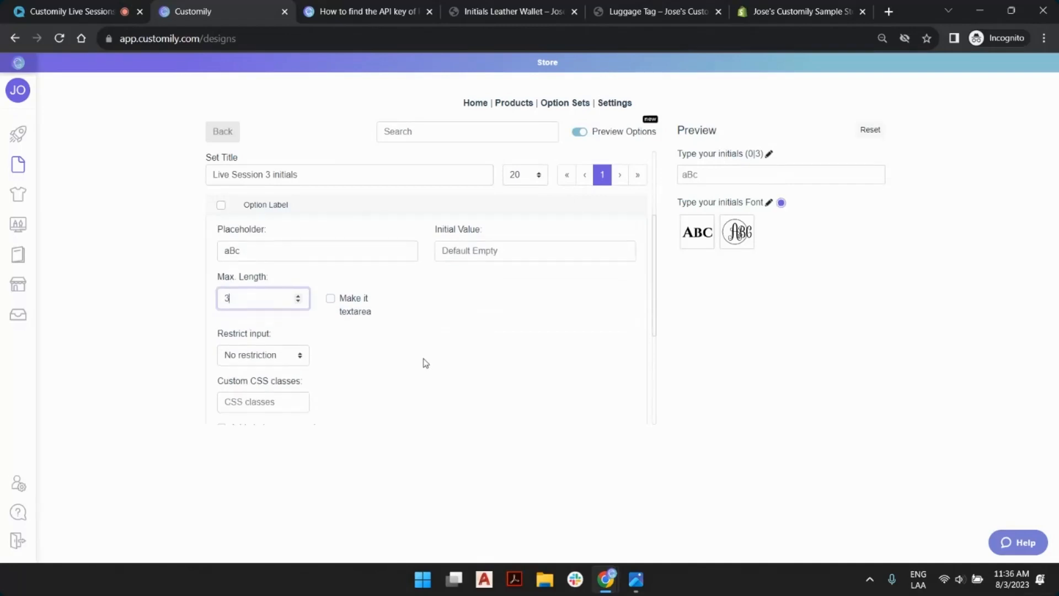
pyautogui.click(265, 291)
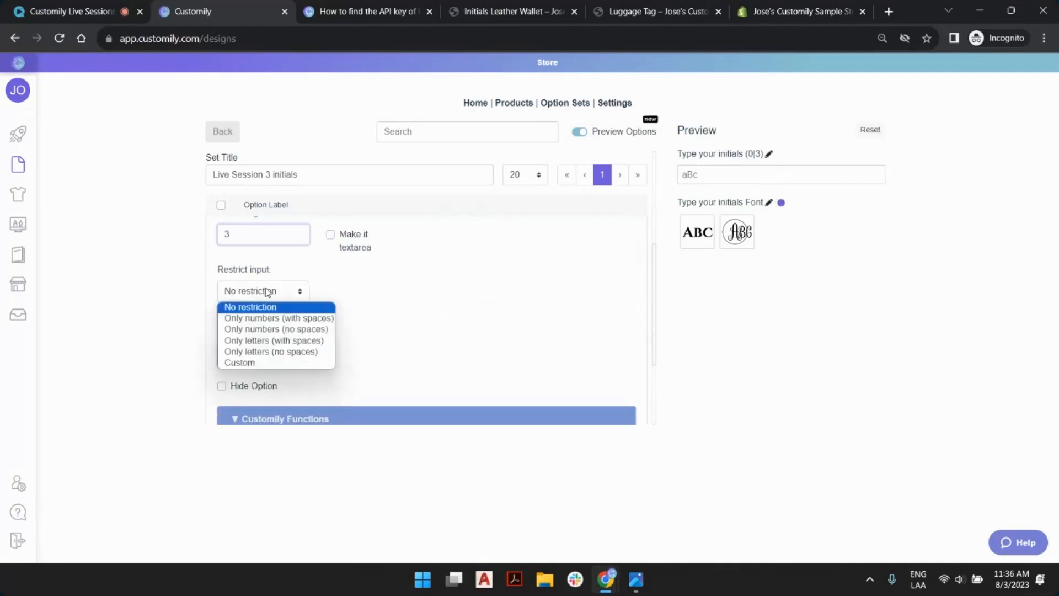
pyautogui.click(279, 354)
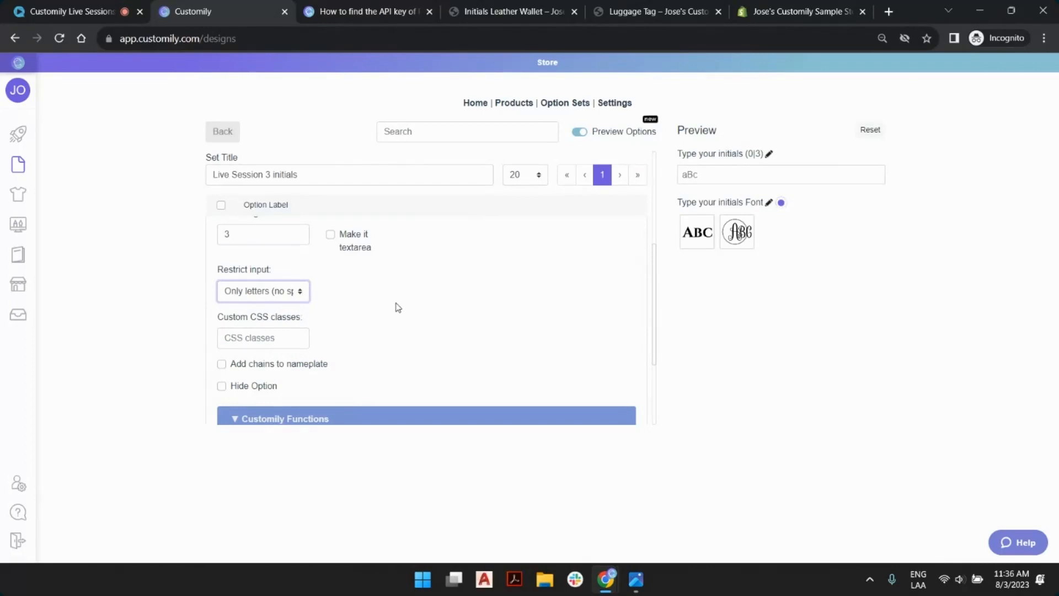
# Add the help text "Case sensitive. Type in format 'aBc' to see a cool effect!" to the initials option.
pyautogui.scroll(4, 399, 308)
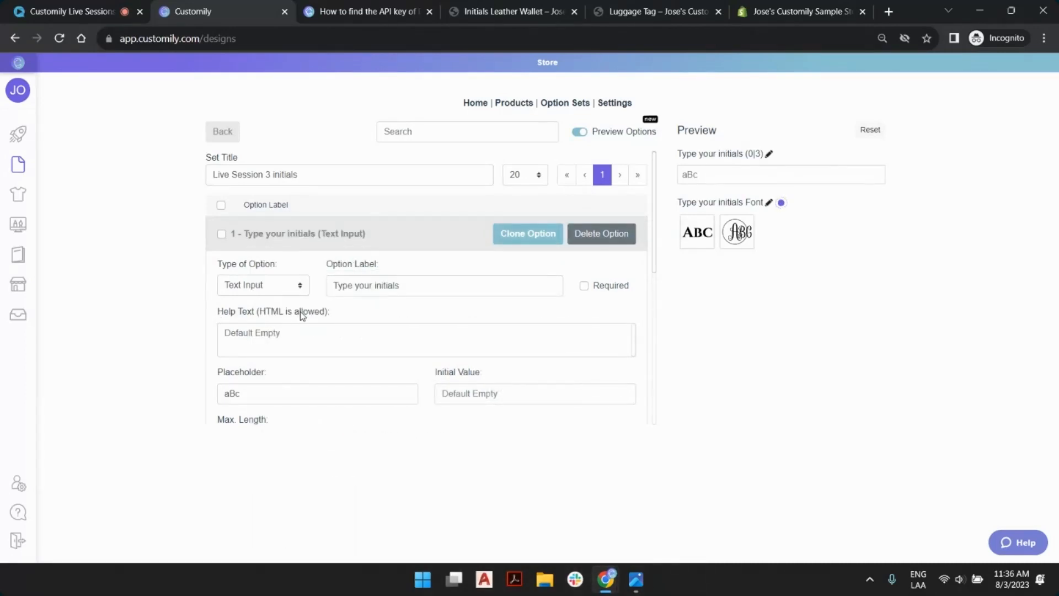
pyautogui.click(286, 336)
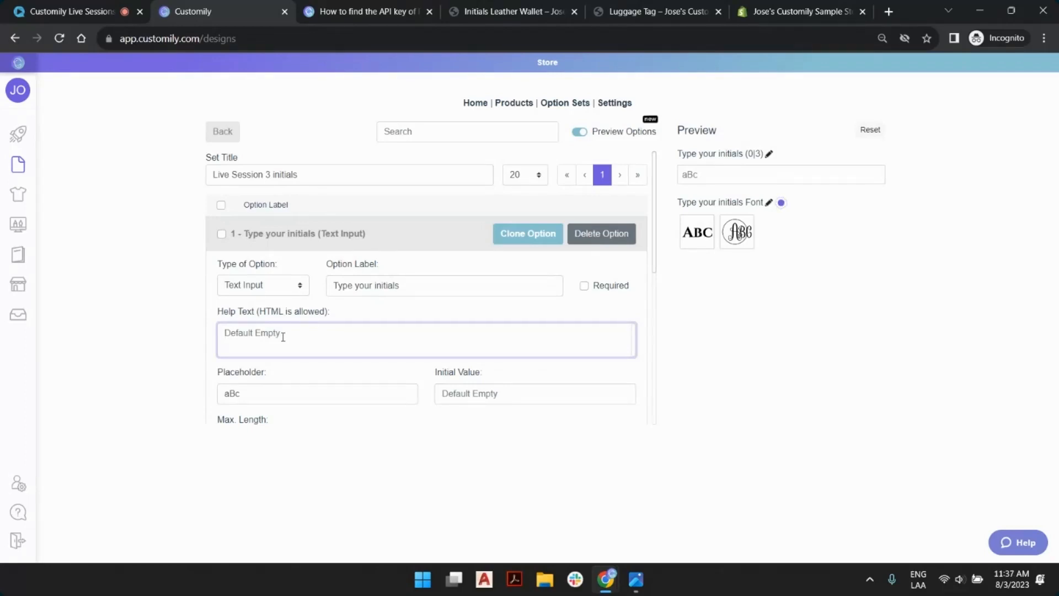
pyautogui.write('Case sensitive. Type in forma')
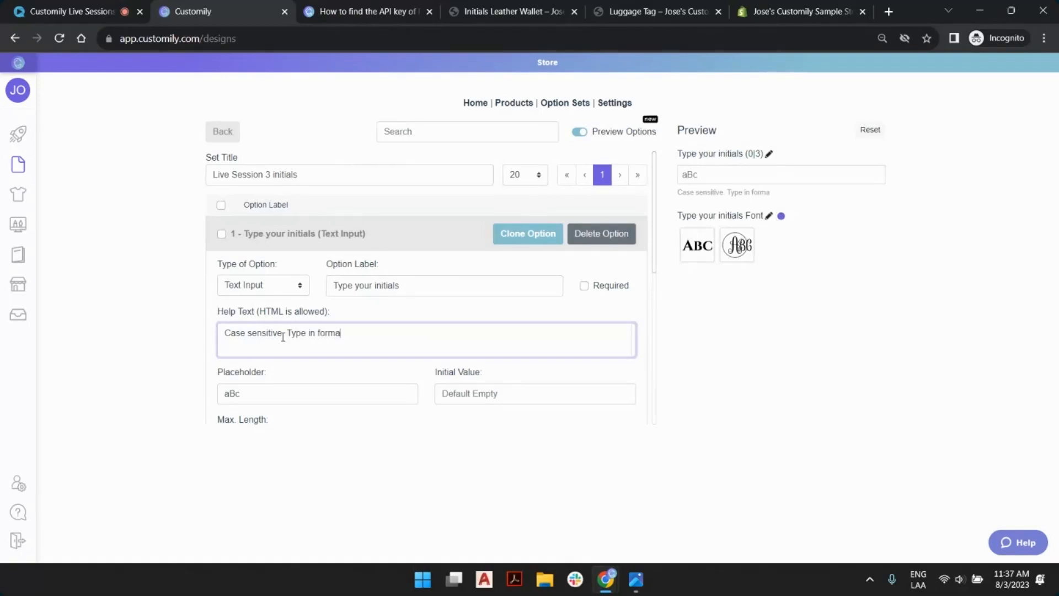
pyautogui.write("t 'aBc' to see a cool effect!")
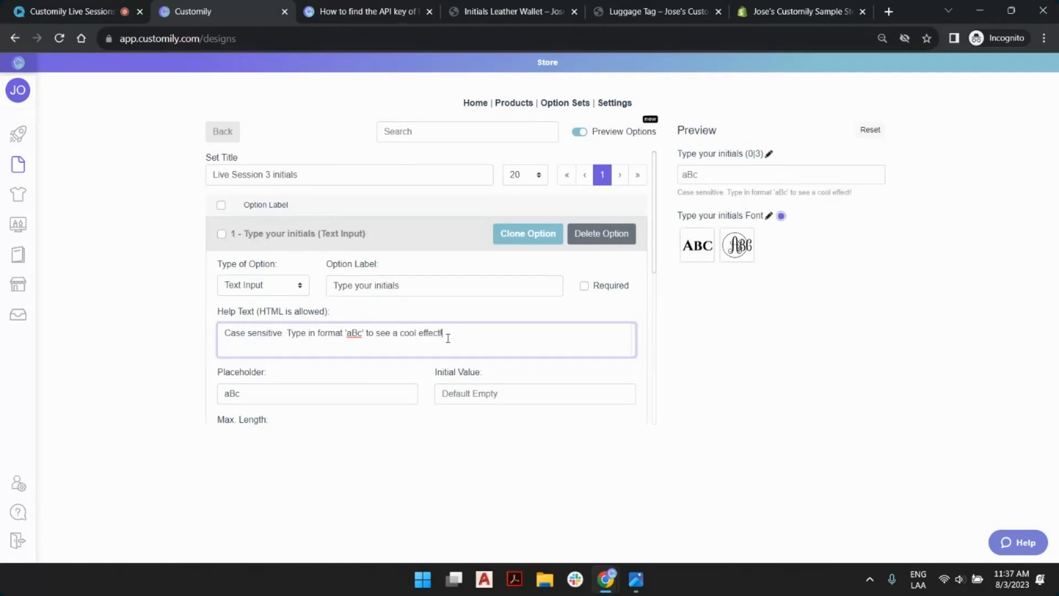
pyautogui.doubleClick(350, 336)
pyautogui.click(419, 333)
# Locate the font swatch option from the preview and change its option label to "Select Font".
pyautogui.click(768, 218)
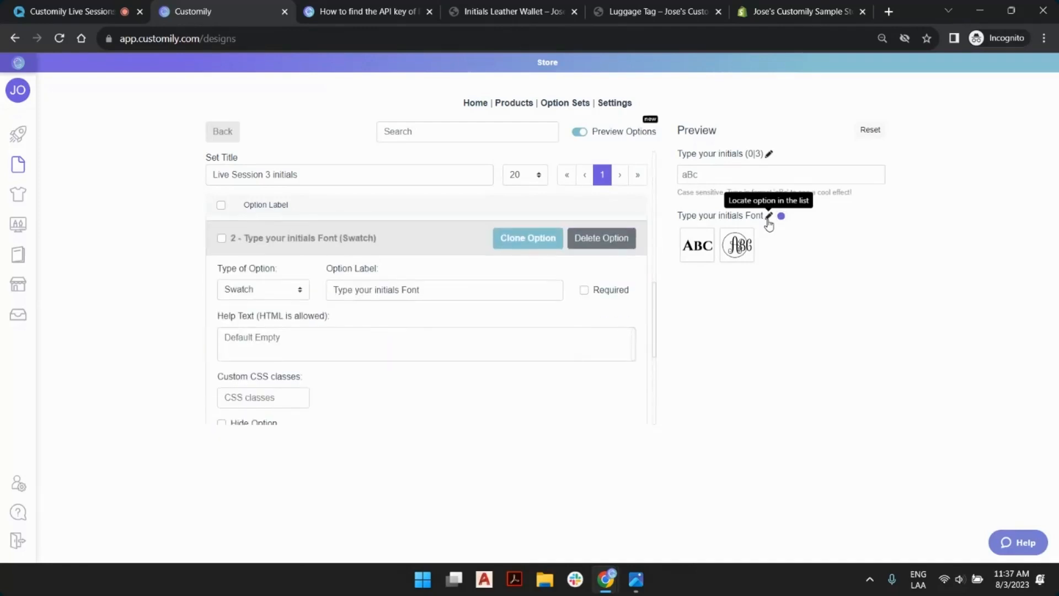
pyautogui.click(384, 290)
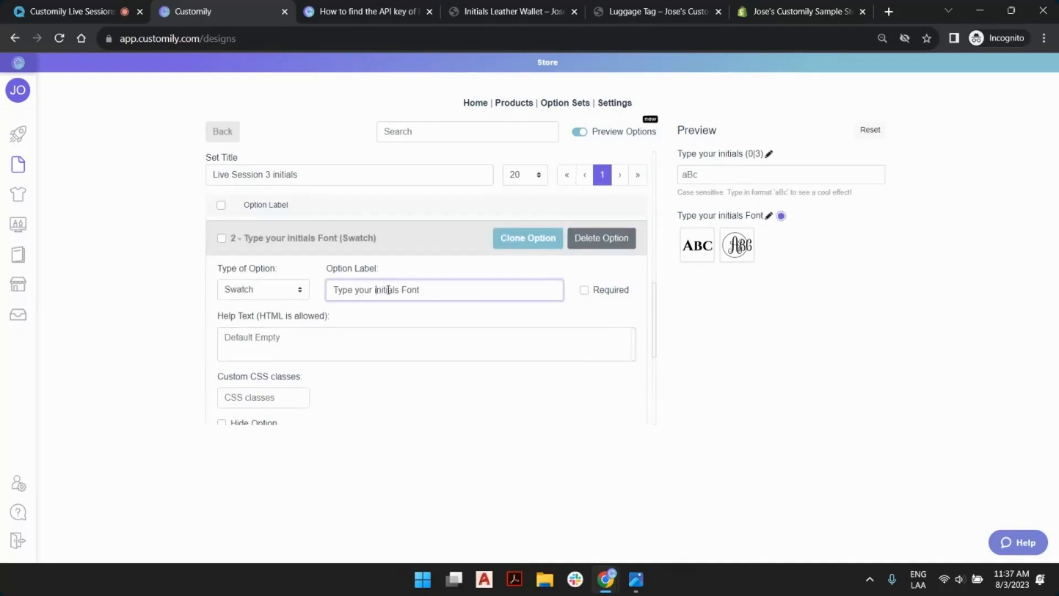
pyautogui.moveTo(401, 290); pyautogui.dragTo(312, 289)
pyautogui.write('Select')
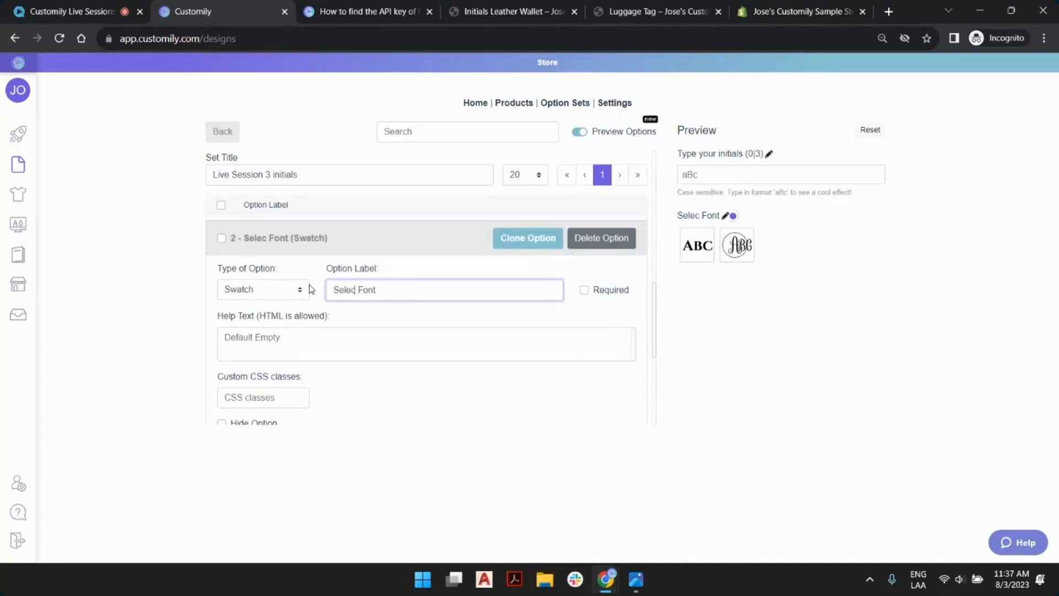
pyautogui.click(392, 289)
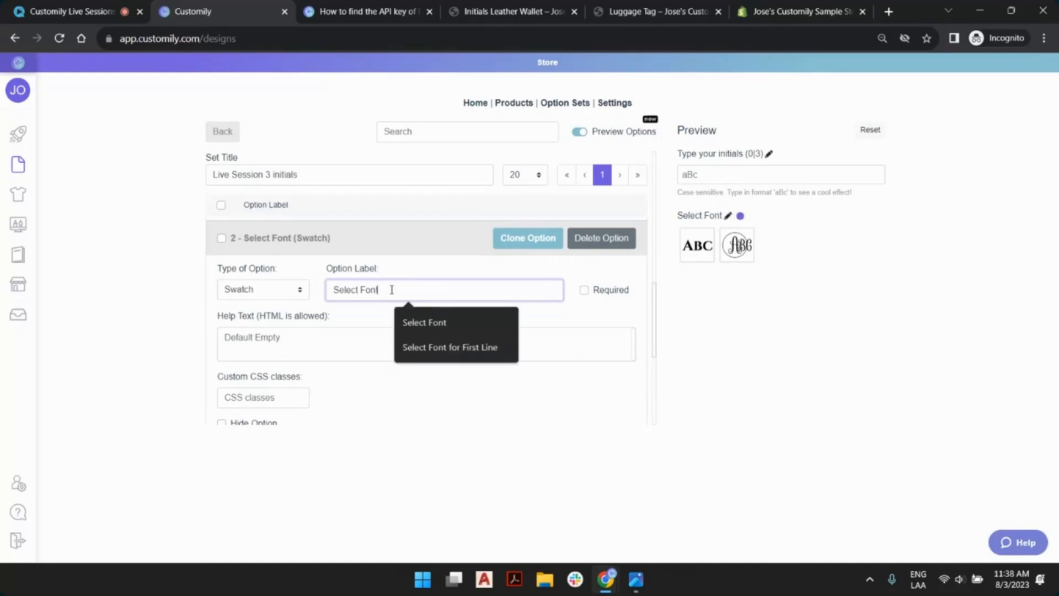
# Expand the first swatch value of the Select Font option and rename it "Cinzel".
pyautogui.scroll(-1, 375, 293)
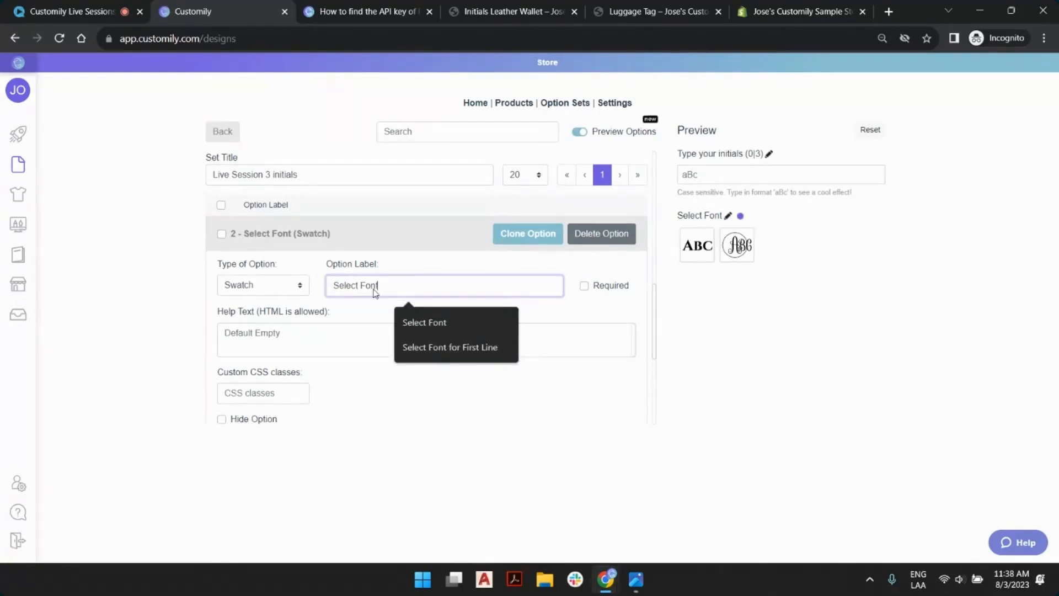
pyautogui.scroll(-2, 375, 292)
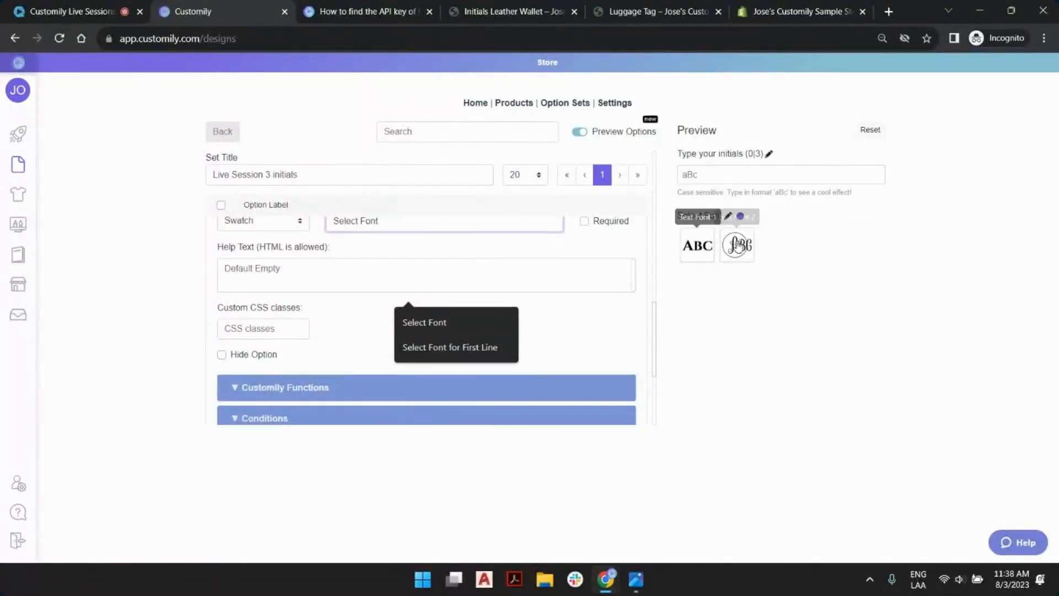
pyautogui.scroll(-3, 386, 283)
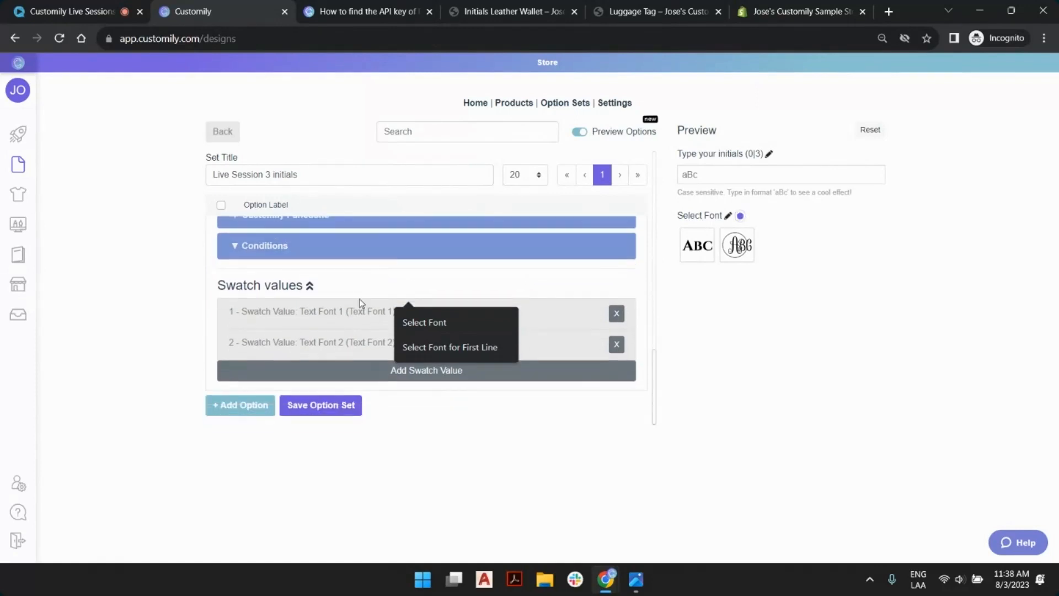
pyautogui.scroll(1, 320, 283)
pyautogui.scroll(-1, 293, 303)
pyautogui.click(299, 311)
pyautogui.scroll(-2, 301, 313)
pyautogui.scroll(1, 319, 305)
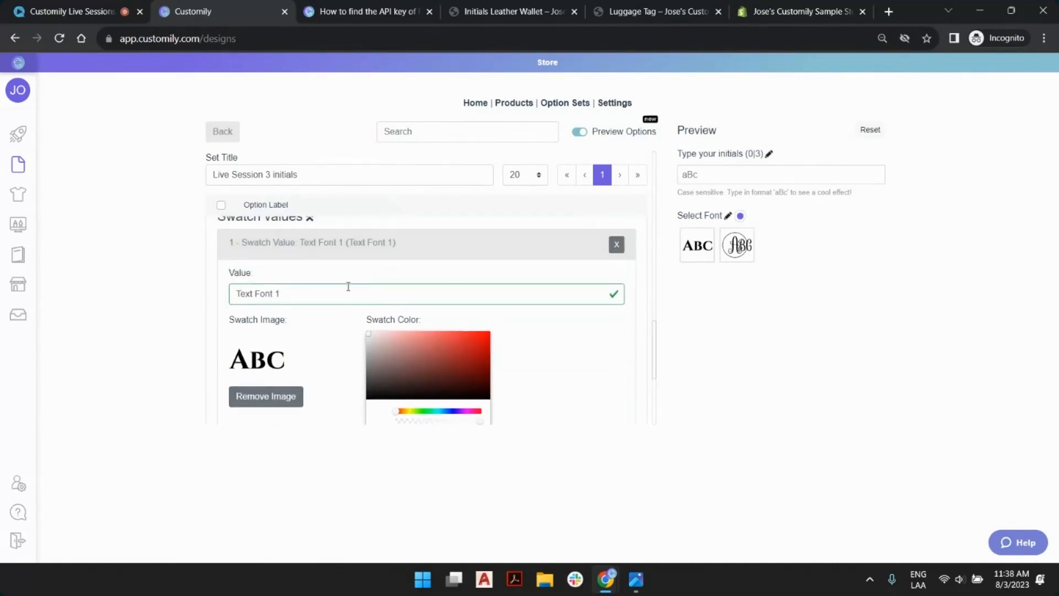
pyautogui.moveTo(282, 294); pyautogui.dragTo(209, 299)
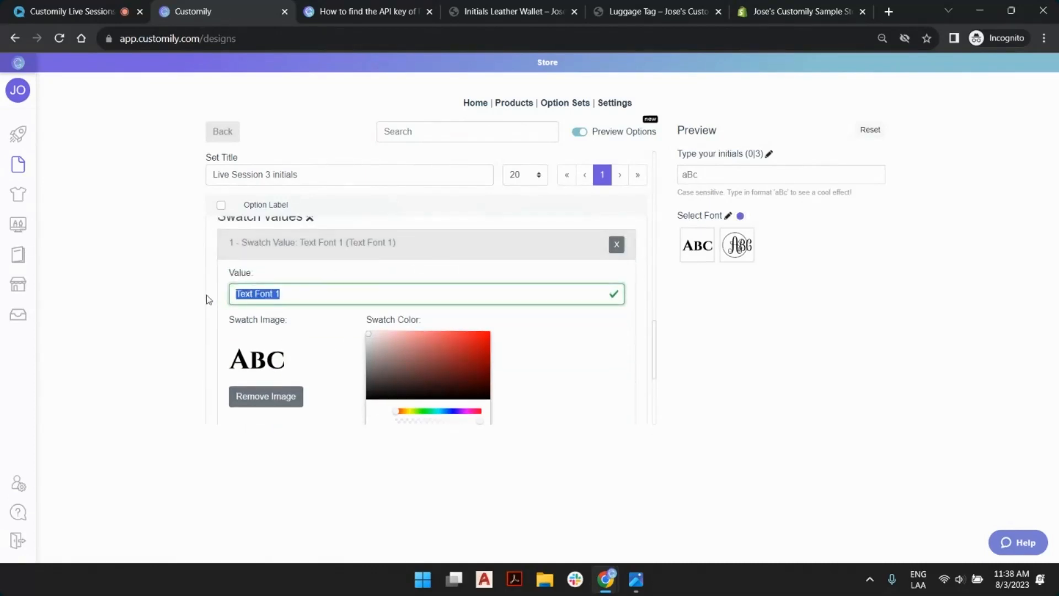
pyautogui.write('Cinzel')
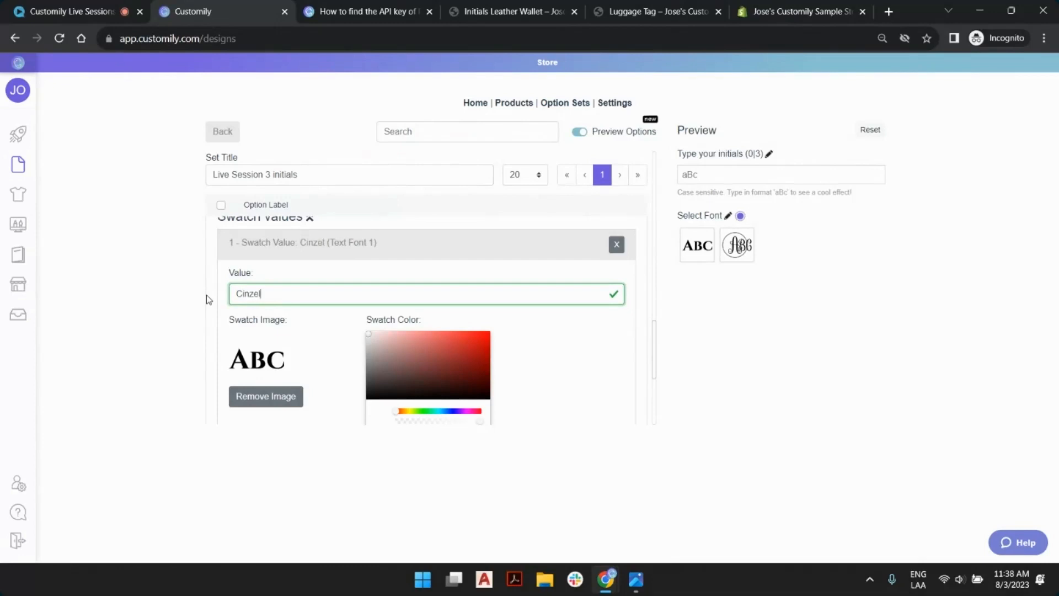
# Rename the second font swatch value to "Monogram Script" and collapse both swatch values.
pyautogui.scroll(-4, 287, 321)
pyautogui.click(290, 340)
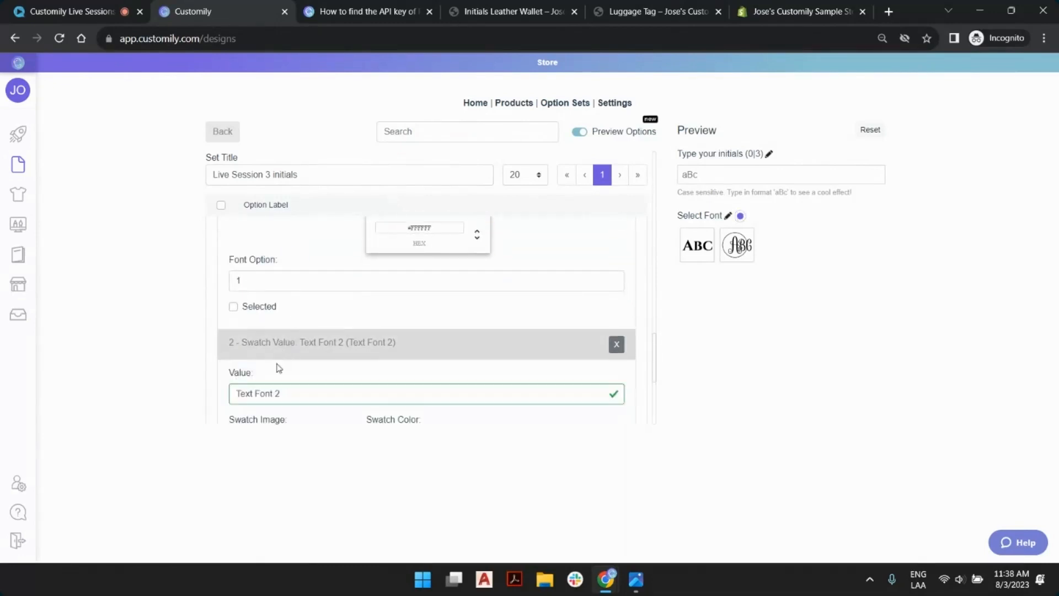
pyautogui.tripleClick(269, 393)
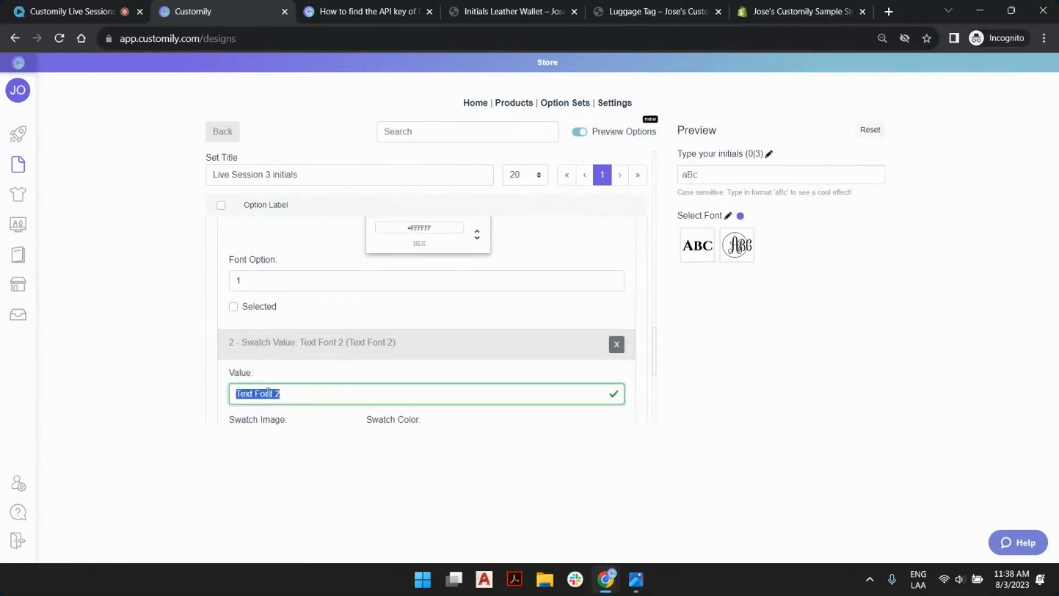
pyautogui.write('Monogram Scrip´t')
pyautogui.press('BackSpace')
pyautogui.press('BackSpace')
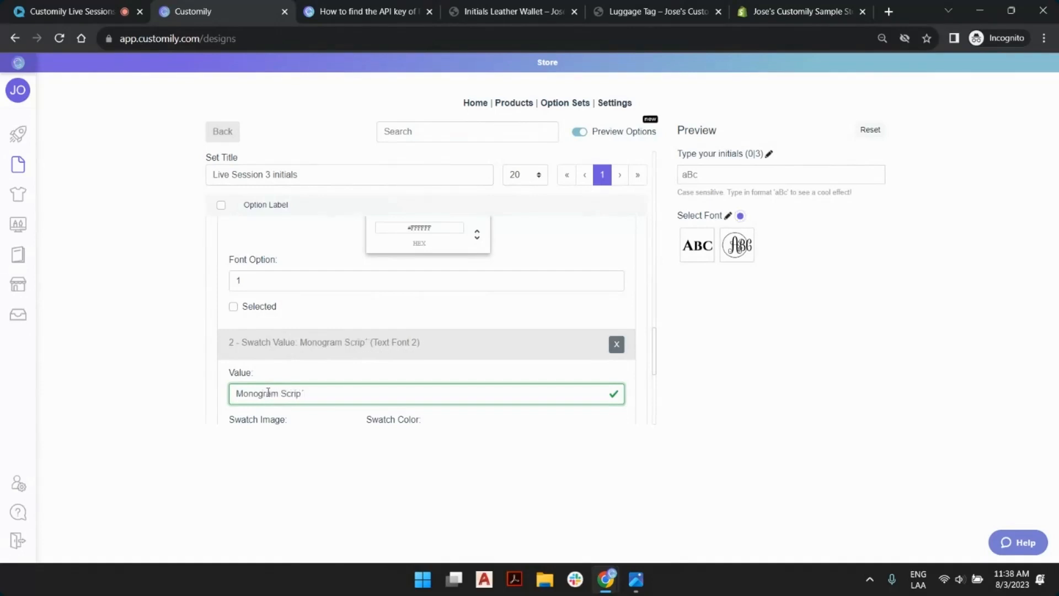
pyautogui.write('t')
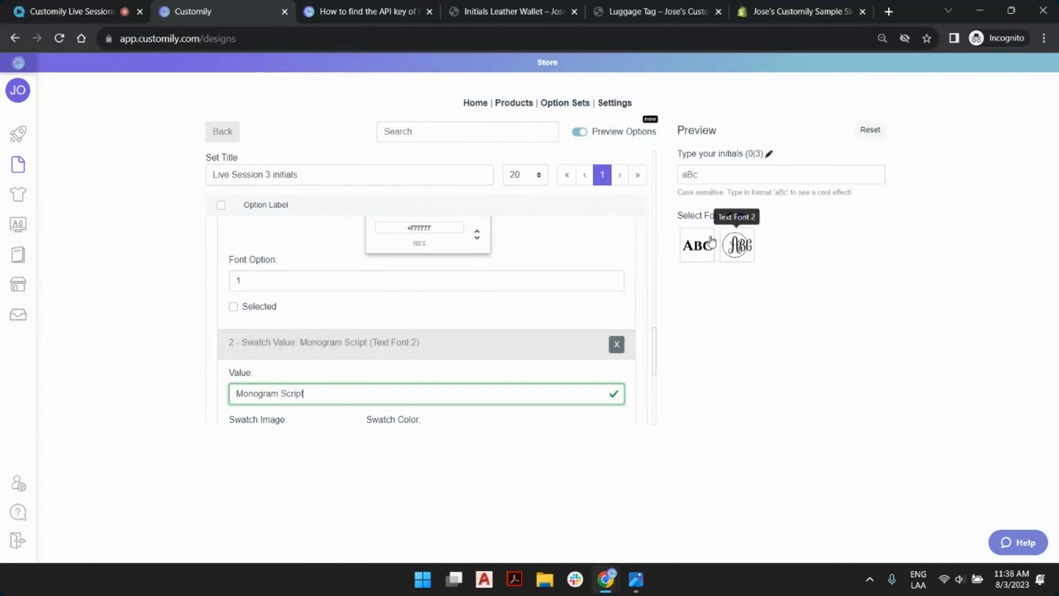
pyautogui.click(384, 349)
pyautogui.scroll(3, 319, 288)
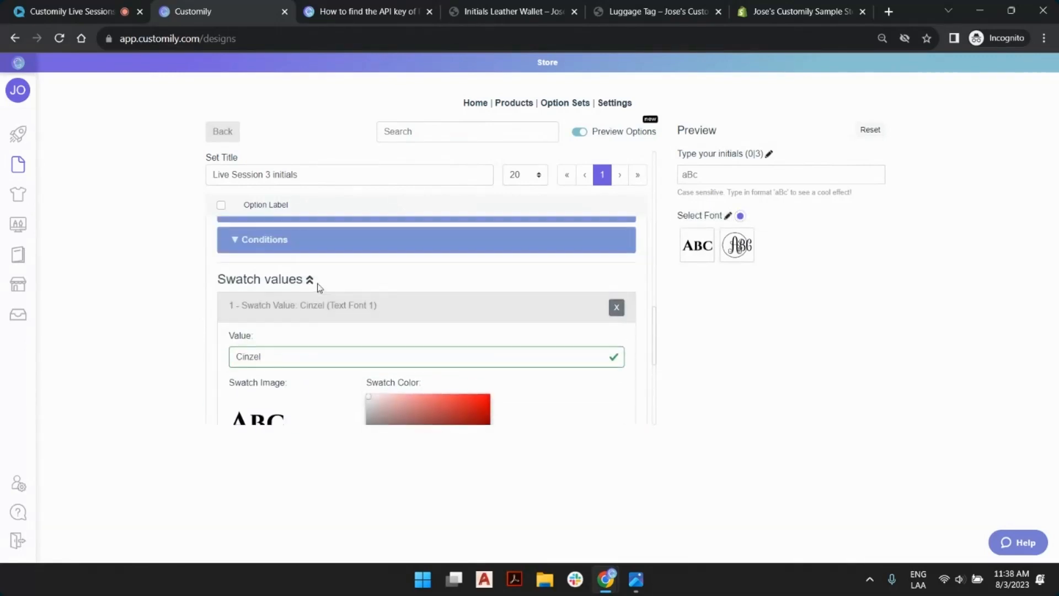
pyautogui.click(317, 303)
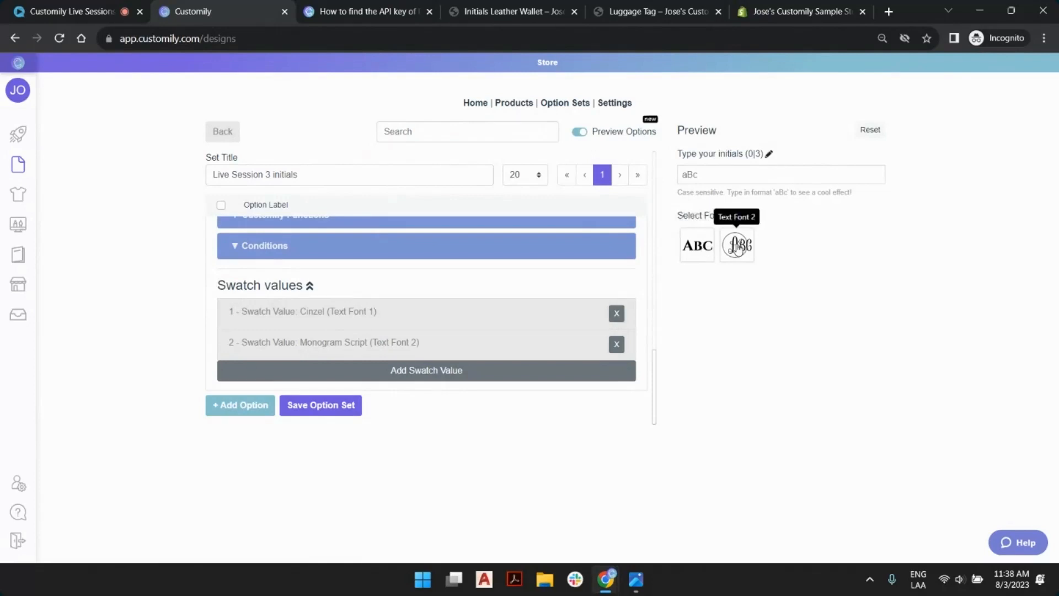
# Expand both font swatch values and examine their images and font option numbers.
pyautogui.click(351, 313)
pyautogui.scroll(-2, 352, 312)
pyautogui.scroll(-2, 316, 295)
pyautogui.scroll(3, 316, 295)
pyautogui.scroll(-3, 307, 308)
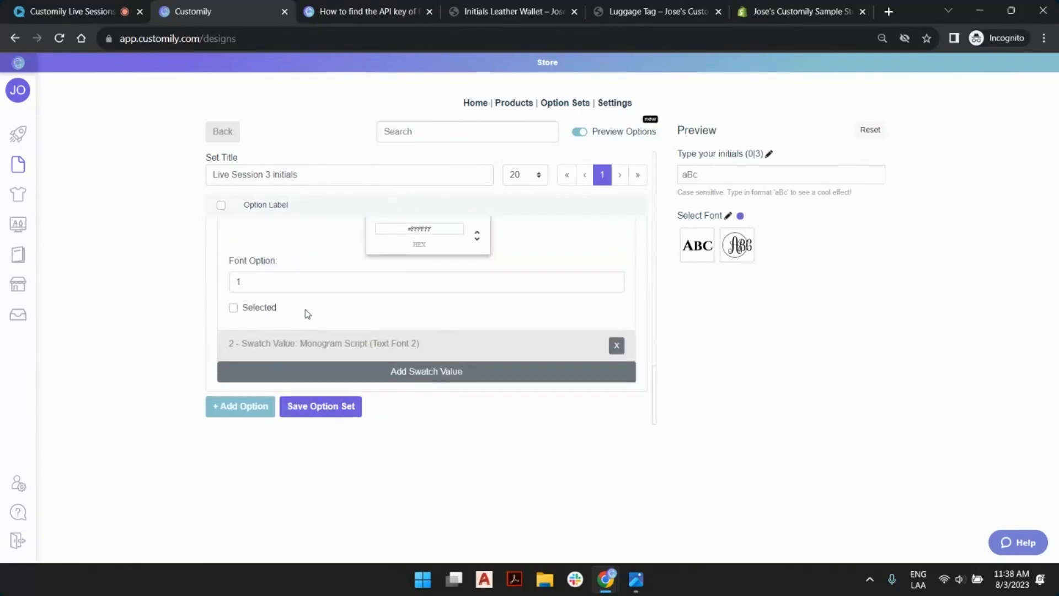
pyautogui.click(314, 338)
pyautogui.scroll(-3, 315, 322)
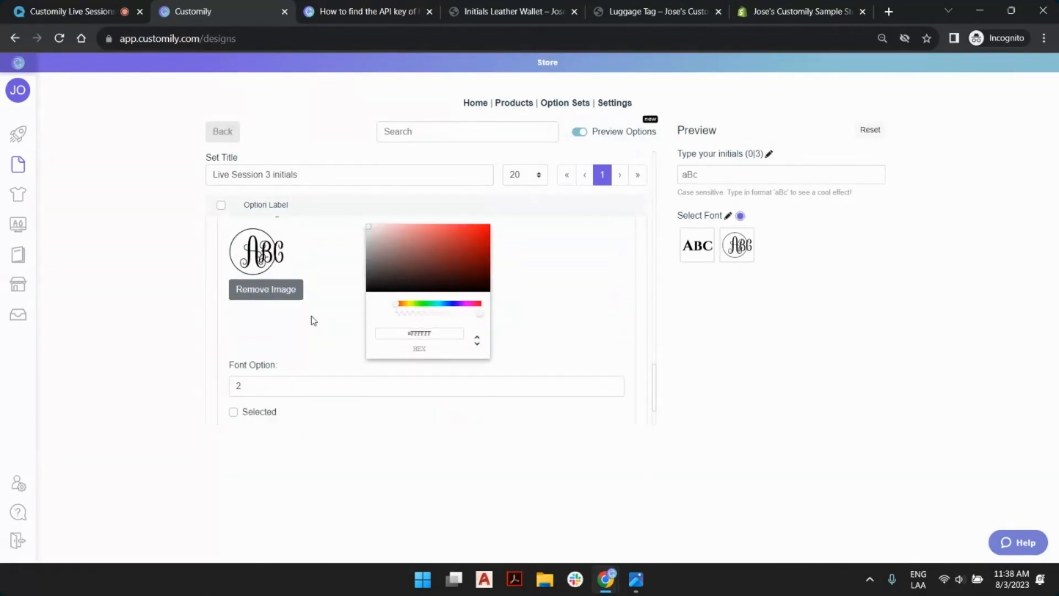
pyautogui.scroll(1, 309, 277)
pyautogui.scroll(-2, 311, 281)
pyautogui.scroll(-1, 320, 331)
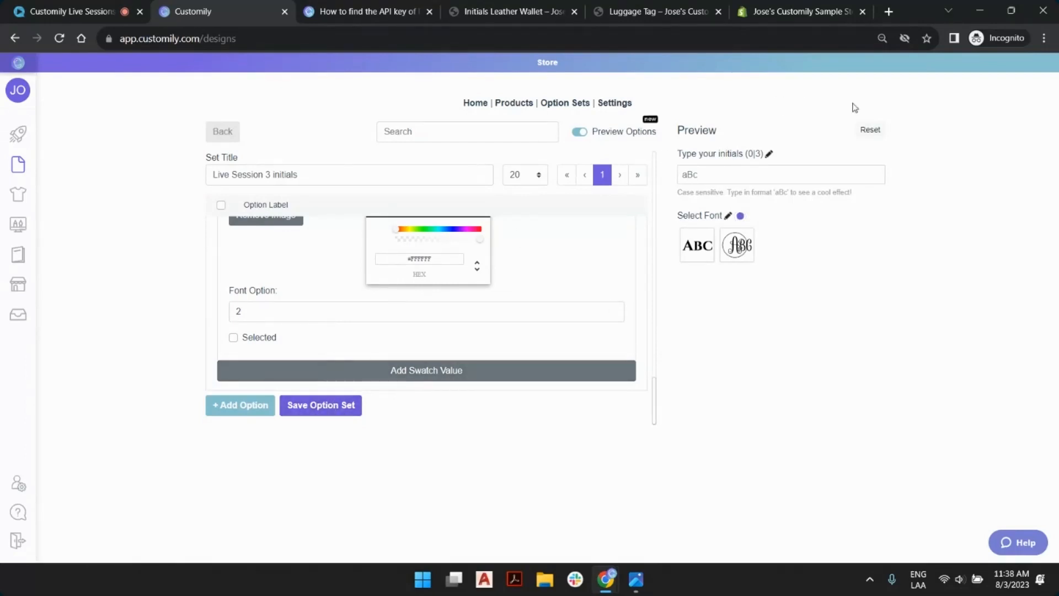
# Save the option set and go to the last page of the designs list.
pyautogui.click(337, 409)
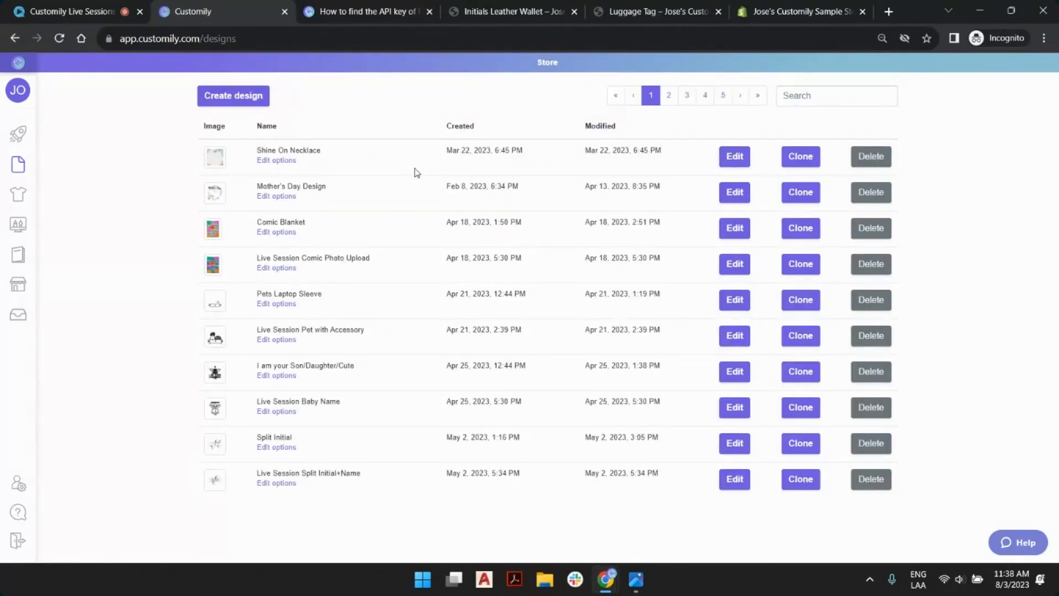
pyautogui.click(757, 99)
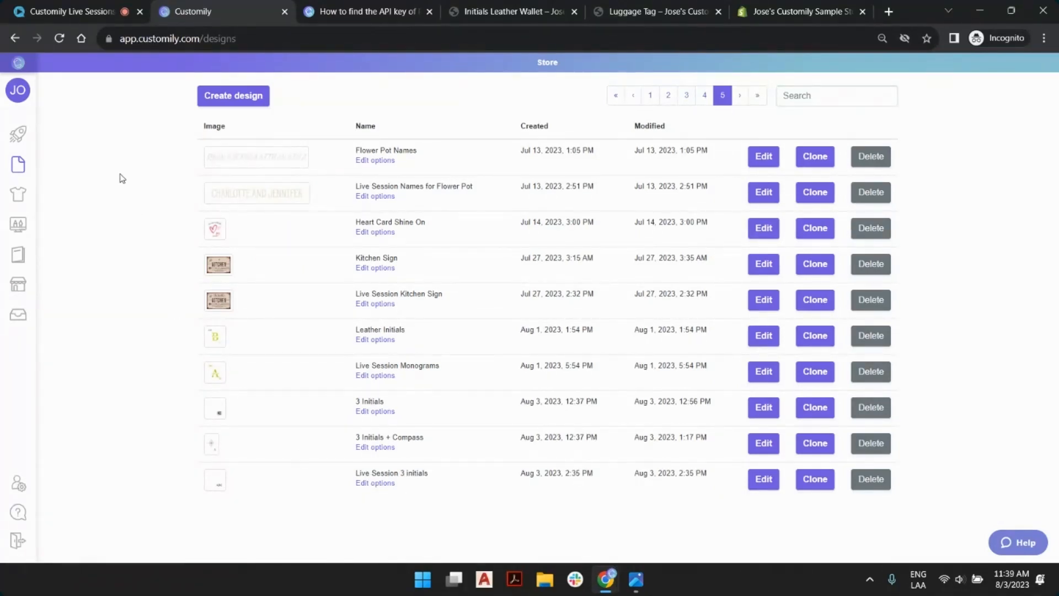
# Start a new product from the ShineOn catalog and pick the Graphic Leather Wallet.
pyautogui.click(19, 138)
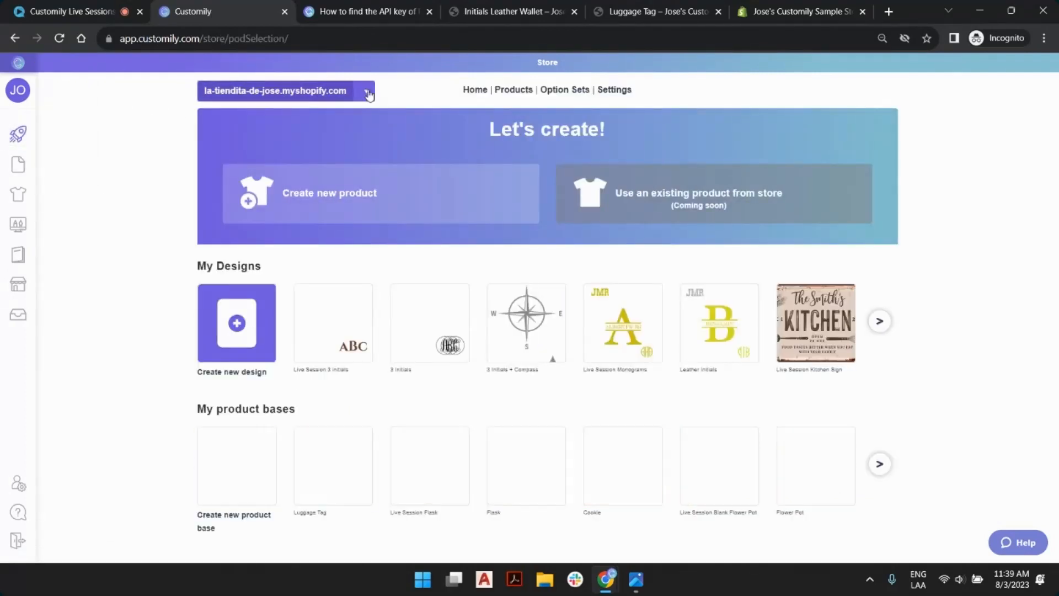
pyautogui.click(401, 190)
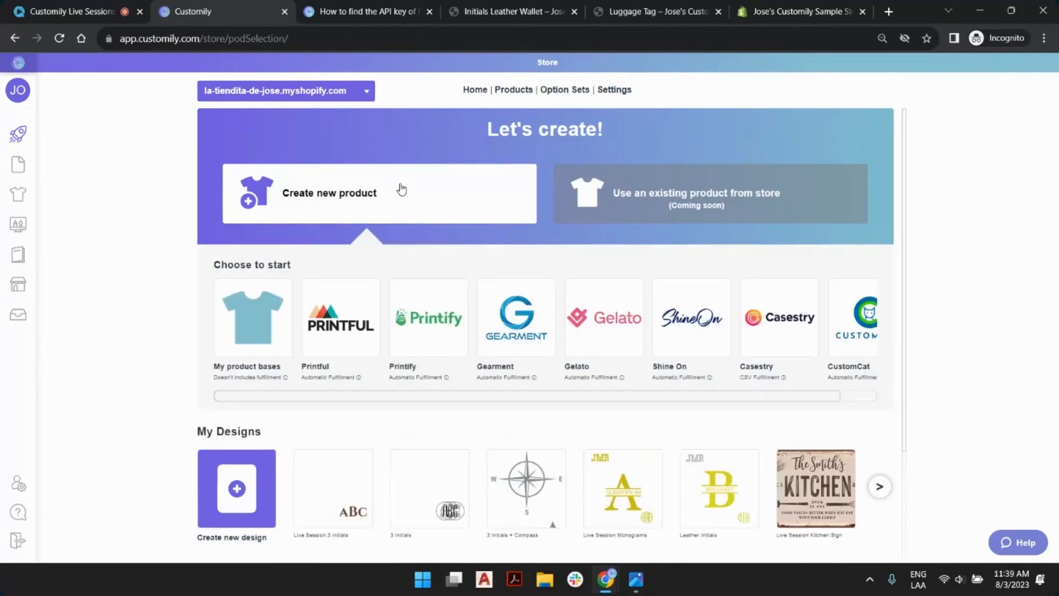
pyautogui.click(704, 321)
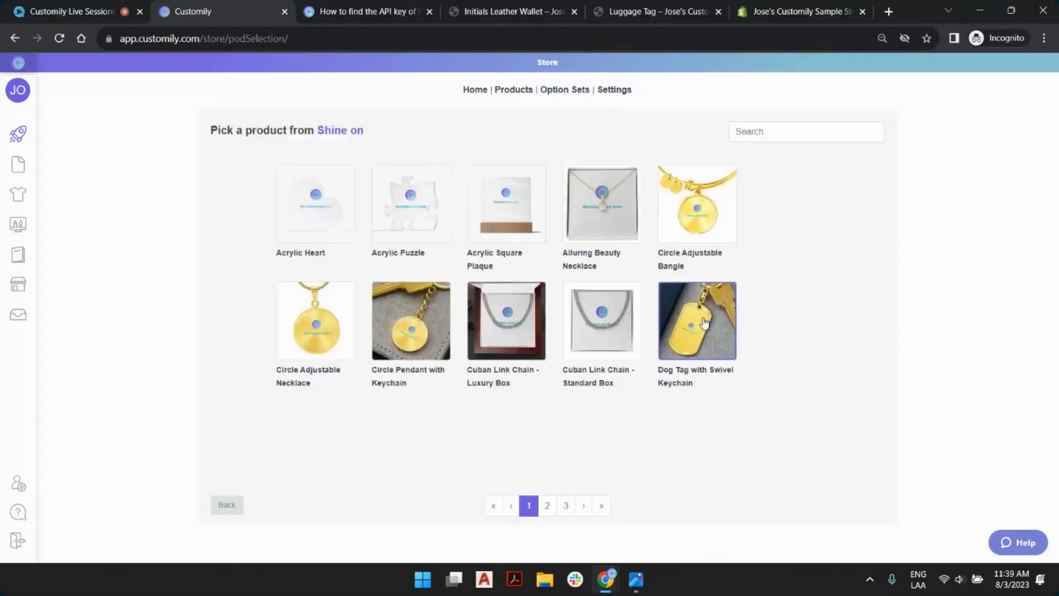
pyautogui.click(548, 506)
pyautogui.click(792, 125)
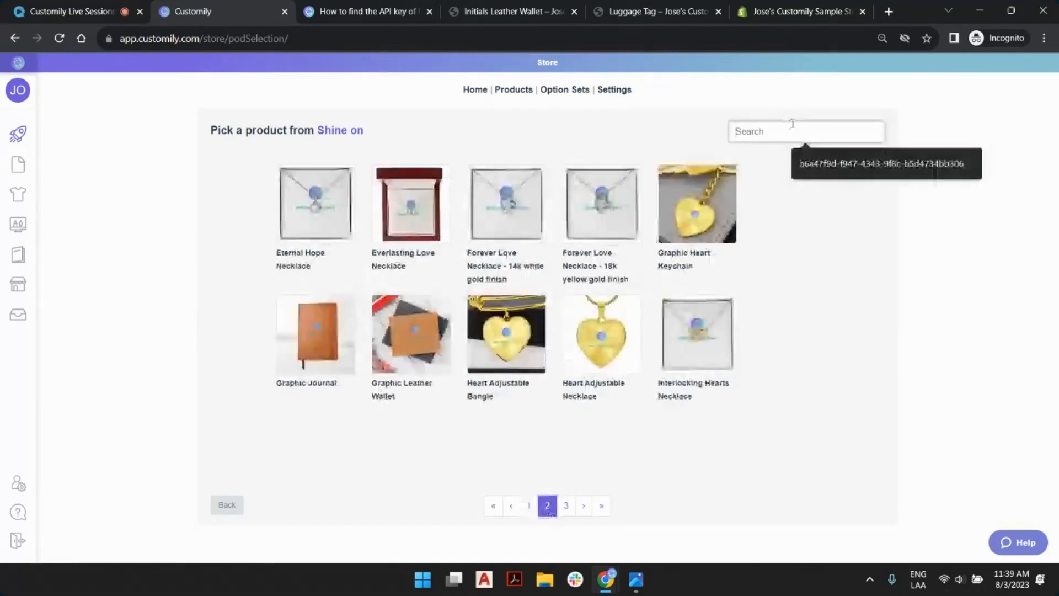
pyautogui.click(407, 341)
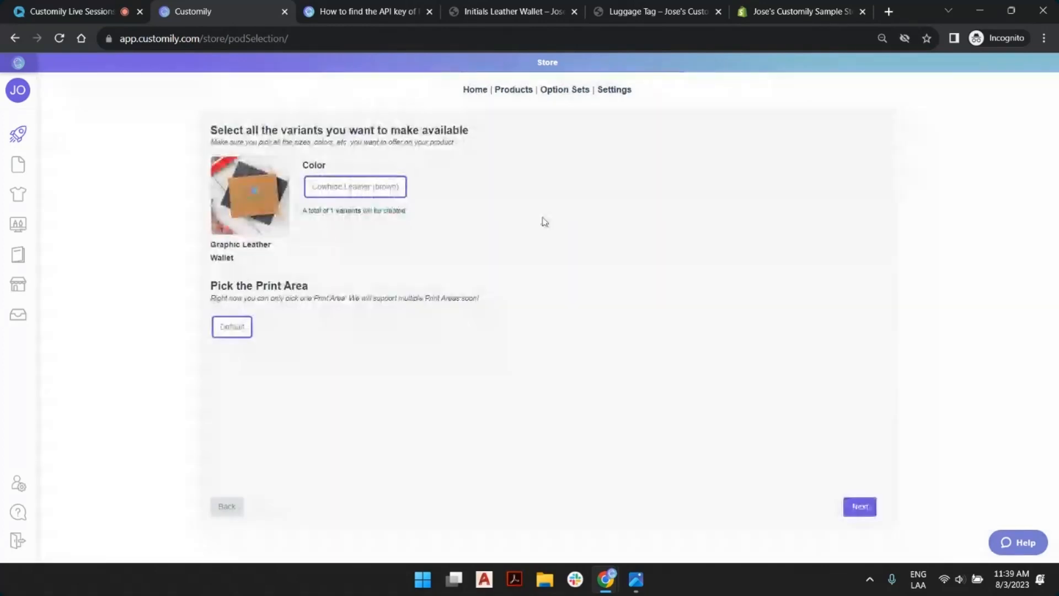
# Accept the wallet's variant and print area, and apply the saved design "Live Session 3 initials".
pyautogui.click(860, 506)
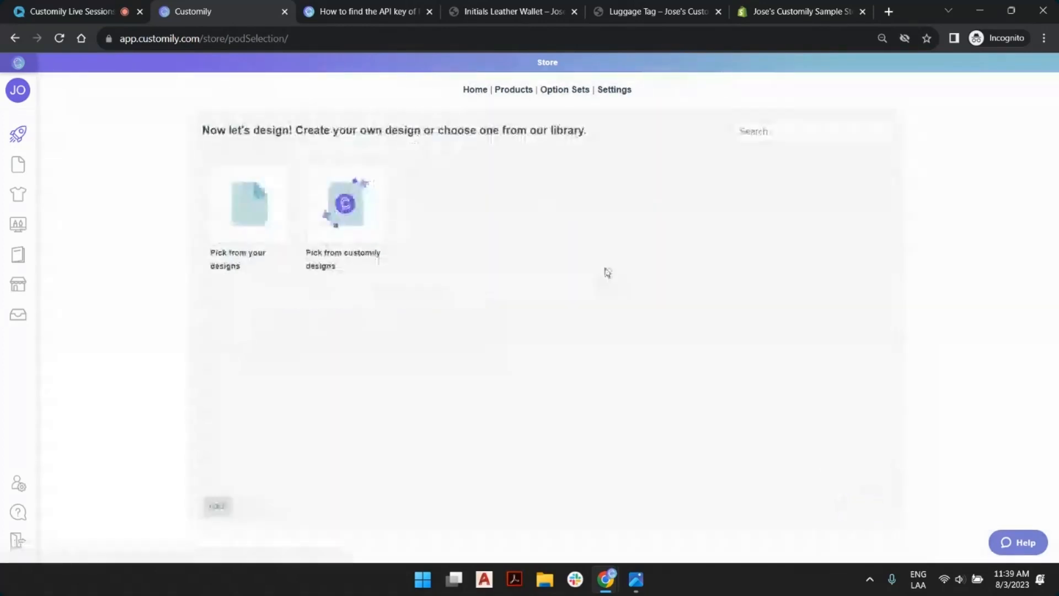
pyautogui.click(256, 210)
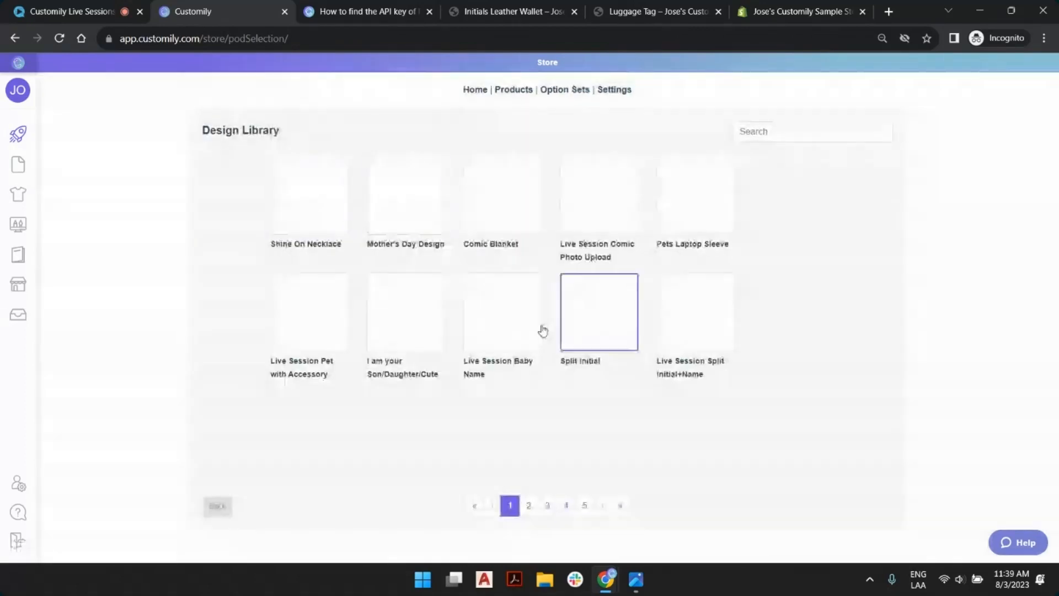
pyautogui.click(620, 506)
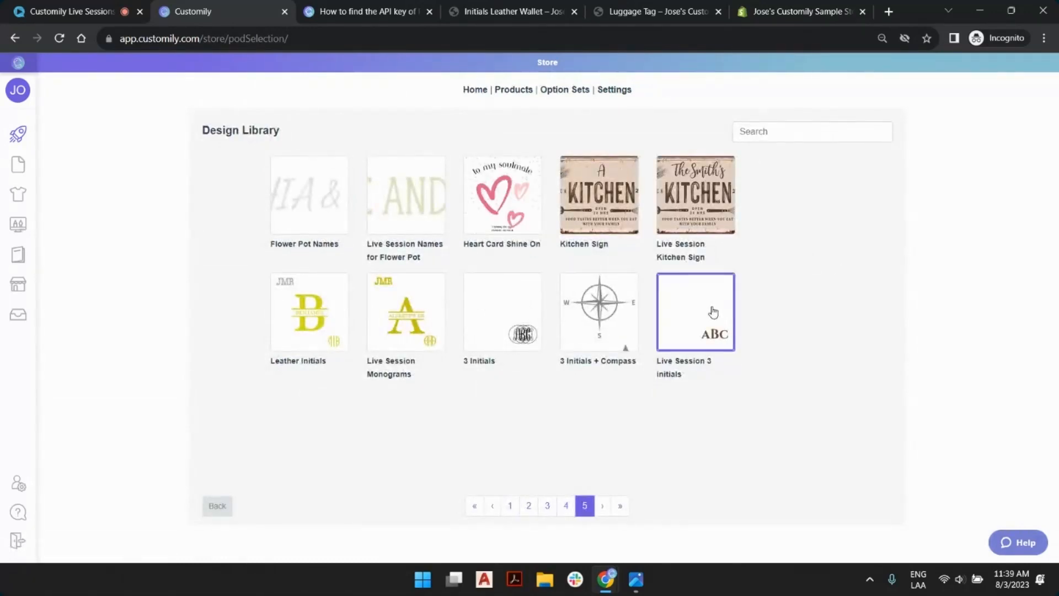
pyautogui.click(713, 313)
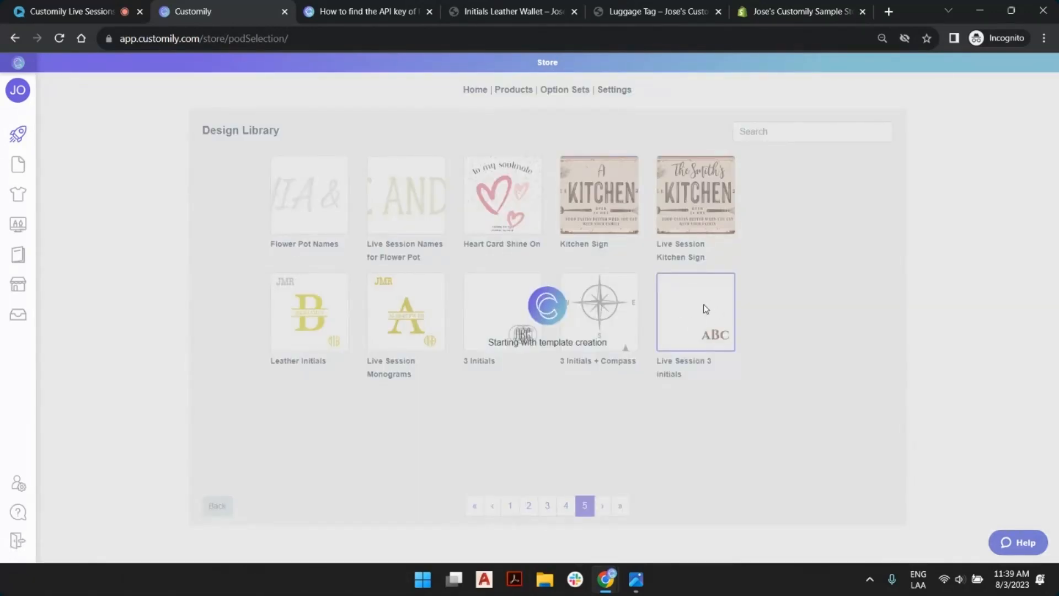
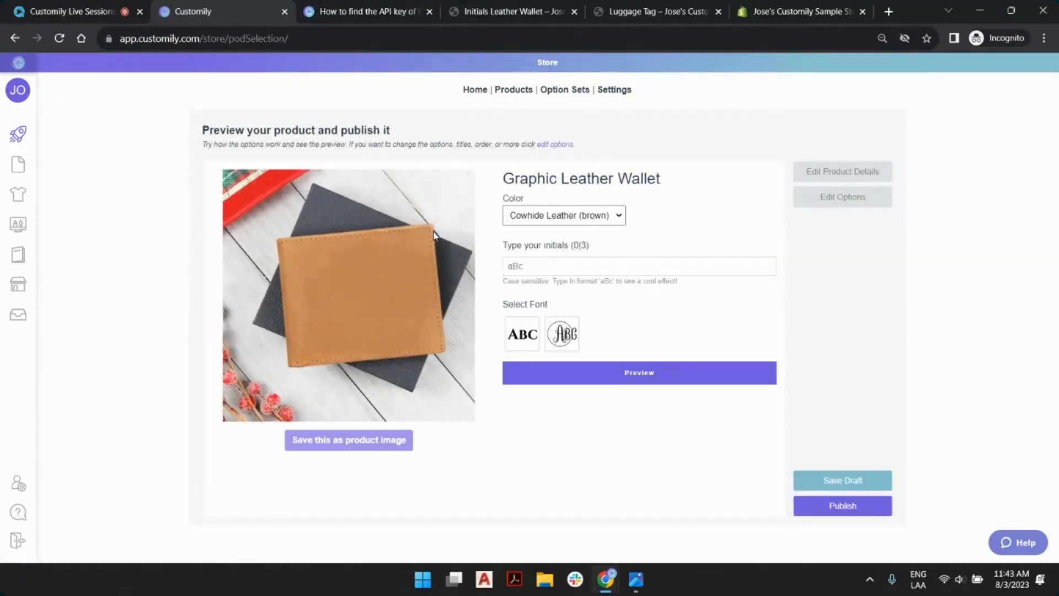
# Test the wallet preview with the initials "jMr" and the Monogram Script font.
pyautogui.click(541, 265)
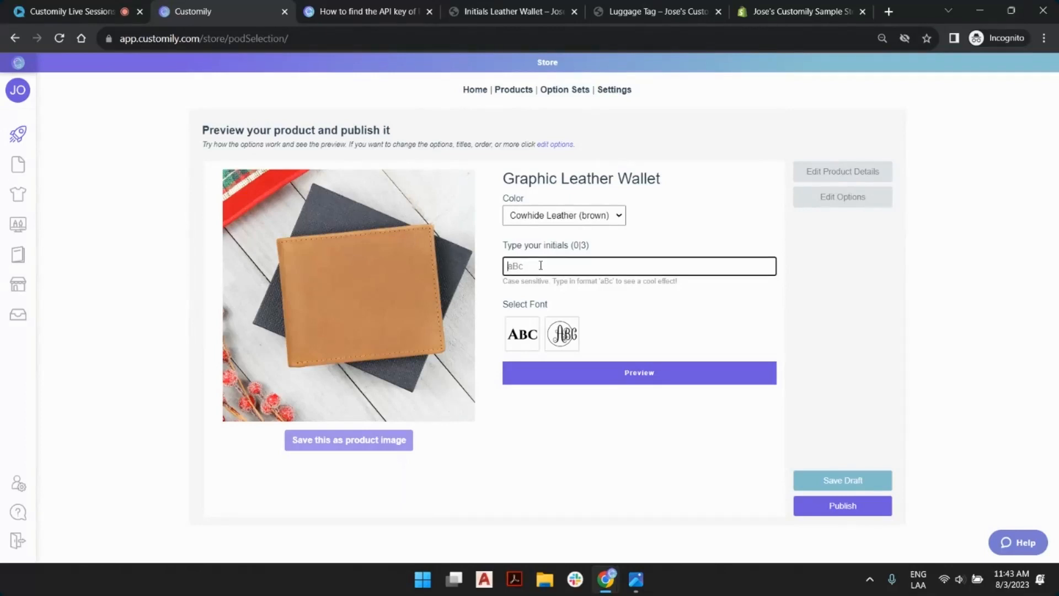
pyautogui.write('jMr')
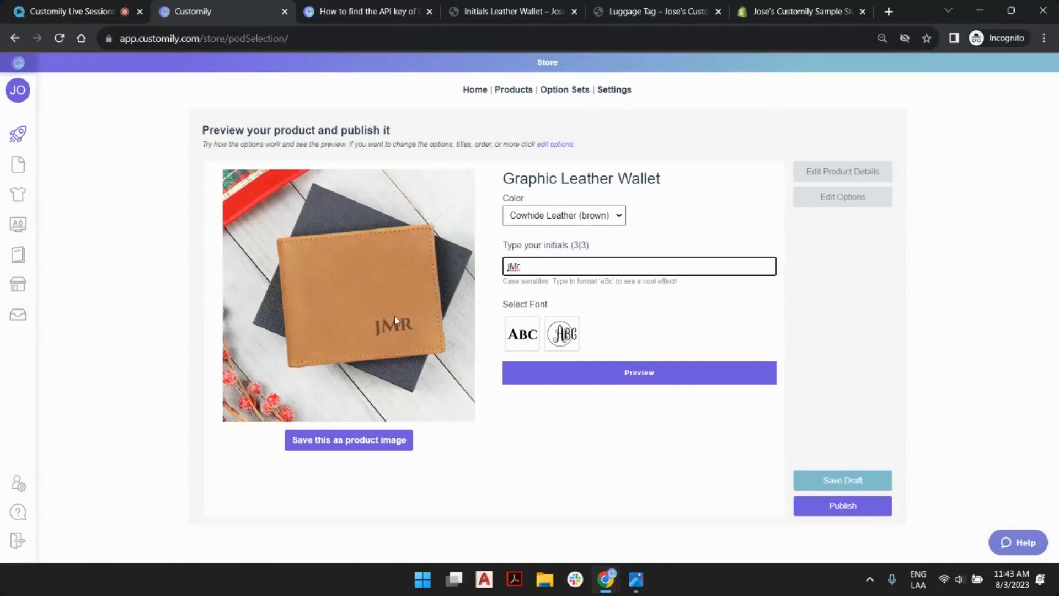
pyautogui.click(566, 339)
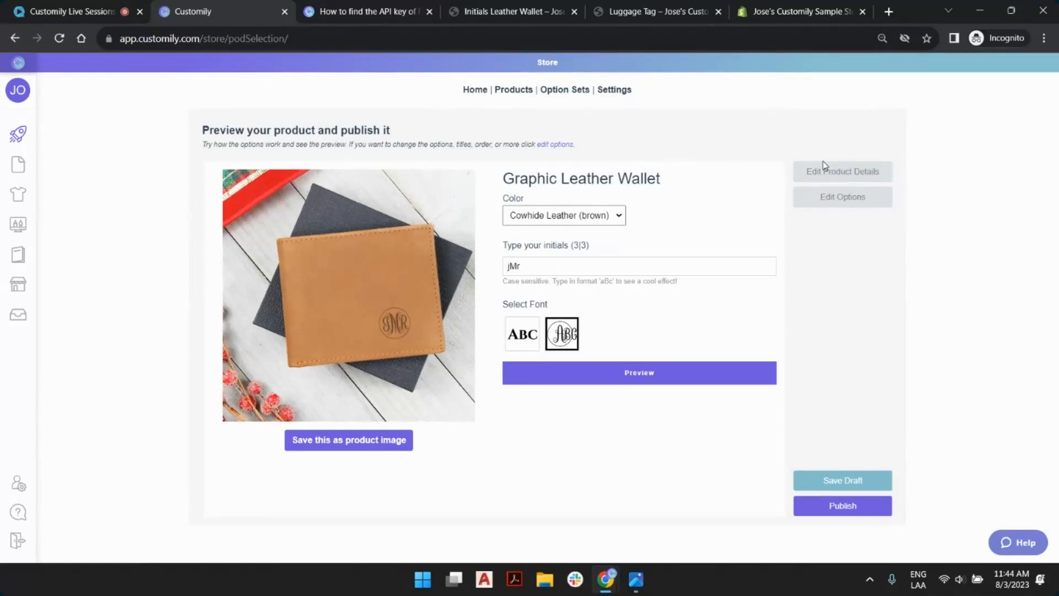
# Set the product's price to 36 and its title to "Live Session Initials Leather Wallet", and save the product details.
pyautogui.click(855, 171)
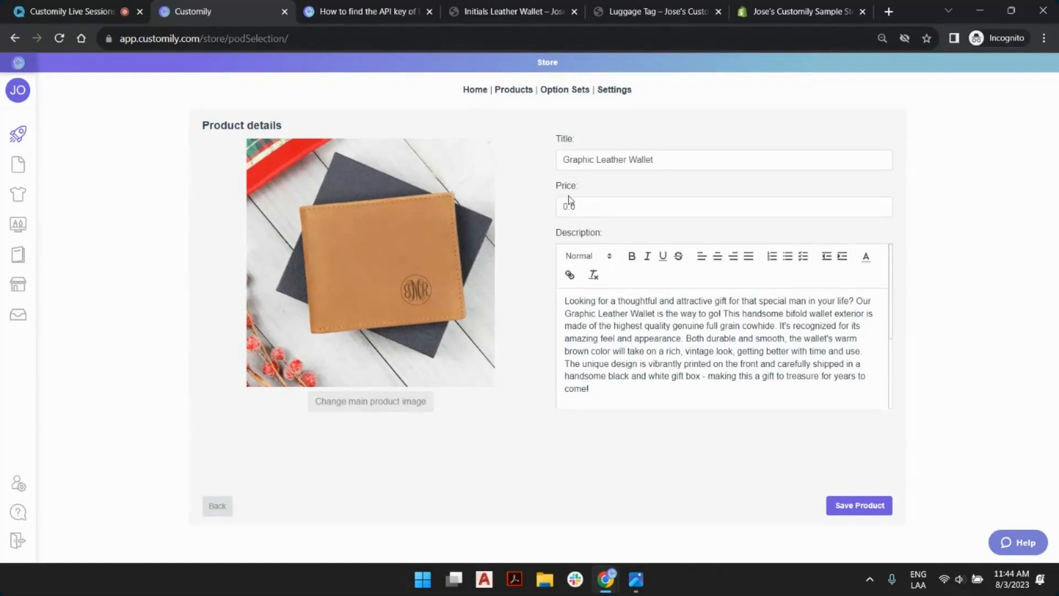
pyautogui.doubleClick(569, 203)
pyautogui.write('36')
pyautogui.moveTo(594, 160); pyautogui.dragTo(556, 168)
pyautogui.write('Live Session Initials')
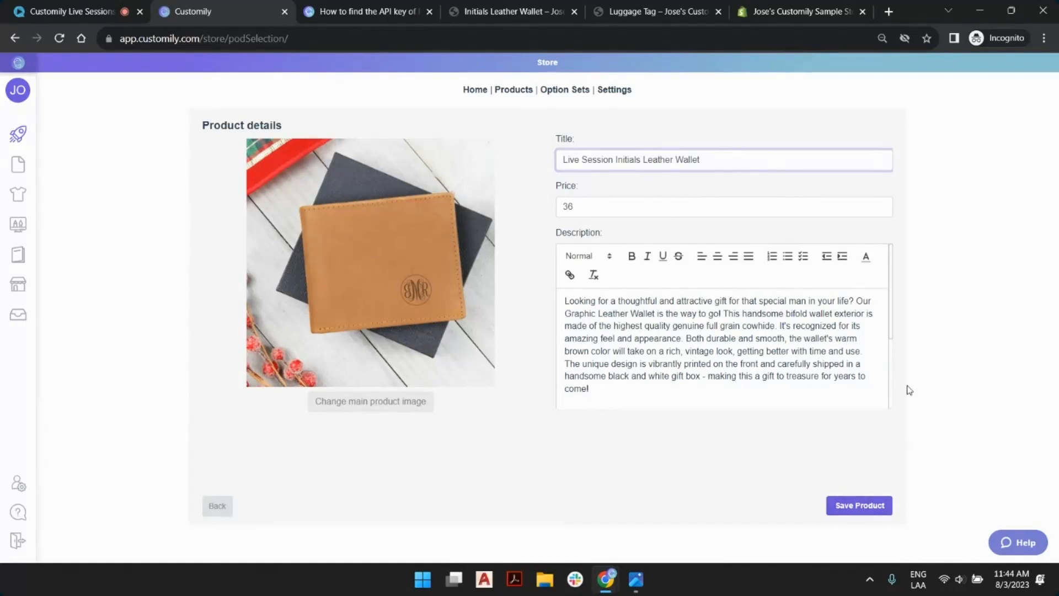
pyautogui.click(865, 507)
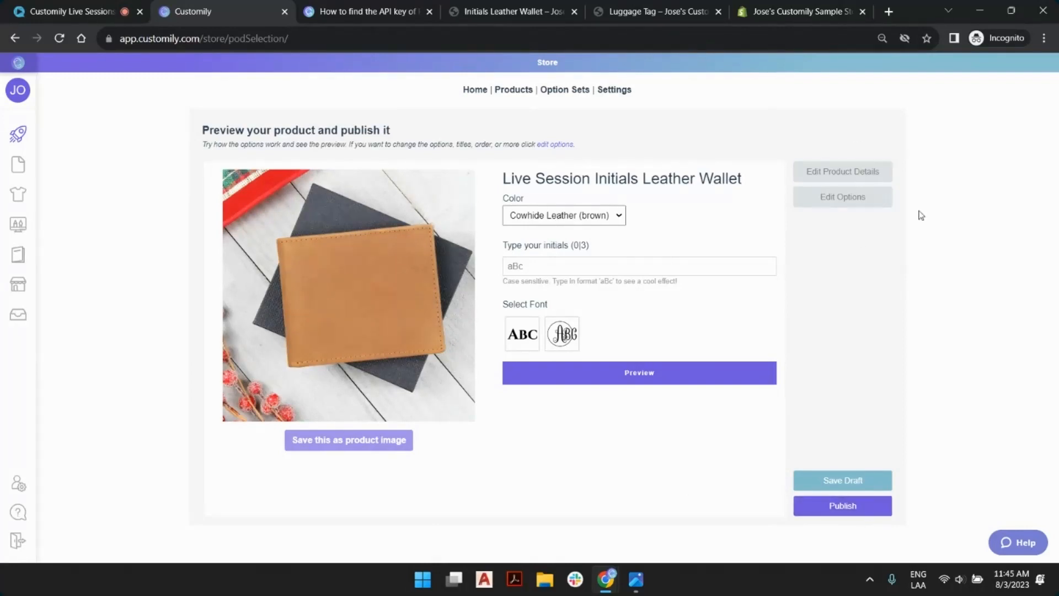
# Publish the leather wallet product to the store and skip adding a ShineOn API key.
pyautogui.click(849, 513)
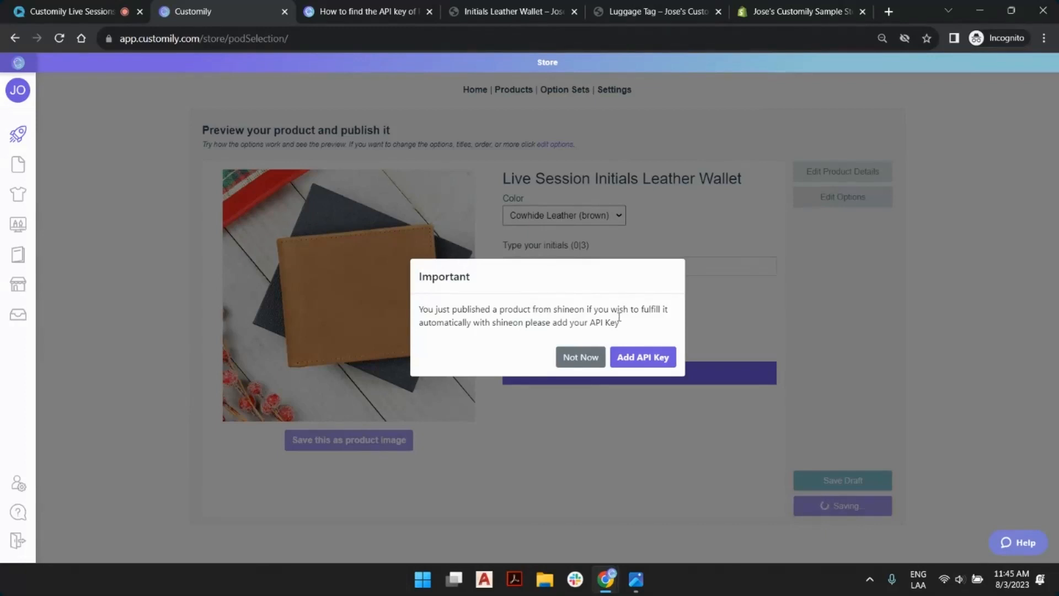
pyautogui.click(580, 357)
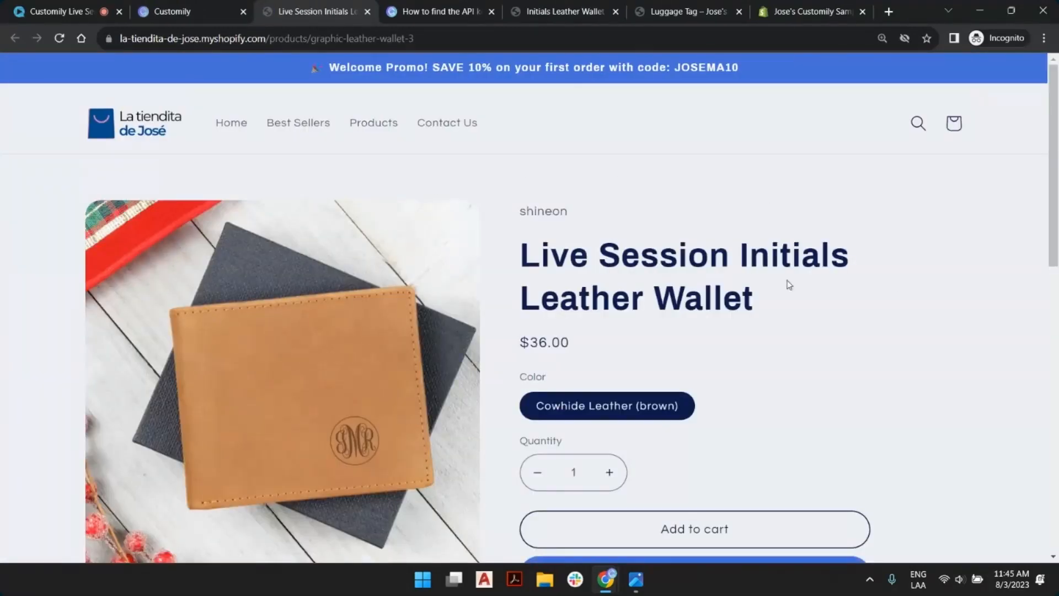
# Test the published wallet's personalization with the initials "tHo" and the Monogram Script font.
pyautogui.scroll(-4, 650, 284)
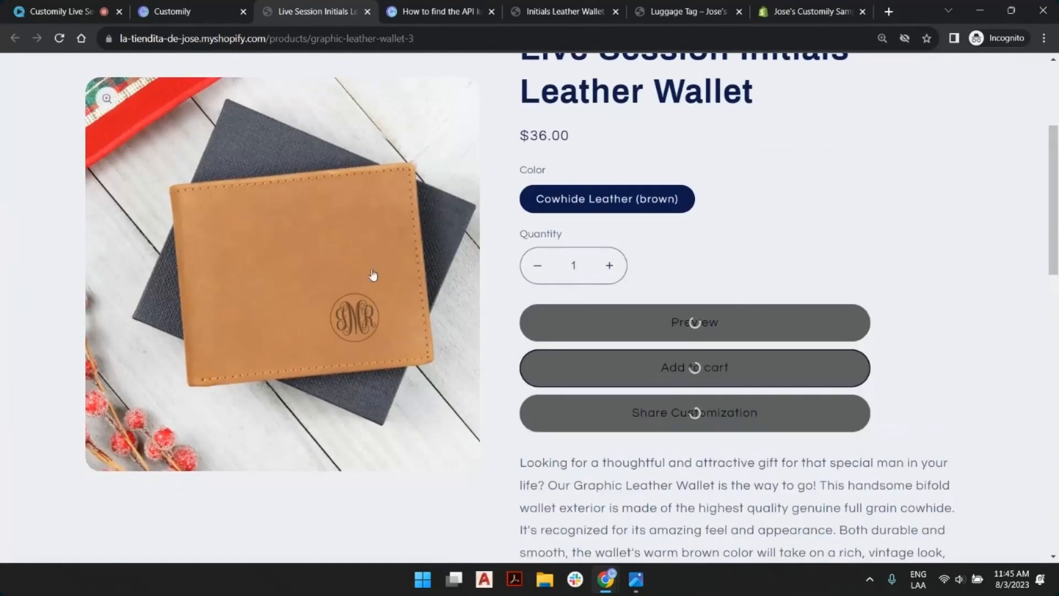
pyautogui.scroll(-1, 728, 348)
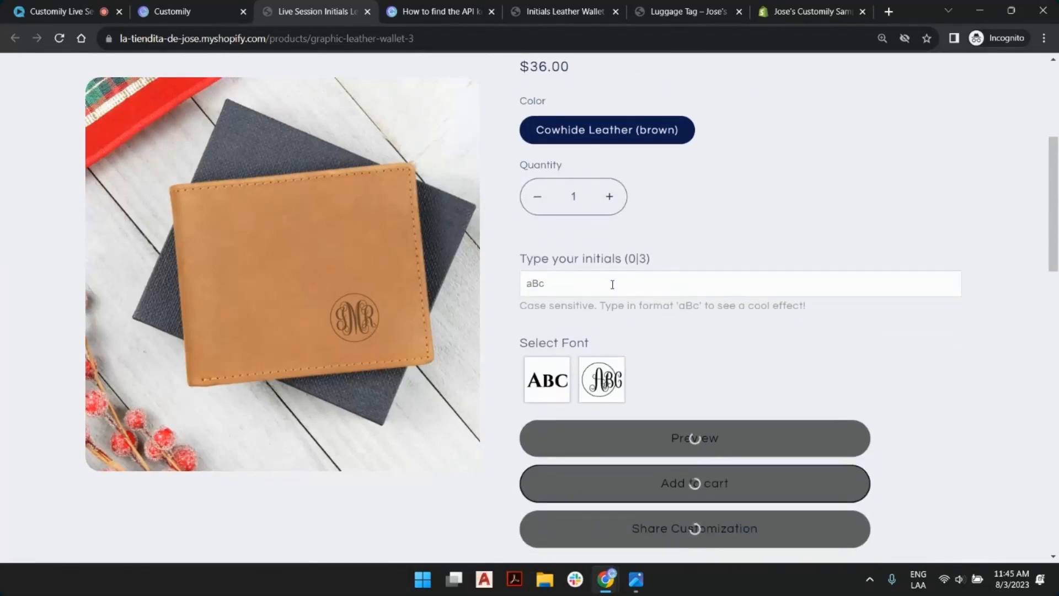
pyautogui.click(623, 283)
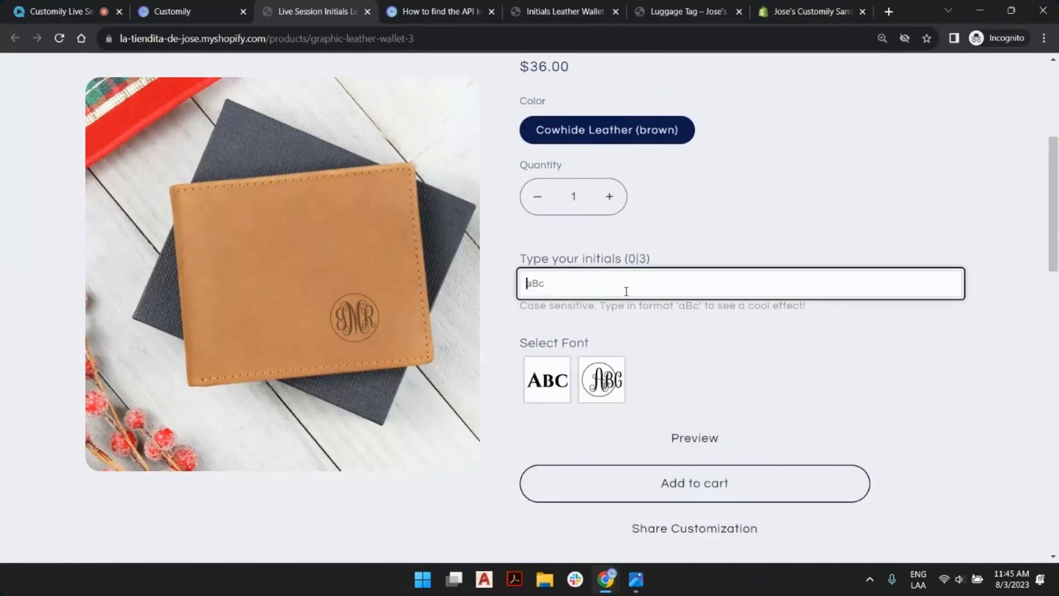
pyautogui.write('tHo')
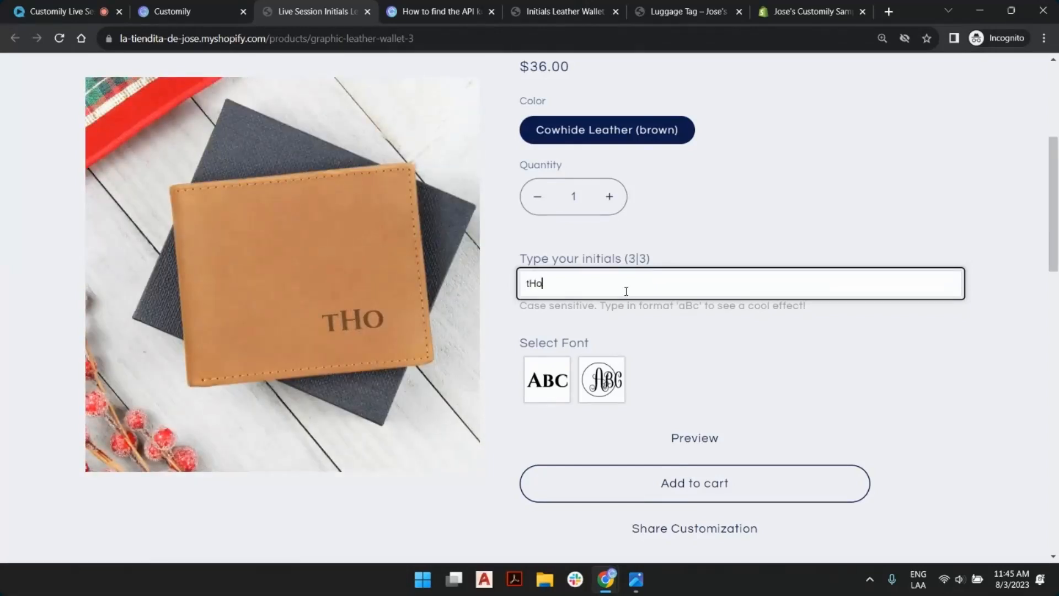
pyautogui.click(603, 389)
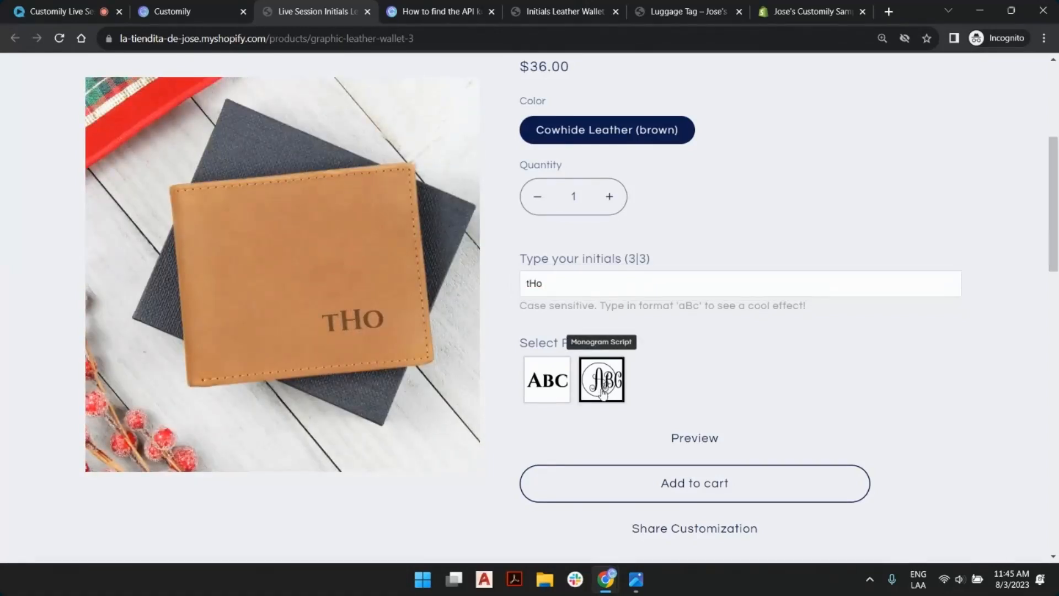
# Test the wallet with the lowercase initials "del" in the plain ABC font and in Monogram Script.
pyautogui.click(555, 387)
pyautogui.doubleClick(536, 284)
pyautogui.write('del')
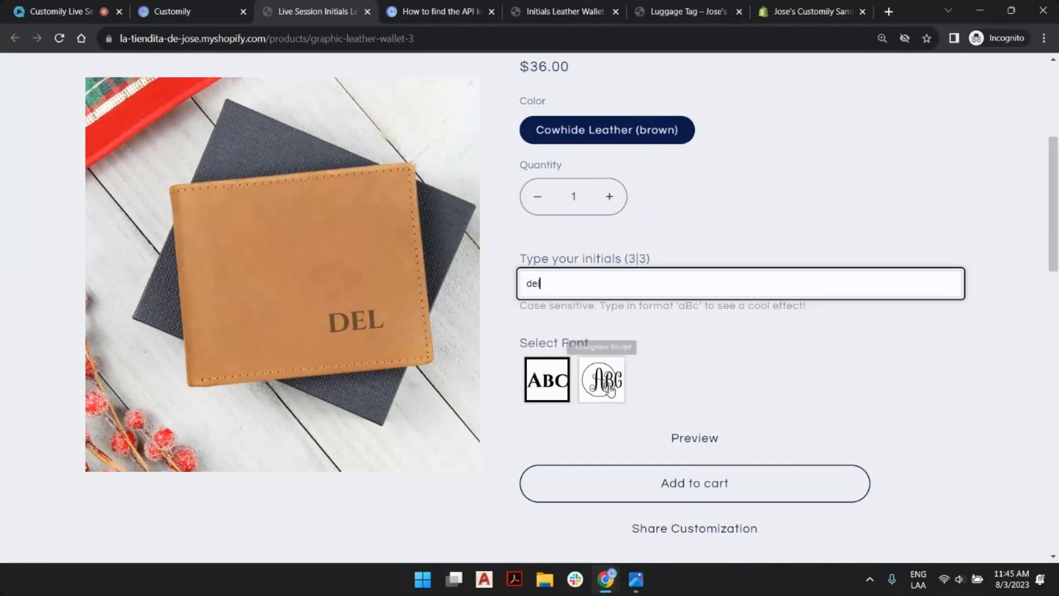
pyautogui.click(611, 388)
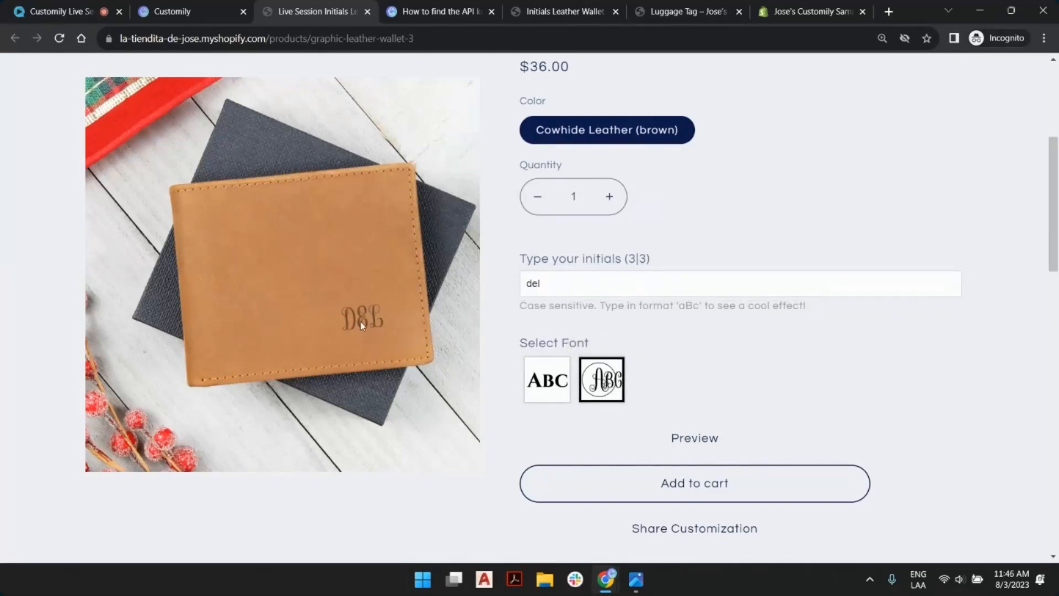
pyautogui.doubleClick(550, 283)
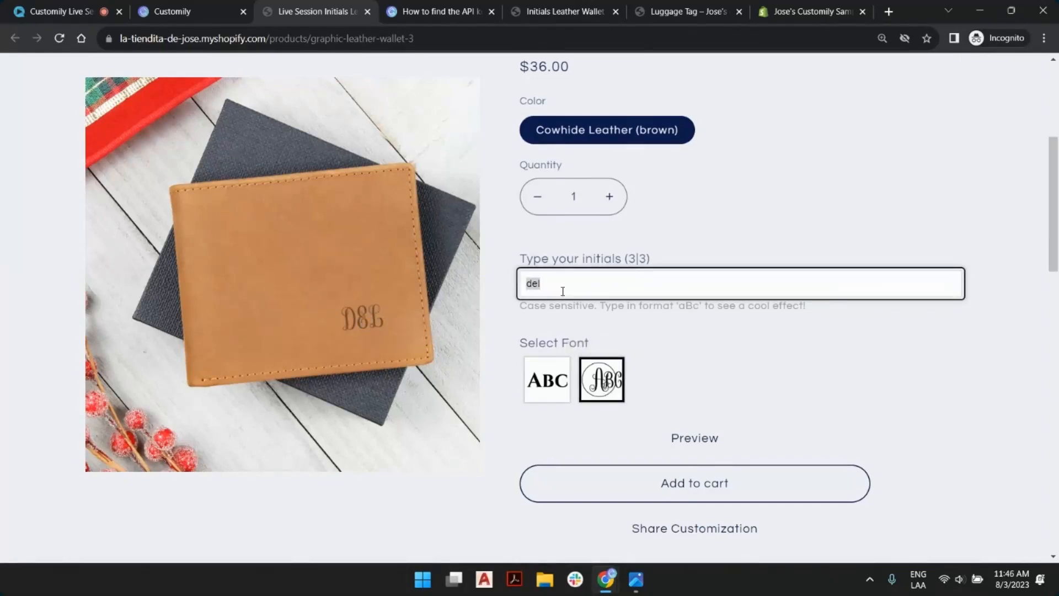
pyautogui.click(700, 312)
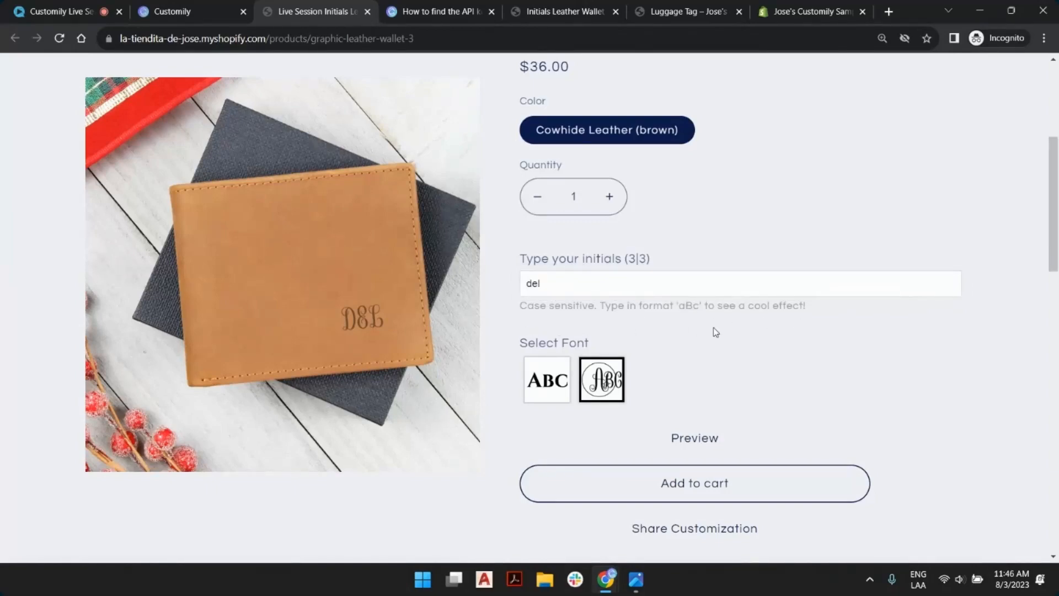
# Look over the store's Luggage Tag product page with its color choices and initials personalization.
pyautogui.scroll(5, 676, 265)
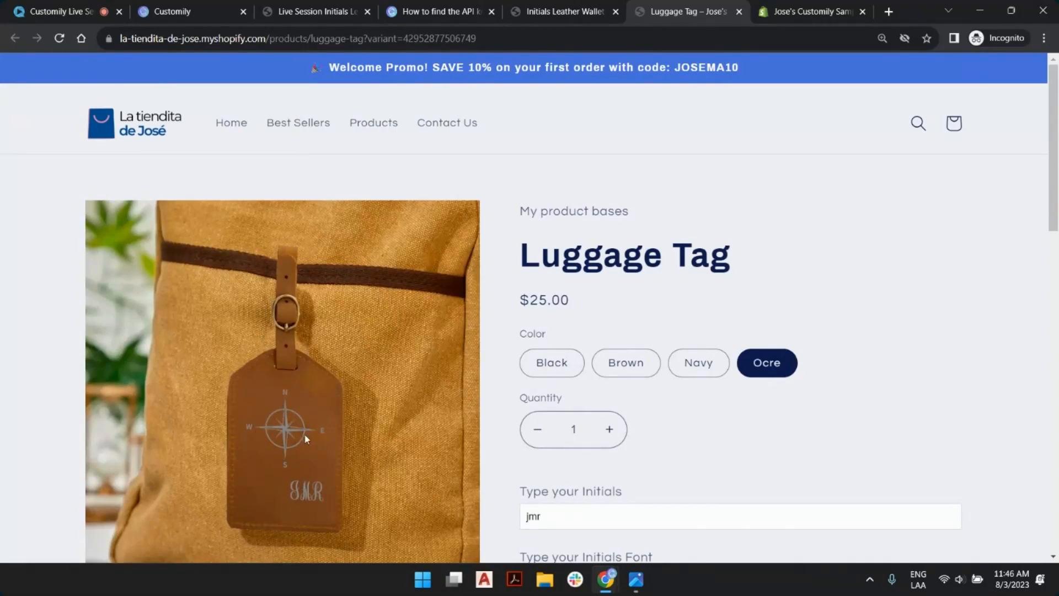
pyautogui.moveTo(641, 216); pyautogui.dragTo(519, 214)
pyautogui.click(593, 256)
# Switch to Customily and start a new product base with the template name "Live Session Luggage Tag".
pyautogui.click(170, 9)
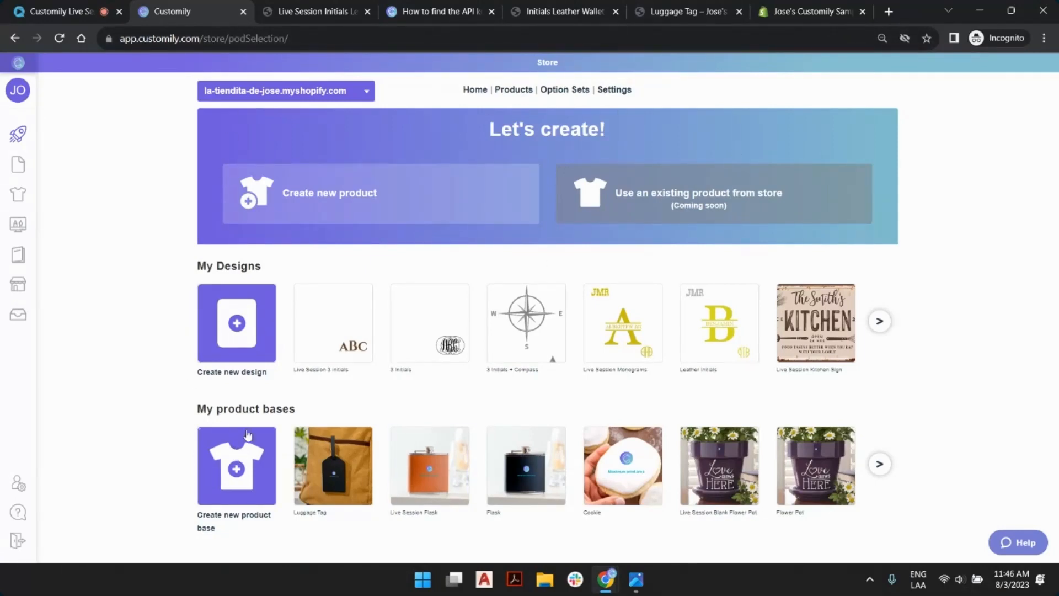
pyautogui.click(238, 469)
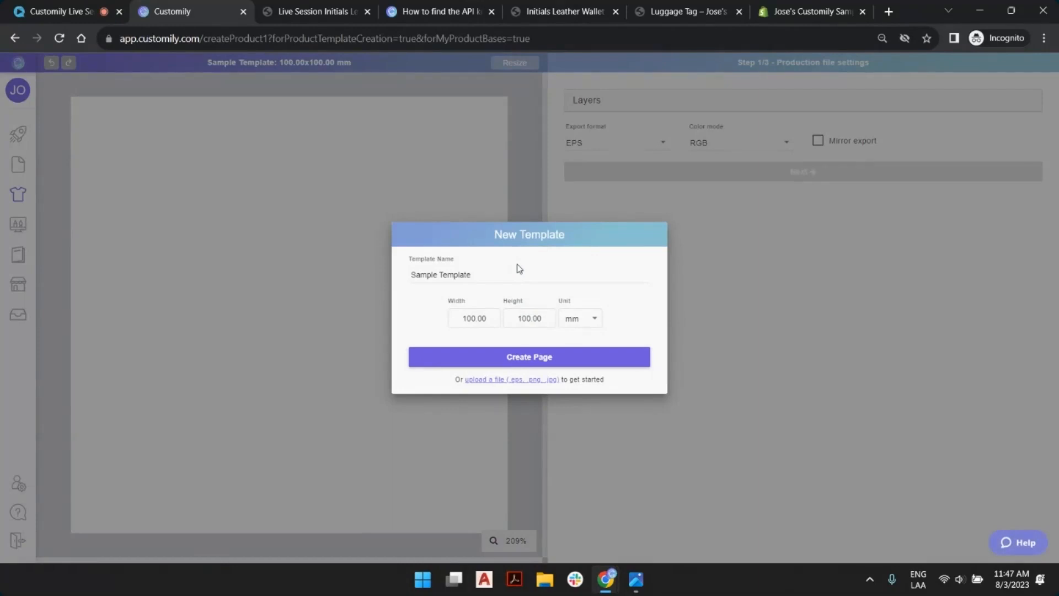
pyautogui.click(482, 321)
pyautogui.click(466, 274)
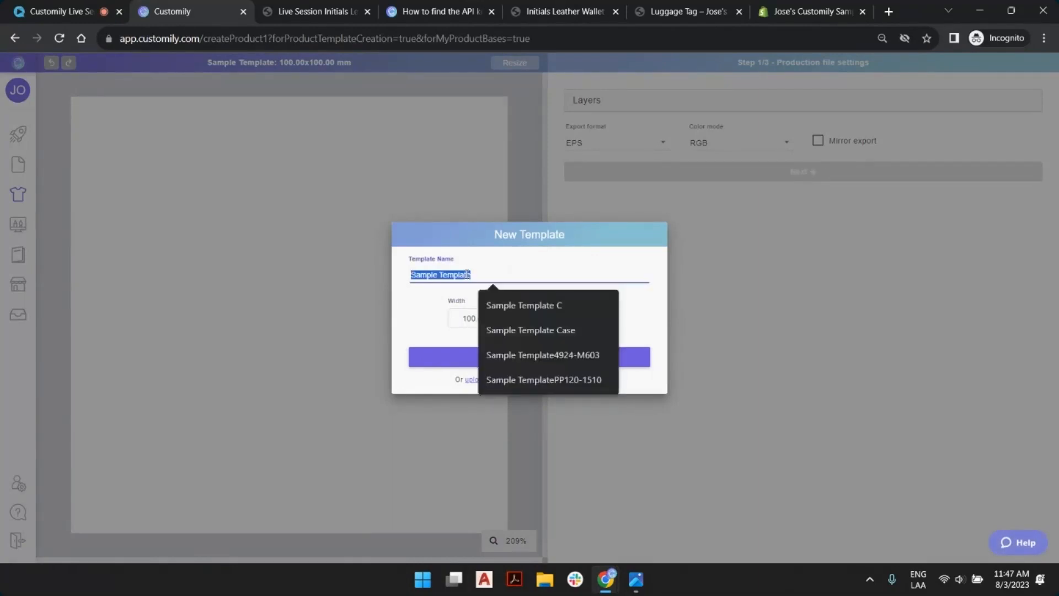
pyautogui.write('Live Ses')
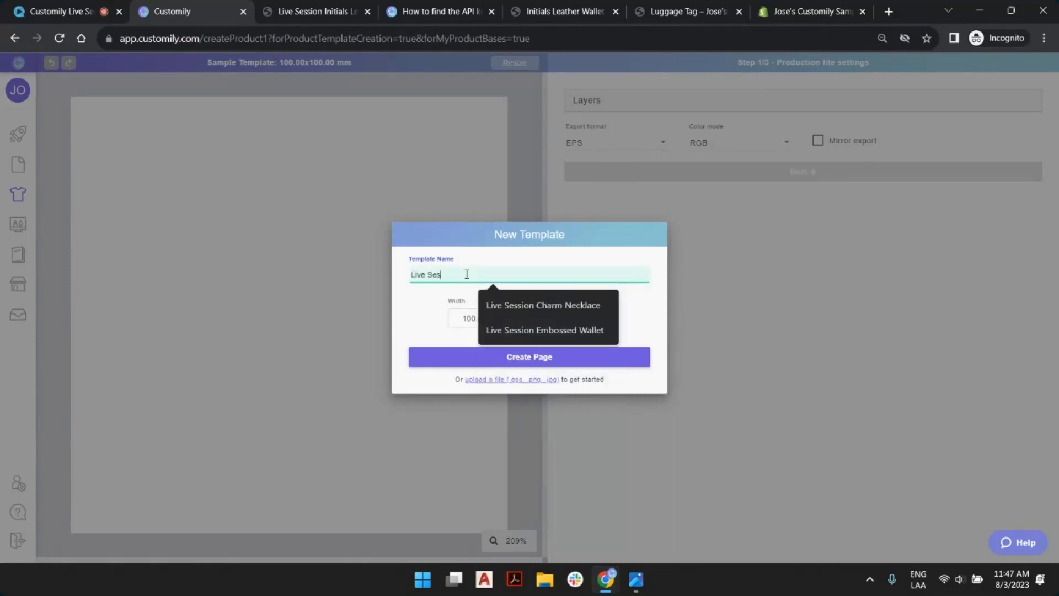
pyautogui.write('sion Lugg')
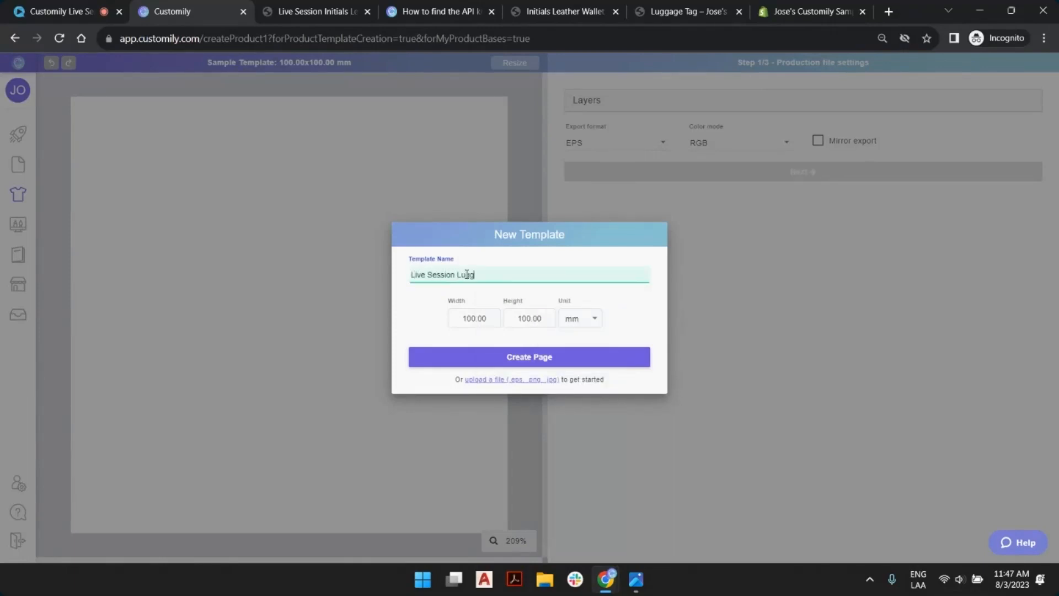
pyautogui.write('age Tag')
# Set the template size to 60 mm wide by 100 mm high and create the page.
pyautogui.click(487, 321)
pyautogui.doubleClick(471, 318)
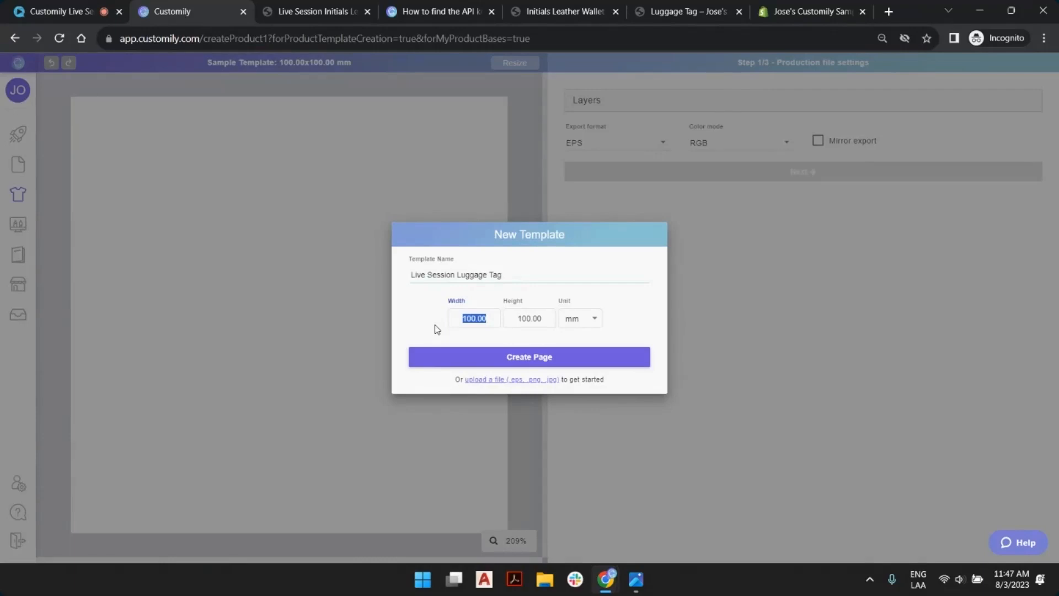
pyautogui.write('60')
pyautogui.press('Tab')
pyautogui.write('100')
pyautogui.click(436, 329)
pyautogui.click(530, 358)
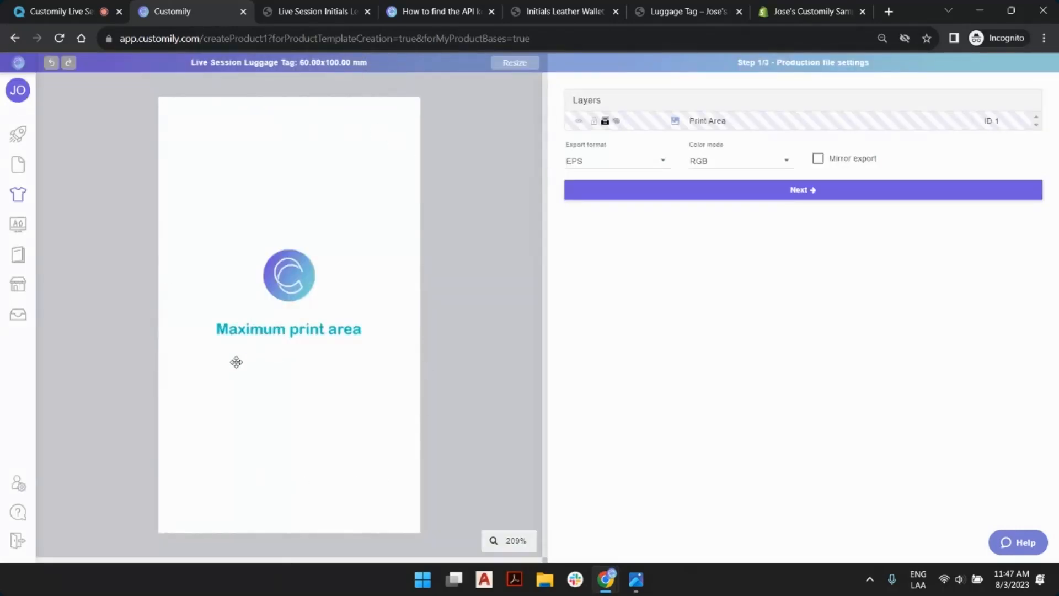
# Set the production file's export format to PDF and continue to the preview settings.
pyautogui.click(662, 164)
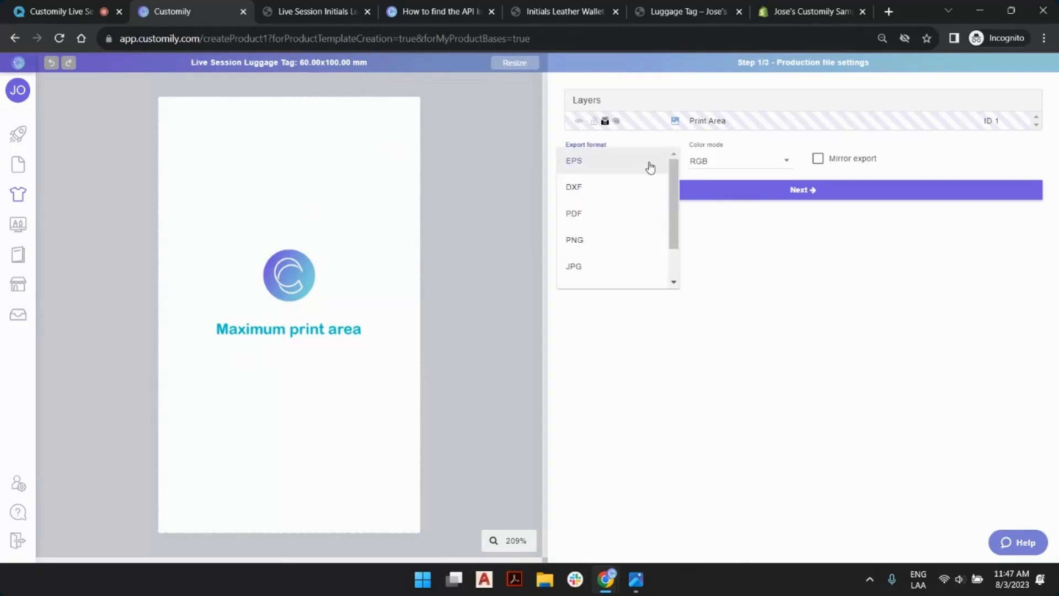
pyautogui.scroll(-2, 634, 199)
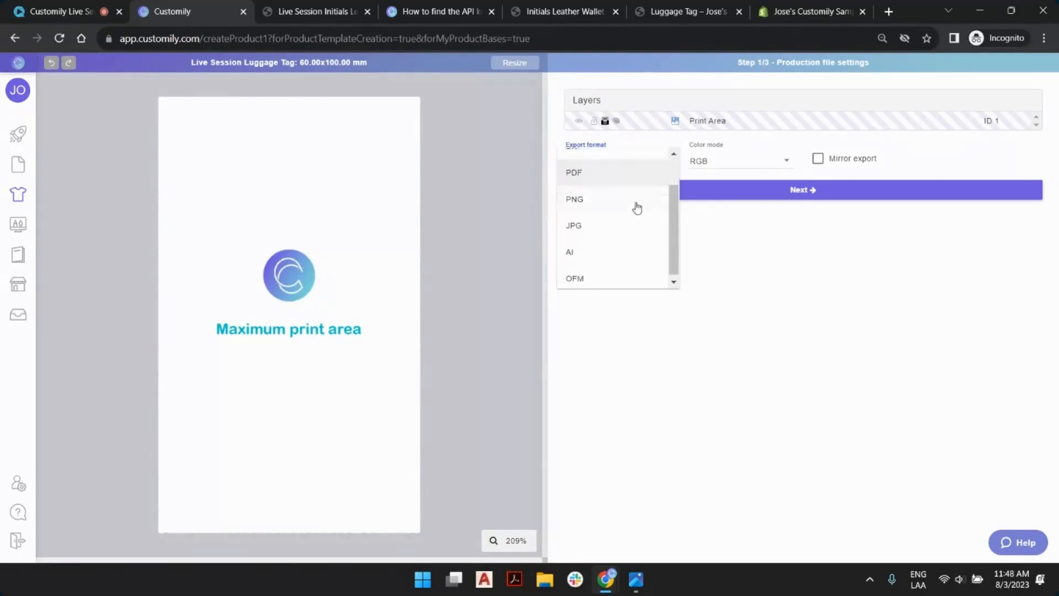
pyautogui.scroll(2, 619, 251)
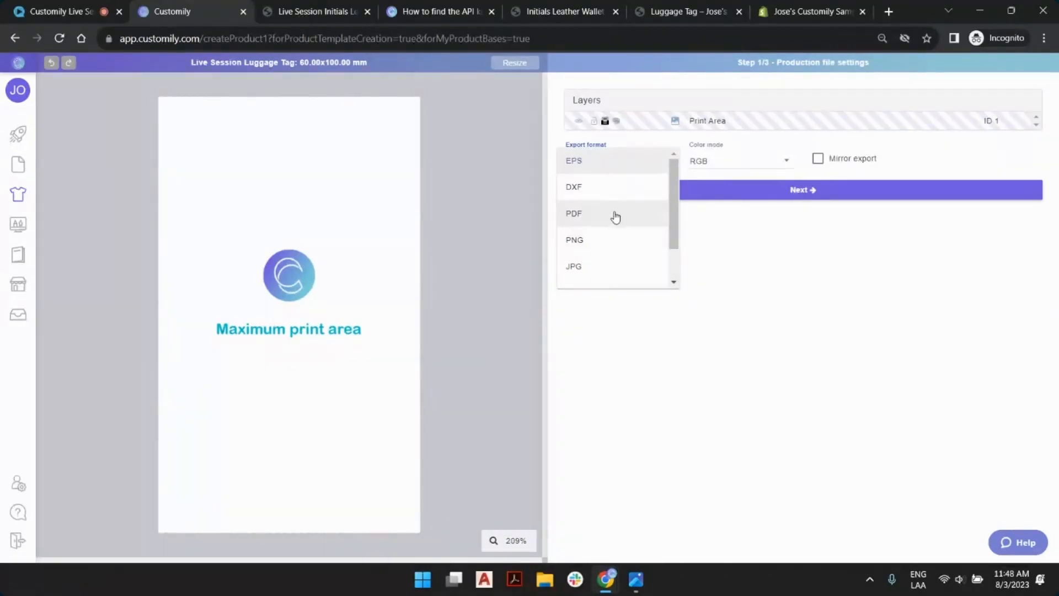
pyautogui.click(615, 213)
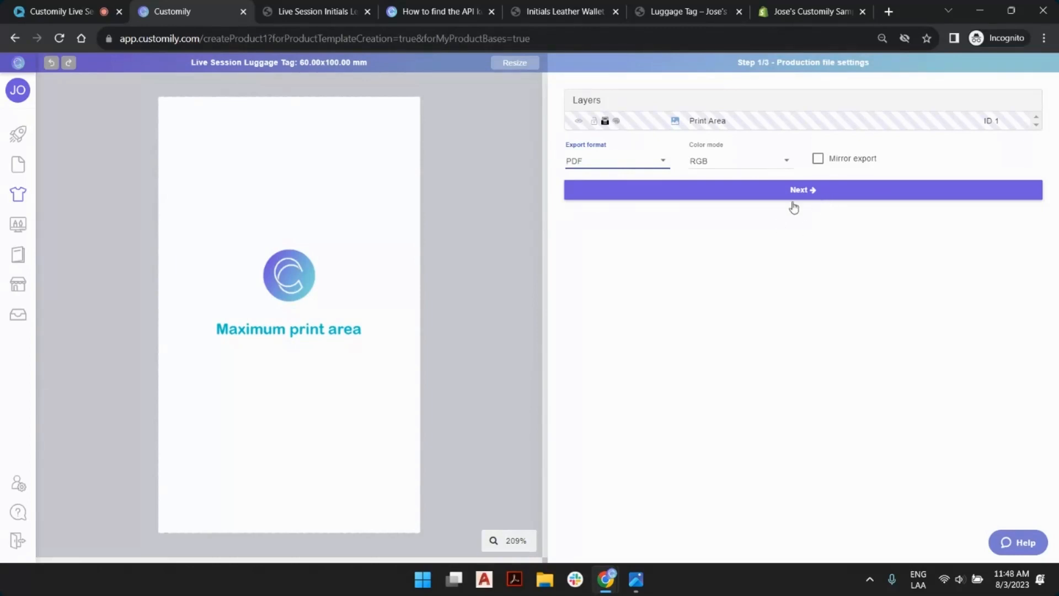
pyautogui.click(820, 200)
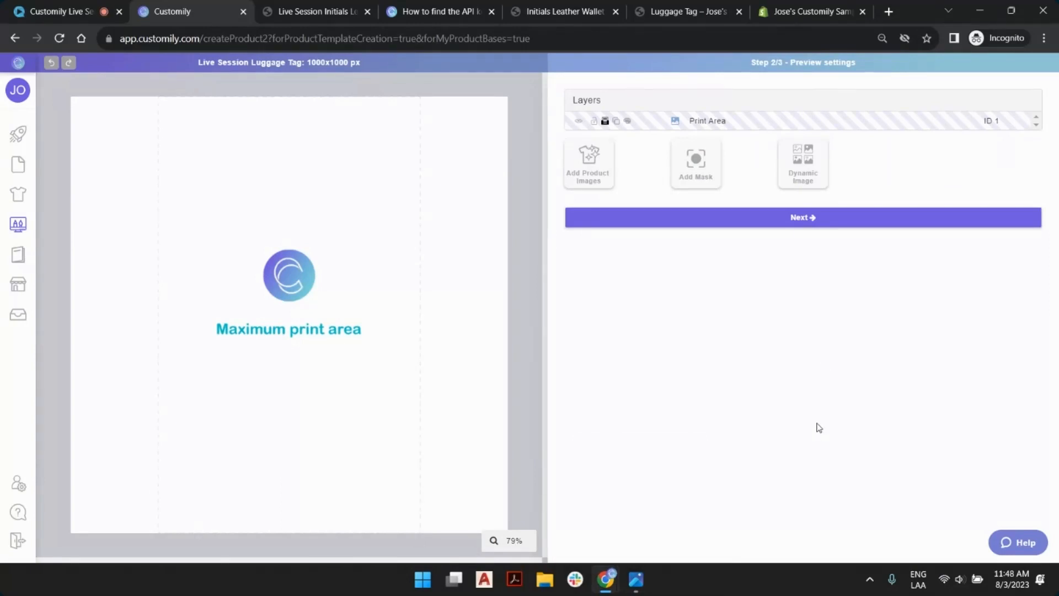
# Switch to the photo viewer and examine the luggage tag reference images original colors.png and original idea.png.
pyautogui.hotkey('alt', 'Tab')
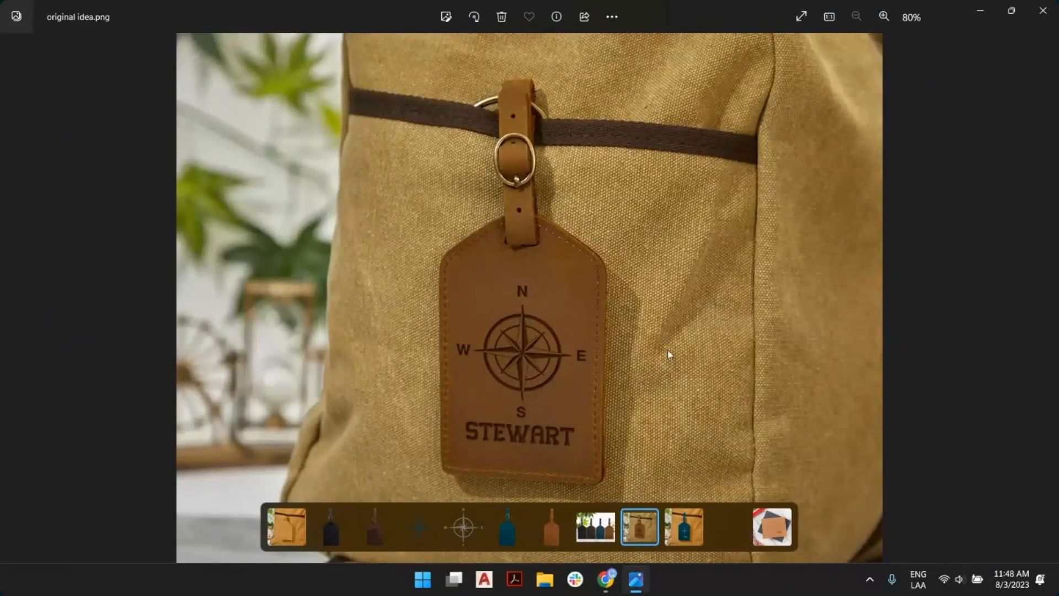
pyautogui.click(595, 529)
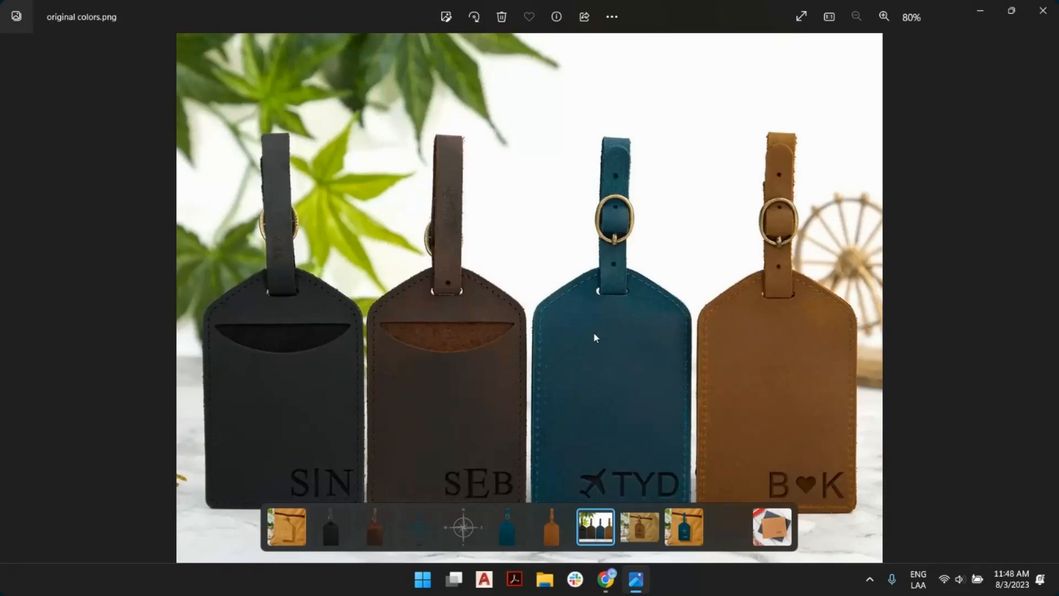
pyautogui.click(634, 533)
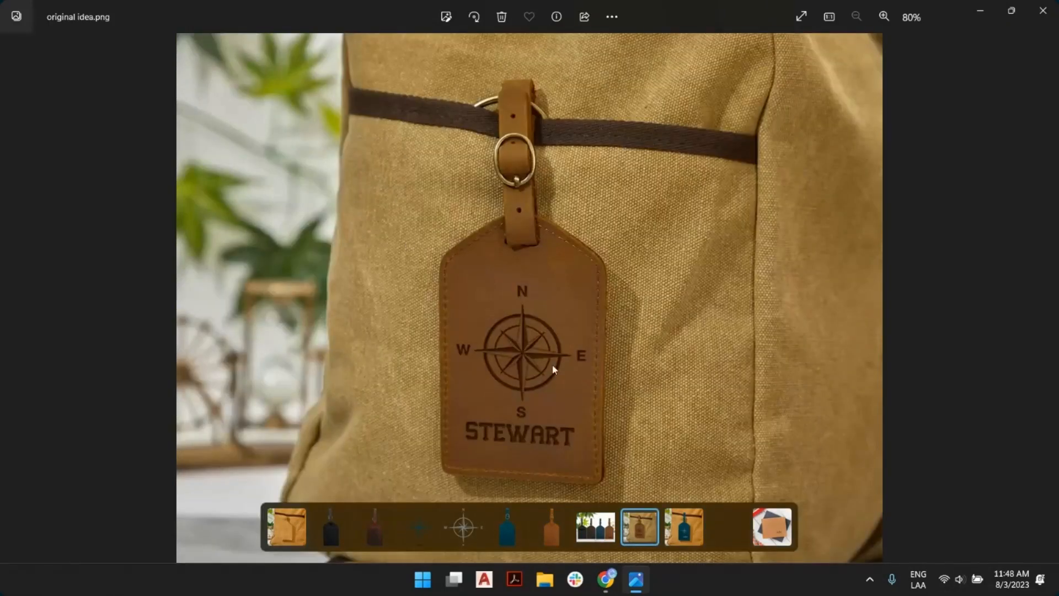
# Look through the prepared image files from Base file.png to Ocre tag.png.
pyautogui.click(283, 535)
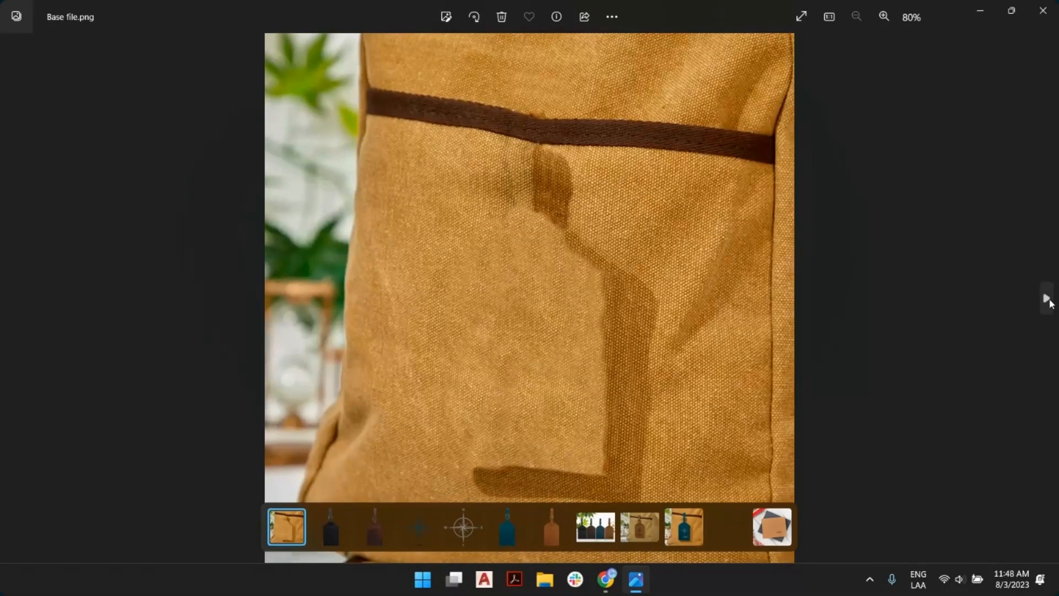
pyautogui.click(1046, 299)
pyautogui.click(1047, 300)
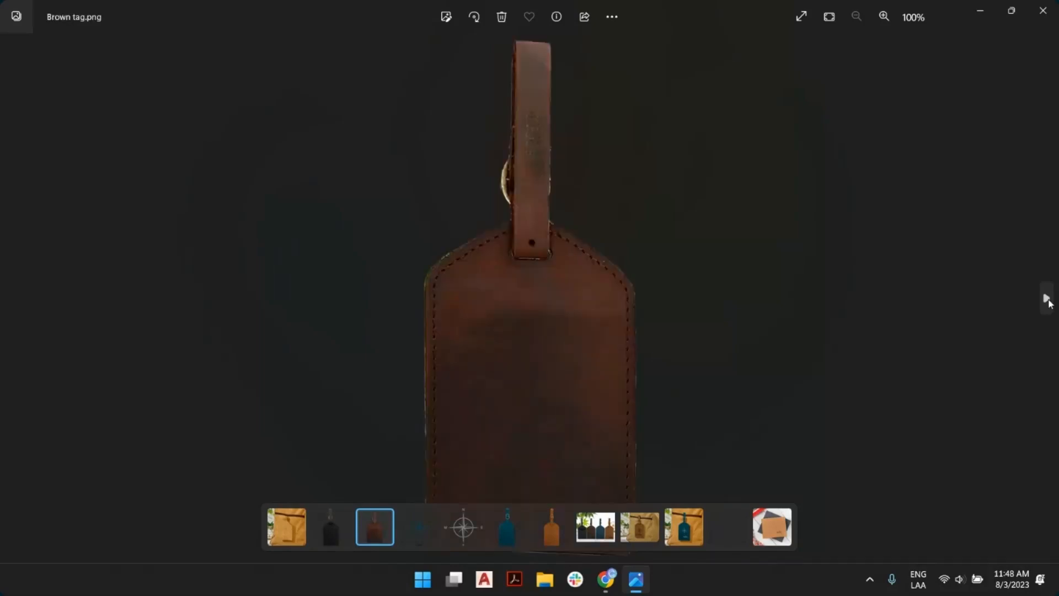
pyautogui.click(1047, 300)
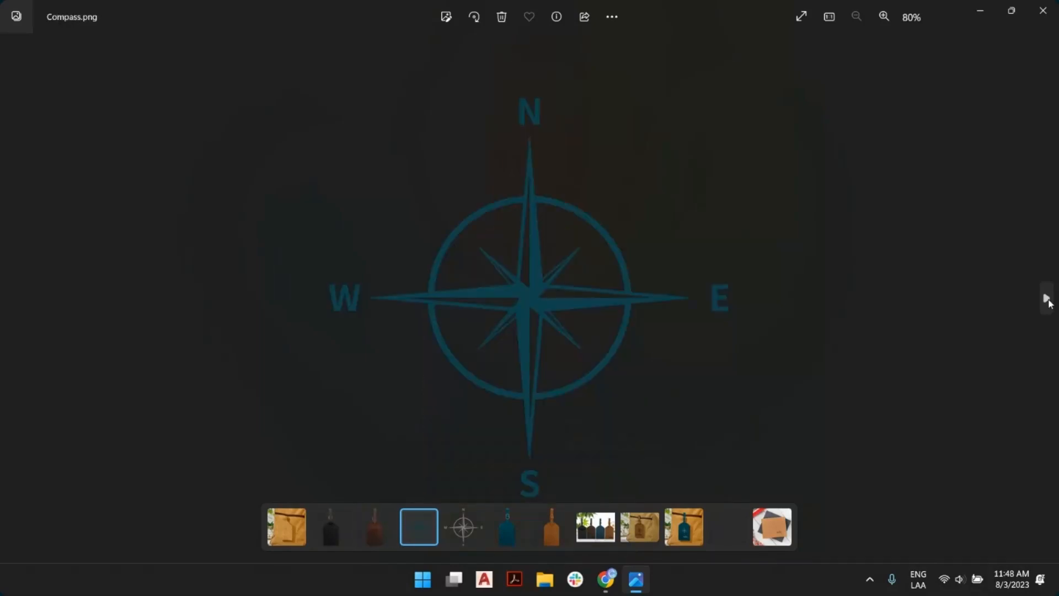
pyautogui.click(1047, 299)
pyautogui.click(1047, 299)
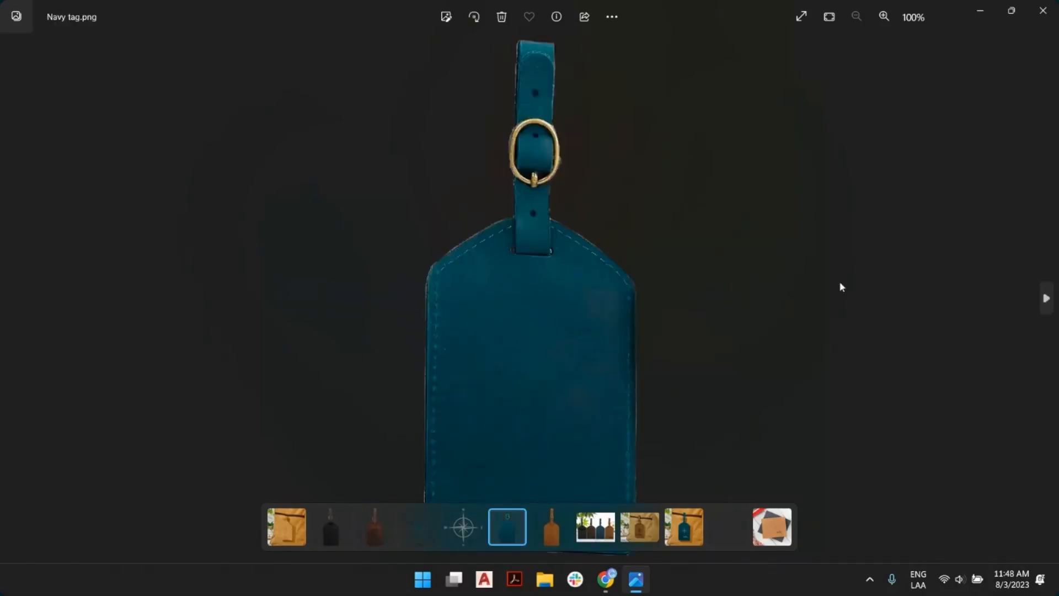
pyautogui.click(1049, 306)
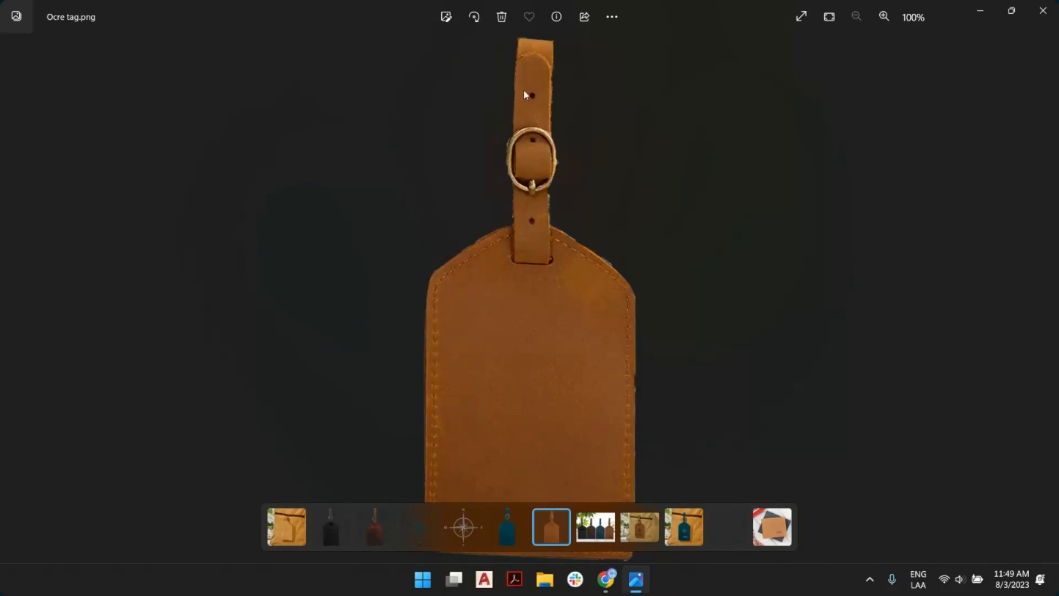
# Compare the black, brown, navy and ocre tag cutouts with the empty bag background in Base file.png.
pyautogui.click(505, 534)
pyautogui.click(367, 522)
pyautogui.click(328, 534)
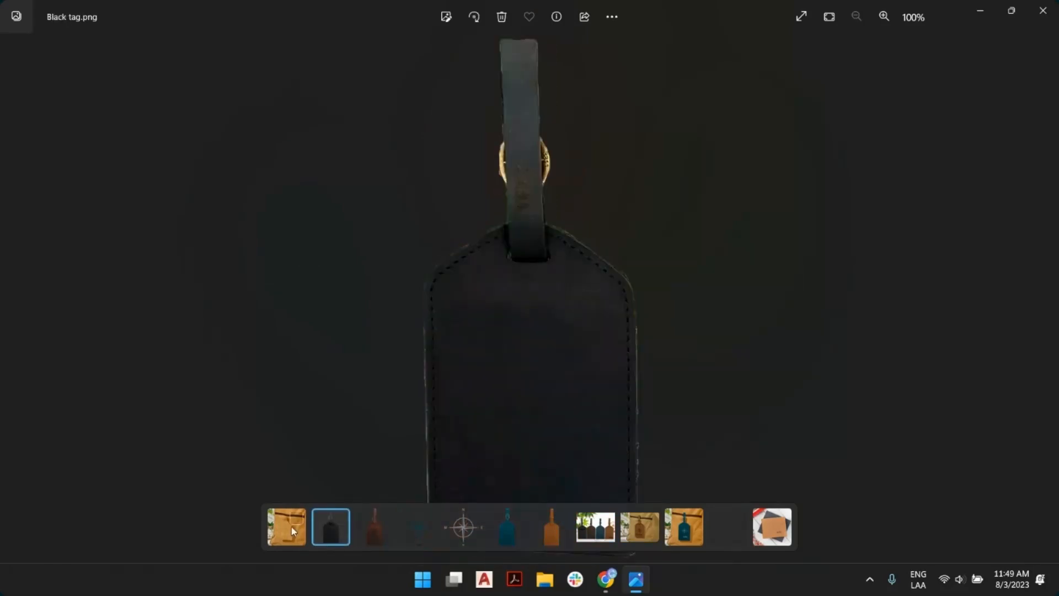
pyautogui.click(289, 531)
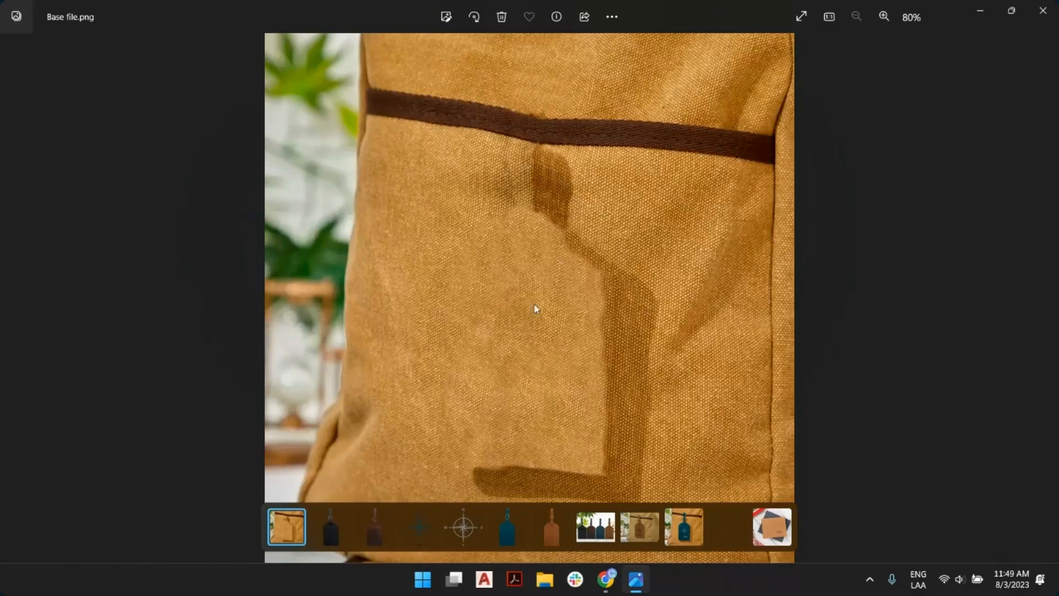
pyautogui.click(329, 529)
pyautogui.click(364, 533)
pyautogui.click(510, 529)
pyautogui.click(549, 530)
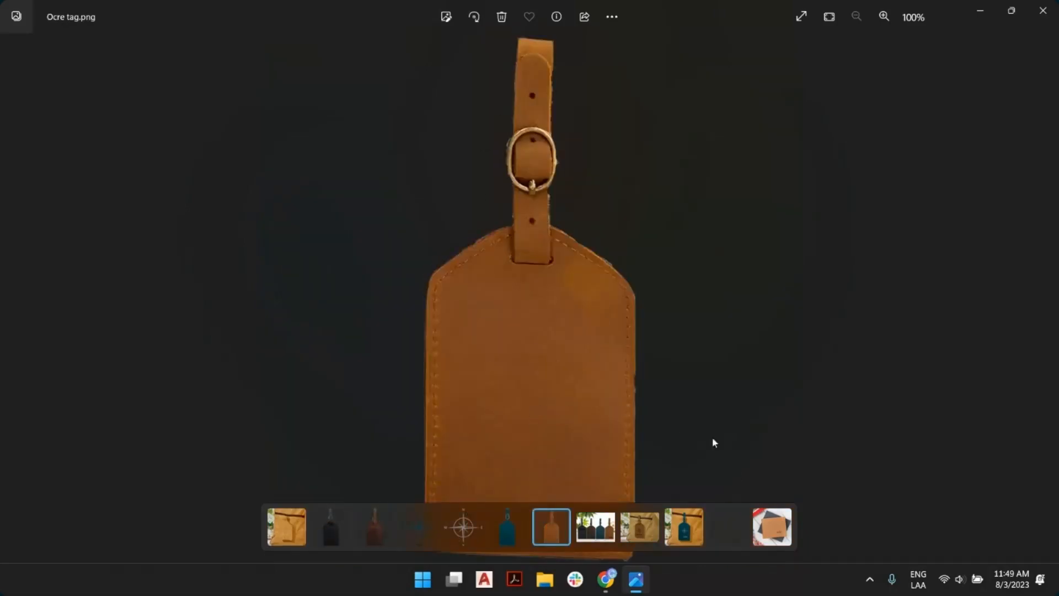
# Return to Customily and add Black tag.png, Brown tag.png, Navy tag.png and Ocre tag.png as product images.
pyautogui.moveTo(605, 579)
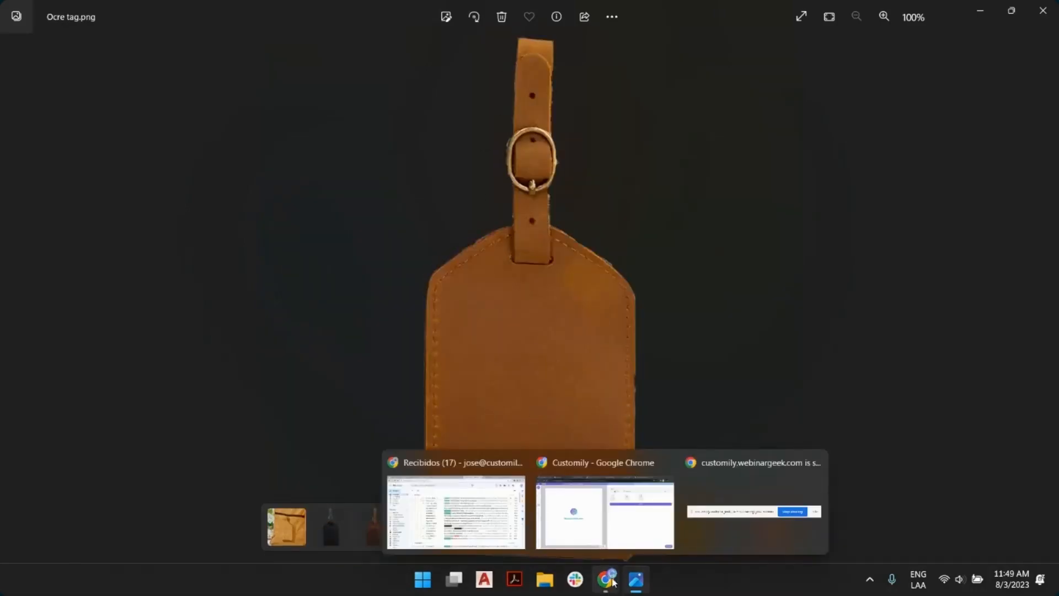
pyautogui.click(587, 521)
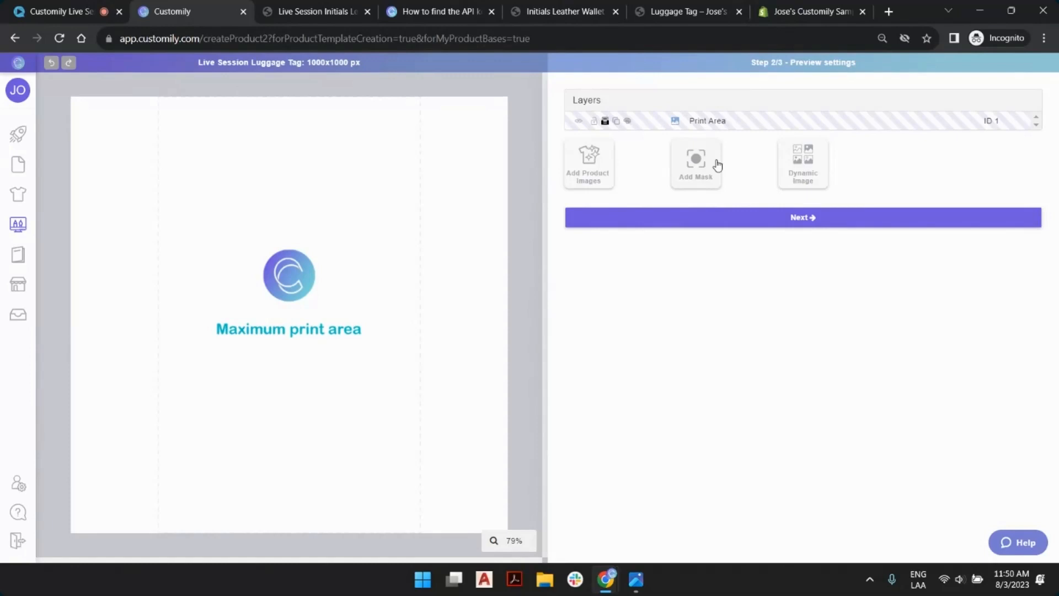
pyautogui.click(596, 168)
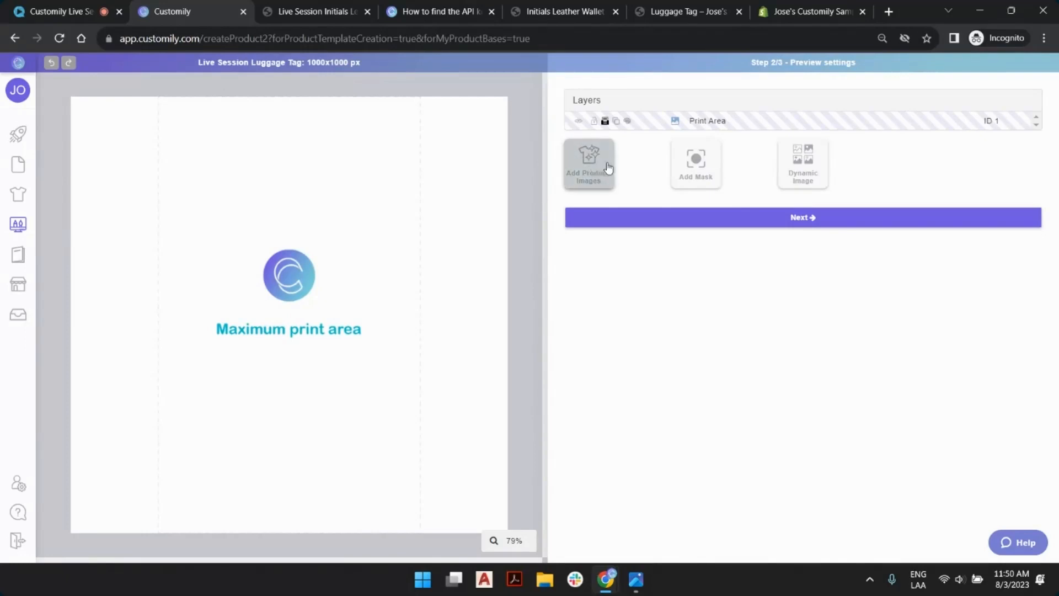
pyautogui.click(580, 161)
pyautogui.click(578, 165)
pyautogui.click(678, 162)
pyautogui.keyDown('ctrl'); pyautogui.click(757, 162); pyautogui.keyUp('ctrl')
pyautogui.keyDown('ctrl'); pyautogui.click(982, 169); pyautogui.keyUp('ctrl')
pyautogui.keyDown('ctrl'); pyautogui.click(602, 242); pyautogui.keyUp('ctrl')
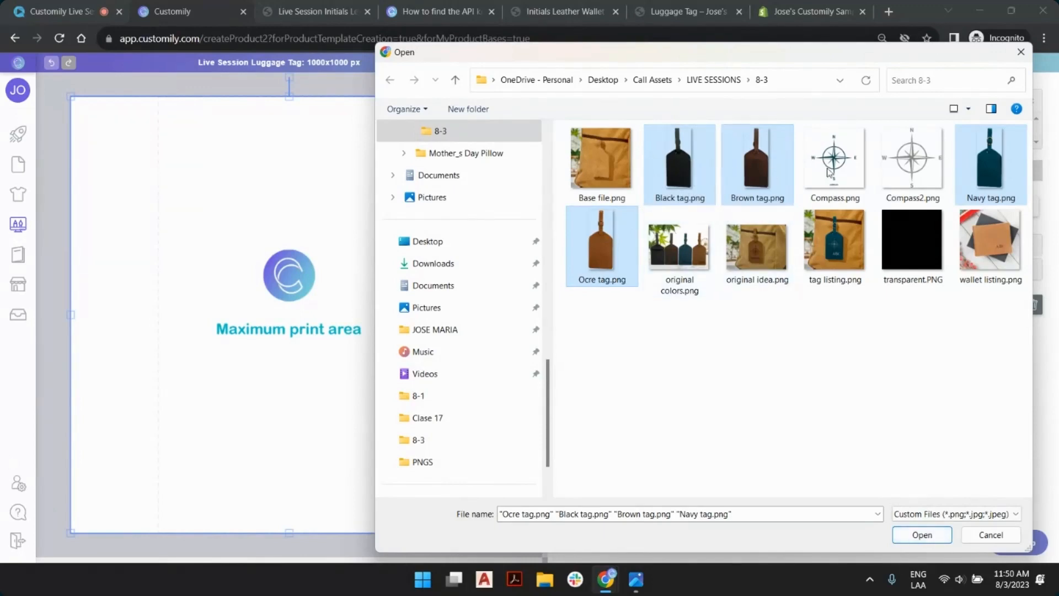
pyautogui.click(920, 535)
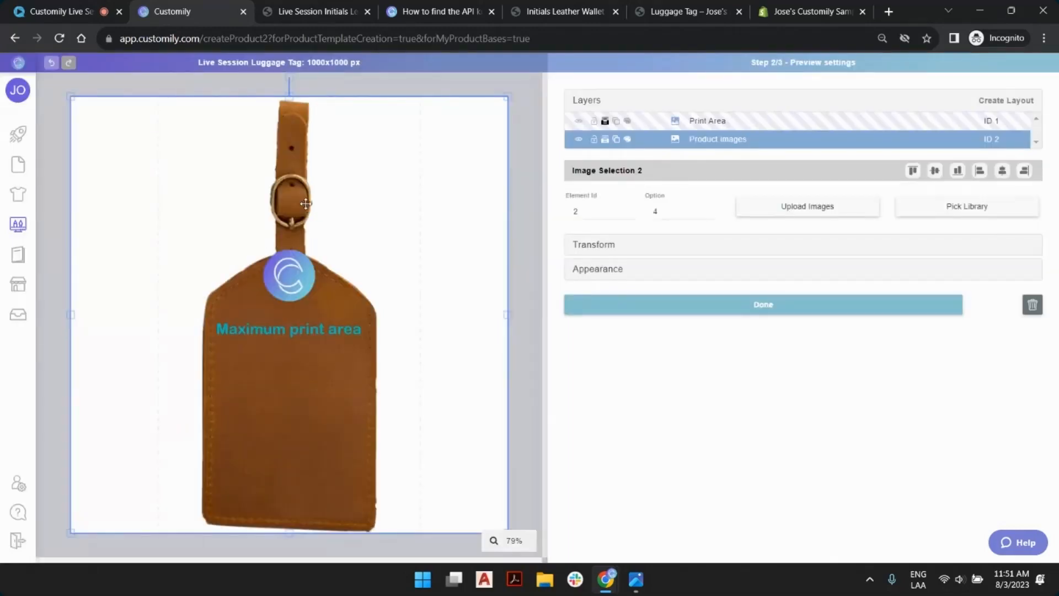
# Shrink the Print Area layer and center it on the tag's leather body, inside the stitching and below the strap.
pyautogui.click(701, 119)
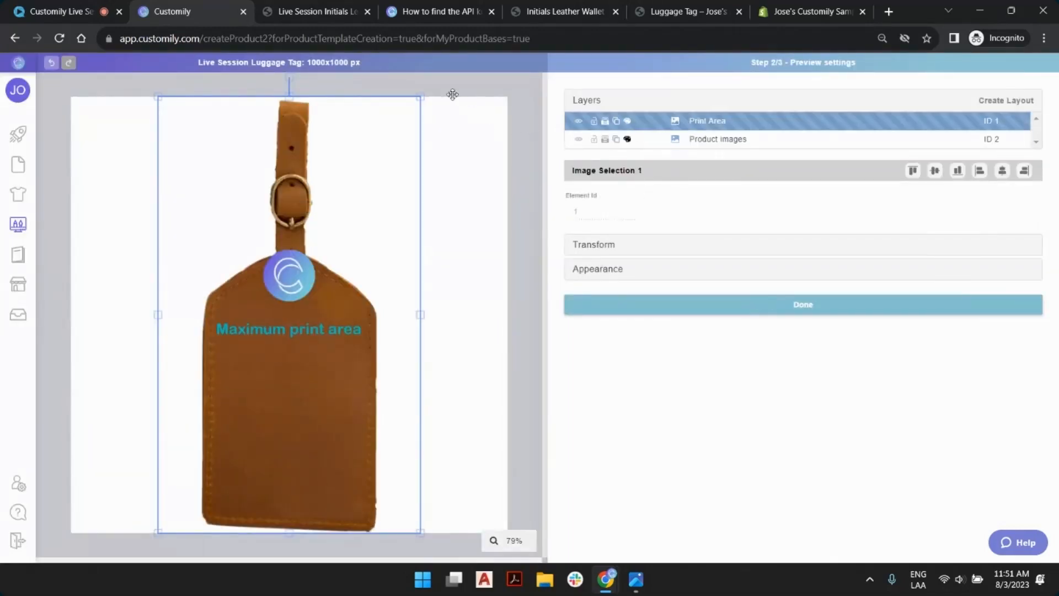
pyautogui.moveTo(420, 97); pyautogui.dragTo(360, 195)
pyautogui.moveTo(311, 277); pyautogui.dragTo(314, 358)
pyautogui.moveTo(360, 279); pyautogui.dragTo(342, 306)
pyautogui.moveTo(323, 330); pyautogui.dragTo(333, 330)
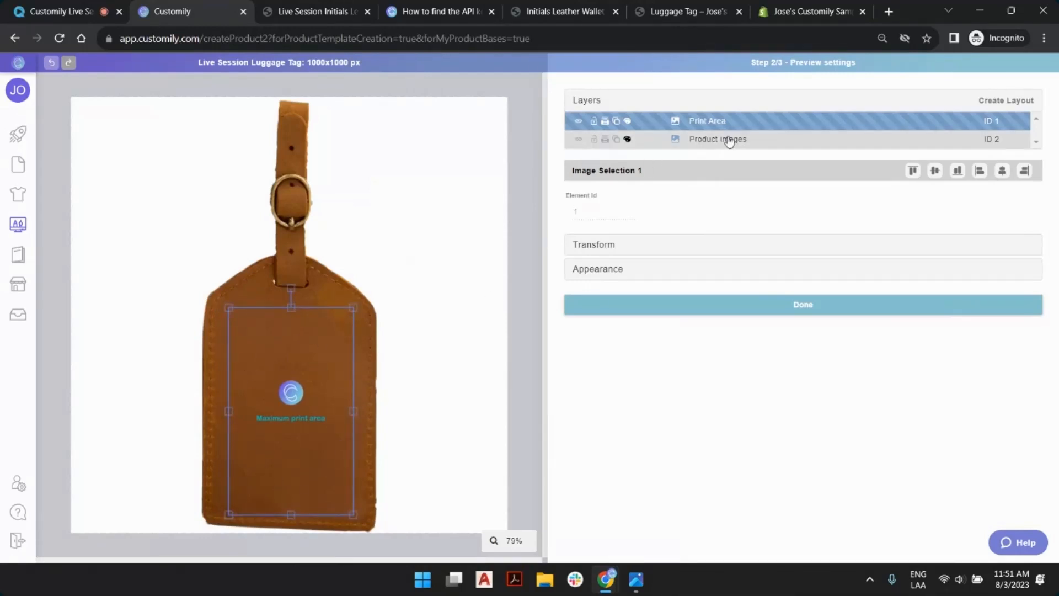
pyautogui.click(529, 112)
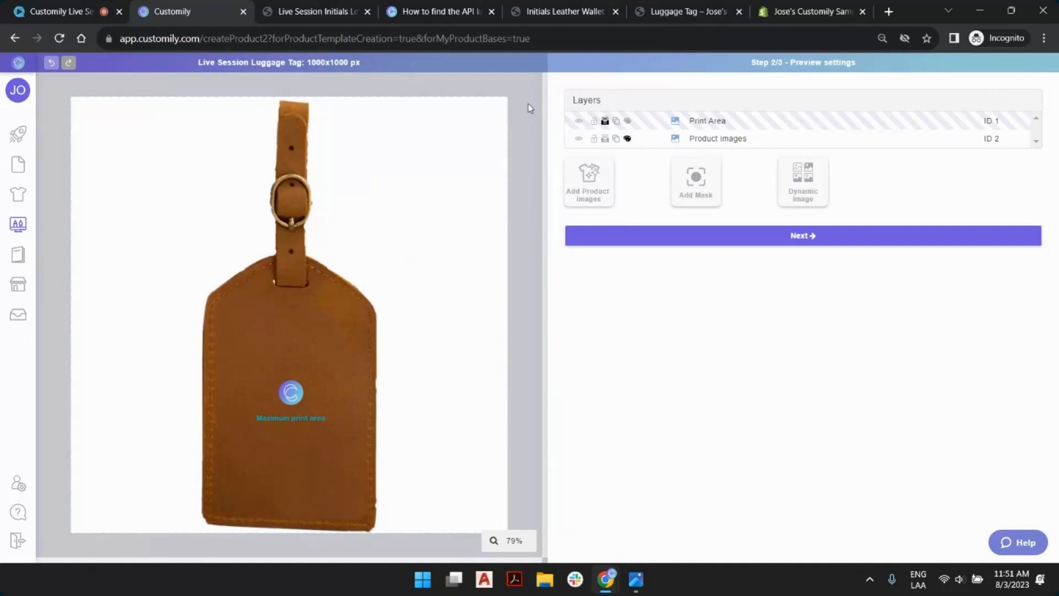
# Step through the Product images layer's options, ending on option 4, to check each tag color against the print area.
pyautogui.click(720, 142)
pyautogui.click(711, 210)
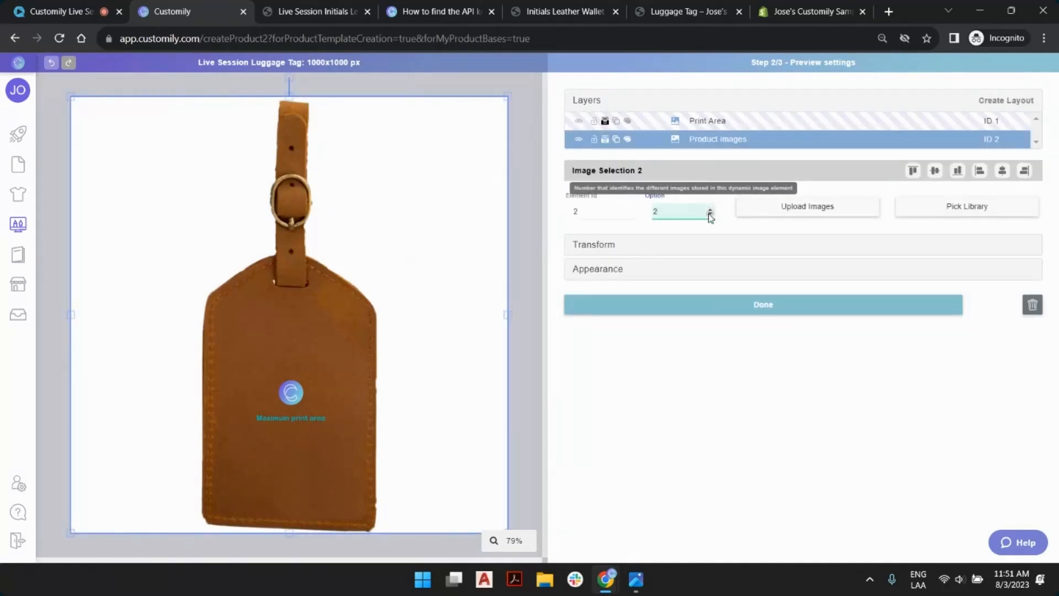
pyautogui.click(711, 209)
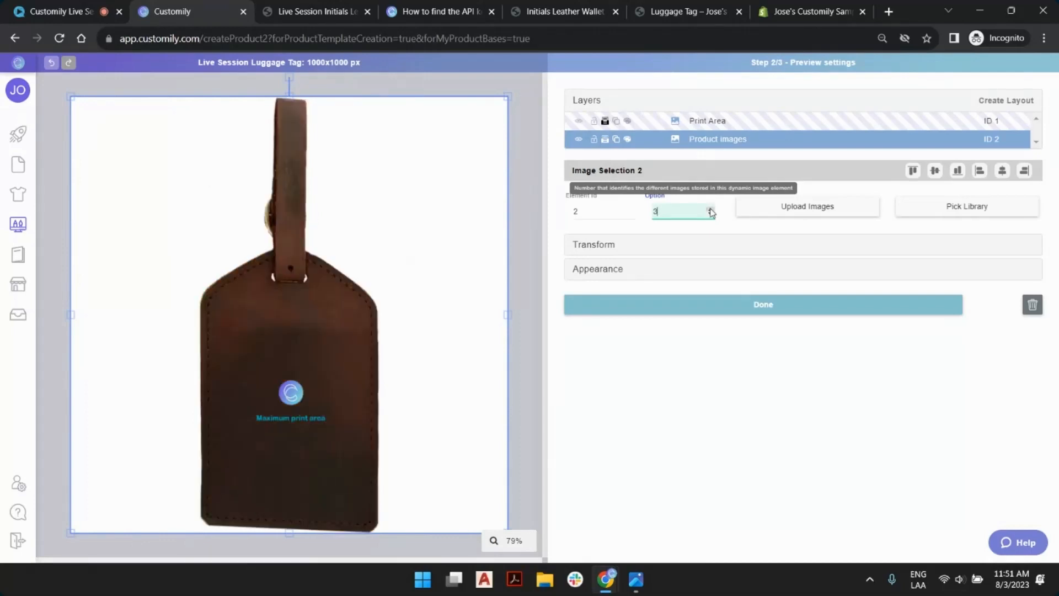
pyautogui.click(711, 210)
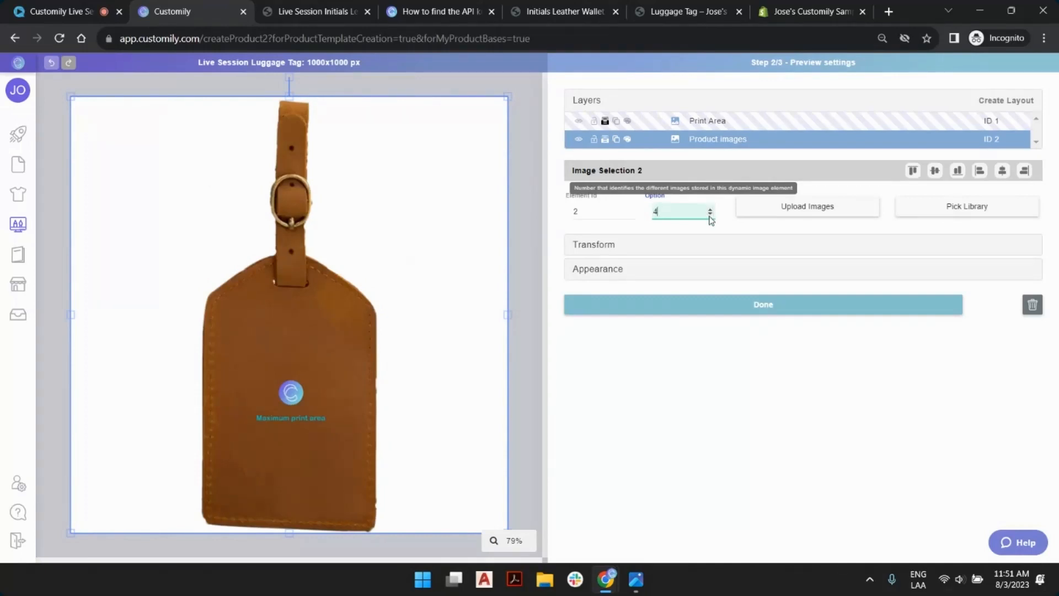
# Step the Product images layer back from option 4 to option 1, checking each tag color and the Print Area bounds.
pyautogui.click(710, 215)
pyautogui.click(710, 215)
pyautogui.click(709, 215)
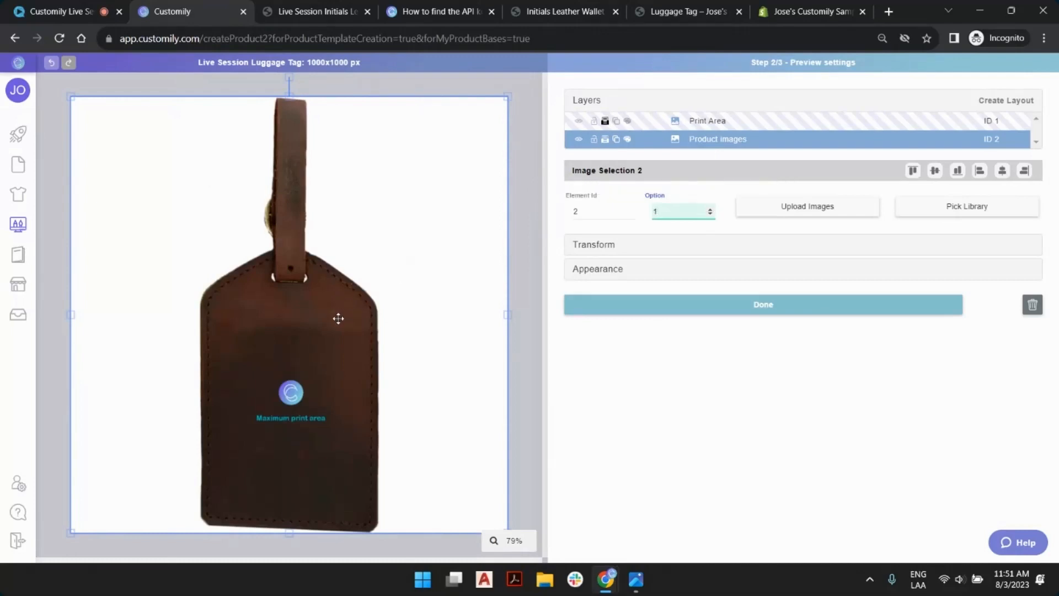
pyautogui.click(339, 318)
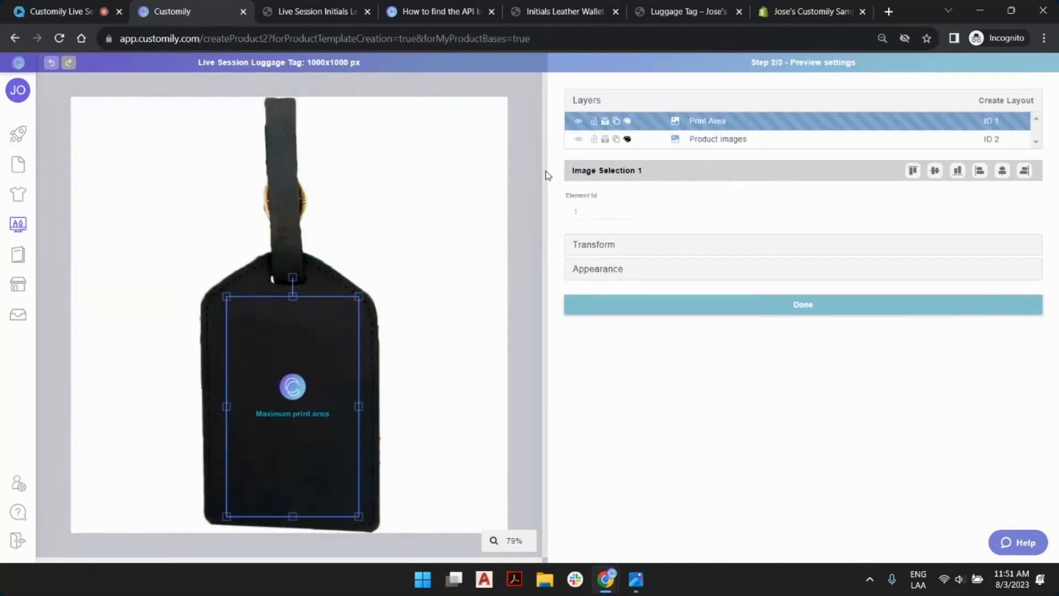
pyautogui.click(519, 156)
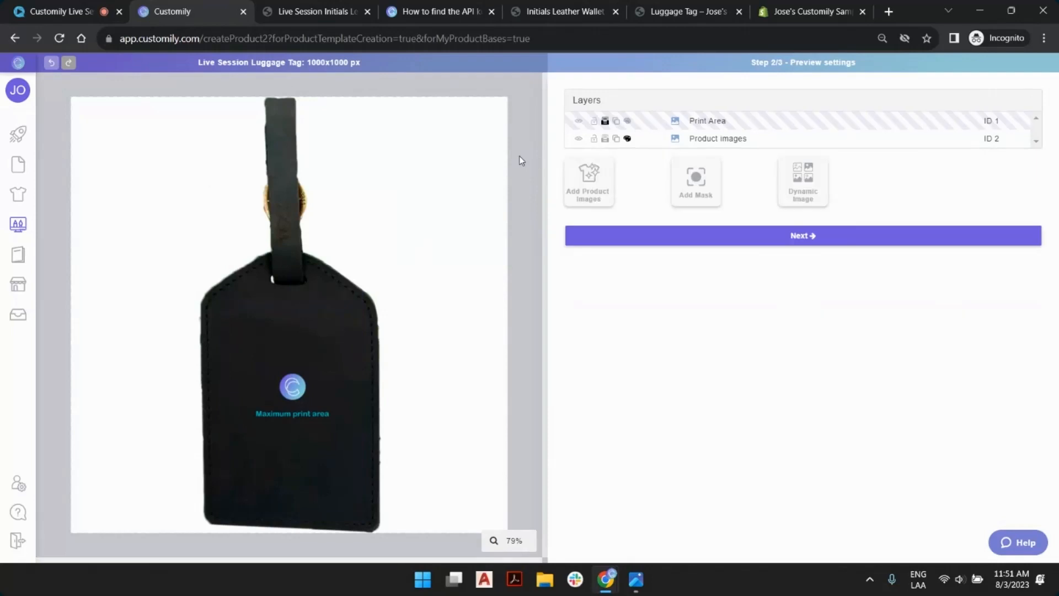
# Add a dynamic image layer to the preview and upload Base file.png into it.
pyautogui.click(815, 192)
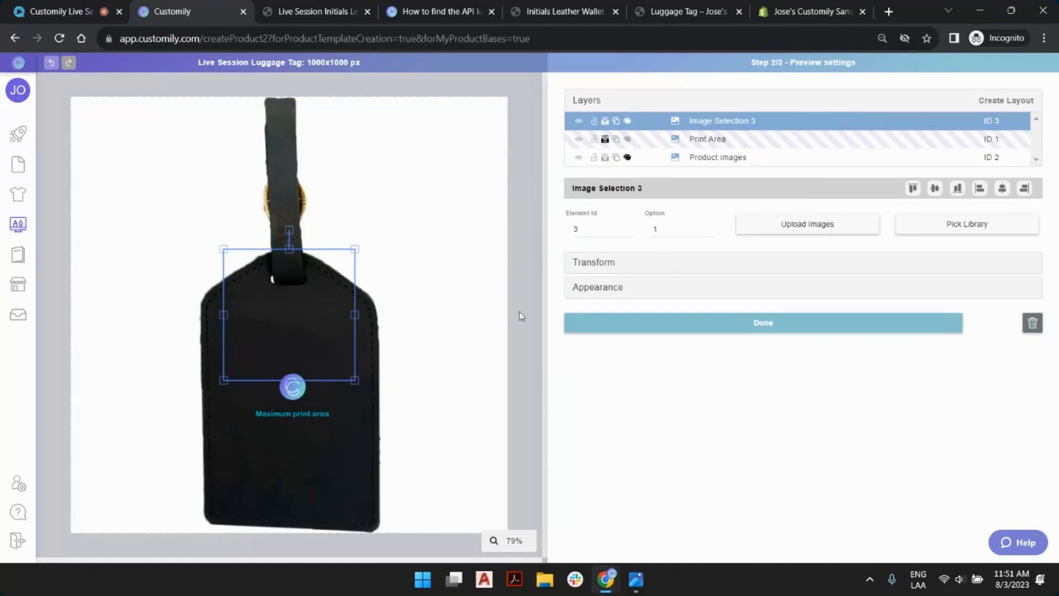
pyautogui.click(801, 229)
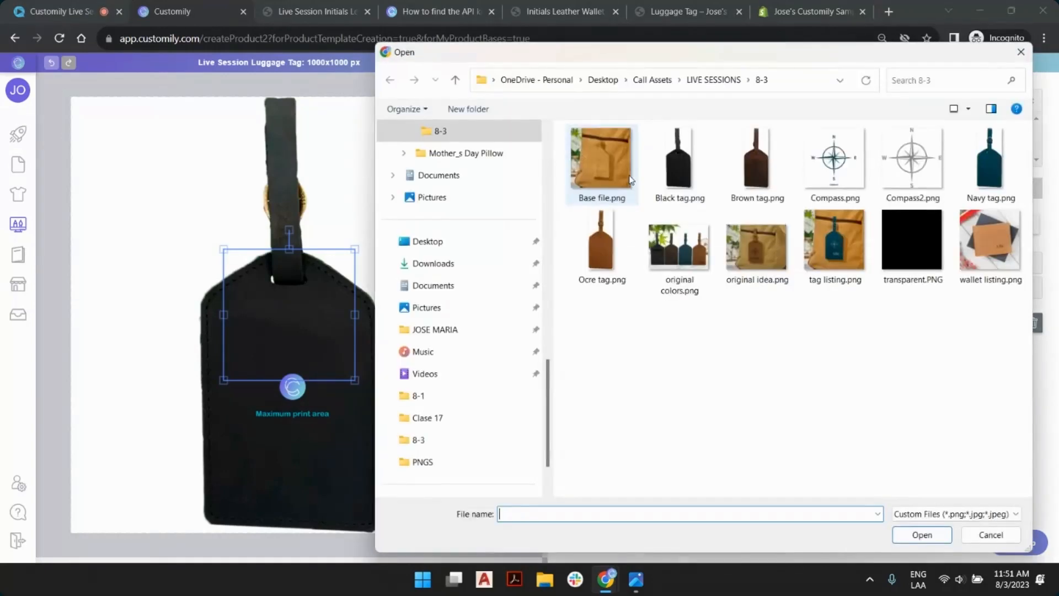
pyautogui.doubleClick(604, 164)
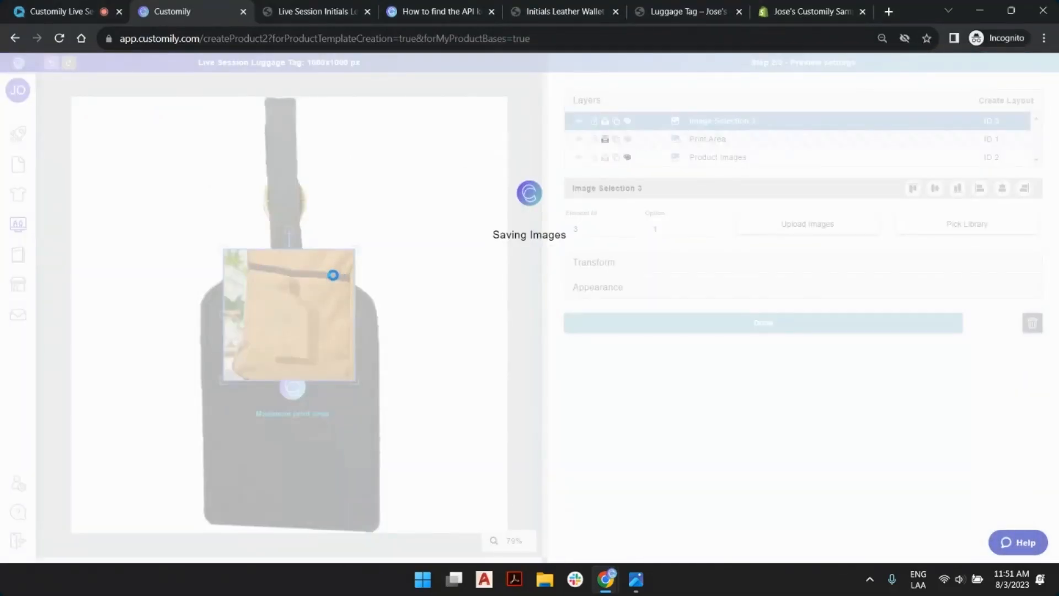
# Set the bag background image's width and height to 1000 px and send it behind the tag and print area.
pyautogui.click(598, 264)
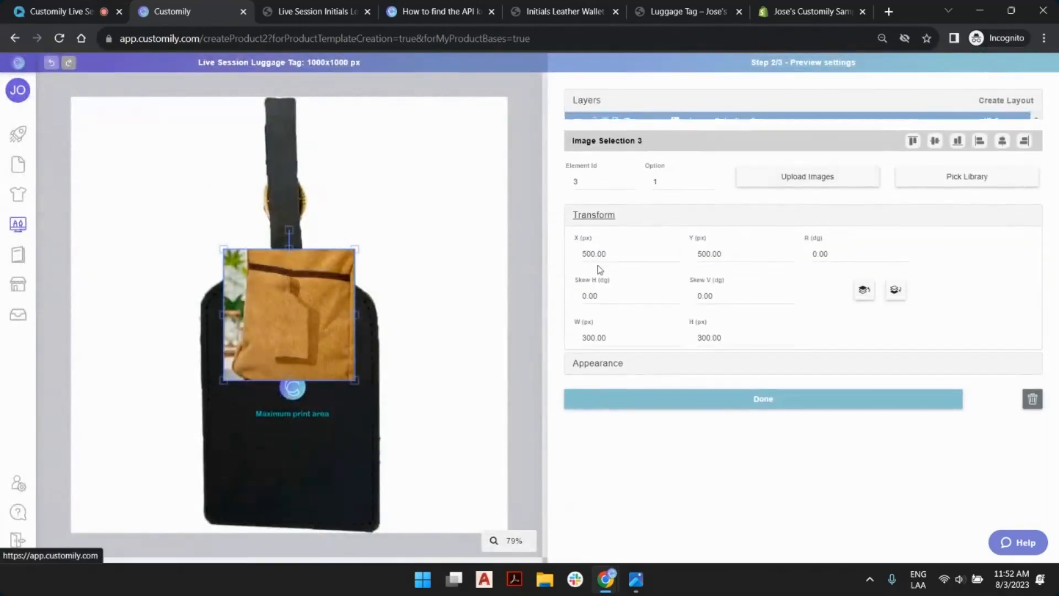
pyautogui.moveTo(619, 328); pyautogui.dragTo(557, 330)
pyautogui.write('100')
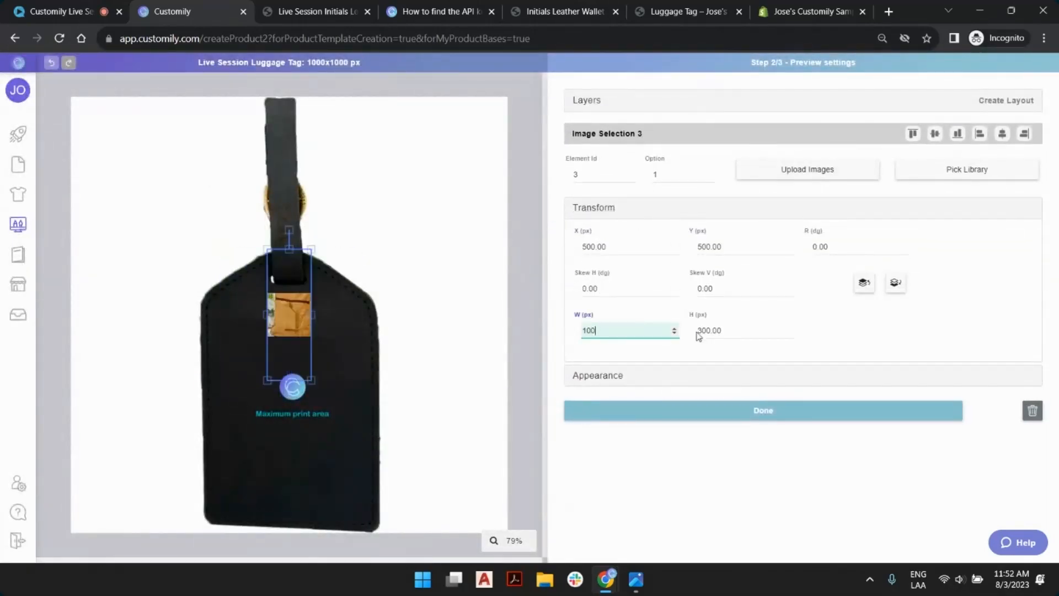
pyautogui.write('0')
pyautogui.press('Tab')
pyautogui.write('100')
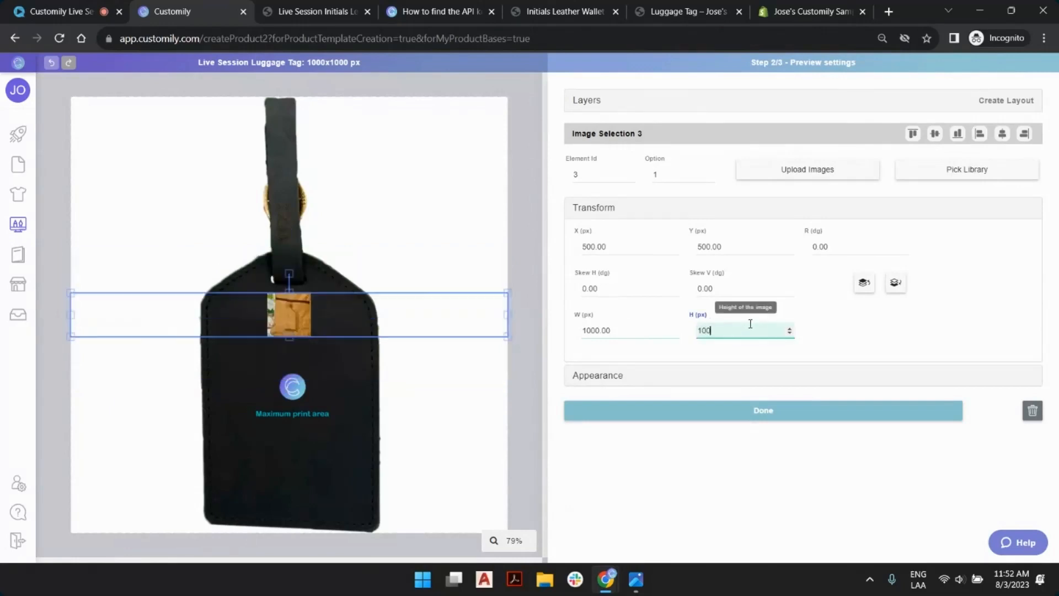
pyautogui.write('0')
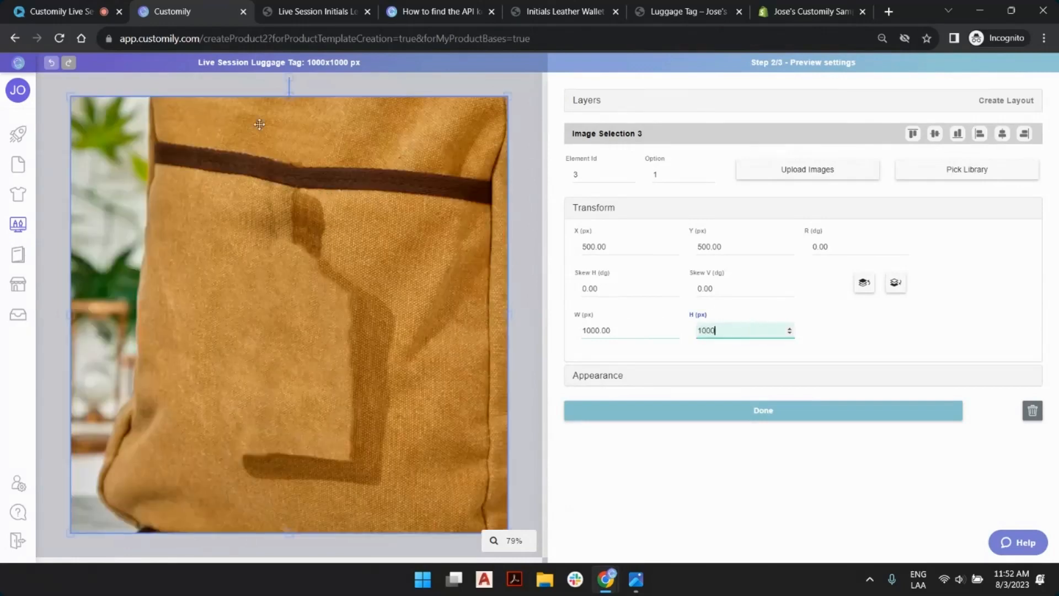
pyautogui.click(899, 287)
pyautogui.click(899, 287)
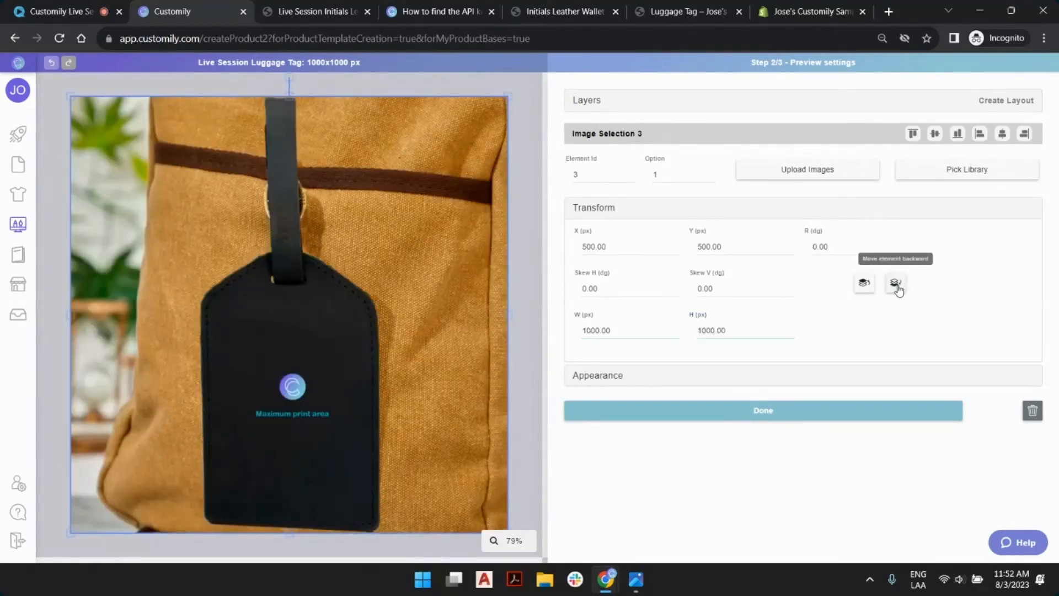
# Select the Product images and Print Area layers together, scale them down and align the tag with its shadow on the bag.
pyautogui.click(595, 98)
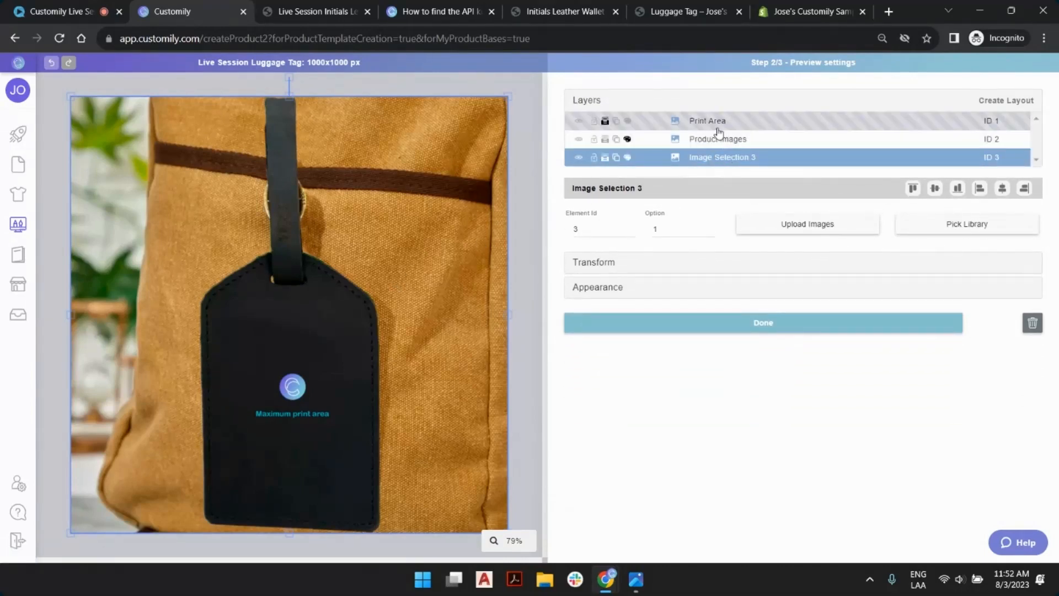
pyautogui.click(713, 140)
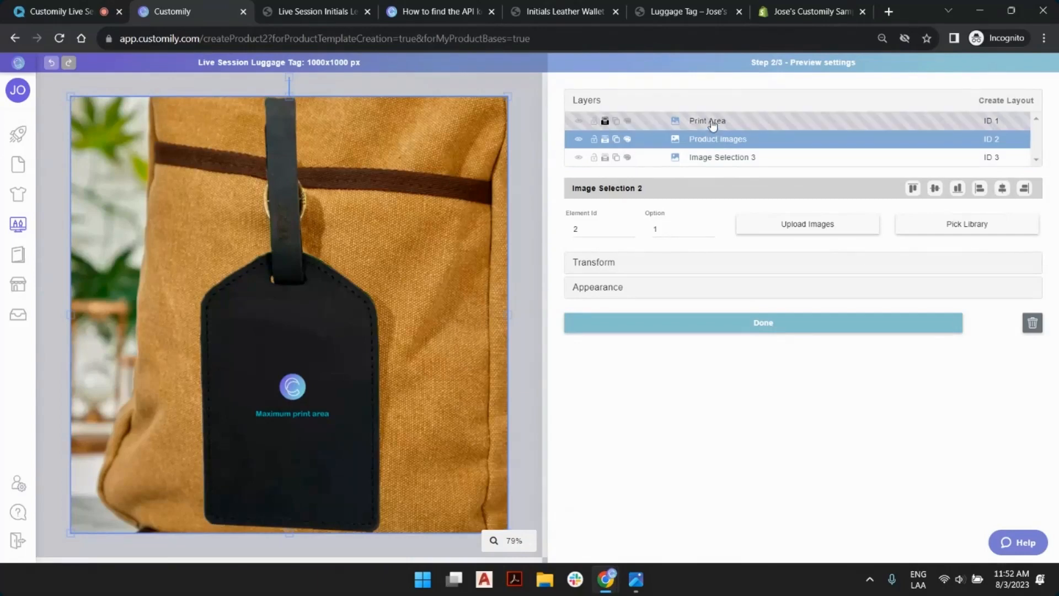
pyautogui.keyDown('shift'); pyautogui.click(709, 122); pyautogui.keyUp('shift')
pyautogui.moveTo(75, 99); pyautogui.dragTo(226, 150)
pyautogui.moveTo(418, 413)
pyautogui.mouseDown()
pyautogui.moveTo(473, 468)
pyautogui.moveTo(407, 415)
pyautogui.mouseUp()
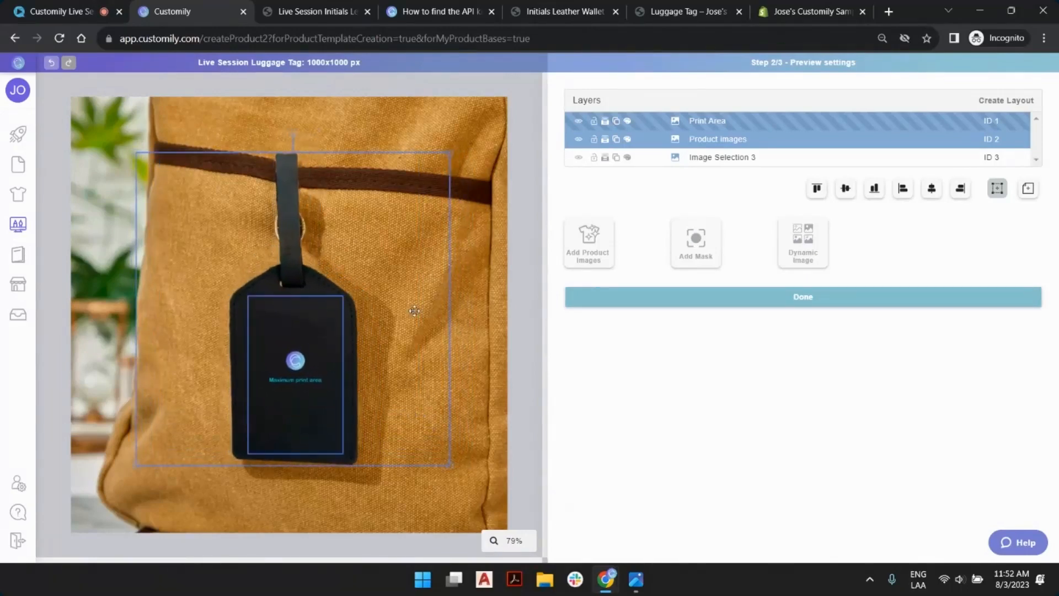
pyautogui.moveTo(448, 153); pyautogui.dragTo(462, 141)
pyautogui.moveTo(437, 223); pyautogui.dragTo(438, 225)
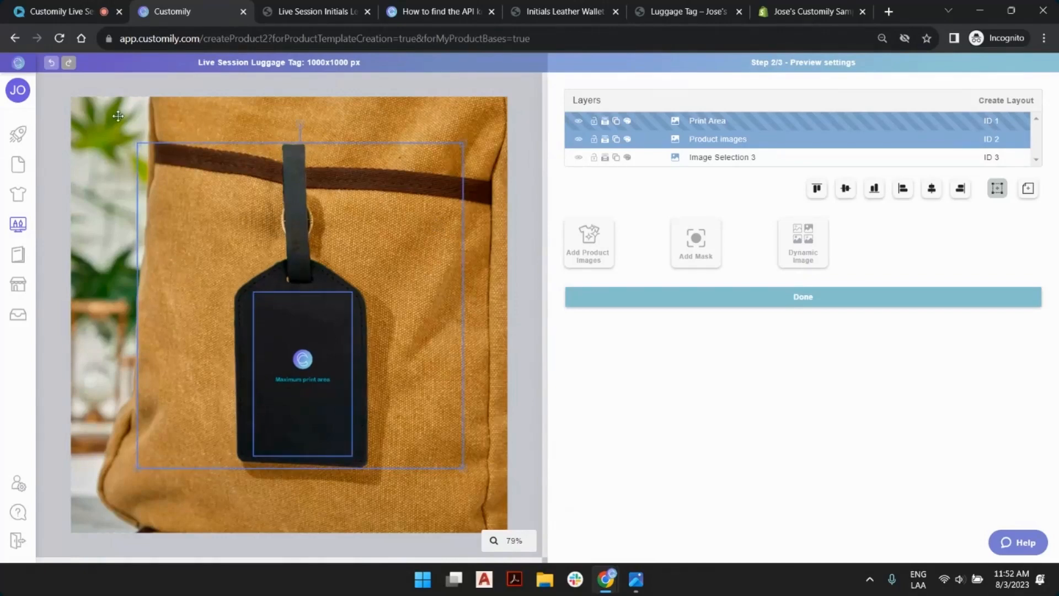
pyautogui.moveTo(137, 143); pyautogui.dragTo(133, 139)
pyautogui.moveTo(201, 188); pyautogui.dragTo(203, 190)
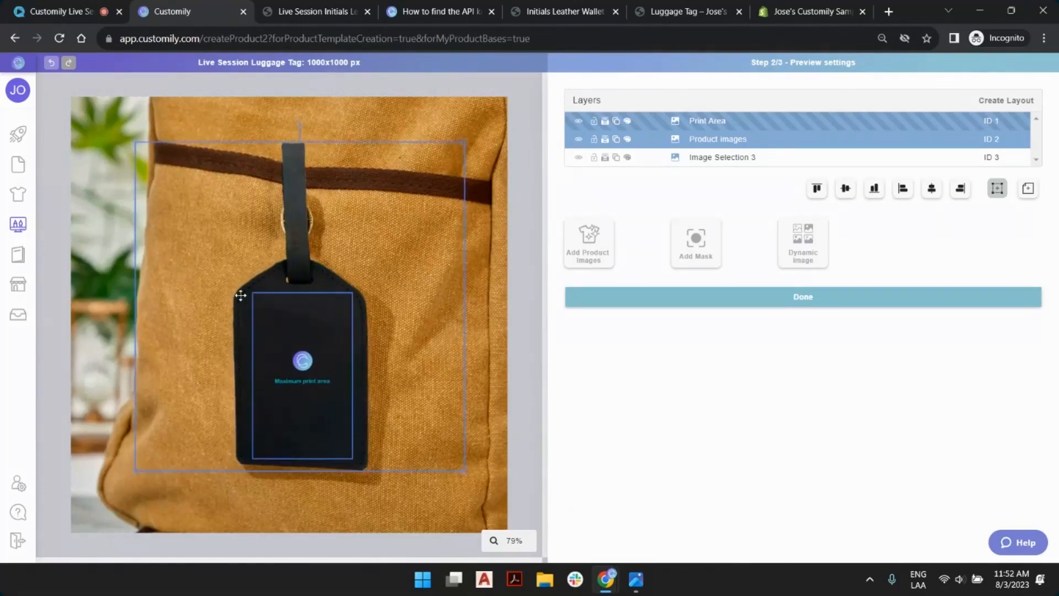
# Step the Product images layer through options 2 to 4 to check each tag color against the bag background.
pyautogui.click(714, 141)
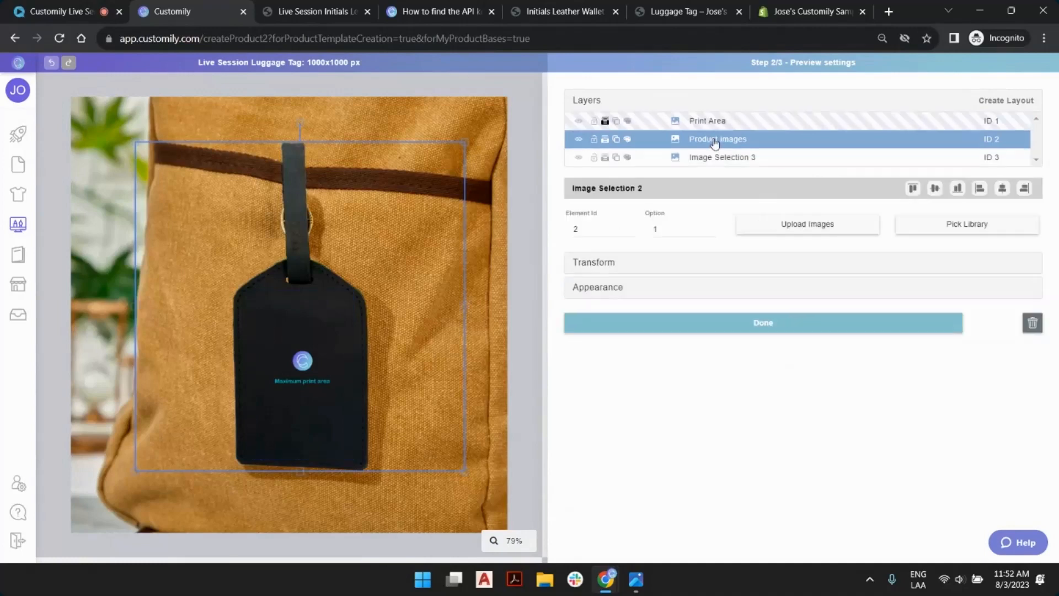
pyautogui.click(710, 227)
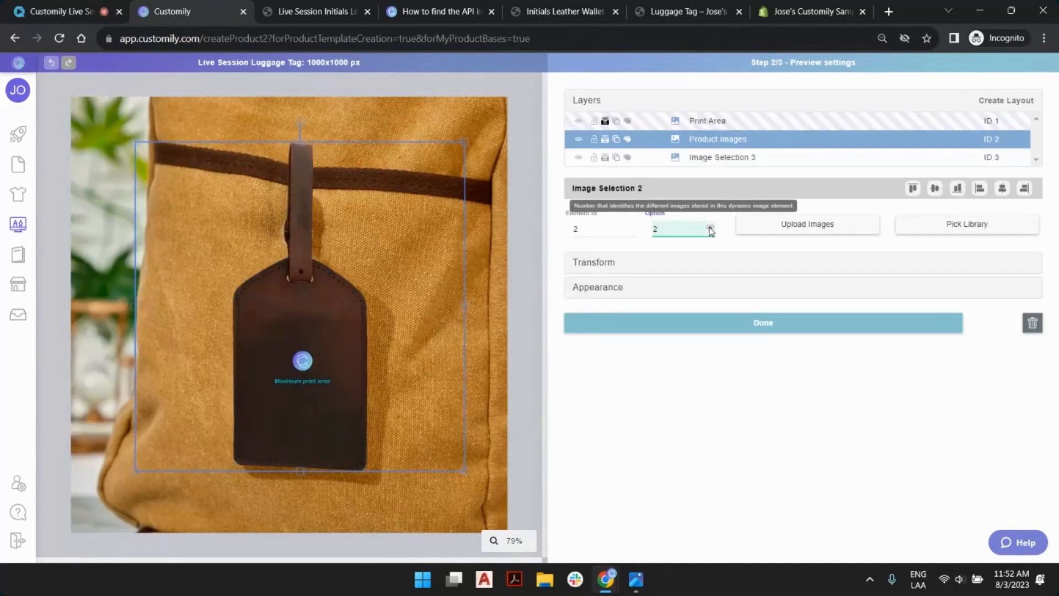
pyautogui.click(710, 227)
pyautogui.click(710, 226)
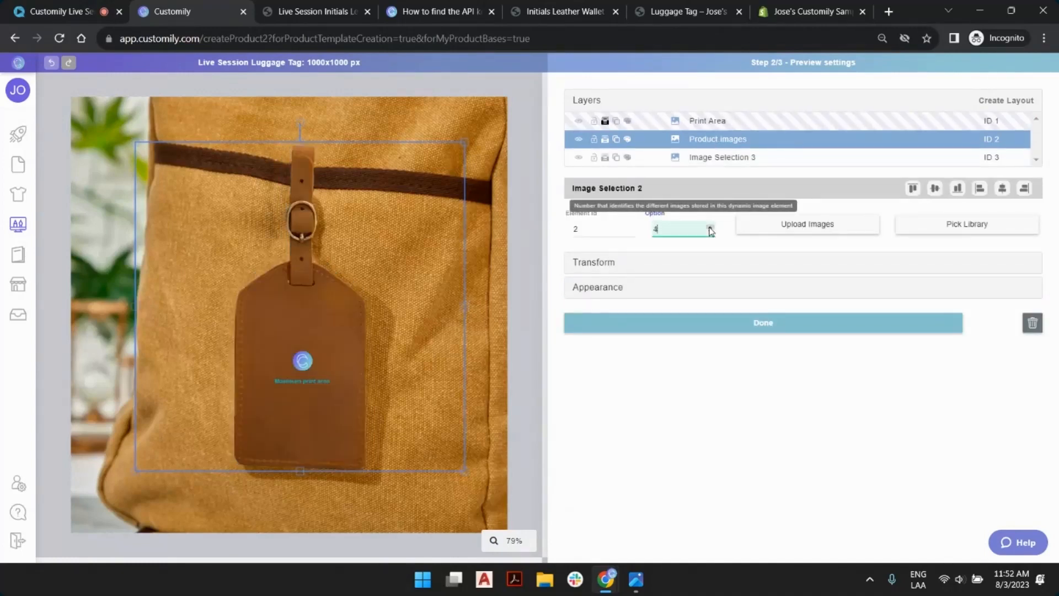
pyautogui.click(519, 104)
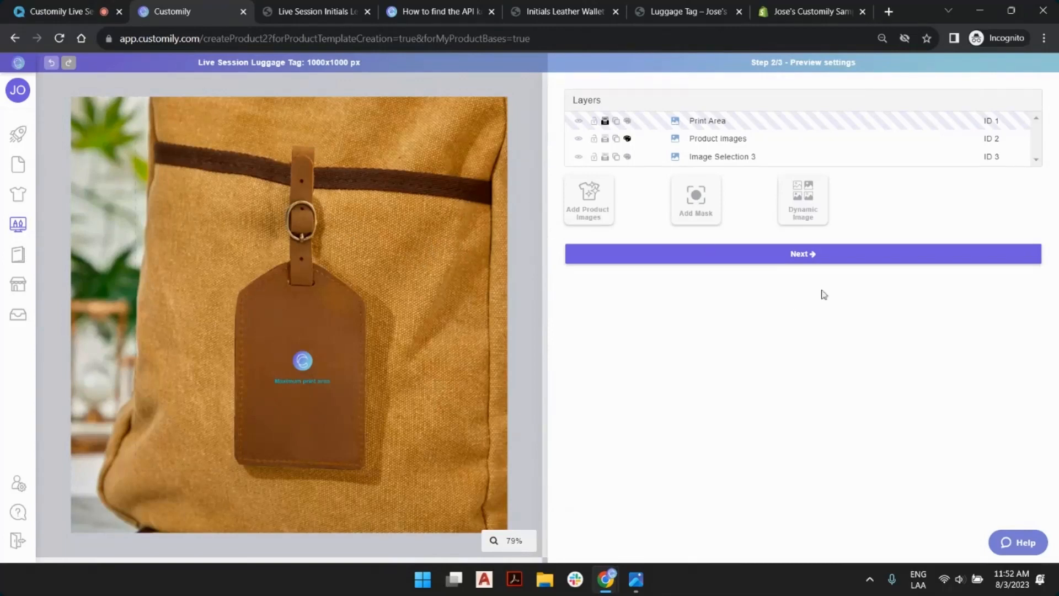
# Continue to the template review and check the print area in both the production file and the preview.
pyautogui.click(807, 258)
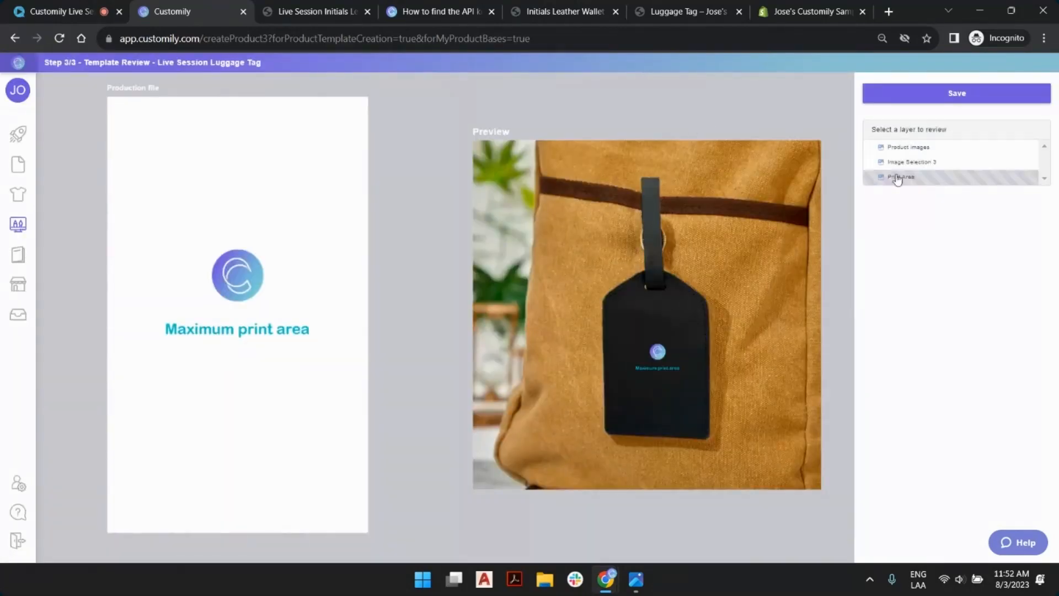
pyautogui.click(277, 166)
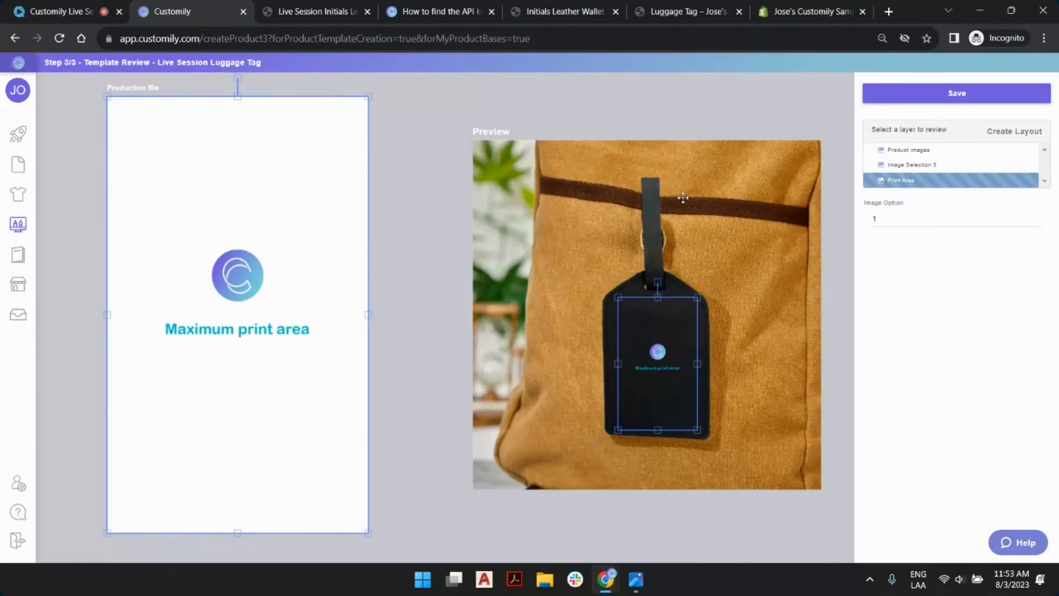
pyautogui.click(832, 104)
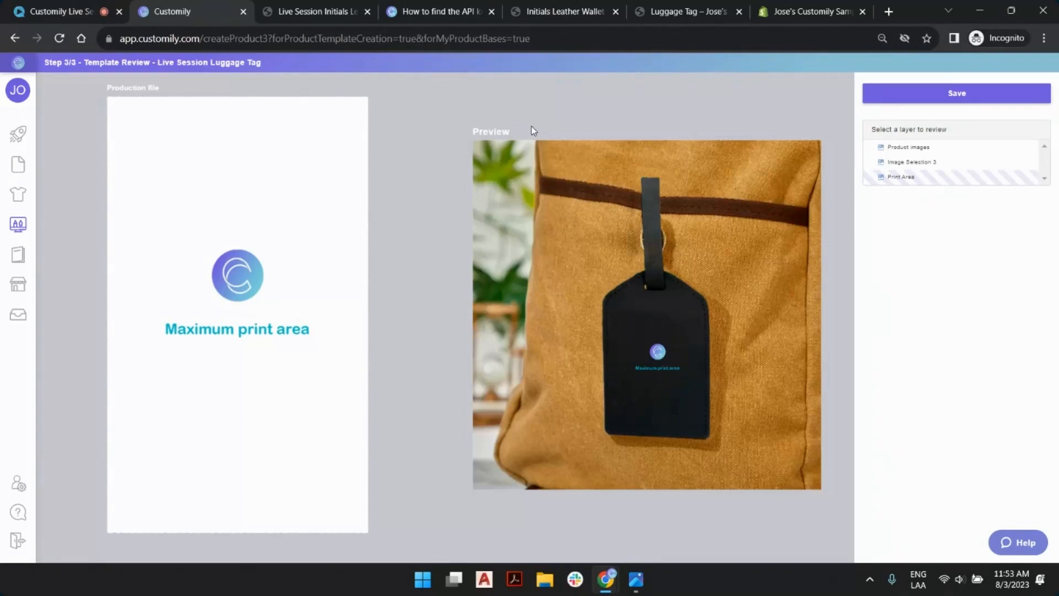
# Remove the word "tag" from the Color variant values so only the color names remain, and save the product base.
pyautogui.click(908, 98)
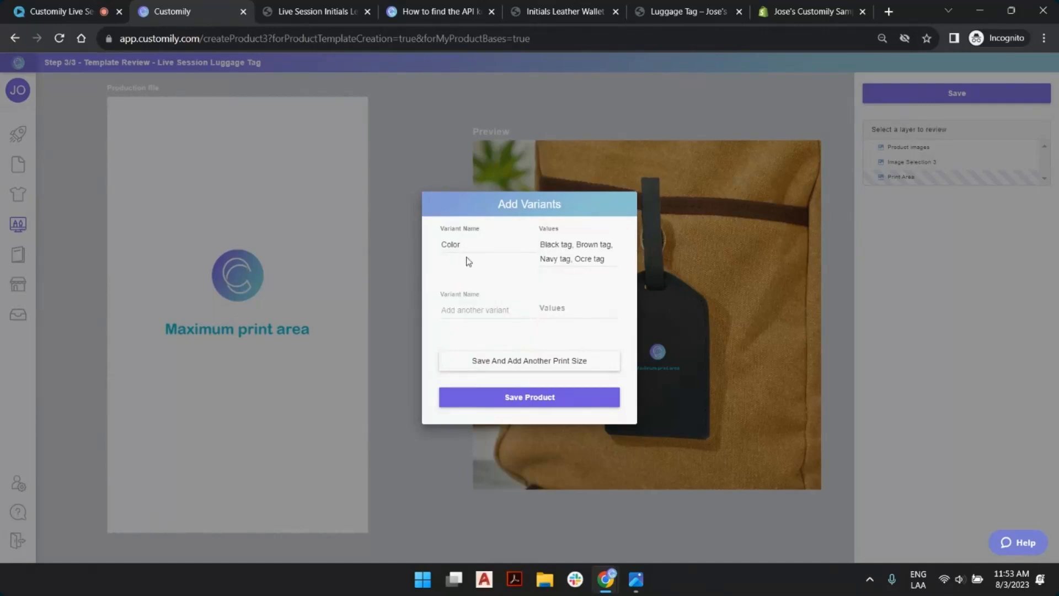
pyautogui.click(559, 244)
pyautogui.press('Delete')
pyautogui.press('Delete')
pyautogui.press('Delete')
pyautogui.press('Delete')
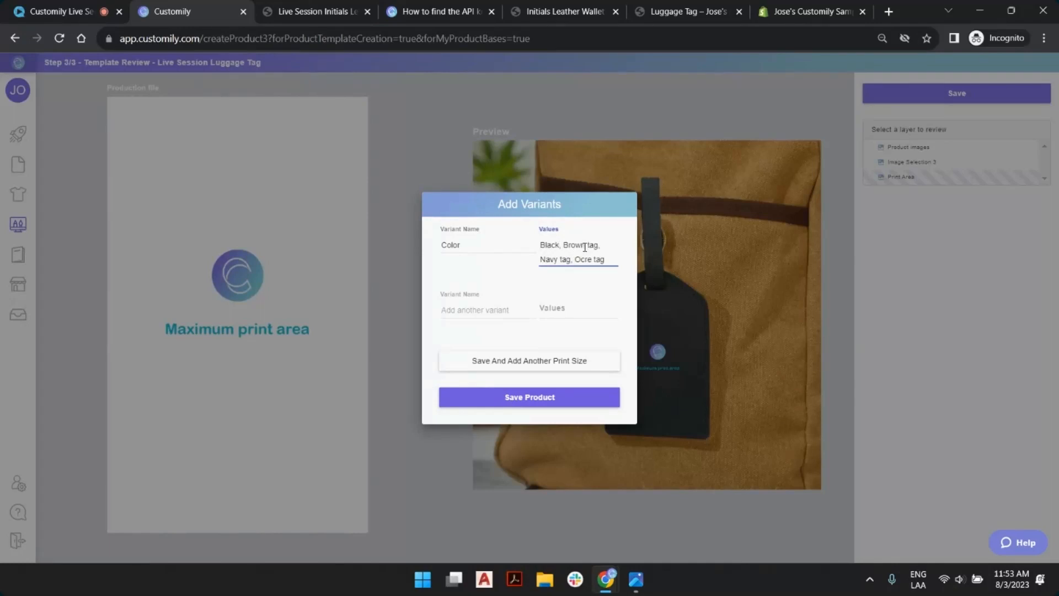
pyautogui.press('Delete')
pyautogui.press('Delete')
pyautogui.press('Delete')
pyautogui.press('Delete')
pyautogui.click(607, 245)
pyautogui.press('Delete')
pyautogui.press('Delete')
pyautogui.press('Delete')
pyautogui.press('Delete')
pyautogui.press('Delete')
pyautogui.press('Delete')
pyautogui.press('Delete')
pyautogui.click(547, 401)
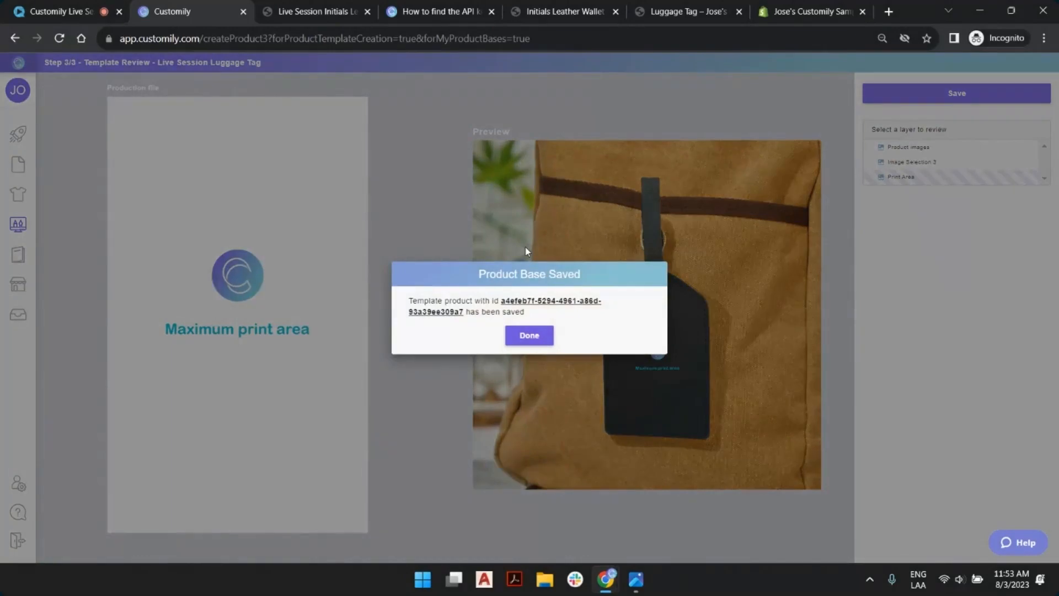
pyautogui.click(533, 334)
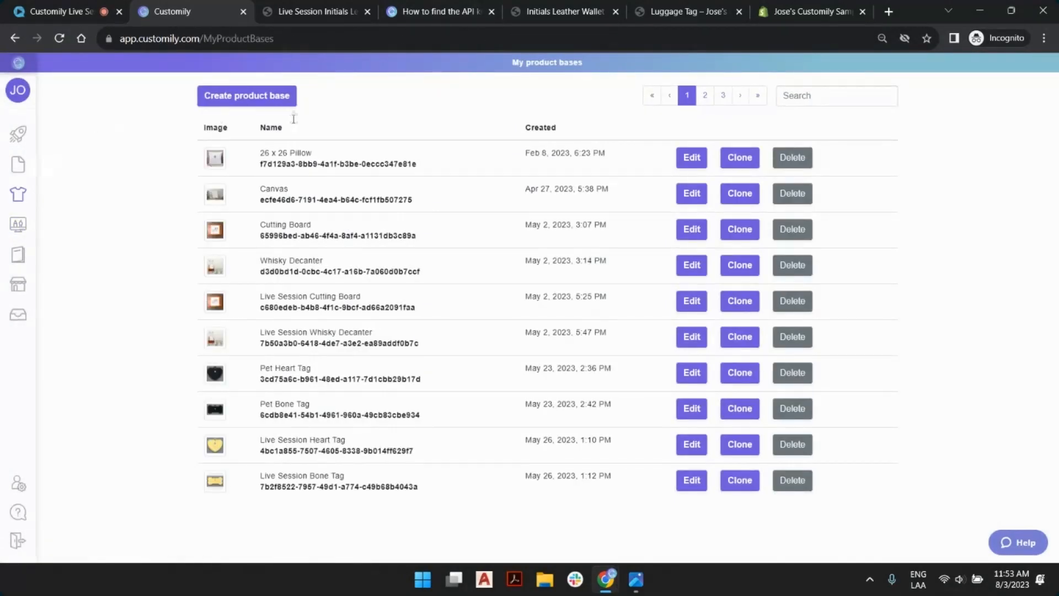
# Find the Live Session 3 initials design on the last page of My Designs and clone it.
pyautogui.moveTo(24, 199)
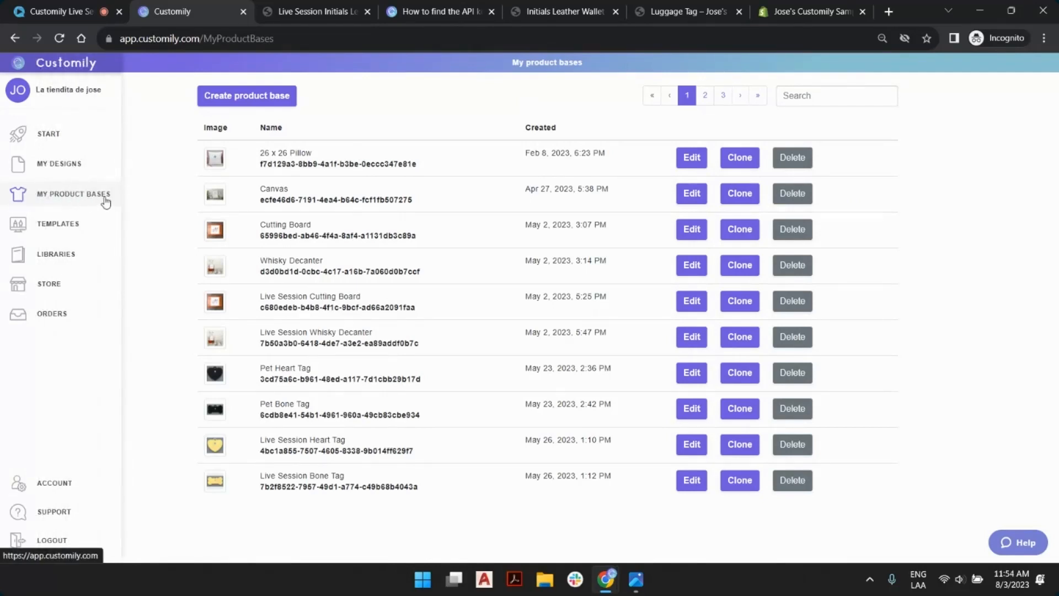
pyautogui.click(53, 163)
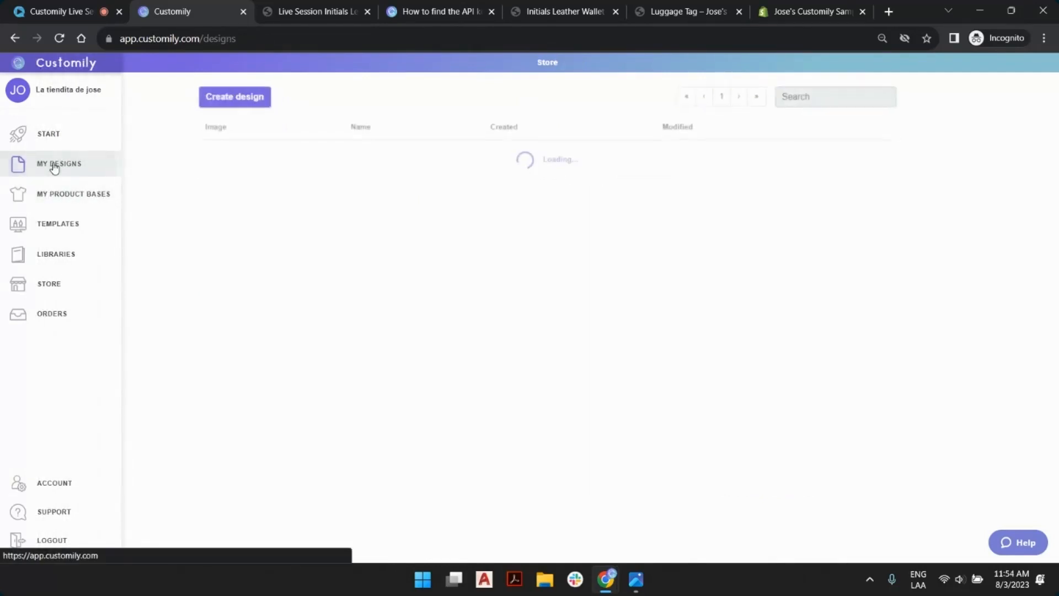
pyautogui.click(756, 100)
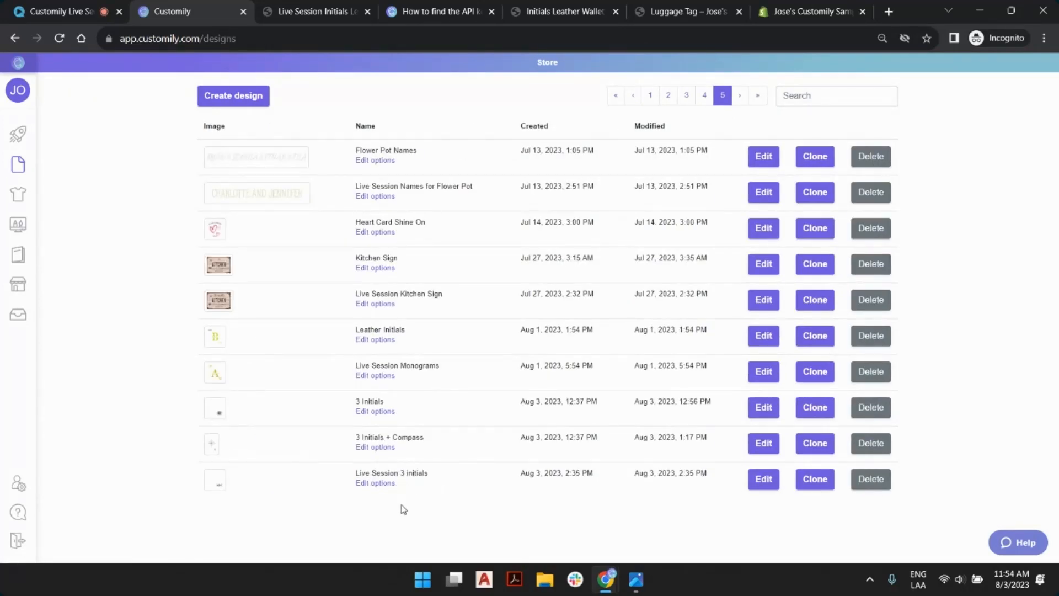
pyautogui.click(822, 483)
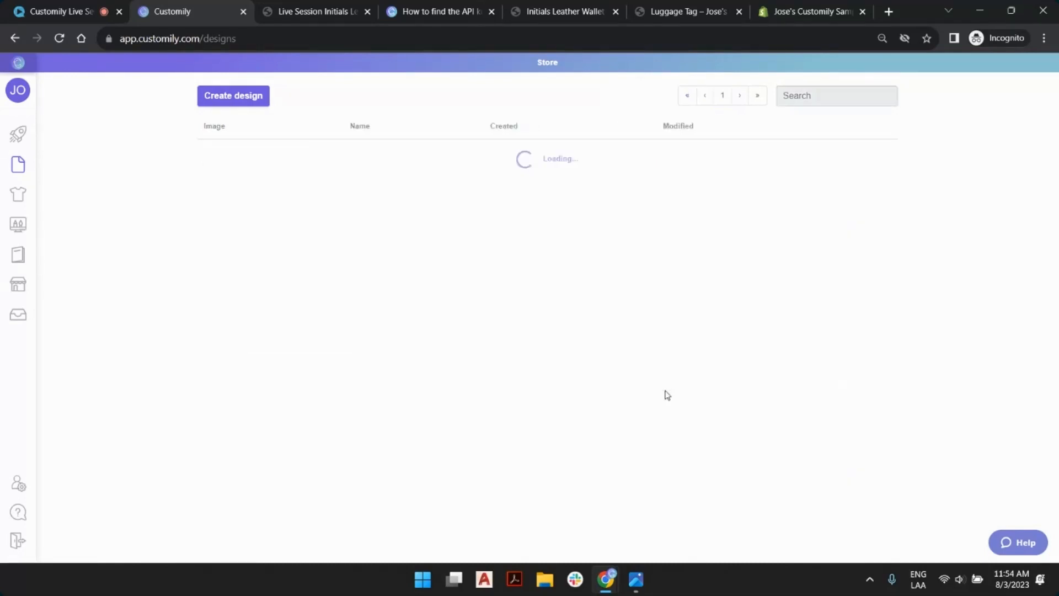
# Rename the cloned design on the last page as "Live Session 3 initials + Compass".
pyautogui.click(757, 97)
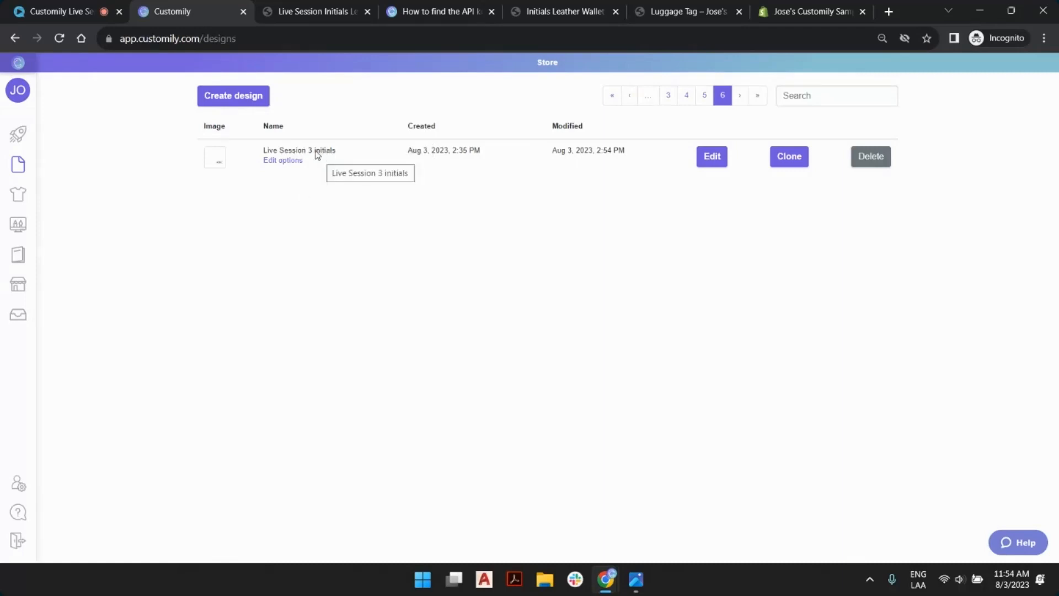
pyautogui.click(325, 154)
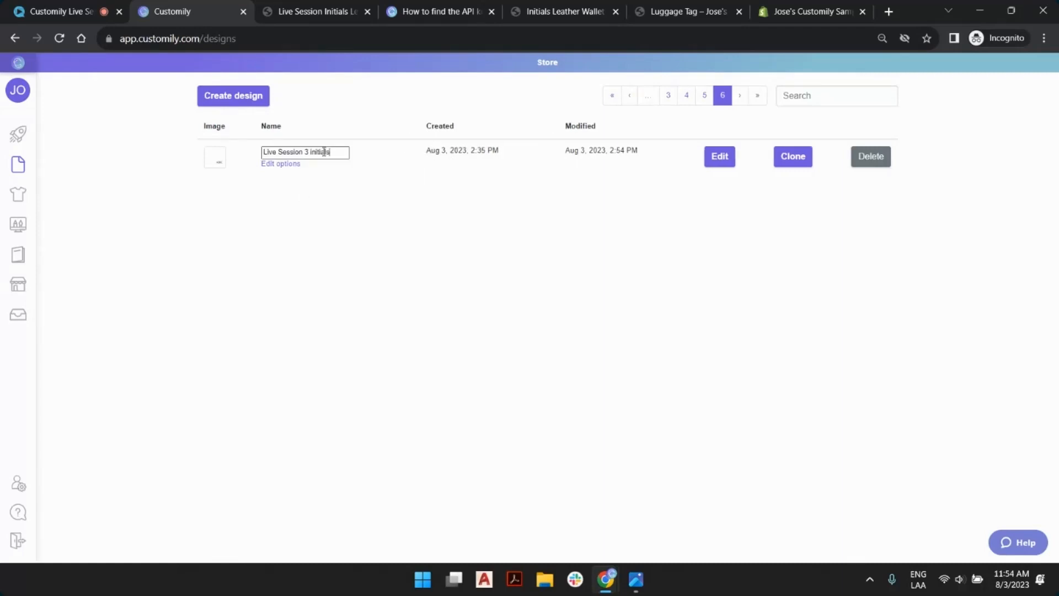
pyautogui.write('+ Compass')
pyautogui.press('Return')
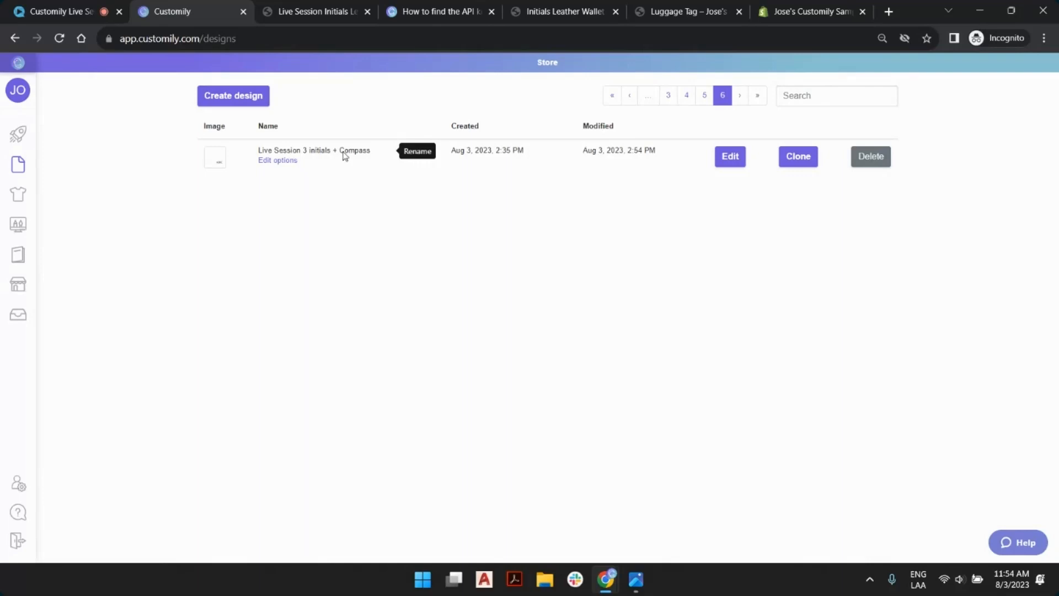
# Look at the compass luggage tag reference picture "original idea.png" in the photo viewer and return to the designs list.
pyautogui.click(629, 586)
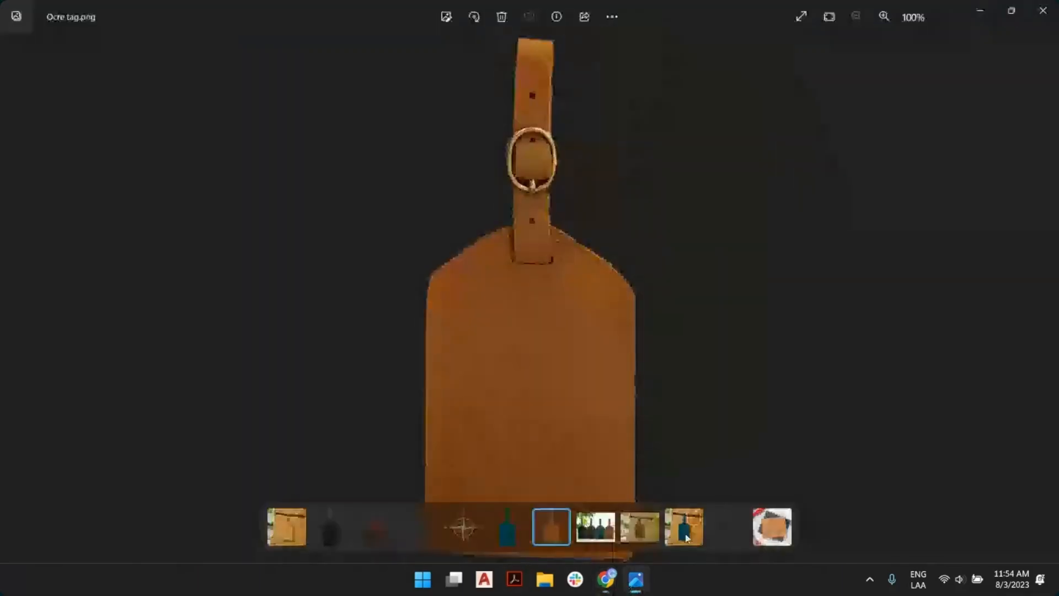
pyautogui.click(641, 527)
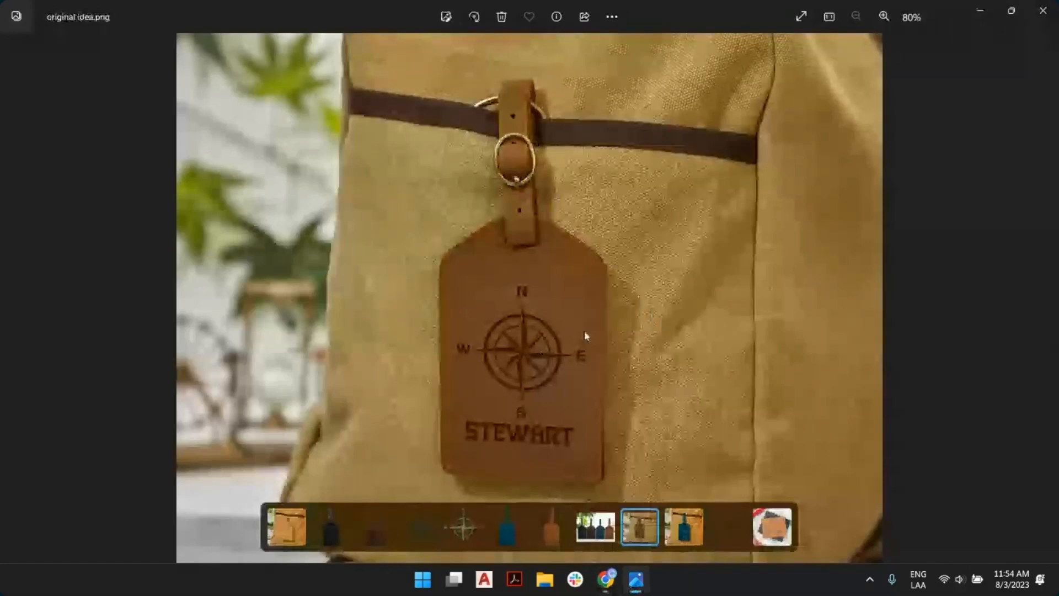
pyautogui.hotkey('alt', 'Tab')
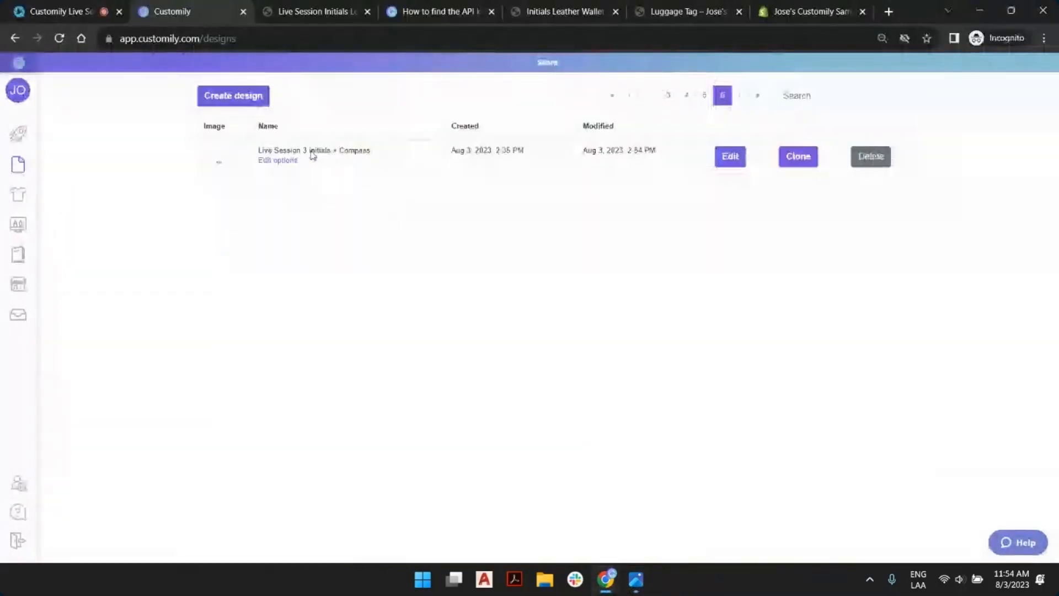
# Open the Live Session 3 initials + Compass design for editing and resize its page to 600 x 1000 mm.
pyautogui.click(733, 163)
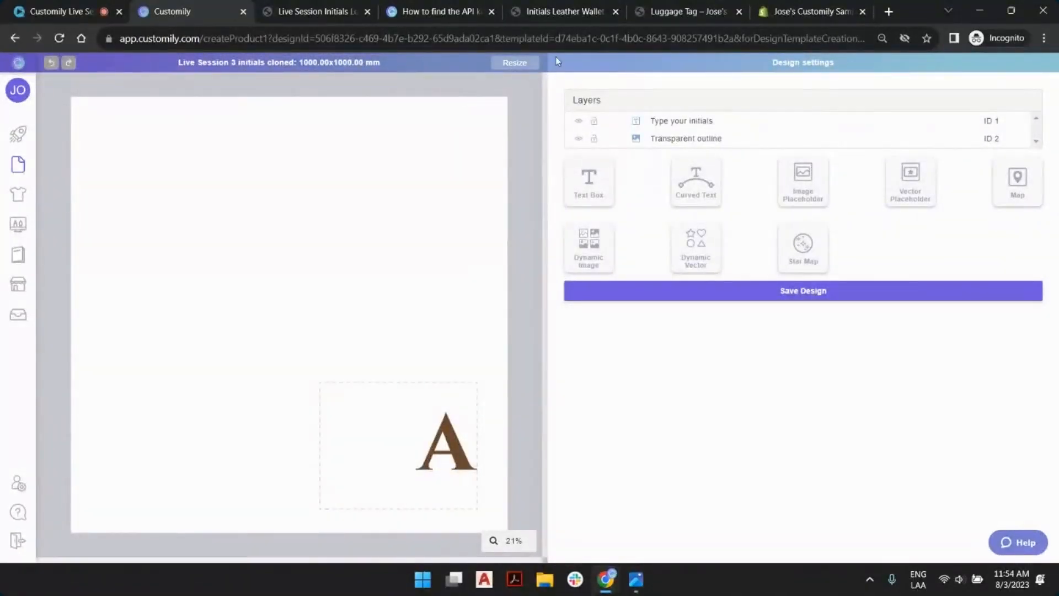
pyautogui.click(528, 69)
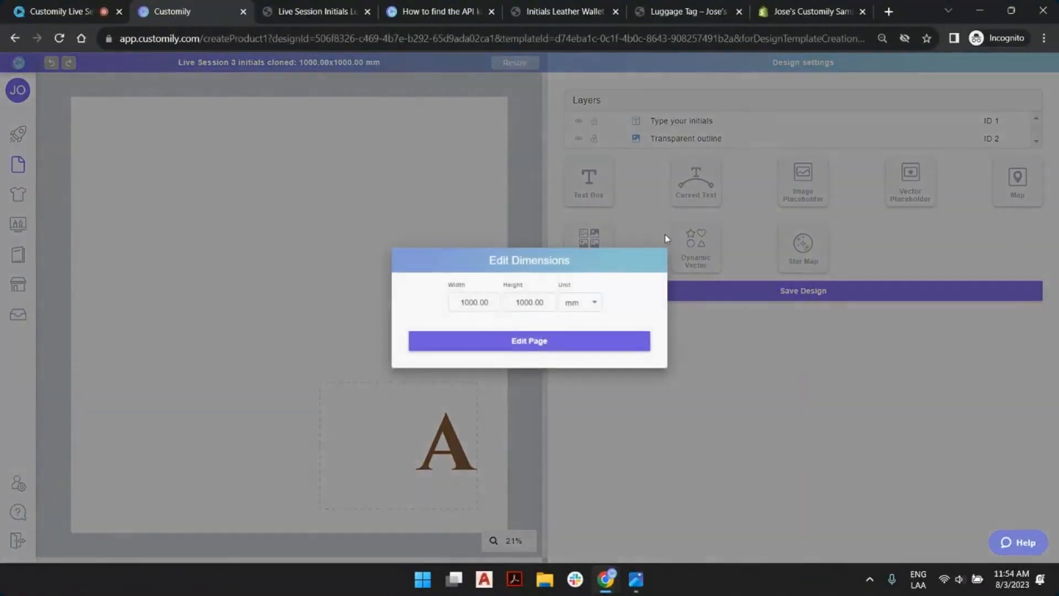
pyautogui.moveTo(469, 302); pyautogui.dragTo(428, 297)
pyautogui.write('6')
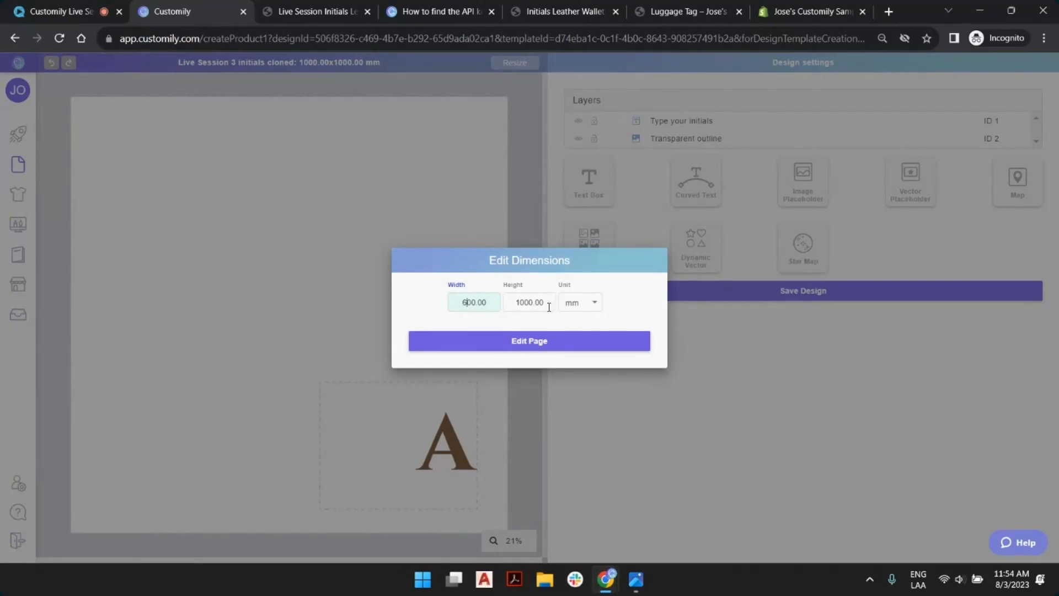
pyautogui.click(530, 347)
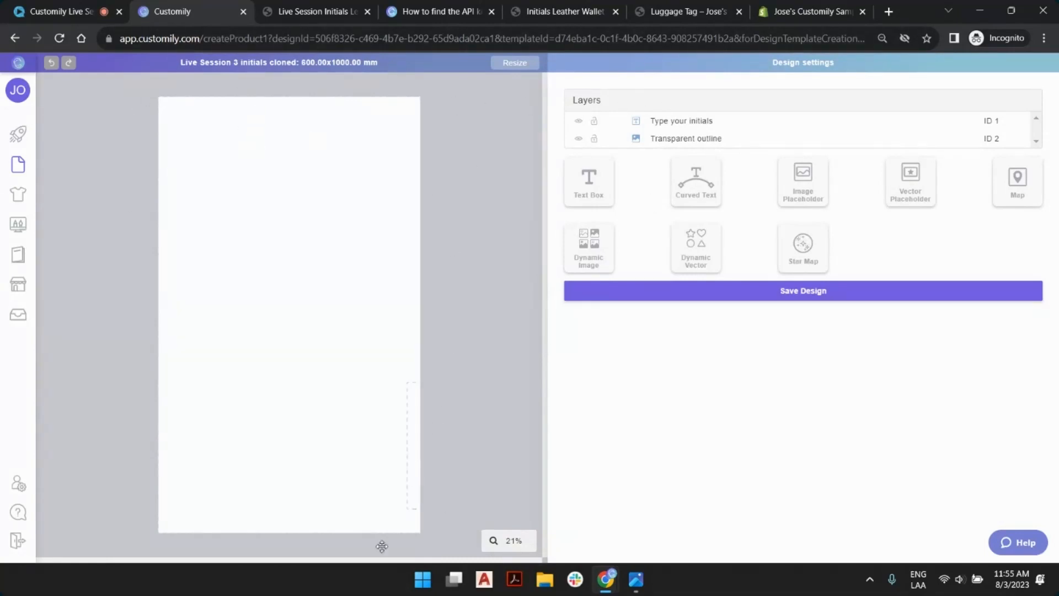
# Set the Transparent outline image's width to 600 mm and center it horizontally on the page.
pyautogui.click(698, 145)
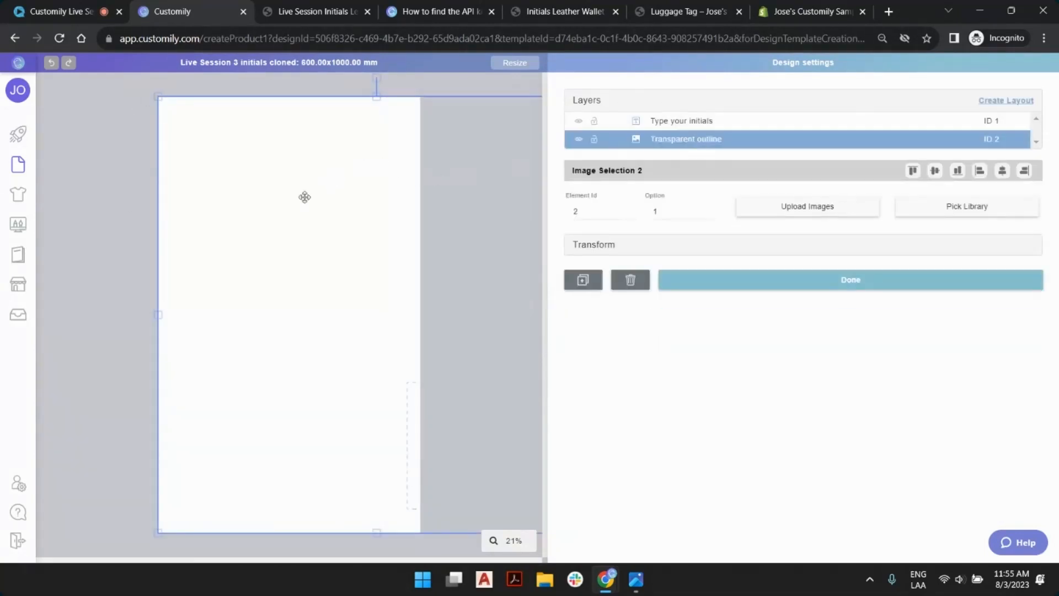
pyautogui.scroll(-2, 289, 229)
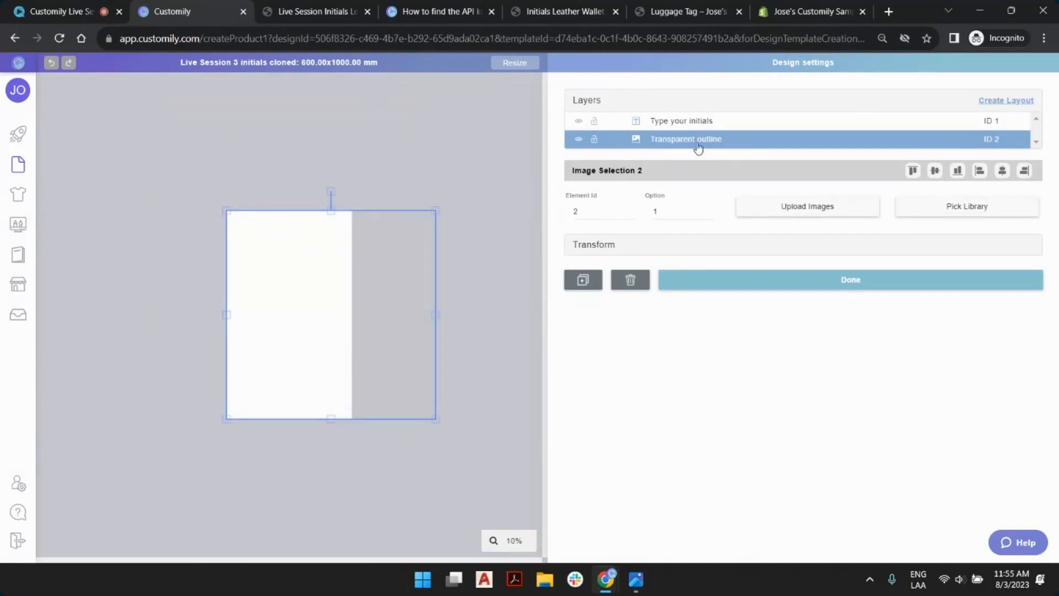
pyautogui.click(648, 252)
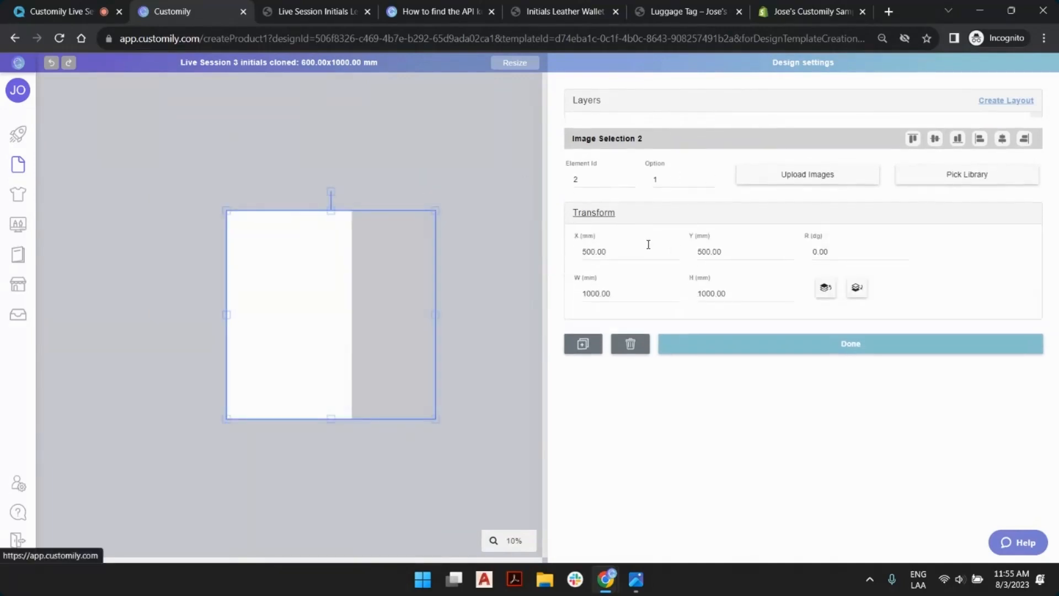
pyautogui.doubleClick(629, 288)
pyautogui.write('600')
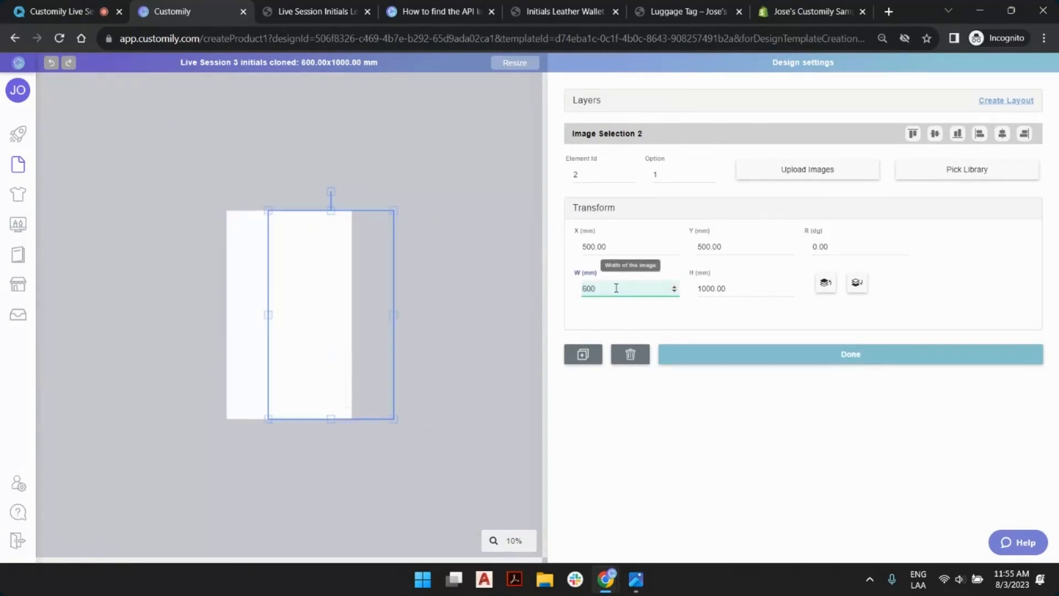
pyautogui.click(1002, 133)
# Move the "Type your initials" text box back onto the page by setting its X position to 375 mm.
pyautogui.click(569, 100)
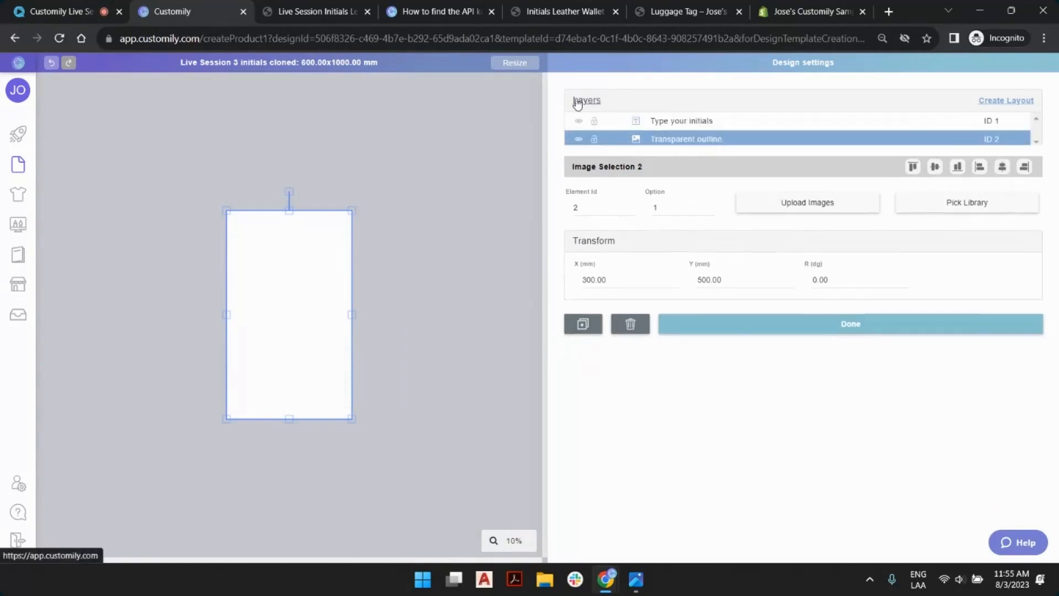
pyautogui.click(697, 126)
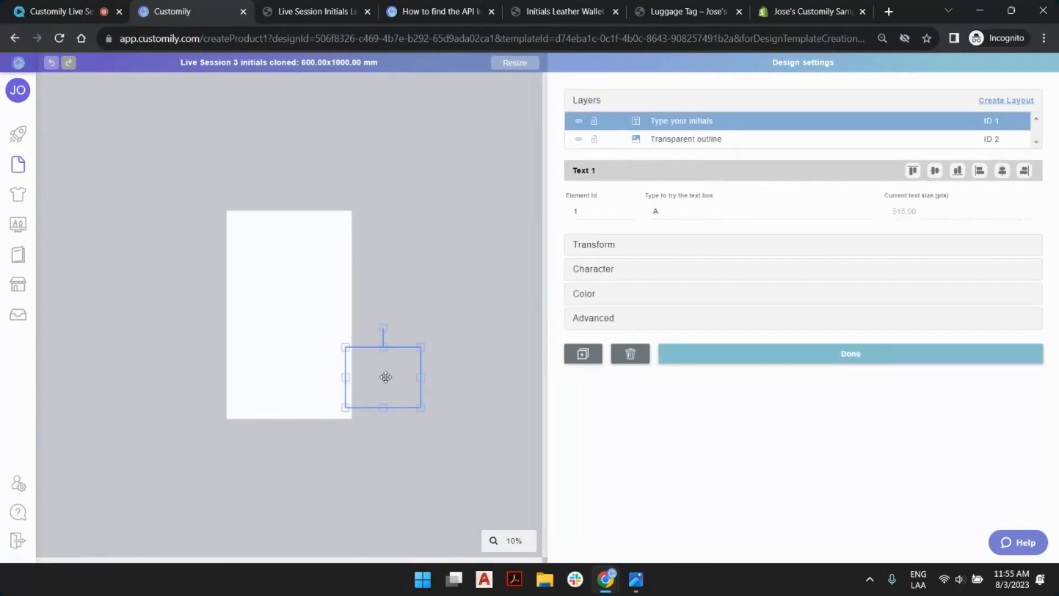
pyautogui.click(610, 243)
pyautogui.click(591, 244)
pyautogui.press('BackSpace')
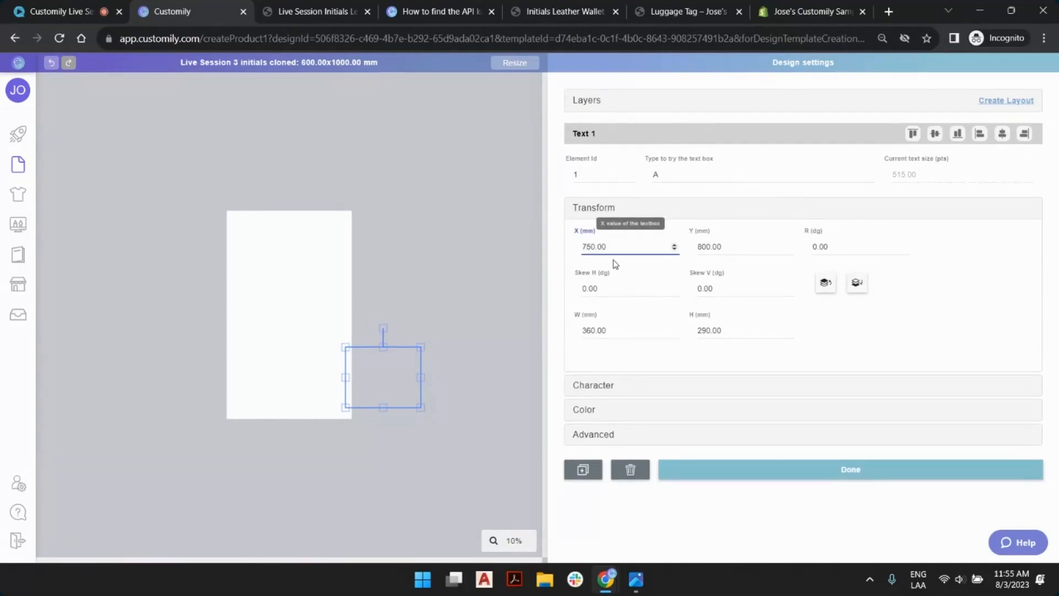
pyautogui.write('6')
pyautogui.press('BackSpace')
pyautogui.write('5')
pyautogui.press('BackSpace')
pyautogui.write('4')
pyautogui.press('BackSpace')
pyautogui.write('6')
pyautogui.press('BackSpace')
pyautogui.write('3')
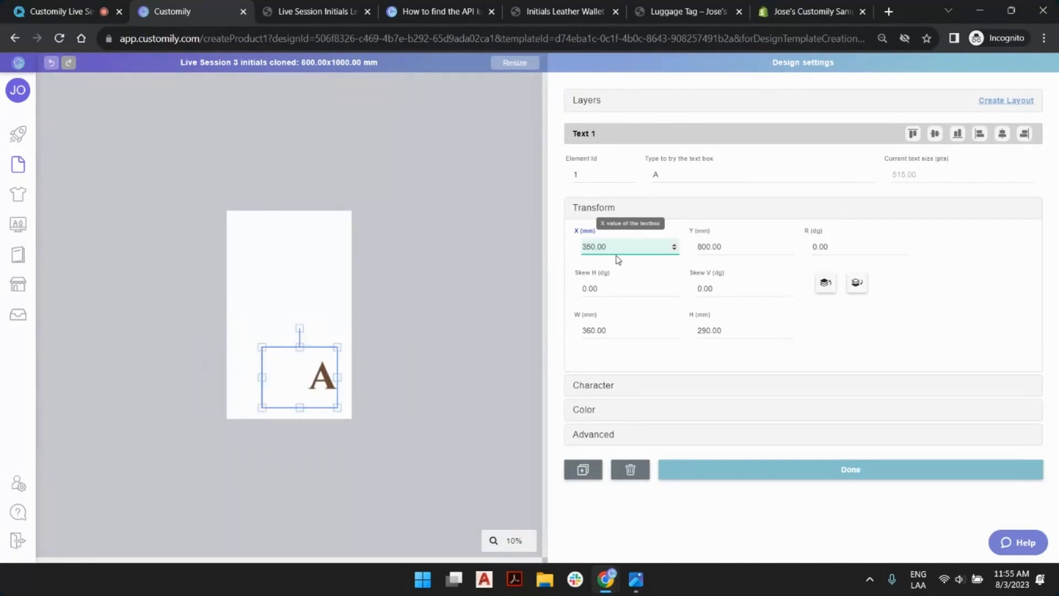
pyautogui.hotkey('ctrl', 'a')
pyautogui.write('361')
pyautogui.click(674, 245)
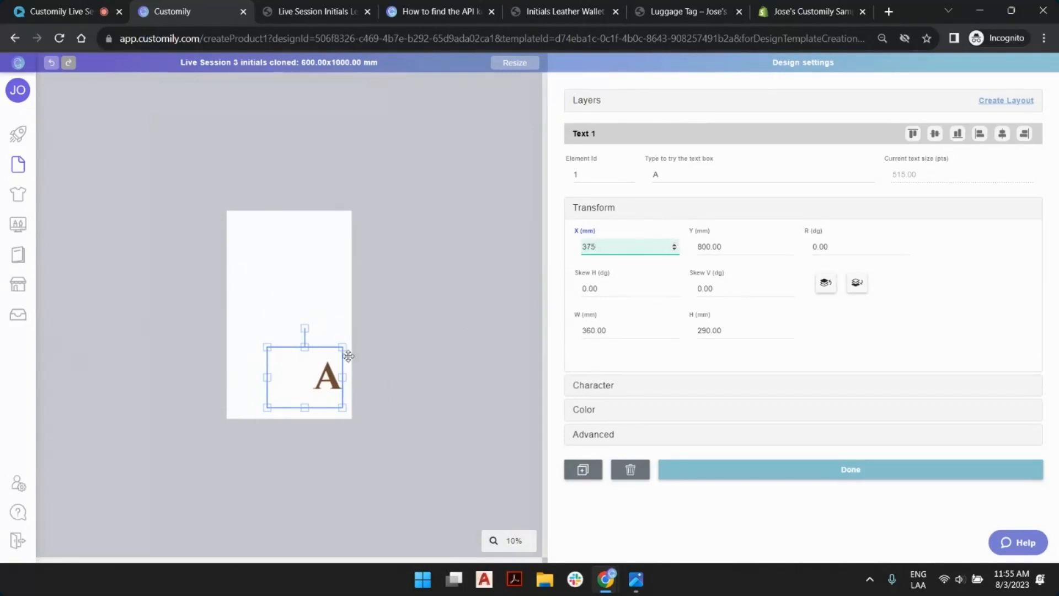
pyautogui.scroll(3, 289, 371)
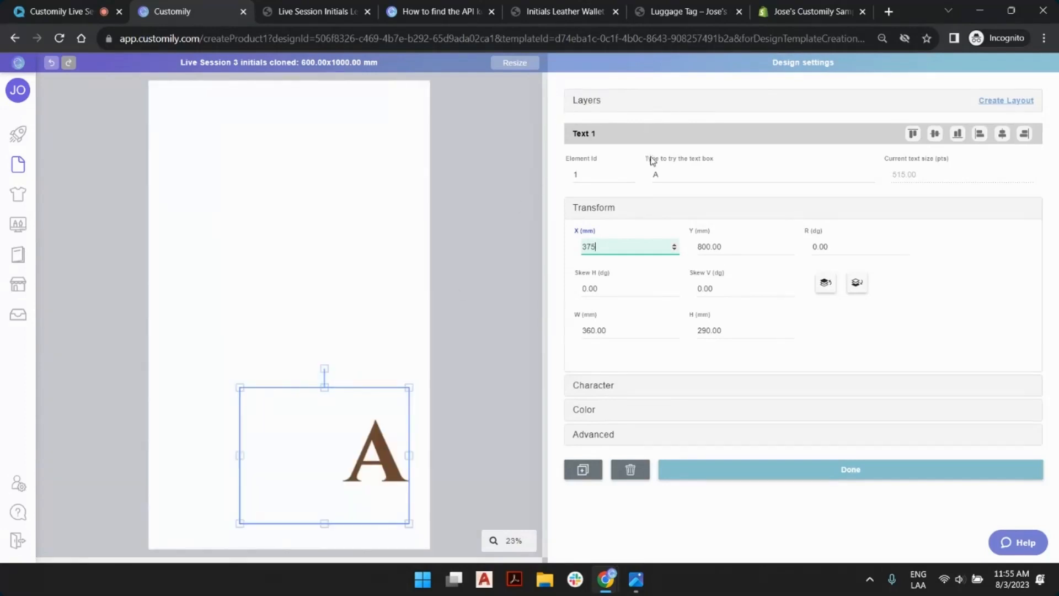
pyautogui.click(532, 208)
pyautogui.click(415, 399)
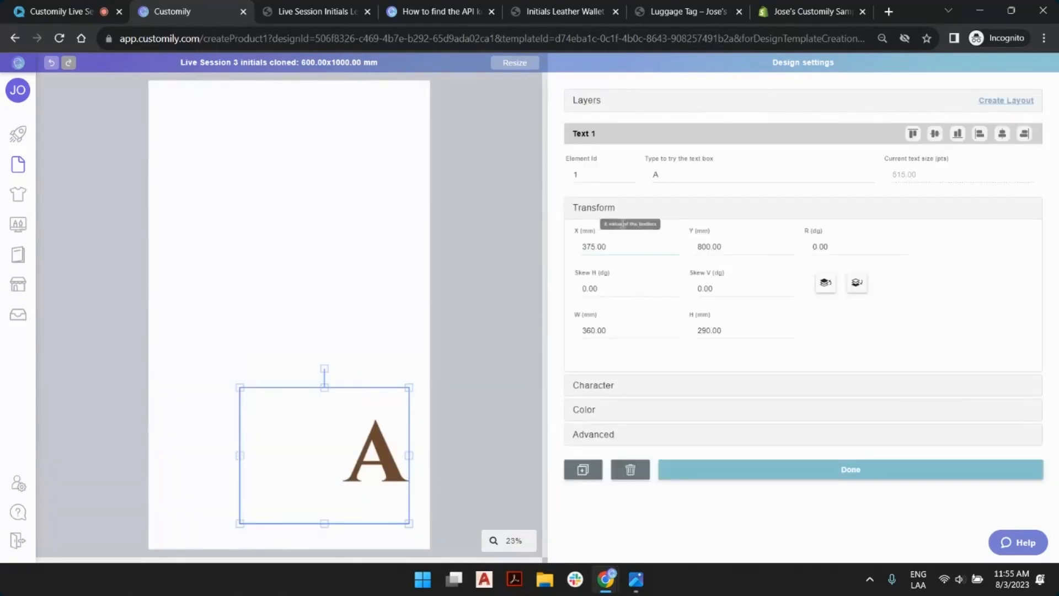
# Check the initials text in font option 2, Monogram Circle, and return to option 1, Cinzel Bold.
pyautogui.click(605, 385)
pyautogui.click(674, 268)
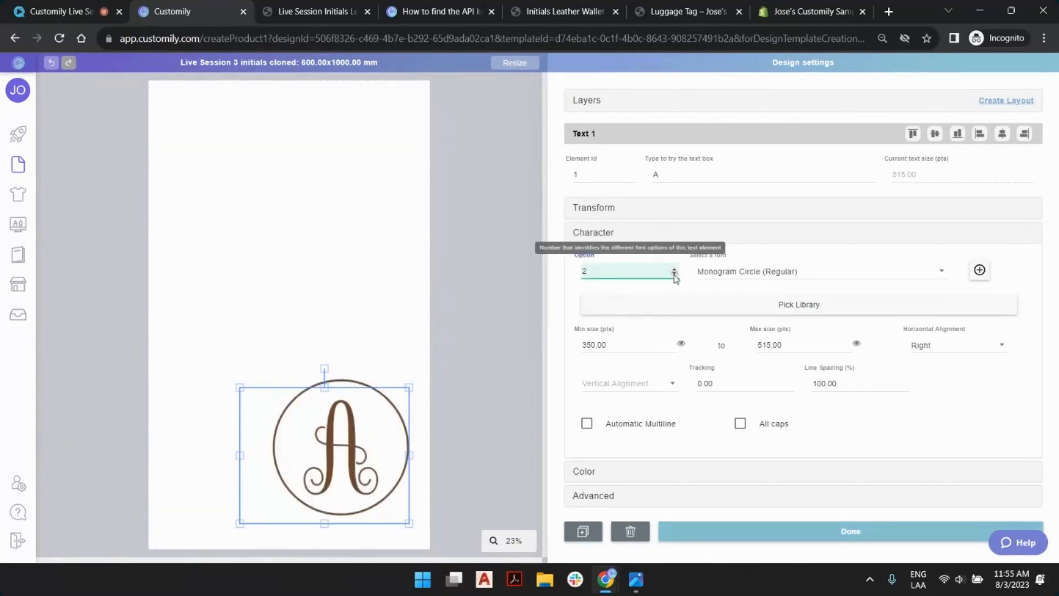
pyautogui.click(674, 273)
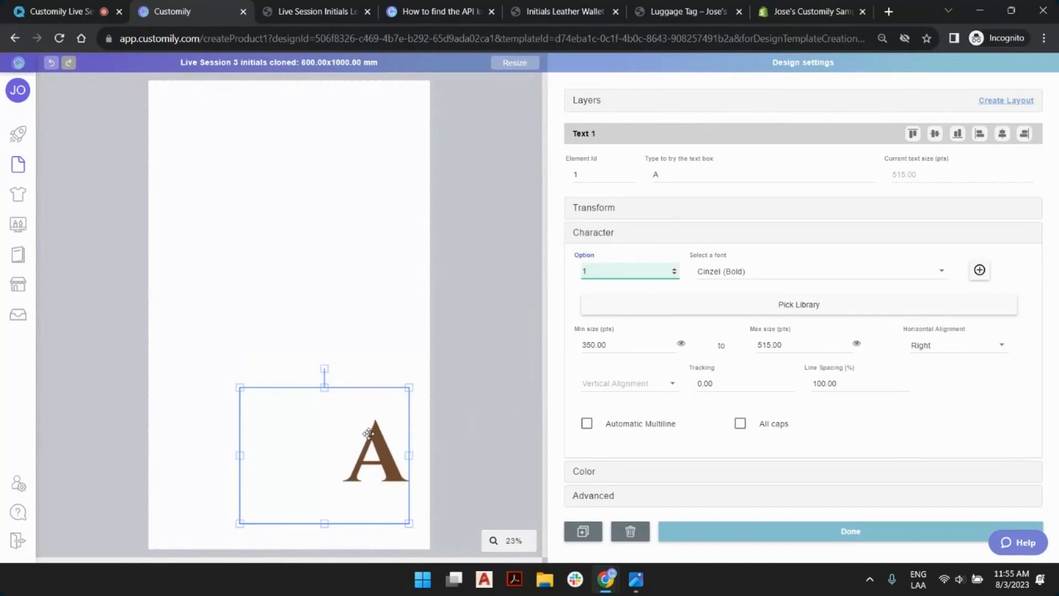
# Set the initials text's fill color to #888888 and deselect the text box.
pyautogui.click(609, 472)
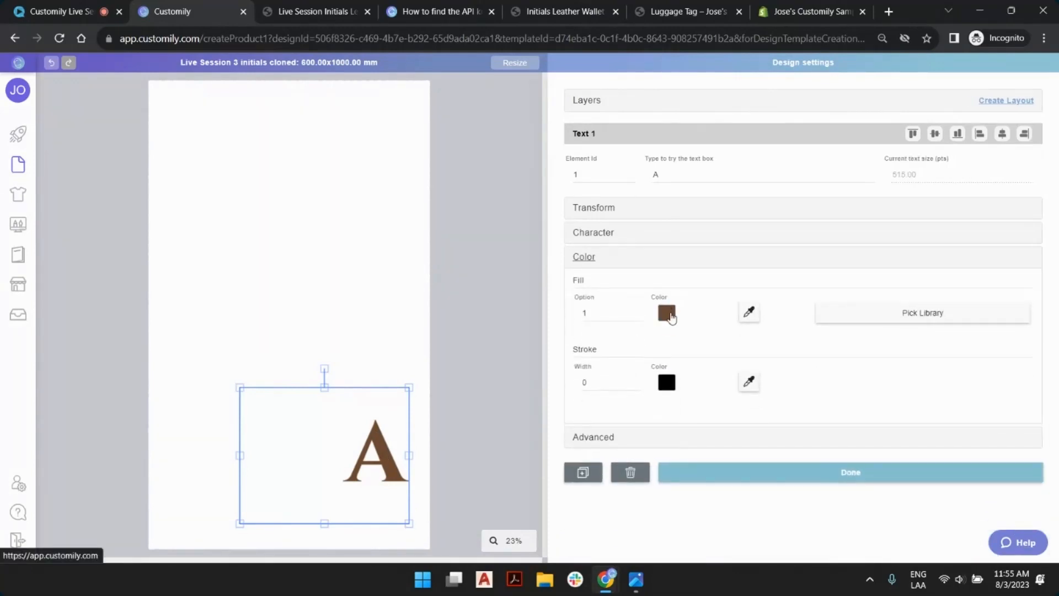
pyautogui.click(668, 314)
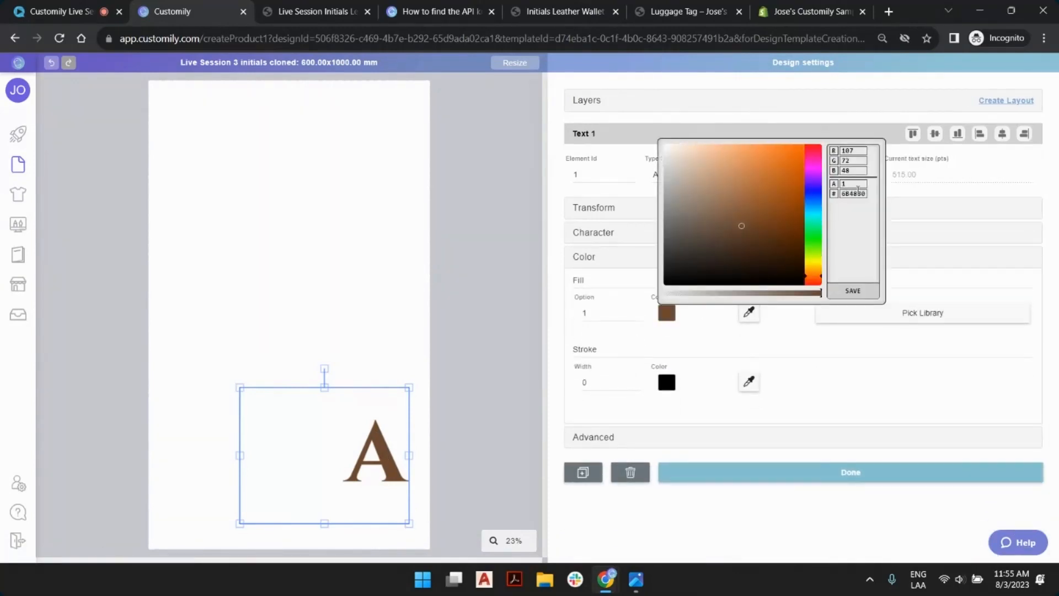
pyautogui.doubleClick(857, 193)
pyautogui.write('888888')
pyautogui.click(853, 290)
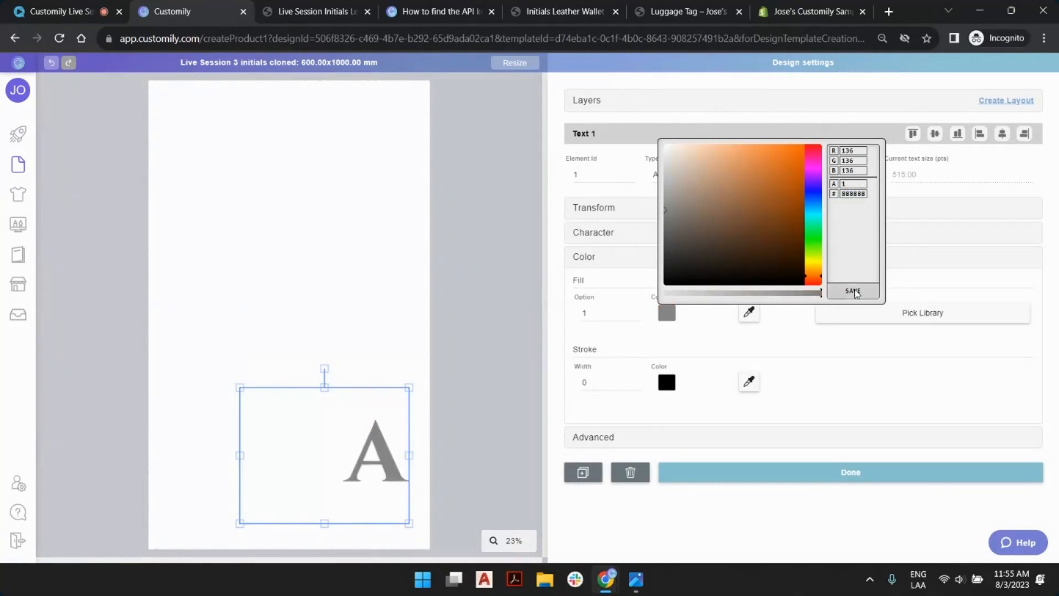
pyautogui.click(577, 329)
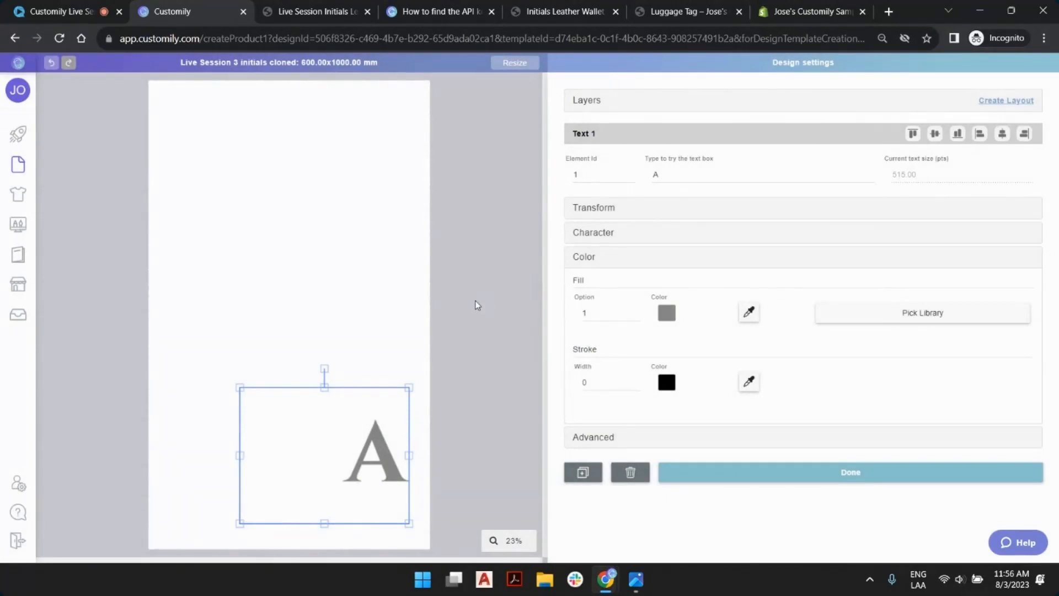
pyautogui.click(477, 307)
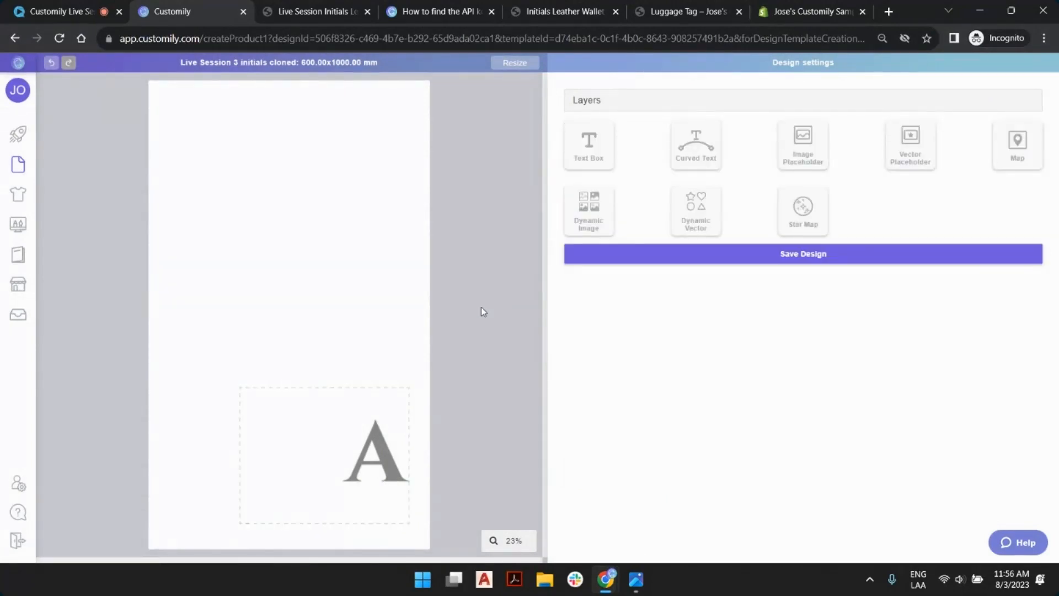
# Add a Dynamic Image element to the design and upload the compass image into it.
pyautogui.click(587, 210)
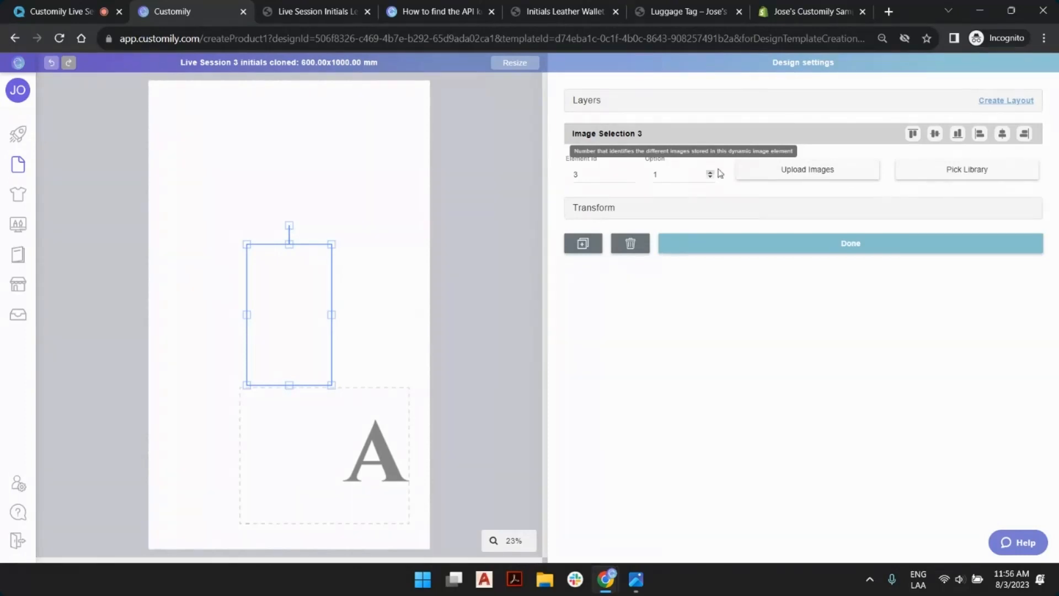
pyautogui.click(779, 170)
pyautogui.click(913, 165)
pyautogui.doubleClick(912, 165)
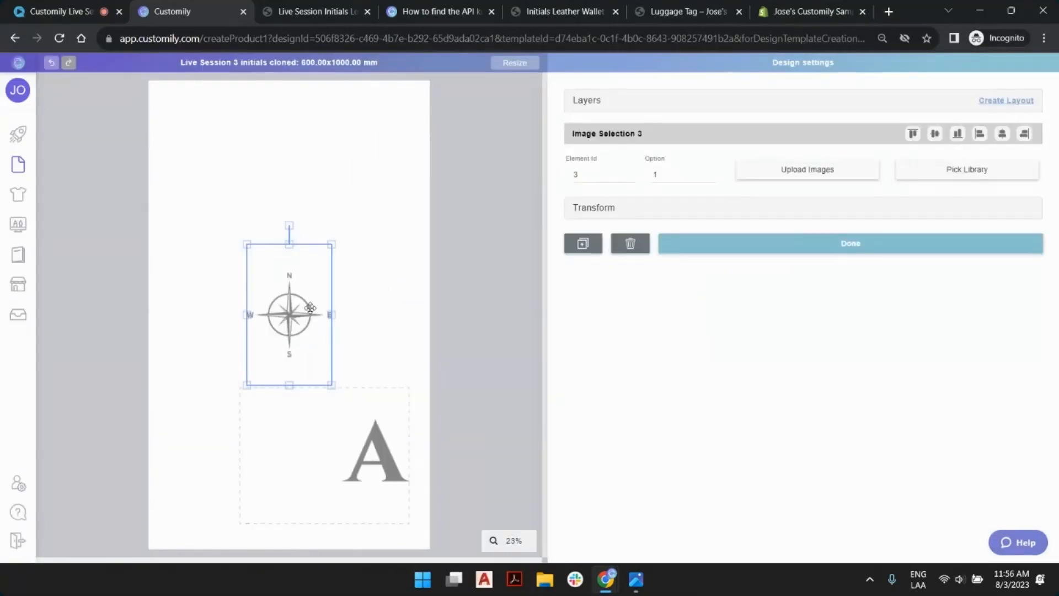
# Enlarge the compass image to 550 mm wide and 550 mm high.
pyautogui.moveTo(246, 314); pyautogui.dragTo(225, 313)
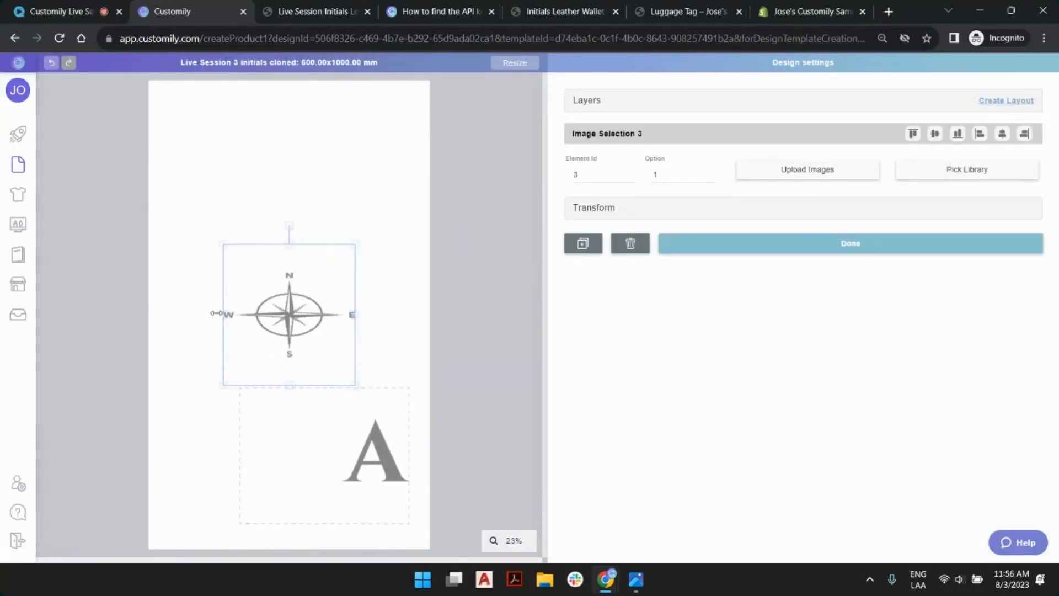
pyautogui.click(711, 207)
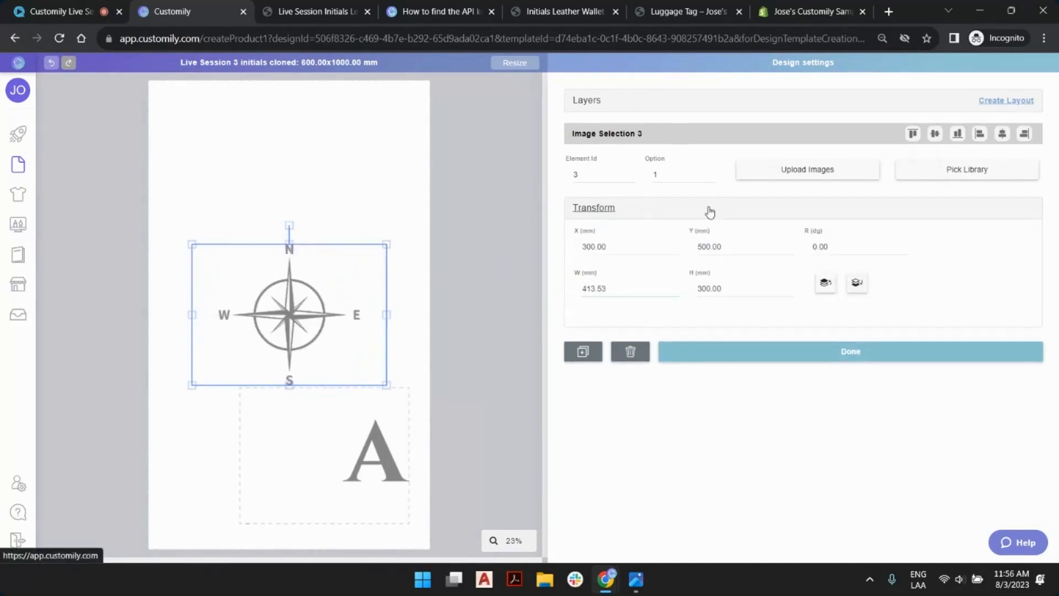
pyautogui.doubleClick(596, 288)
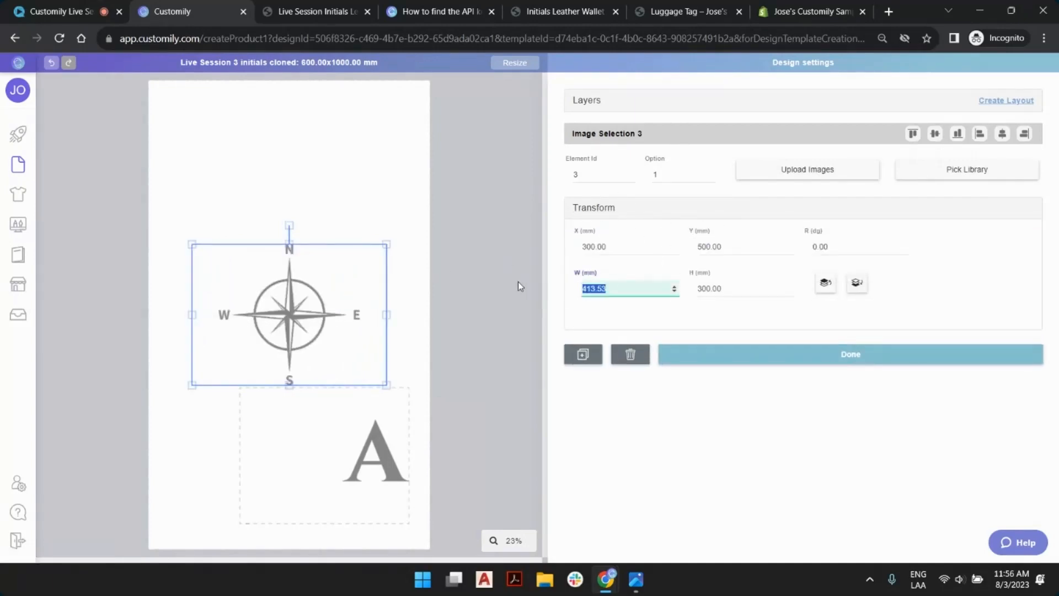
pyautogui.write('550')
pyautogui.press('Tab')
pyautogui.write('500')
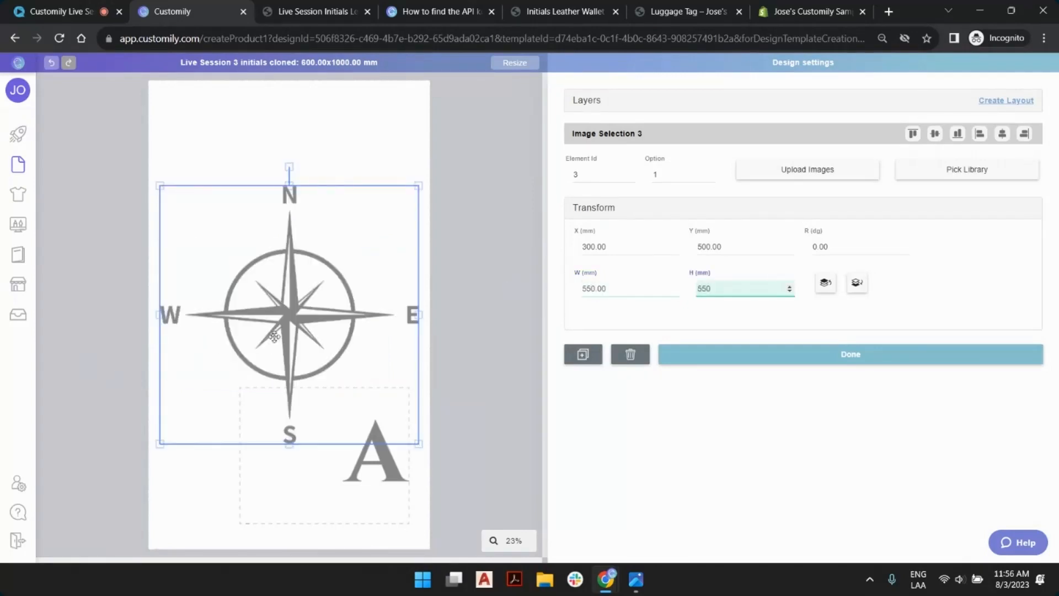
# Nudge the compass image straight up until it clears the initials text box below it.
pyautogui.click(278, 330)
pyautogui.press('Up')
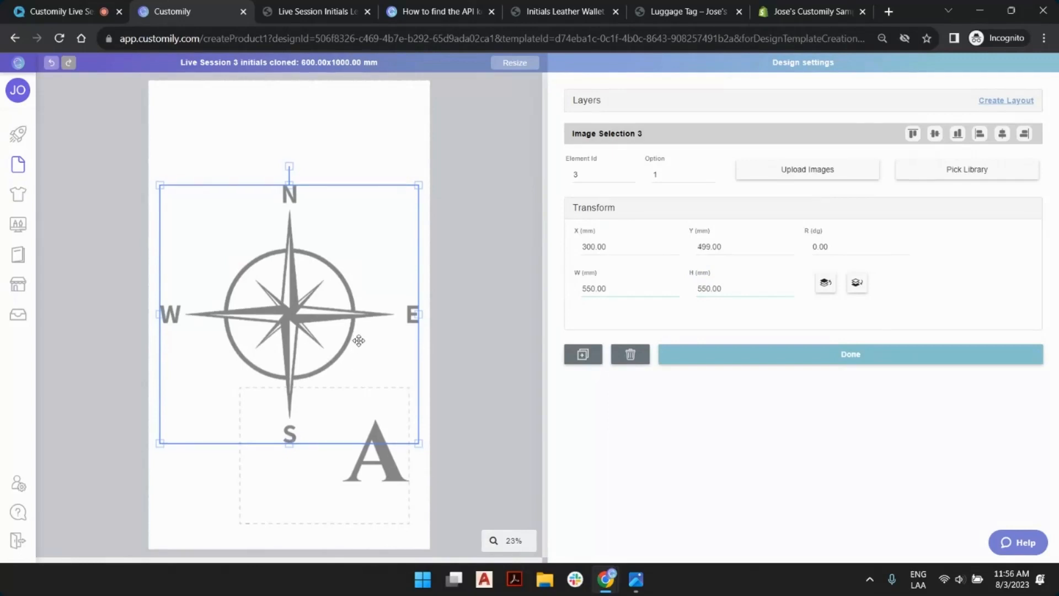
pyautogui.press('Up')
pyautogui.press('Up')
pyautogui.press('Up')
pyautogui.press('Up')
pyautogui.press('Up')
pyautogui.press('Up')
pyautogui.press('Up')
pyautogui.press('Up')
pyautogui.press('Up')
pyautogui.press('Up')
pyautogui.press('Up')
pyautogui.press('Up')
pyautogui.press('Up')
pyautogui.press('Up')
pyautogui.press('Up')
pyautogui.press('Up')
pyautogui.press('Up')
pyautogui.press('Up')
pyautogui.press('Up')
pyautogui.press('Up')
pyautogui.press('Up')
pyautogui.press('Up')
pyautogui.press('Up')
pyautogui.press('Up')
pyautogui.press('Up')
pyautogui.press('Up')
pyautogui.press('Up')
pyautogui.press('Up')
pyautogui.press('Up')
pyautogui.press('Up')
pyautogui.press('Up')
pyautogui.press('Up')
pyautogui.press('Up')
pyautogui.press('Up')
pyautogui.press('Up')
pyautogui.press('Up')
pyautogui.press('Up')
pyautogui.press('Up')
pyautogui.press('Up')
pyautogui.press('Up')
pyautogui.press('Up')
pyautogui.press('Up')
pyautogui.press('Up')
pyautogui.press('Up')
pyautogui.press('Up')
pyautogui.press('Up')
pyautogui.press('Up')
pyautogui.press('Up')
pyautogui.press('Up')
# Show the initials text in font option 2, Monogram Circle, to check its fit below the compass.
pyautogui.click(377, 444)
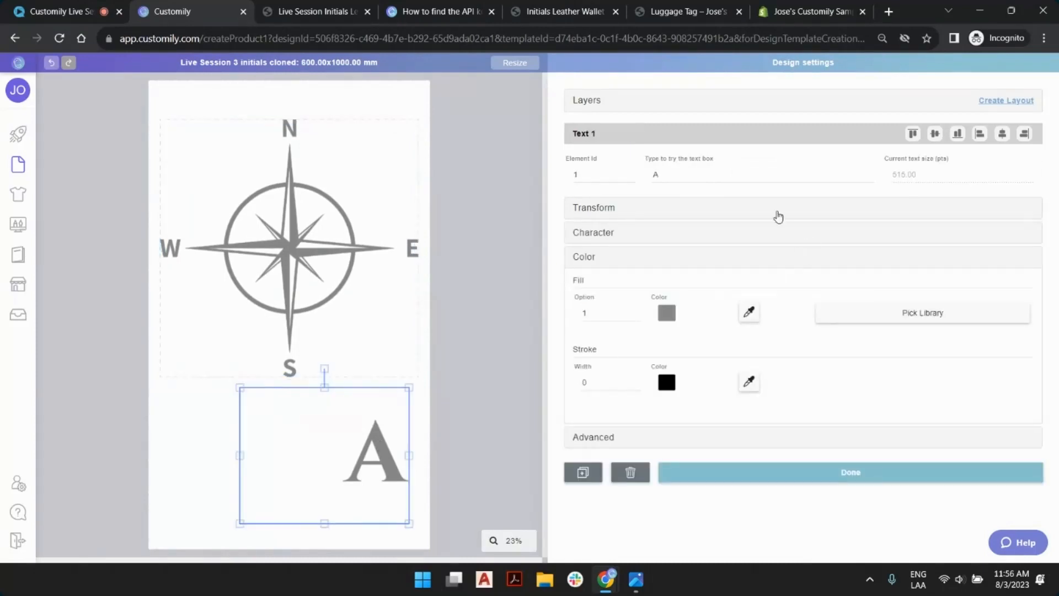
pyautogui.click(603, 243)
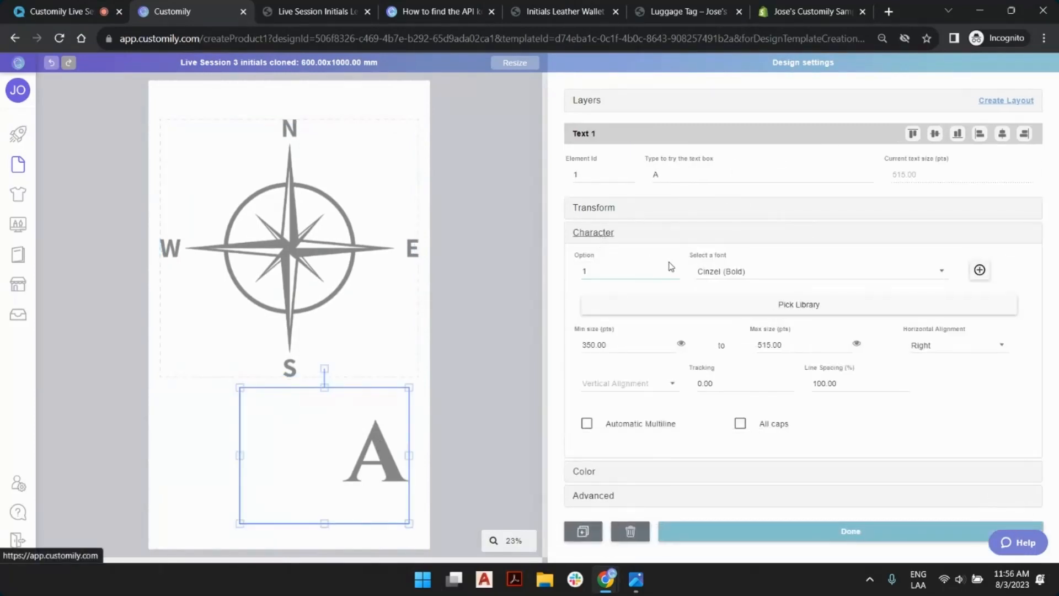
pyautogui.click(674, 269)
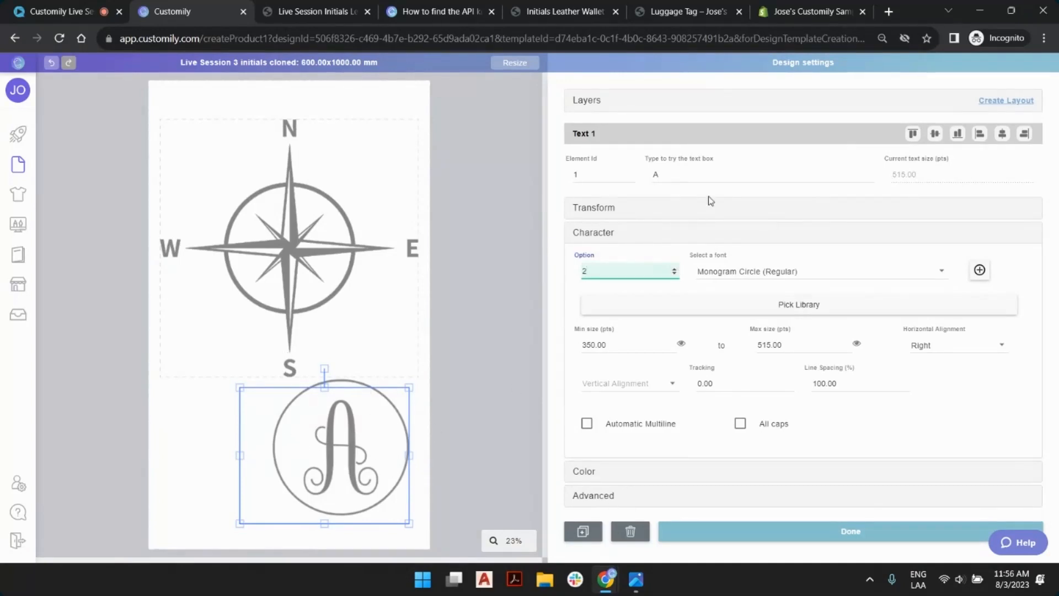
# Try AA as the sample initials, and nudge the compass image up to about Y 353 mm.
pyautogui.click(682, 176)
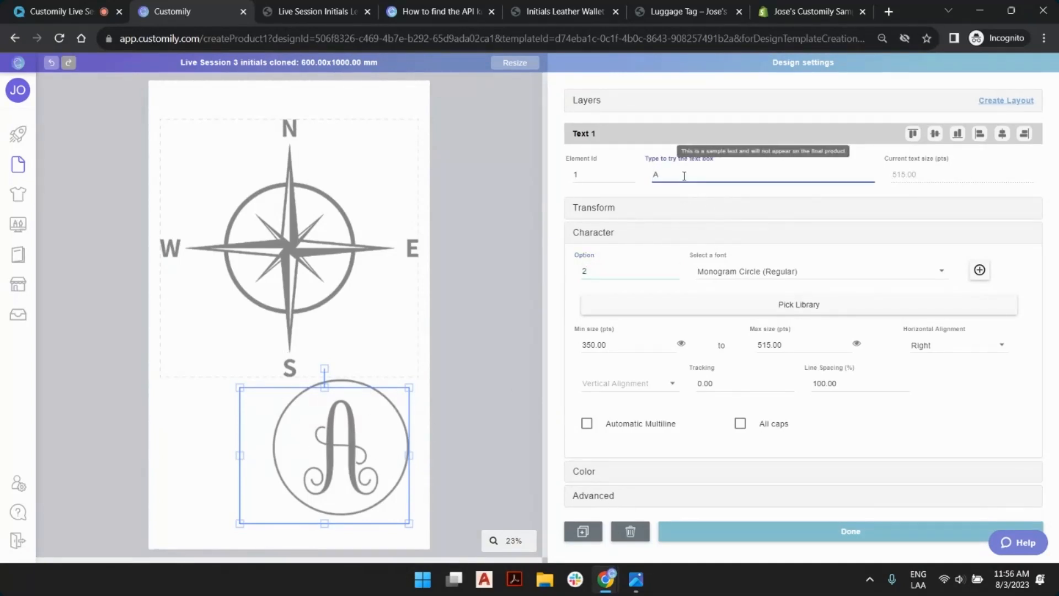
pyautogui.write('A')
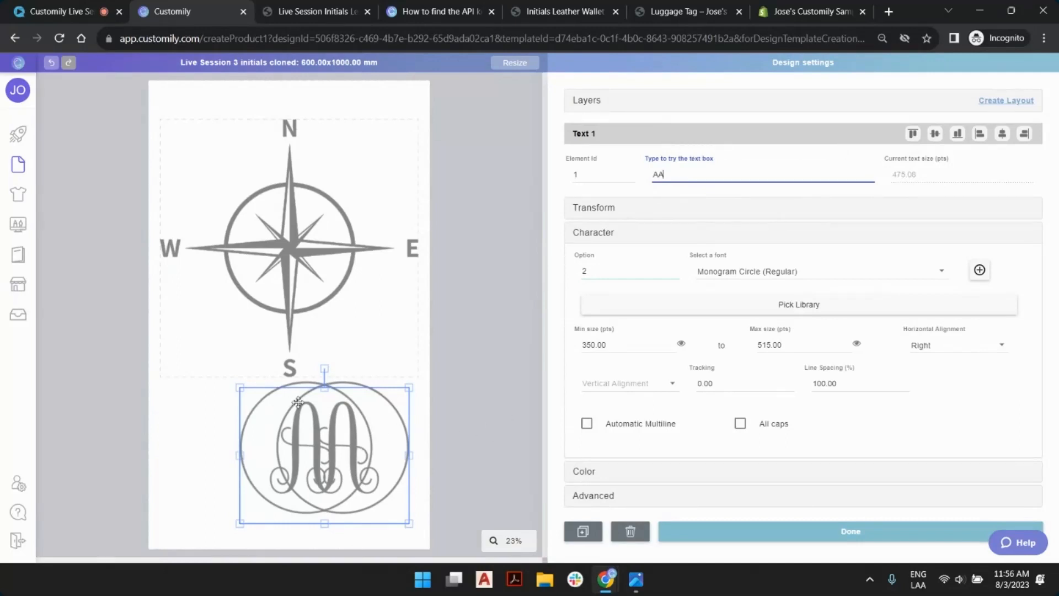
pyautogui.click(303, 289)
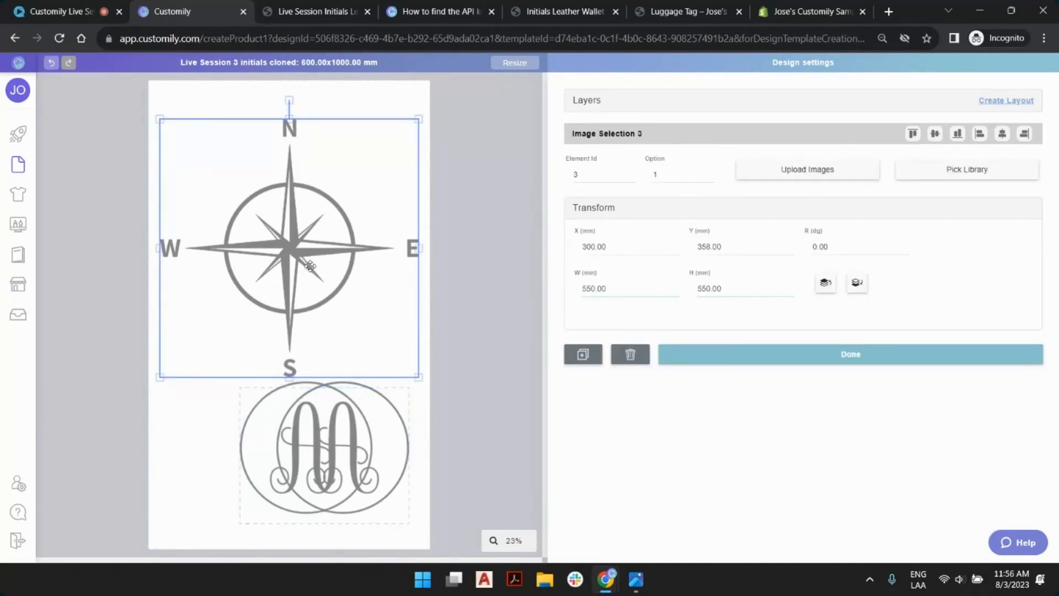
pyautogui.moveTo(297, 373); pyautogui.dragTo(293, 370)
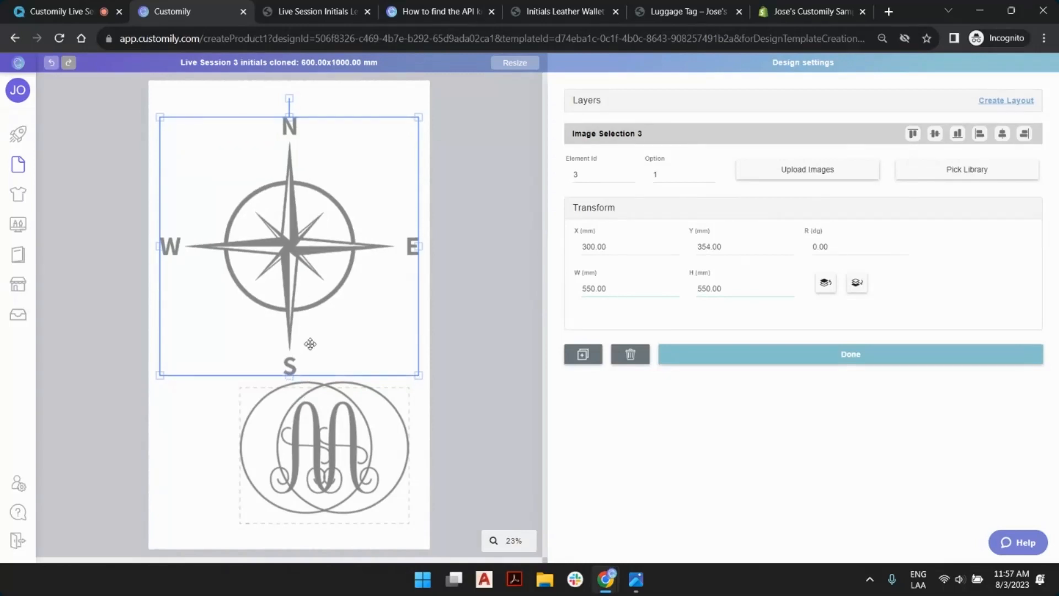
# Try AAA as the sample initials in the Monogram Circle font, and replace them with gBh.
pyautogui.click(403, 442)
pyautogui.click(686, 173)
pyautogui.write('AAA')
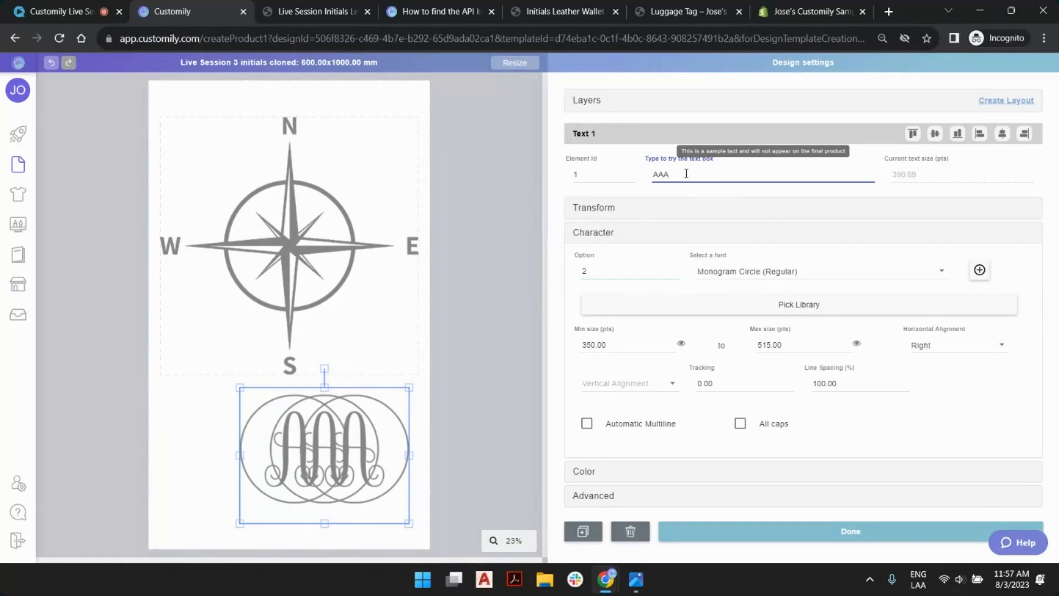
pyautogui.press('BackSpace')
pyautogui.press('BackSpace')
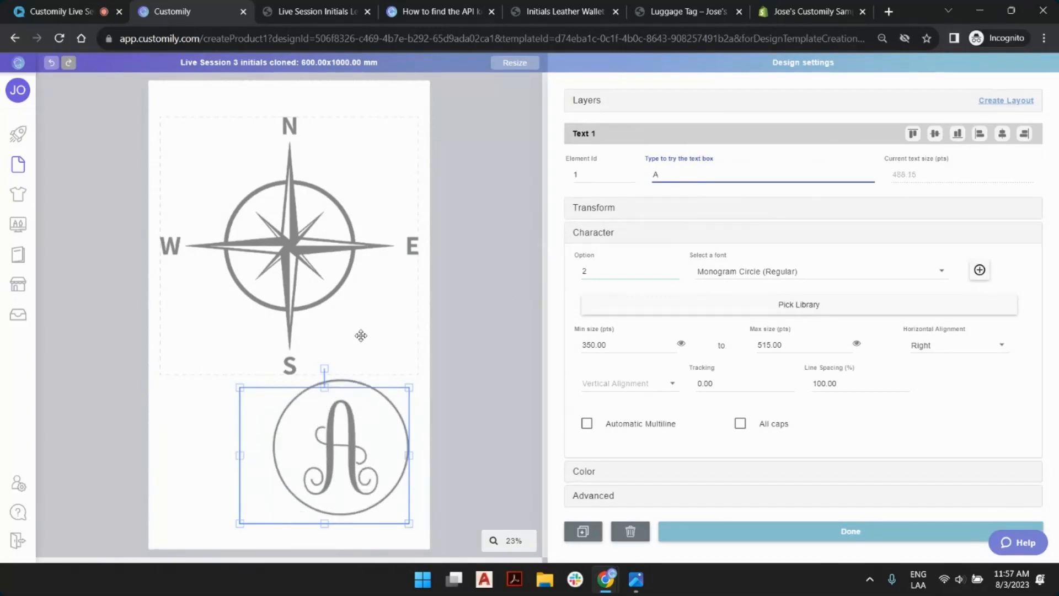
pyautogui.press('BackSpace')
pyautogui.write('gBH')
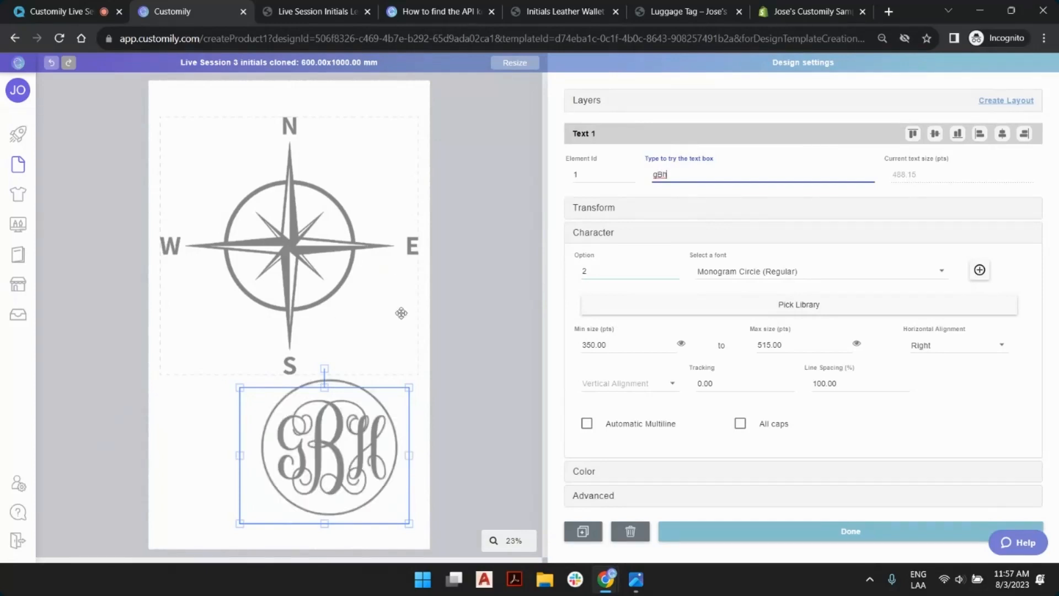
pyautogui.click(446, 249)
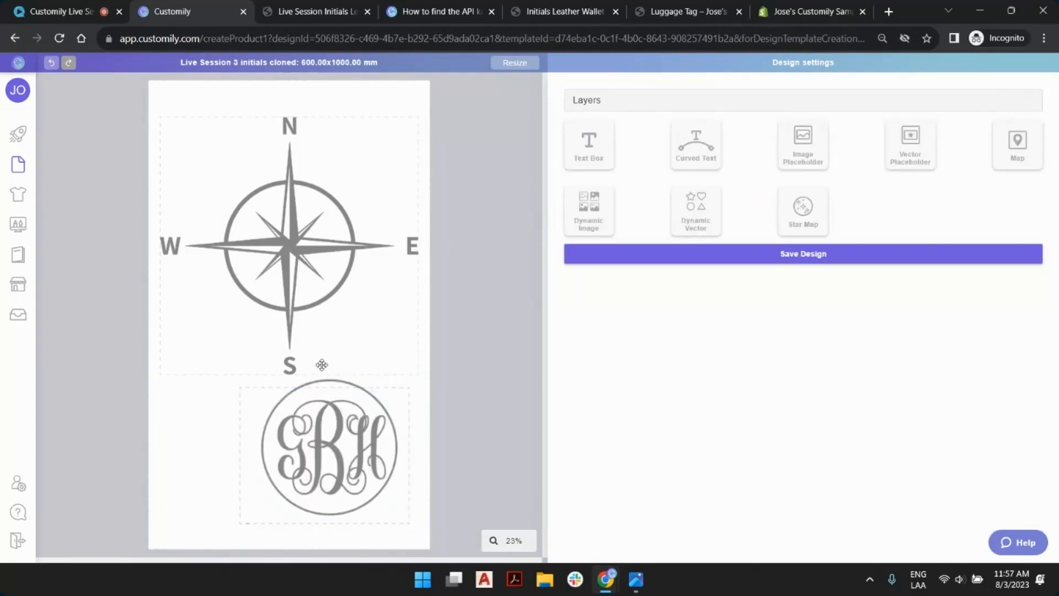
pyautogui.scroll(-1, 357, 326)
pyautogui.scroll(1, 356, 326)
pyautogui.click(333, 429)
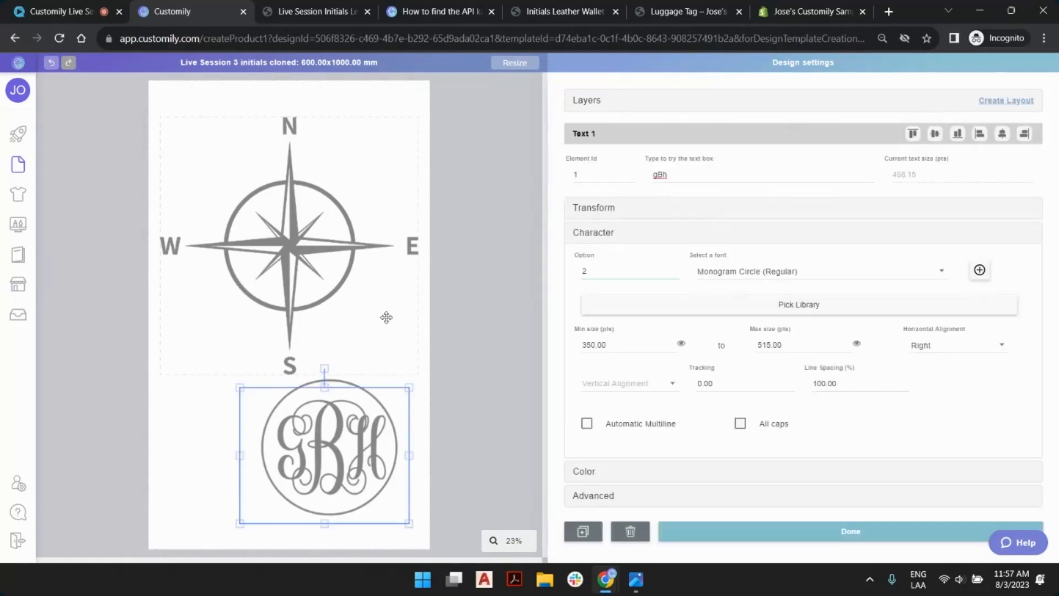
pyautogui.click(491, 264)
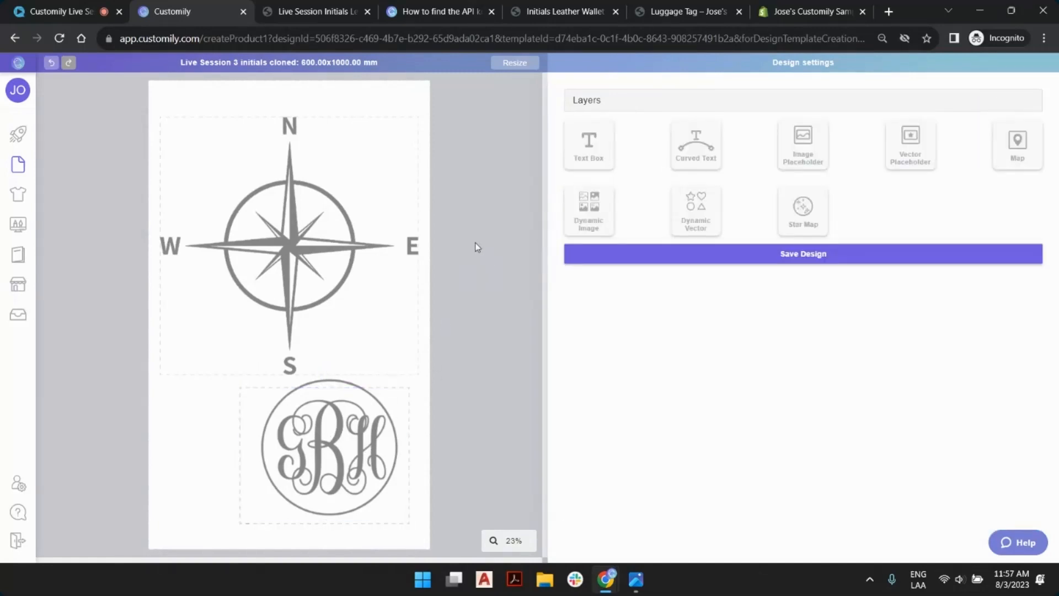
pyautogui.click(313, 166)
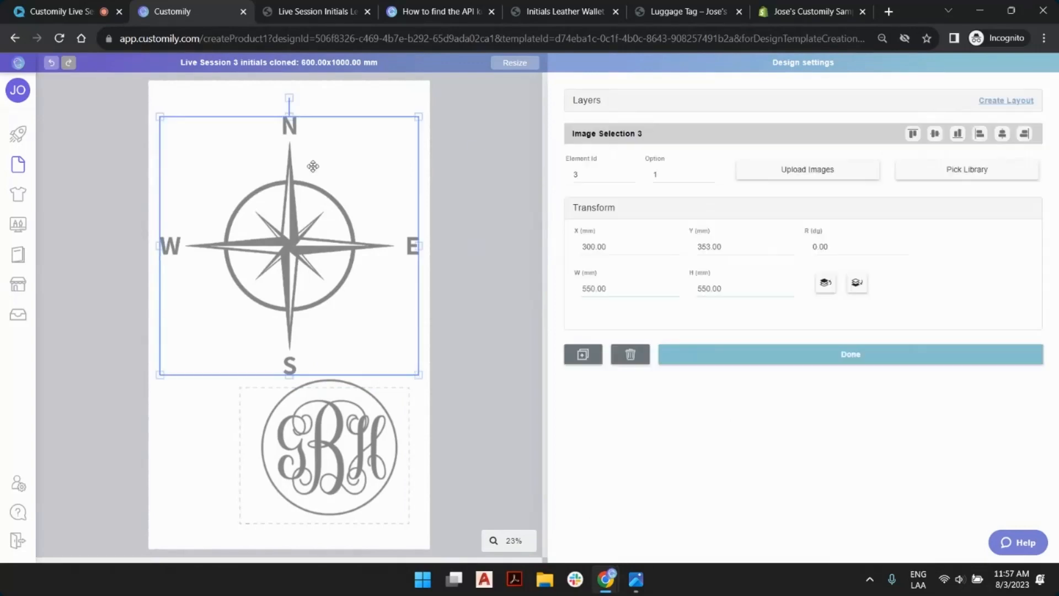
pyautogui.click(476, 308)
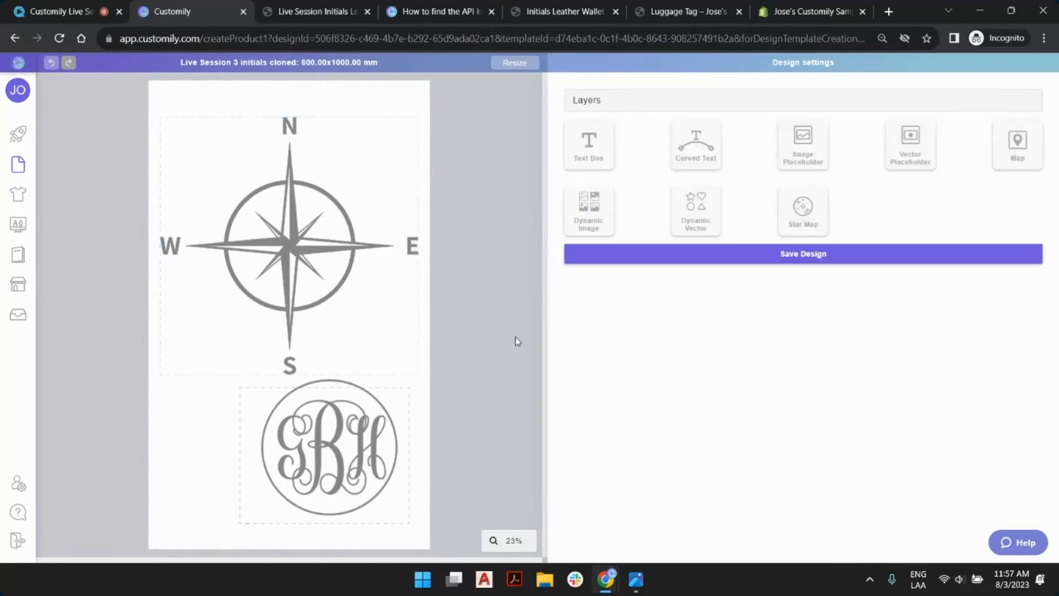
# Save the design without updating its options, checking the initials and font options on the live wallet product page before confirming.
pyautogui.click(830, 255)
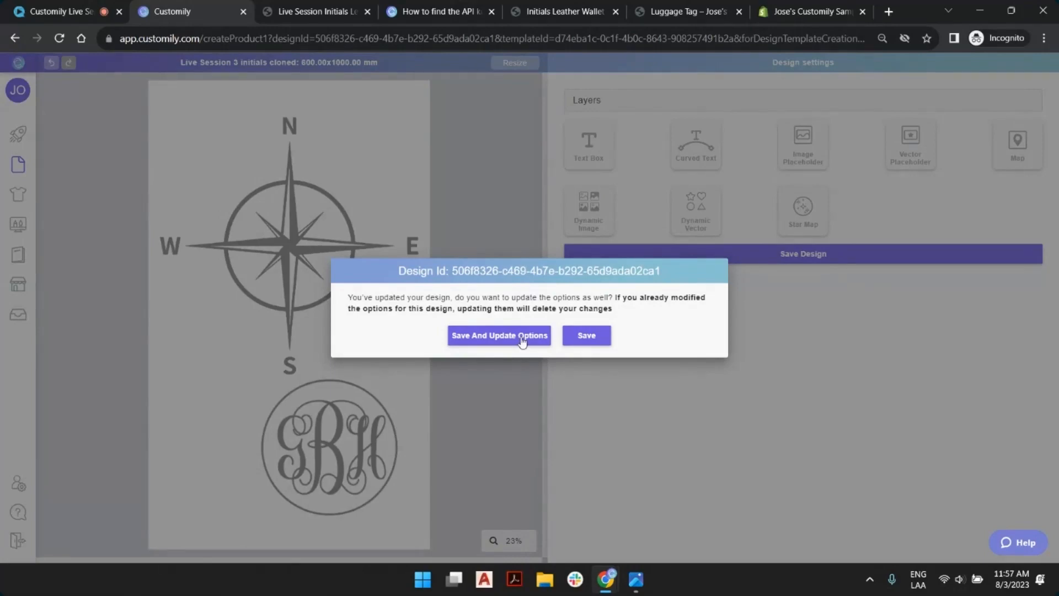
pyautogui.click(286, 13)
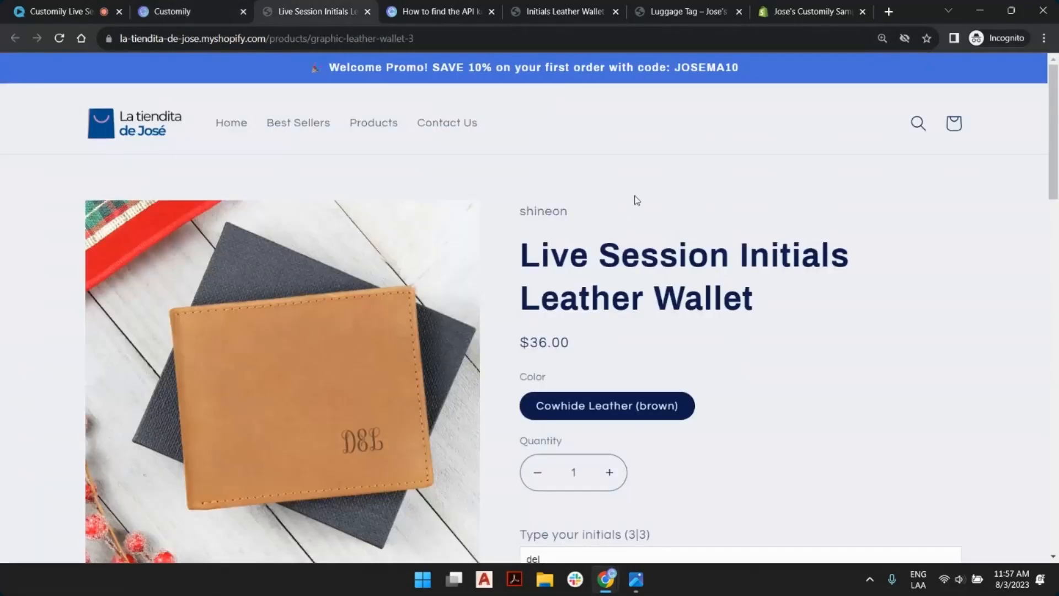
pyautogui.scroll(-5, 693, 359)
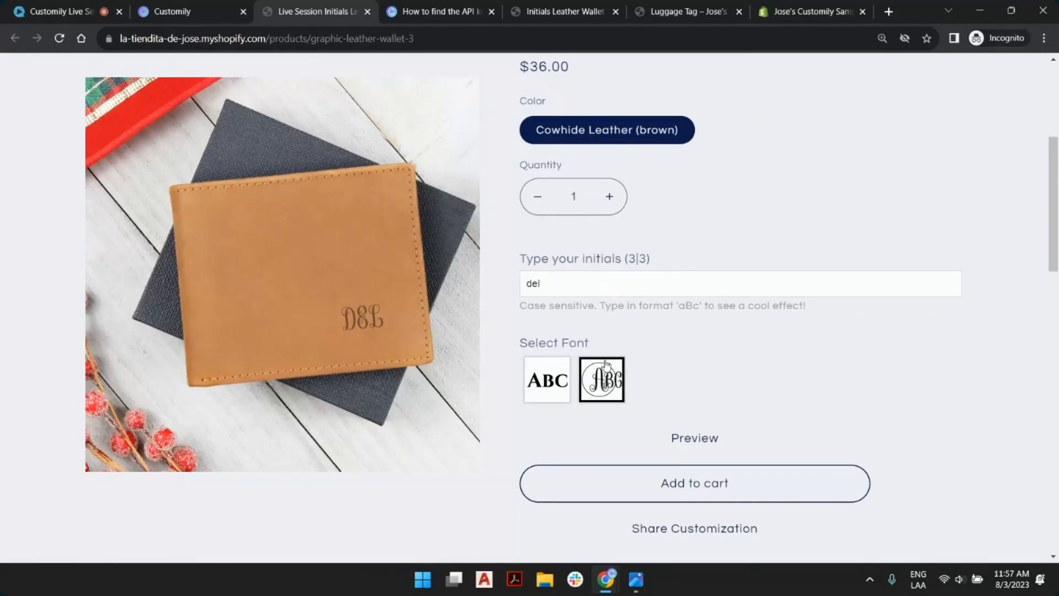
pyautogui.click(200, 6)
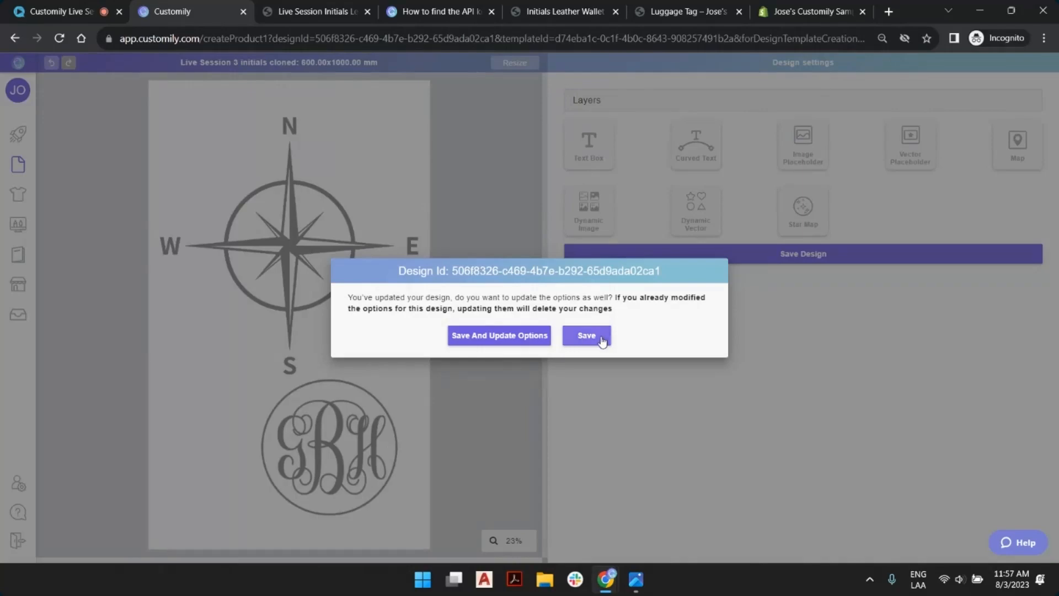
pyautogui.click(605, 340)
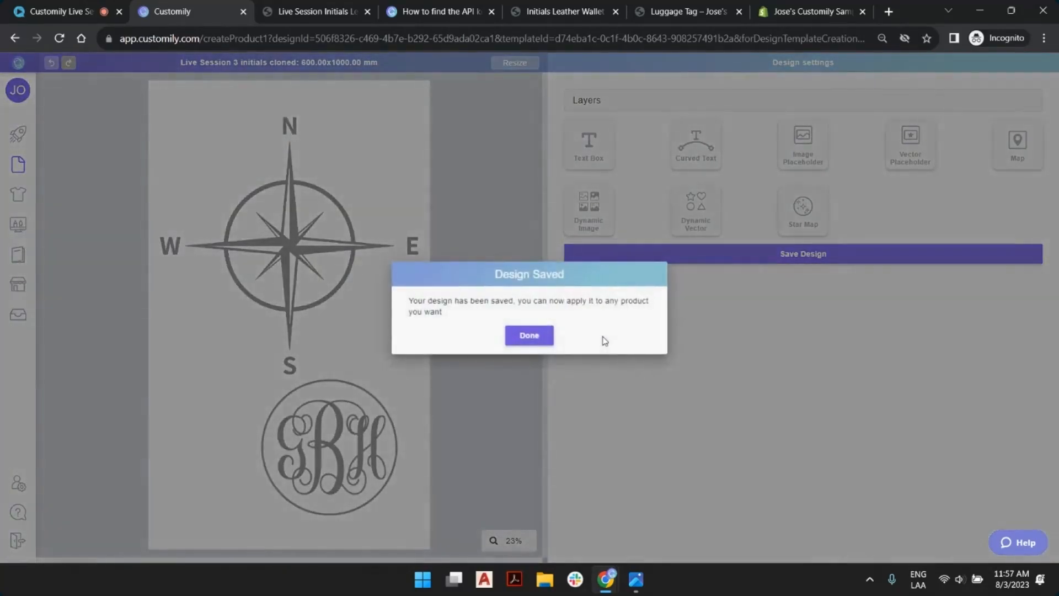
pyautogui.click(542, 340)
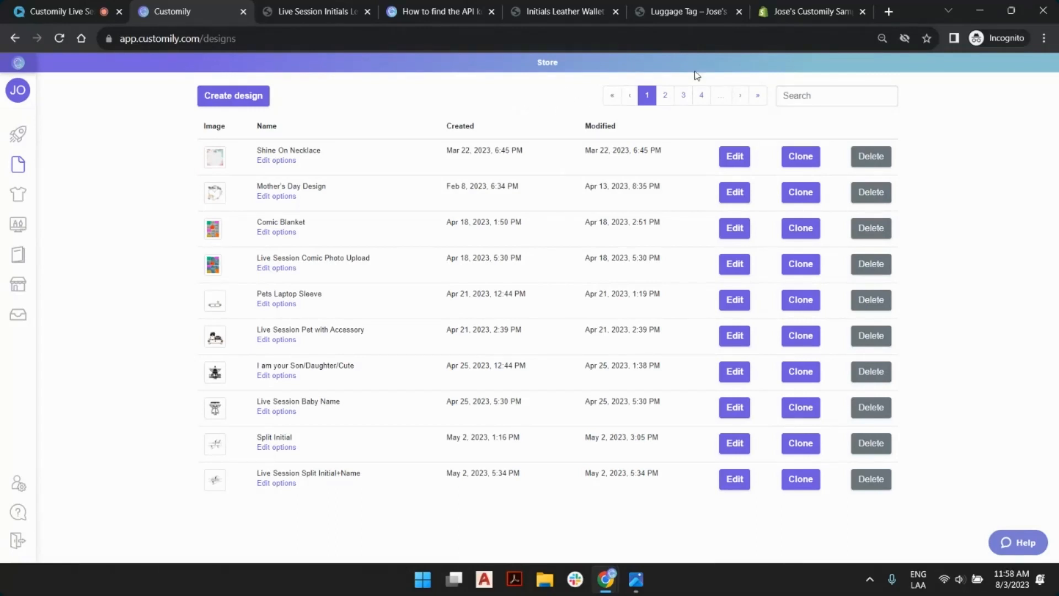
# Open the options of the Live Session 3 initials + Compass design and show the options preview.
pyautogui.click(758, 99)
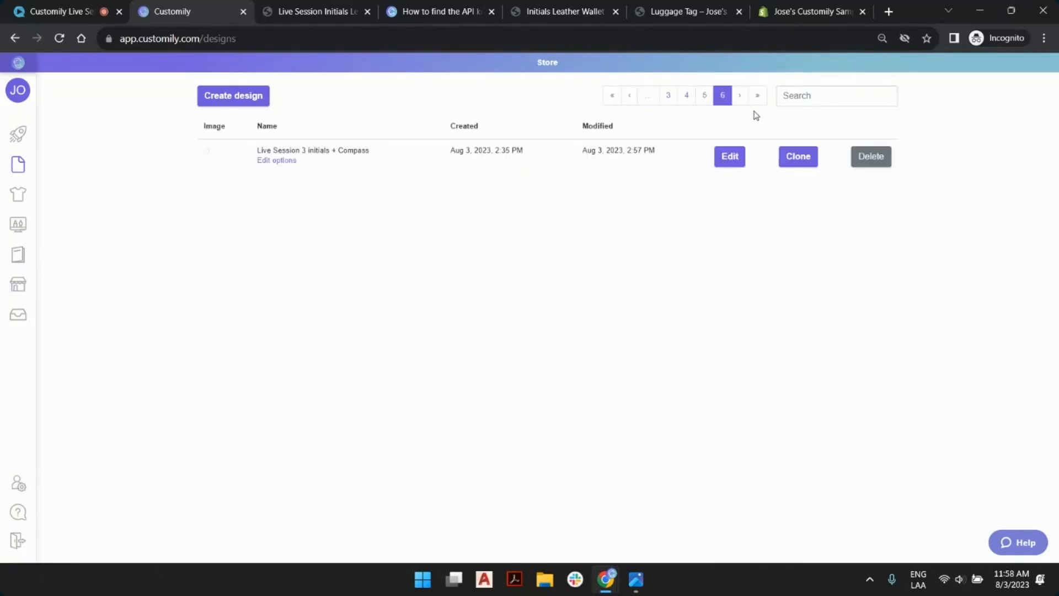
pyautogui.click(279, 161)
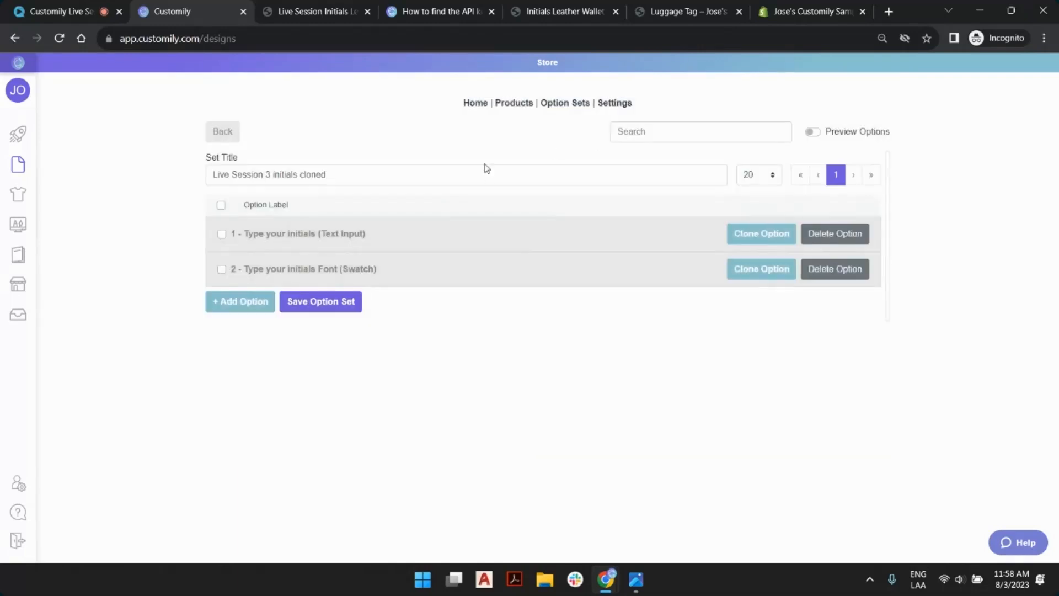
pyautogui.click(814, 133)
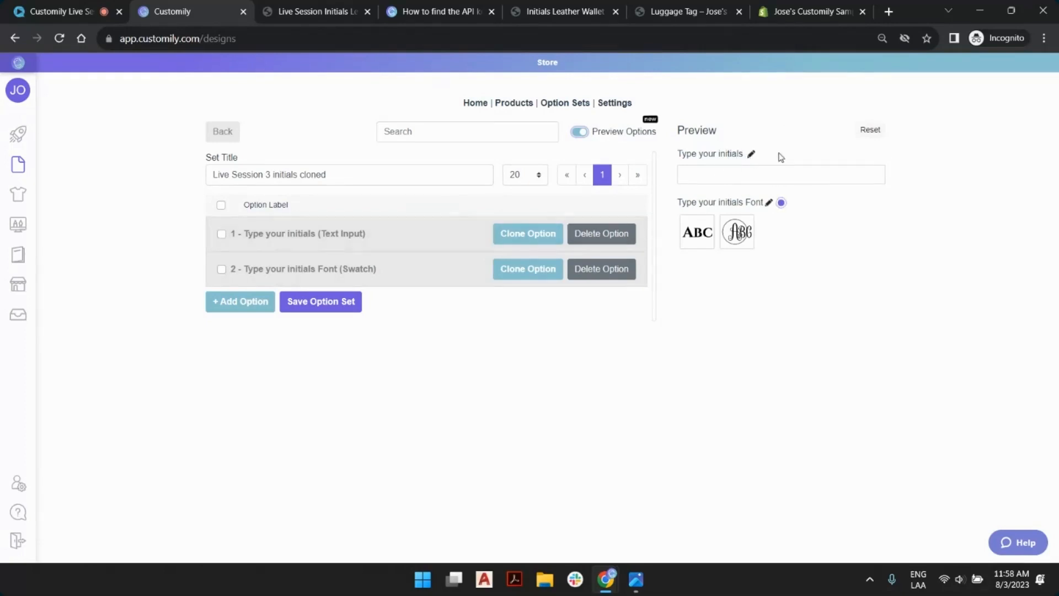
# Give the initials text input the placeholder aBc, a maximum length of 3, and the restriction Only letters (no spaces).
pyautogui.click(750, 158)
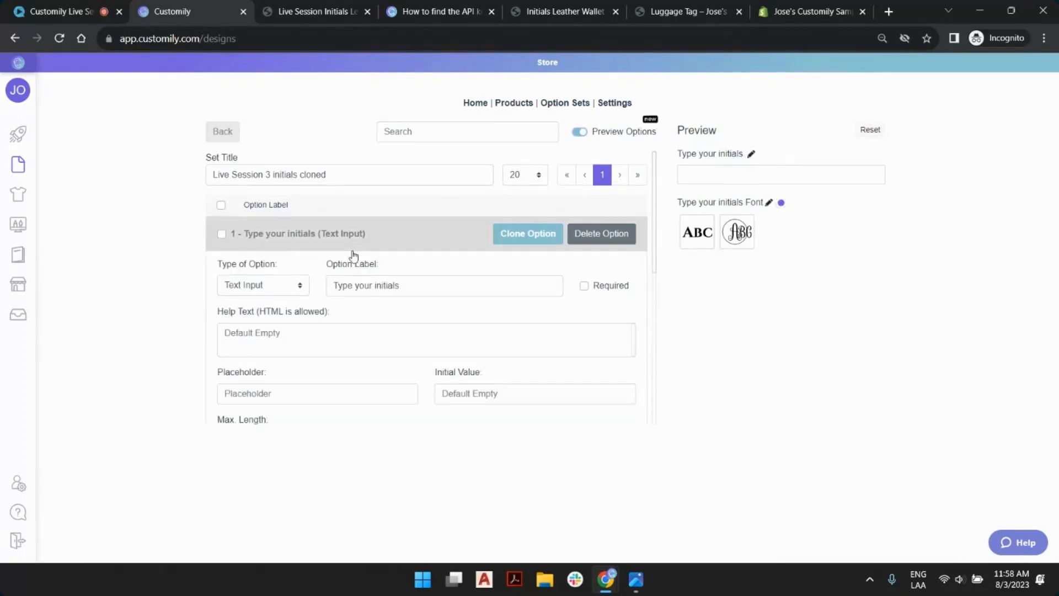
pyautogui.scroll(-3, 353, 271)
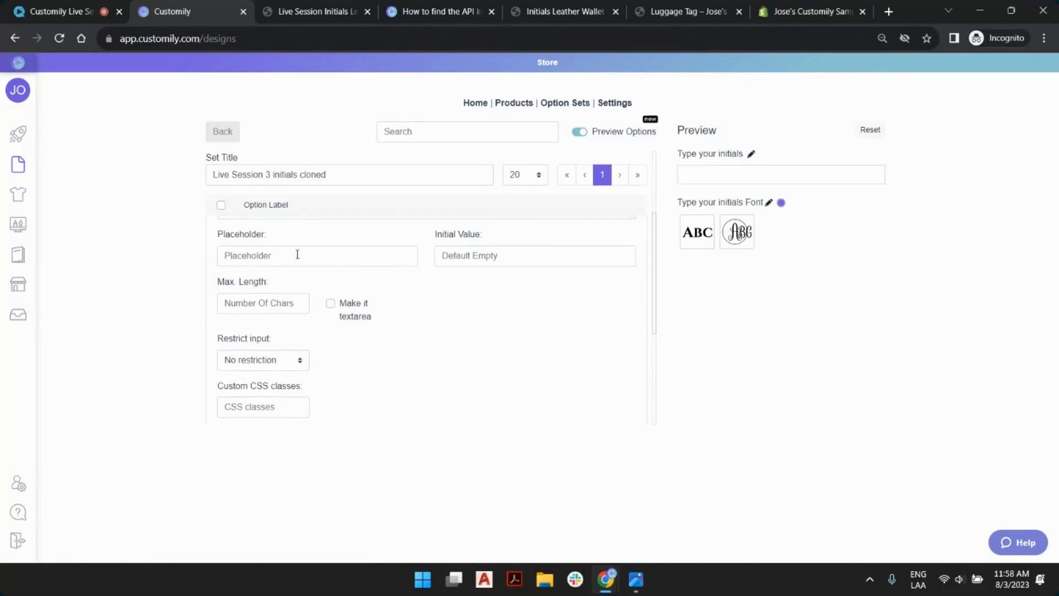
pyautogui.click(298, 254)
pyautogui.write('a')
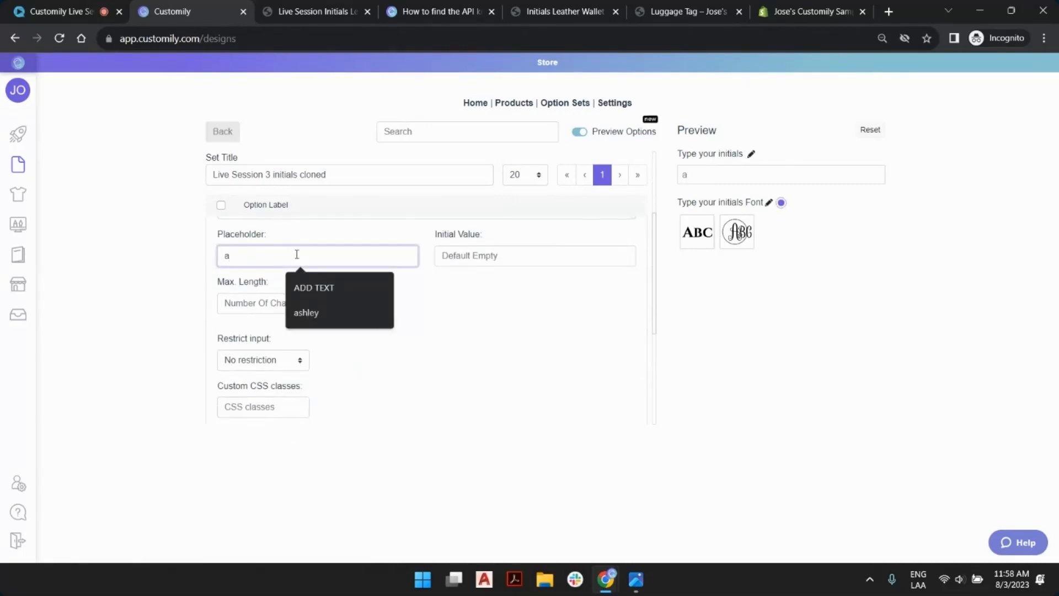
pyautogui.write('Bc')
pyautogui.click(266, 305)
pyautogui.write('3')
pyautogui.click(267, 360)
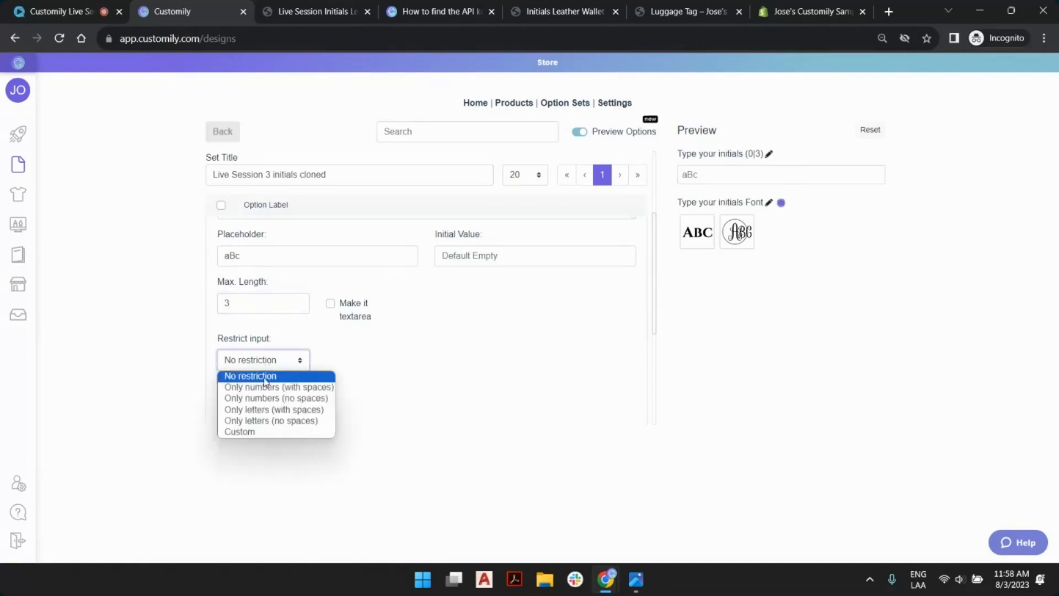
pyautogui.click(268, 421)
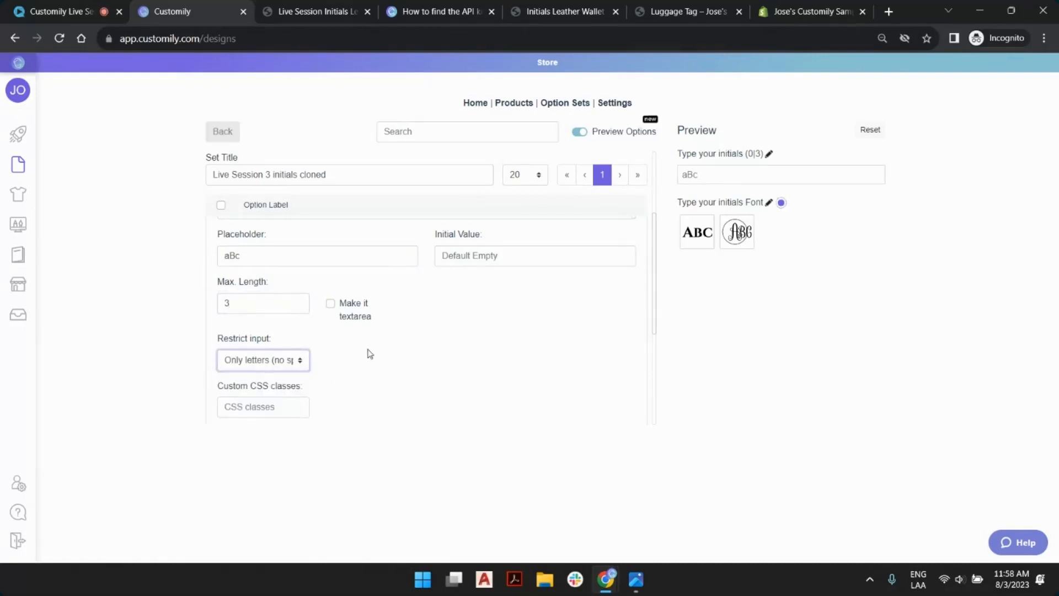
# Copy the help text "Case sensitive. Type in format 'aBc' to see a cool effect!" from the wallet product page into the initials option.
pyautogui.scroll(1, 395, 345)
pyautogui.click(317, 266)
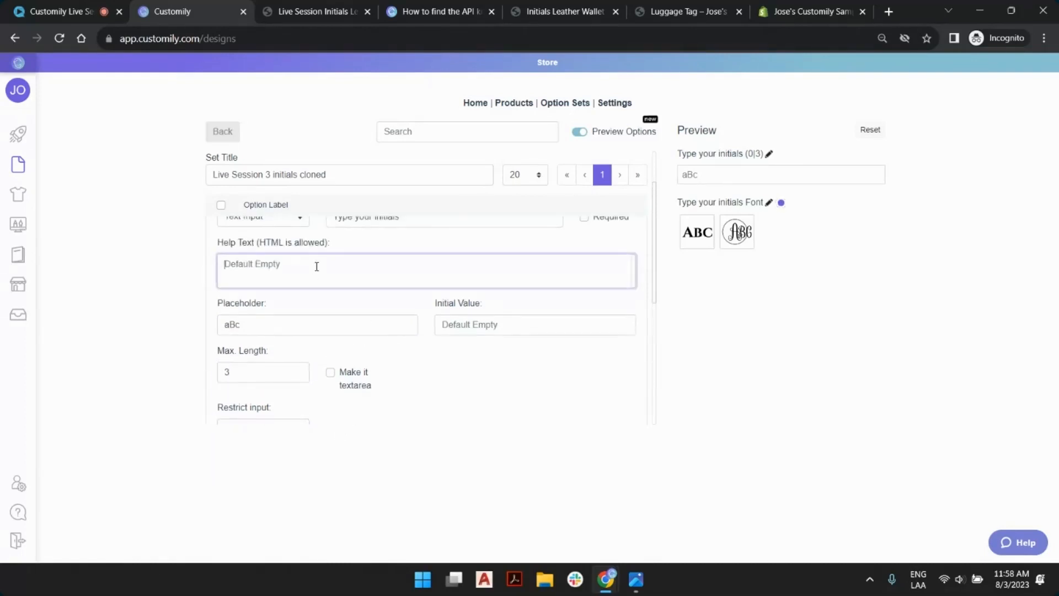
pyautogui.click(307, 15)
pyautogui.moveTo(520, 306); pyautogui.dragTo(808, 312)
pyautogui.hotkey('ctrl', 'c')
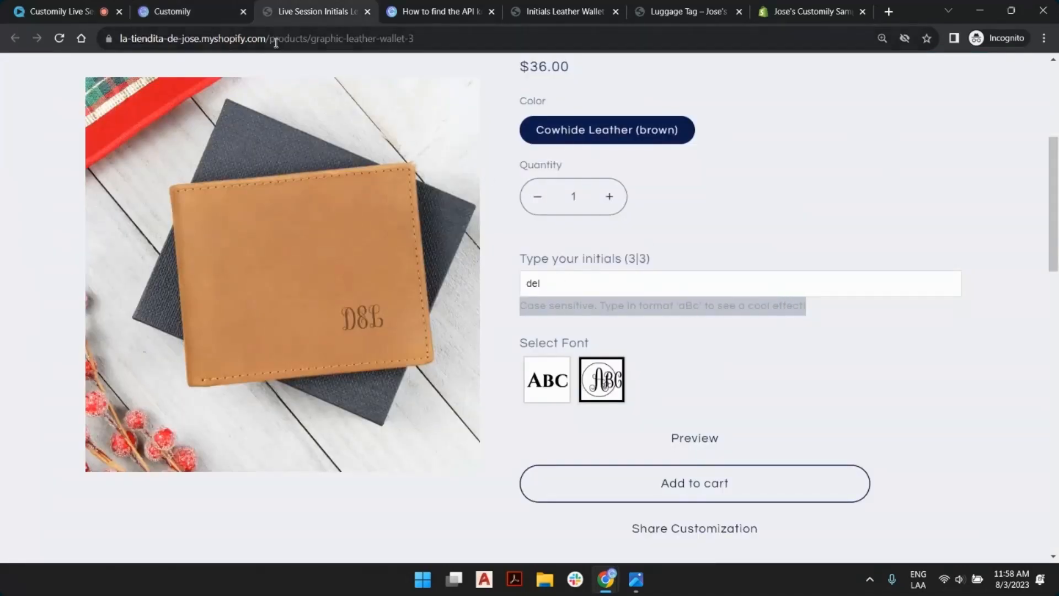
pyautogui.click(210, 11)
pyautogui.hotkey('ctrl', 'v')
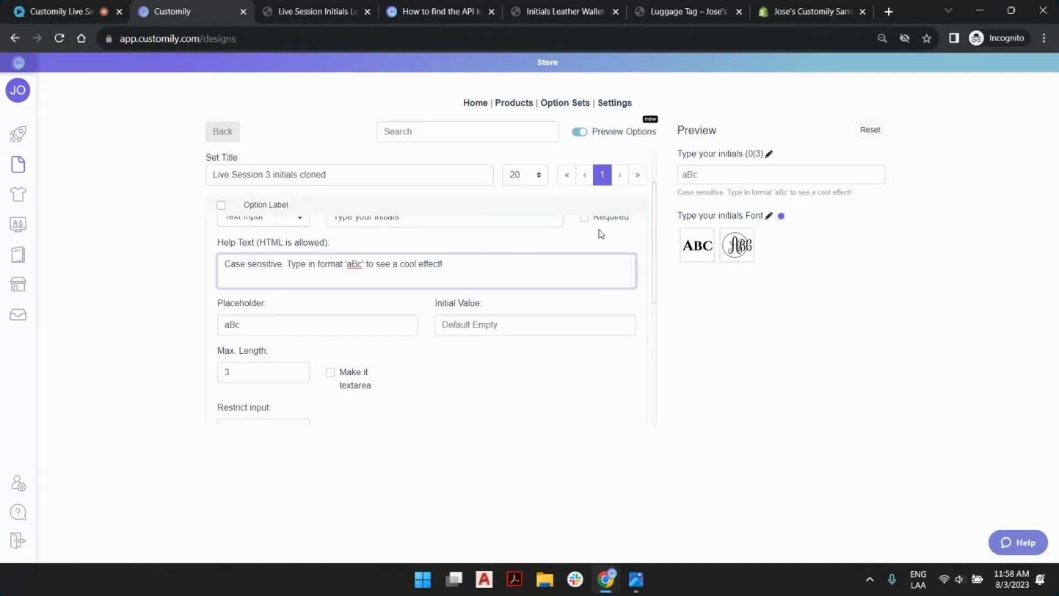
# Relabel the initials font swatch option as Select Font.
pyautogui.click(769, 217)
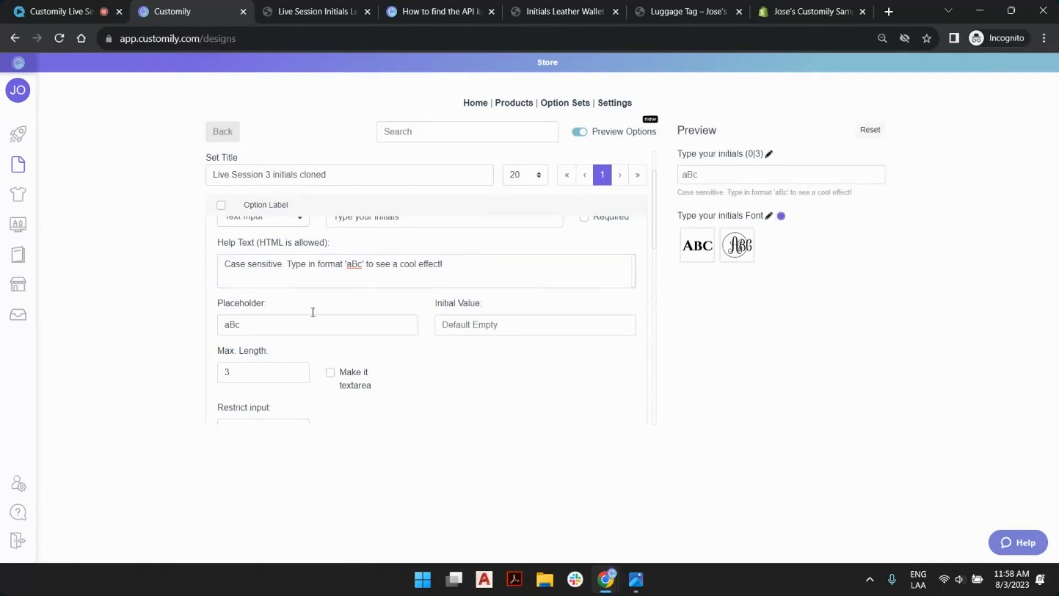
pyautogui.moveTo(402, 289); pyautogui.dragTo(298, 291)
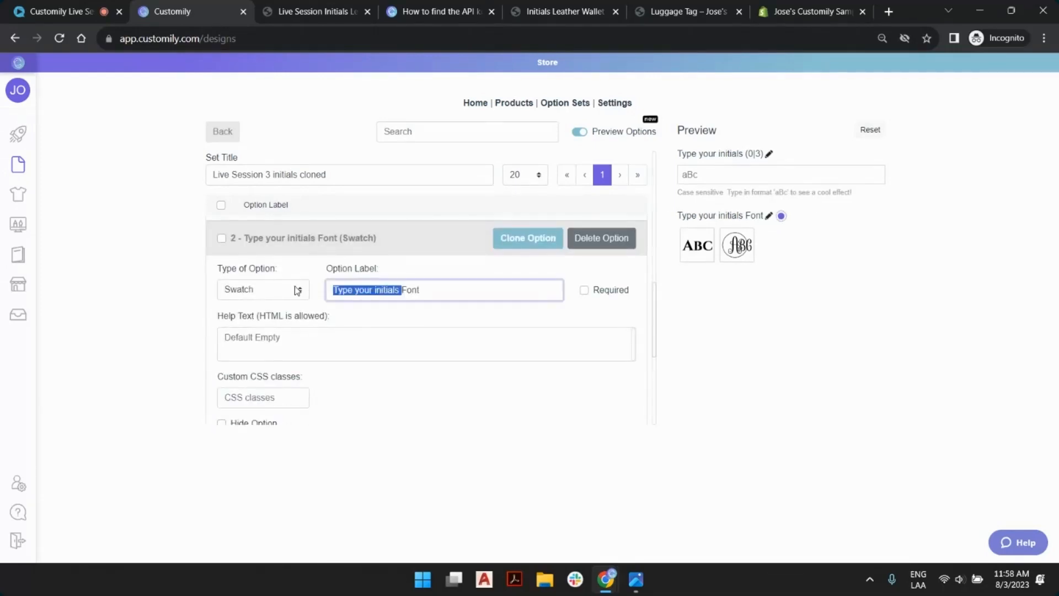
pyautogui.write('Selec')
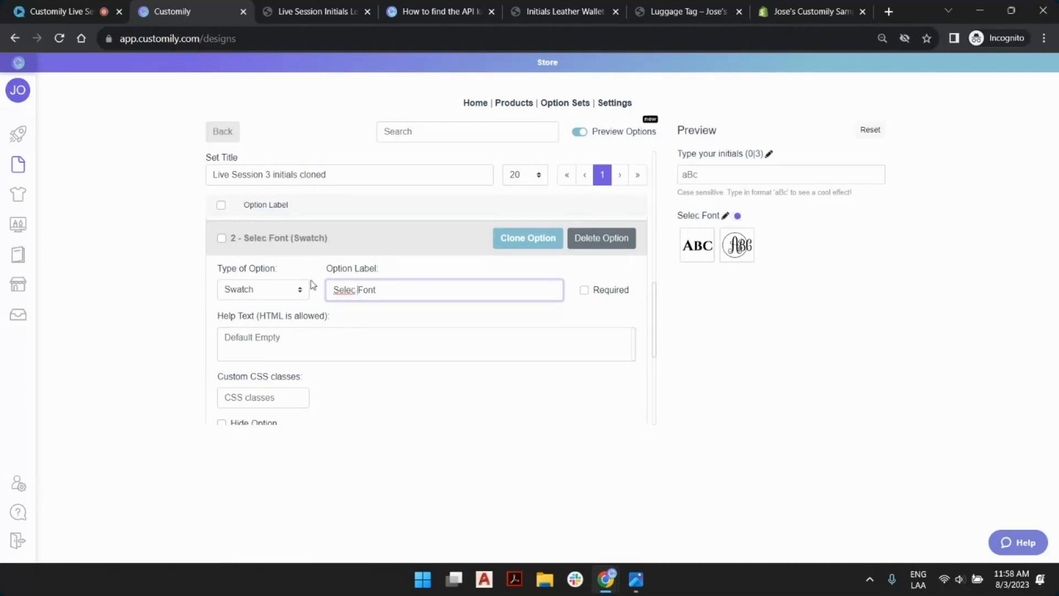
pyautogui.click(357, 289)
pyautogui.write('t')
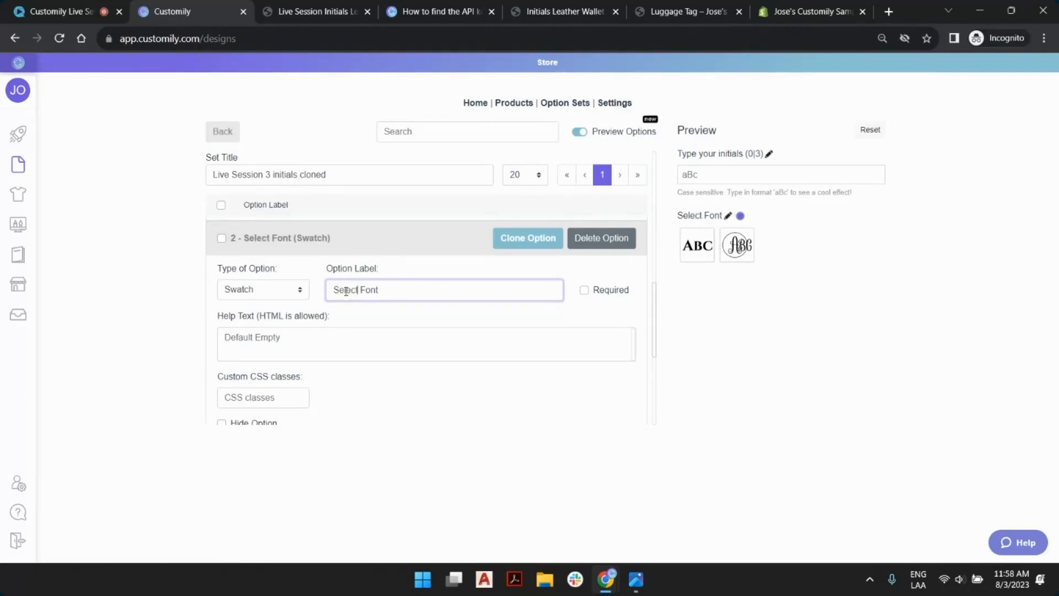
# Rename the first swatch value of the font option as Cinzel.
pyautogui.scroll(-5, 345, 303)
pyautogui.click(345, 309)
pyautogui.tripleClick(309, 359)
pyautogui.write('Cinzel')
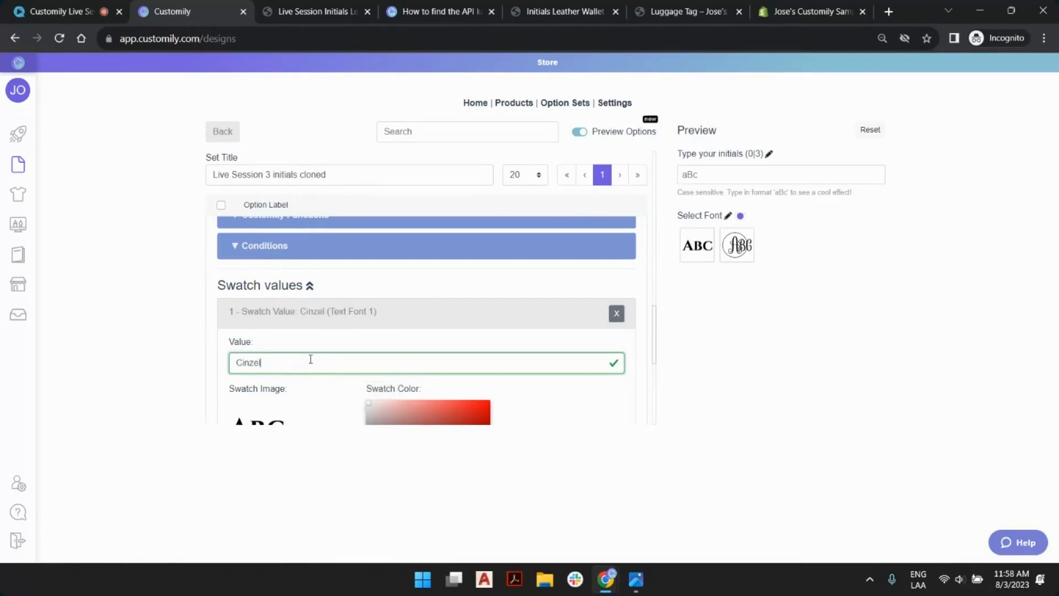
pyautogui.scroll(-5, 310, 359)
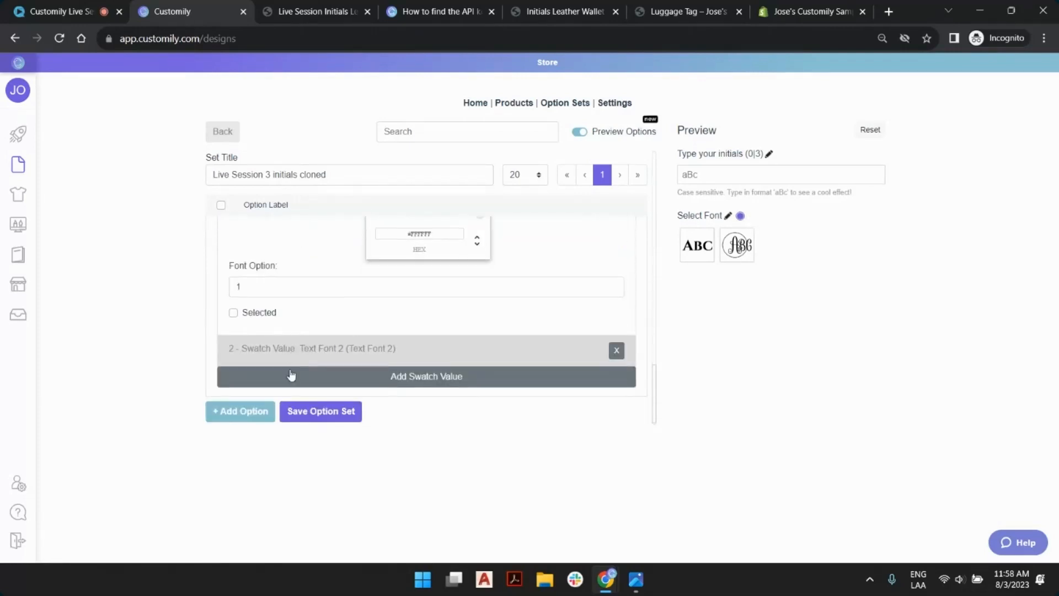
# Rename the second swatch value of the font option as Monogram Script and save the option set.
pyautogui.click(284, 348)
pyautogui.tripleClick(280, 265)
pyautogui.write('M')
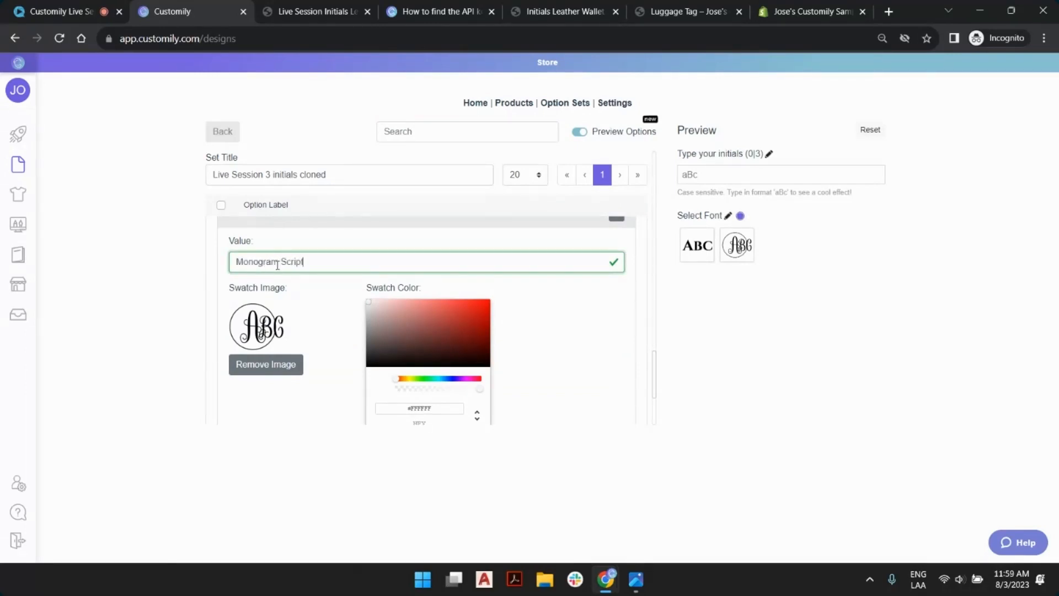
pyautogui.write('onogram Script')
pyautogui.scroll(-3, 303, 309)
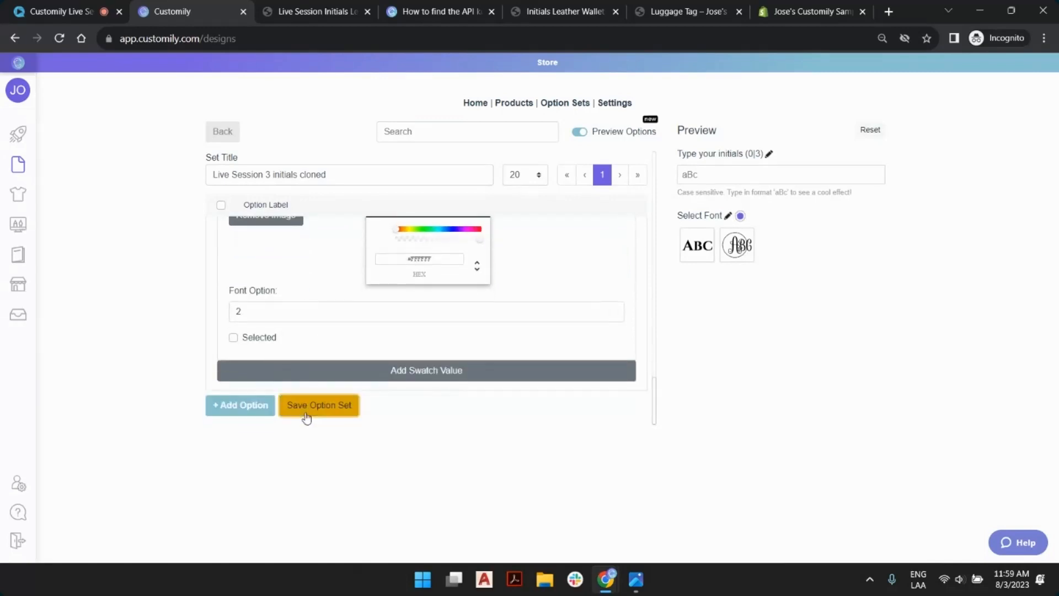
pyautogui.click(306, 413)
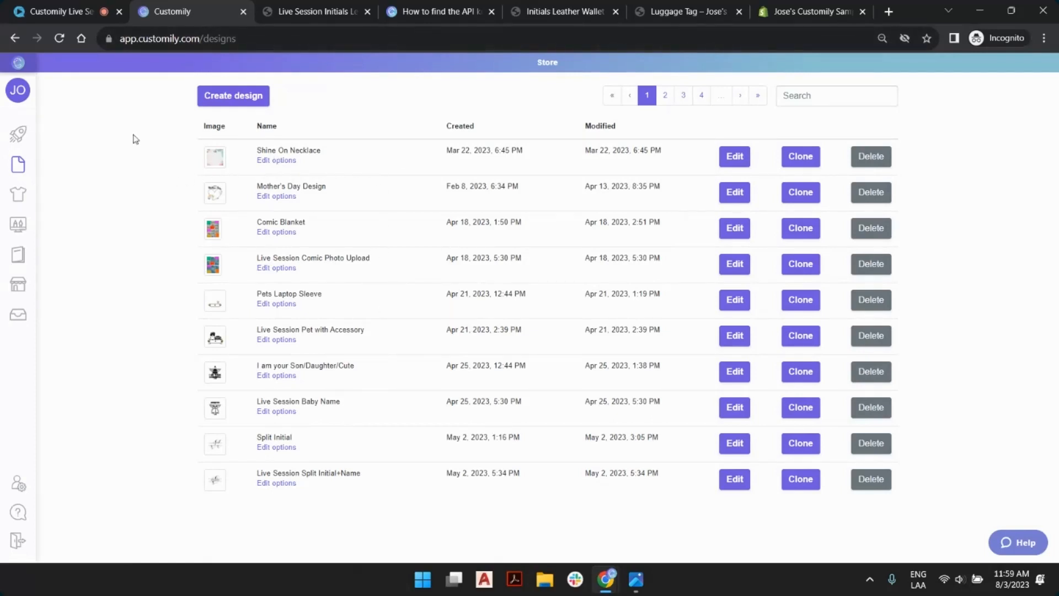
# Start a new product from your own product bases, searching for tag and choosing Live Session Luggage Tag.
pyautogui.click(29, 147)
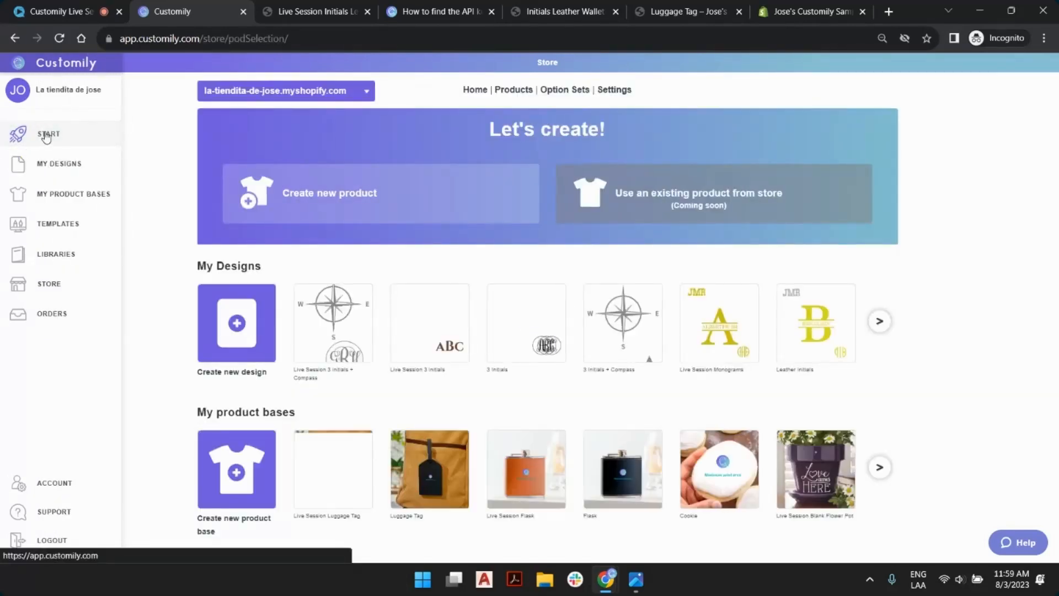
pyautogui.click(402, 193)
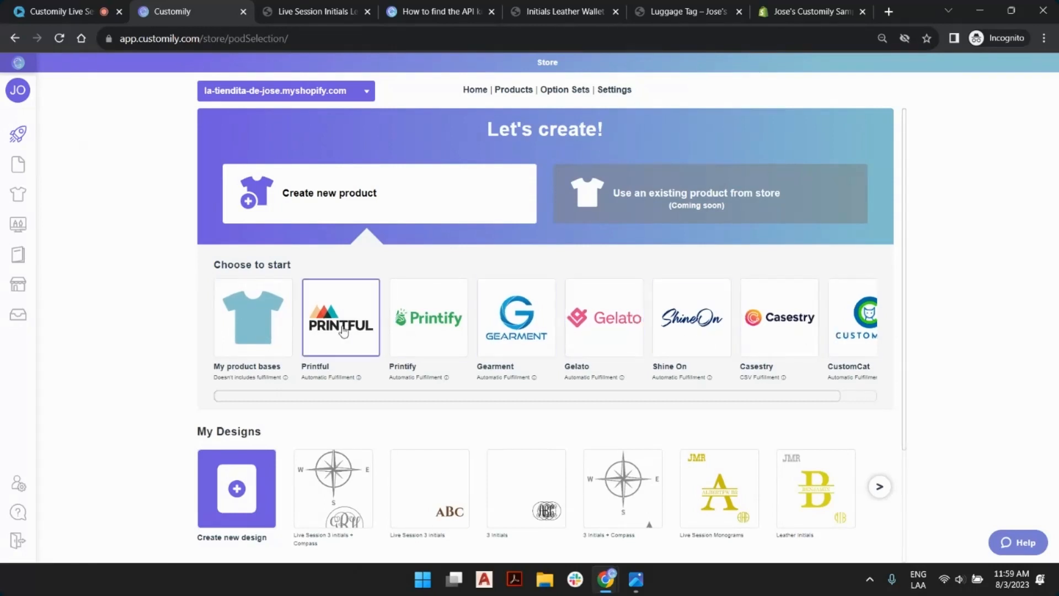
pyautogui.click(241, 332)
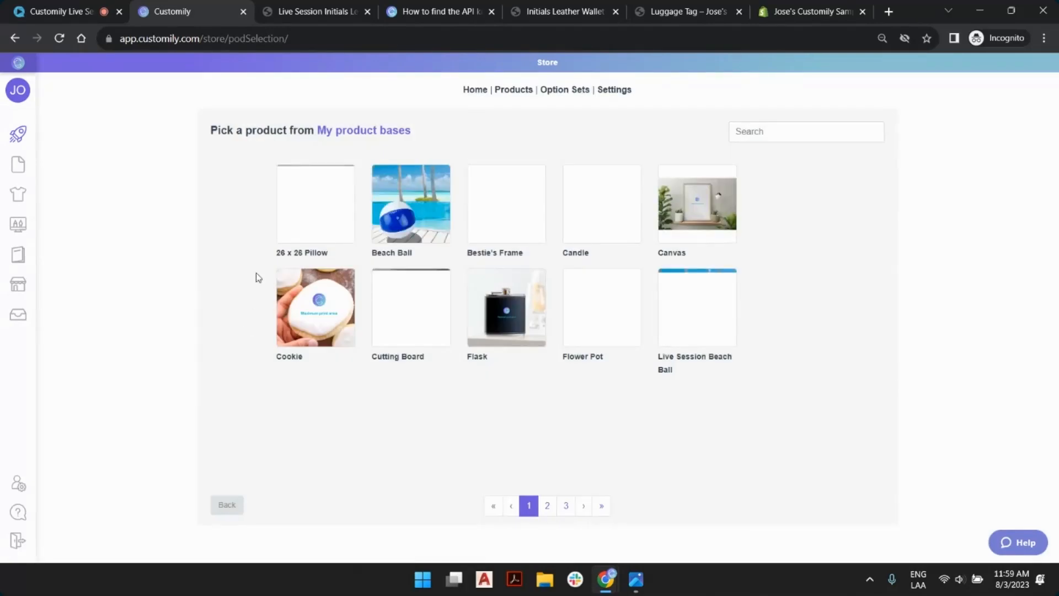
pyautogui.click(783, 130)
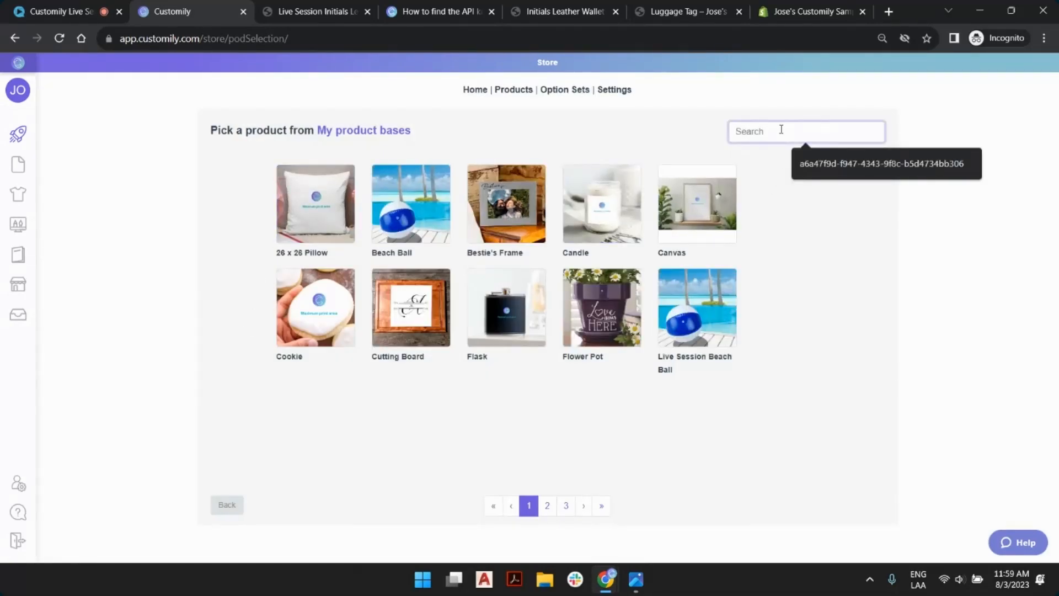
pyautogui.write('tag')
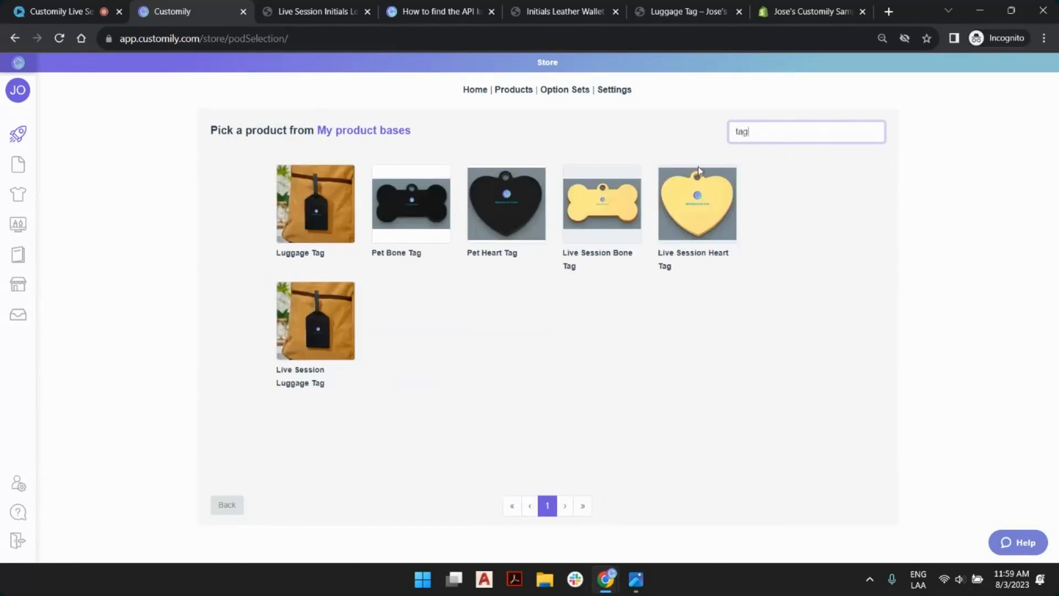
pyautogui.click(335, 313)
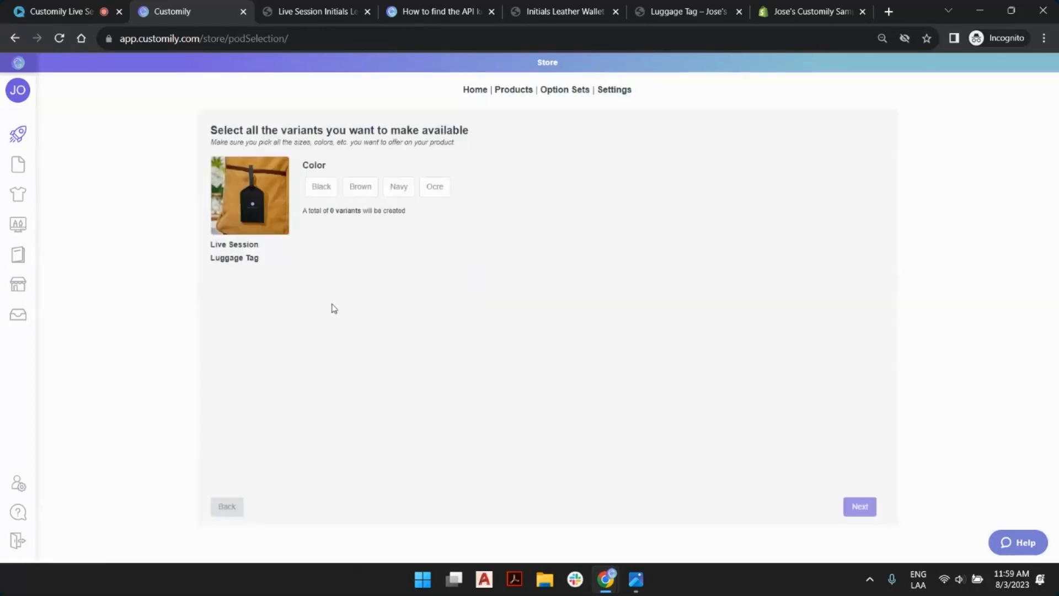
# Make the Black, Brown, Navy and Ocre color variants available with the Front print area and proceed to the design choice.
pyautogui.click(319, 188)
pyautogui.click(357, 190)
pyautogui.click(398, 188)
pyautogui.click(430, 188)
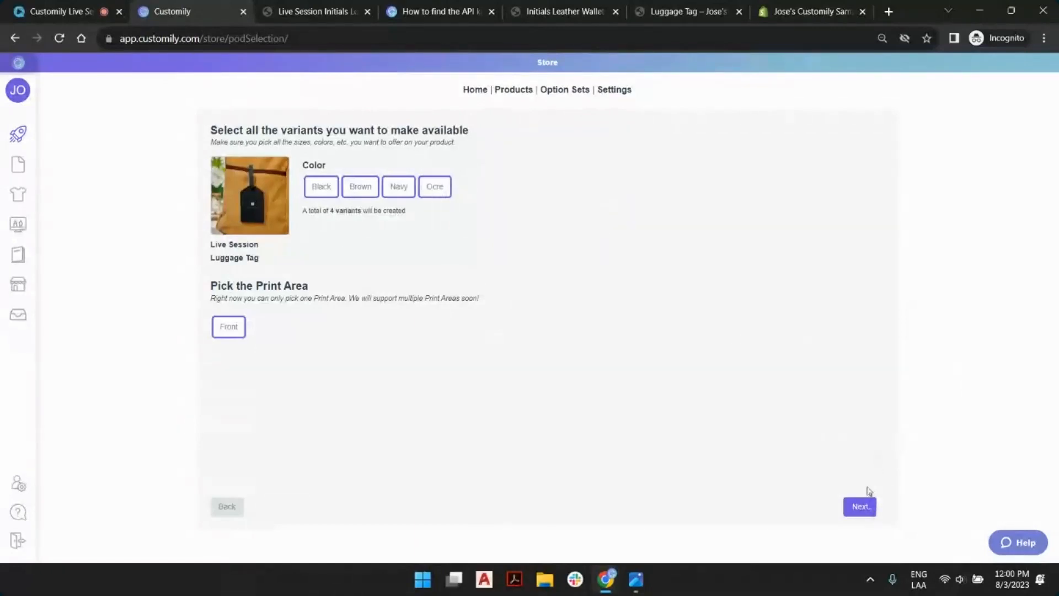
pyautogui.click(858, 508)
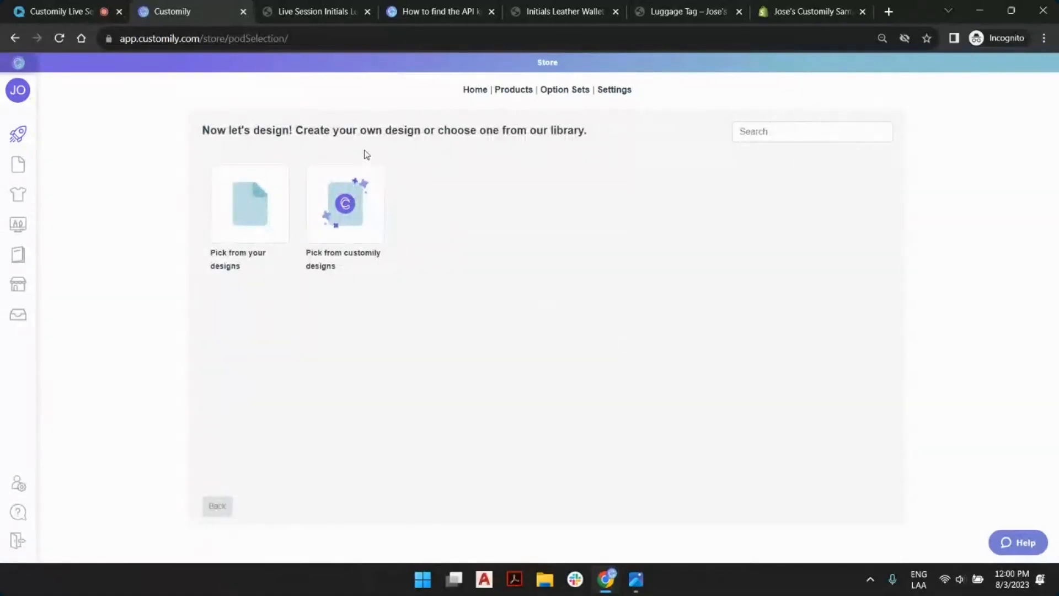
# Choose the Live Session 3 initials + Compass design from your own designs for the luggage tag.
pyautogui.click(343, 202)
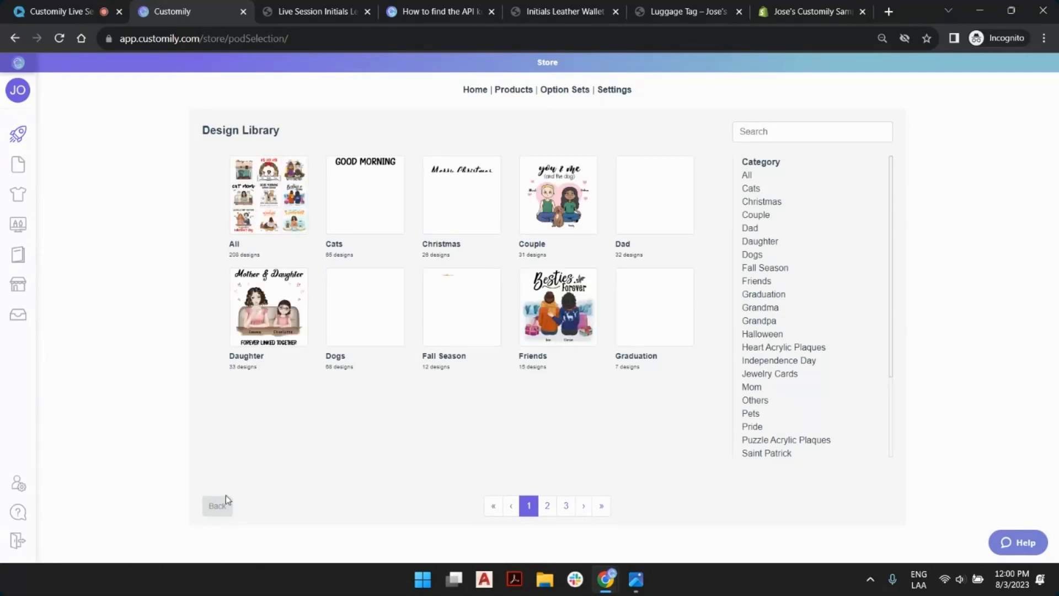
pyautogui.click(220, 506)
pyautogui.click(263, 208)
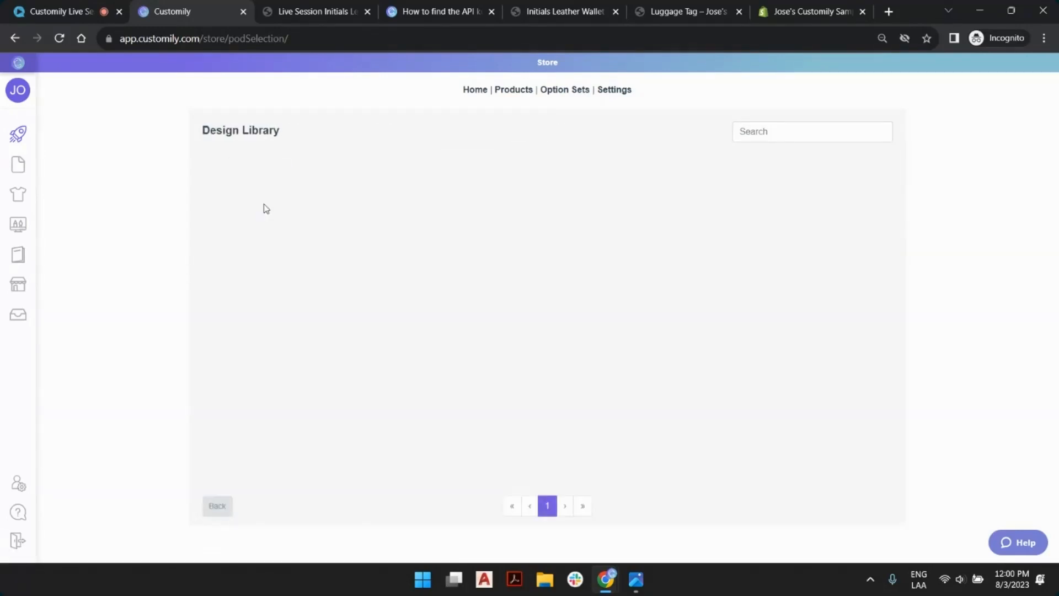
pyautogui.click(624, 506)
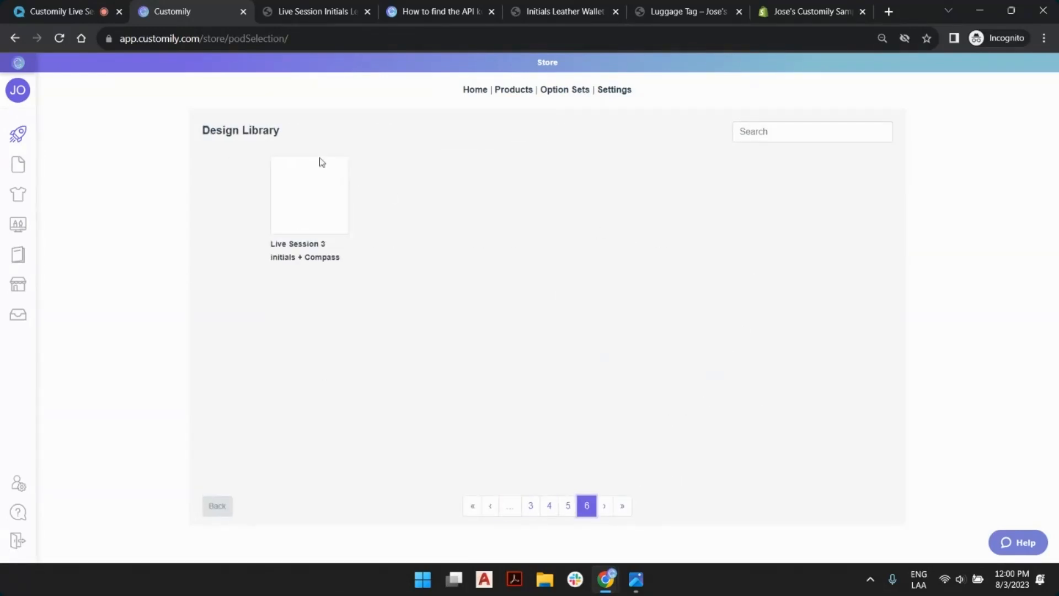
pyautogui.click(314, 223)
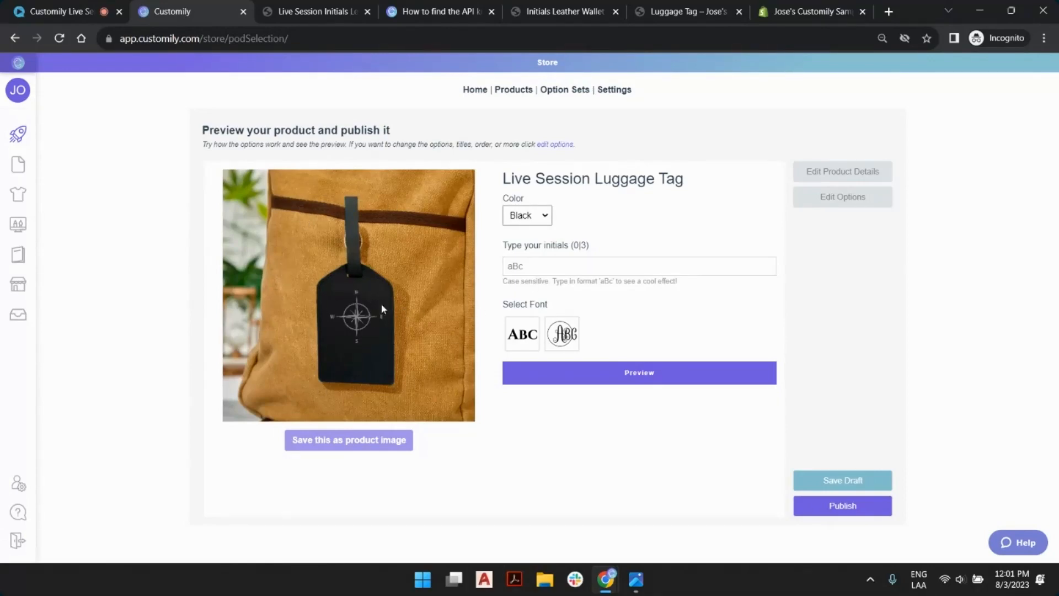
# Enter the initials jMr in the product preview and try the monogram script font before selecting the Cinzel font.
pyautogui.click(554, 266)
pyautogui.write('jMr')
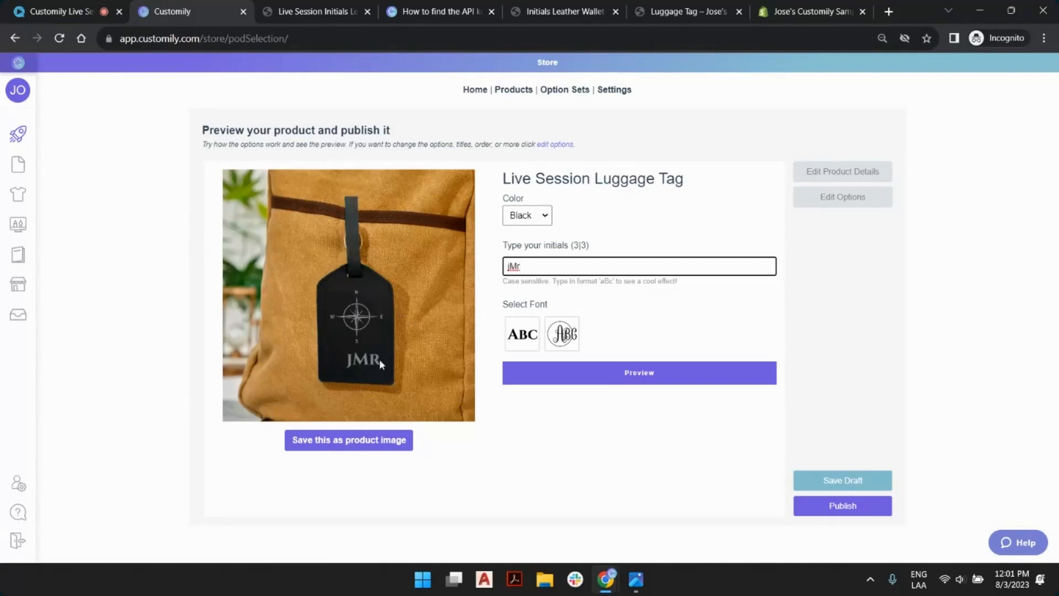
pyautogui.click(562, 333)
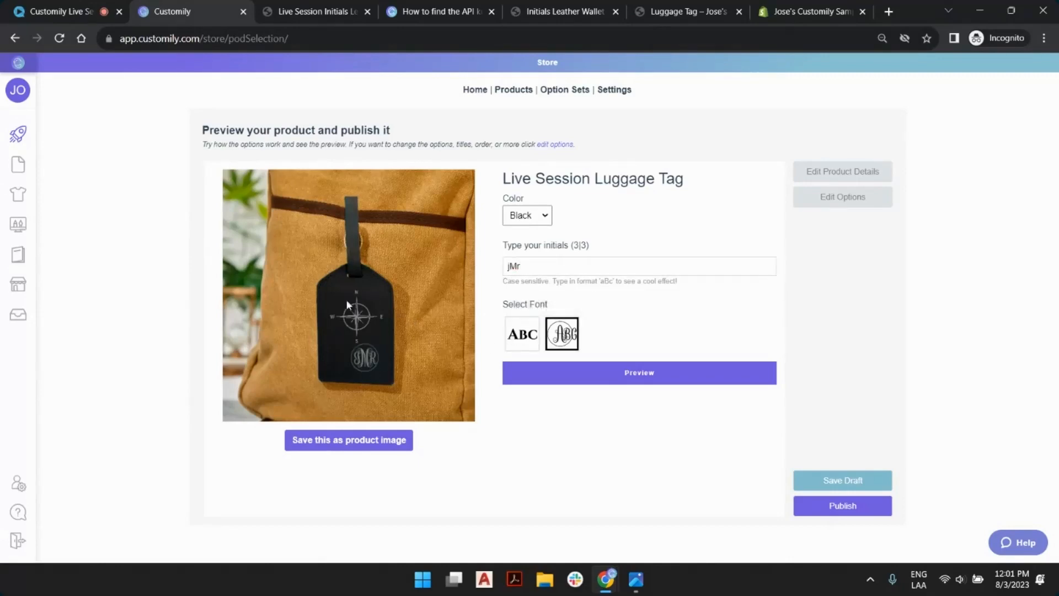
pyautogui.click(522, 333)
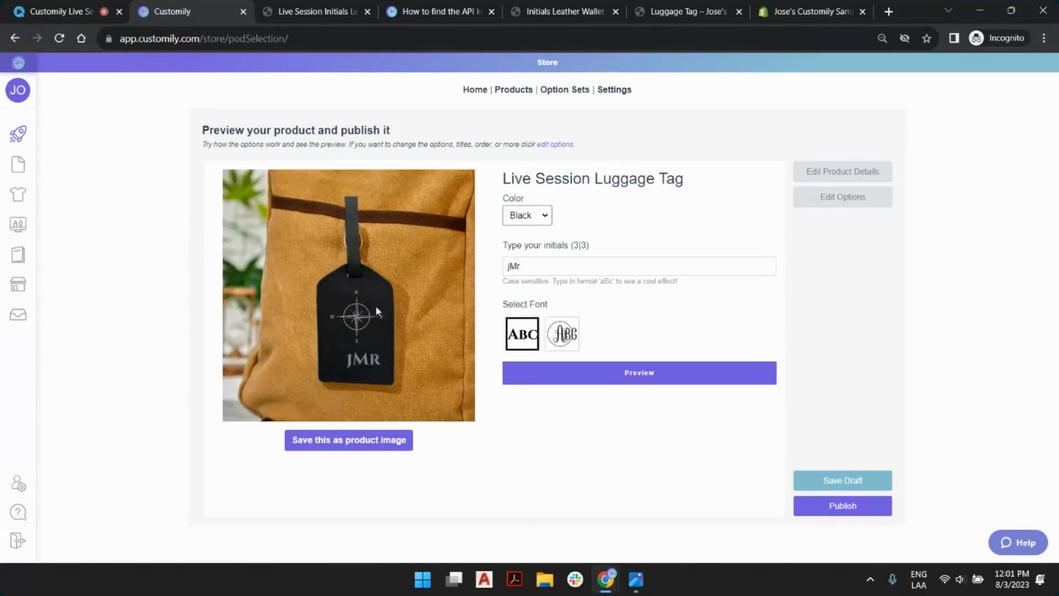
# Preview the personalized luggage tag in Brown, Navy and Ocre.
pyautogui.click(544, 217)
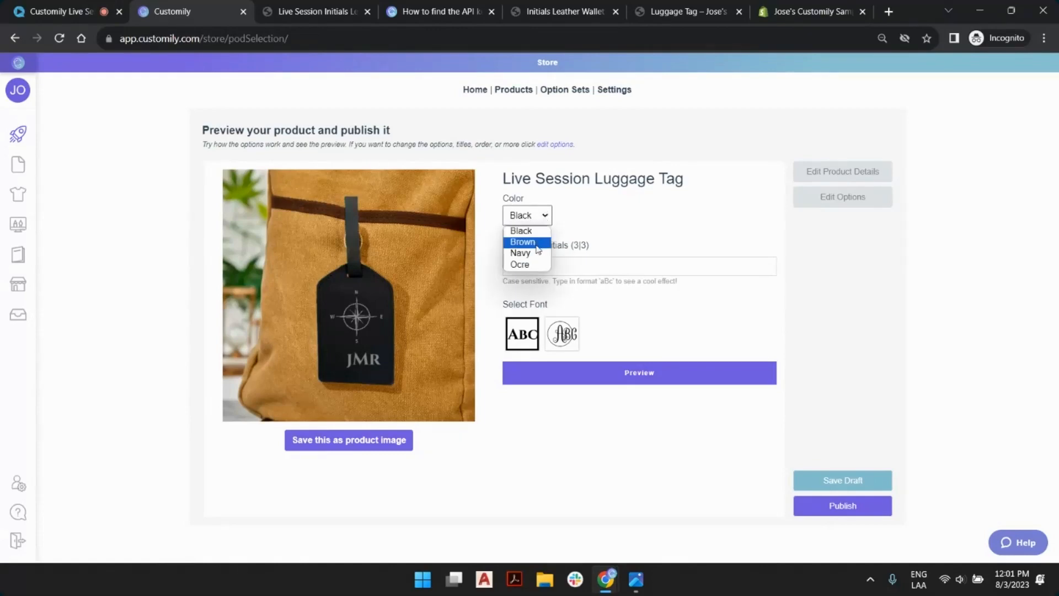
pyautogui.click(538, 244)
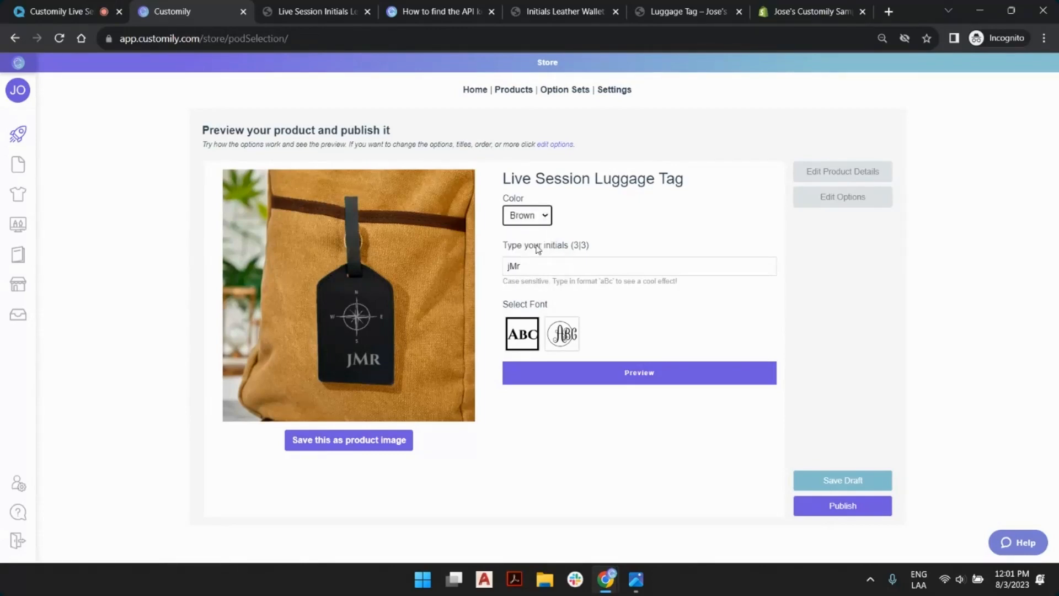
pyautogui.click(528, 214)
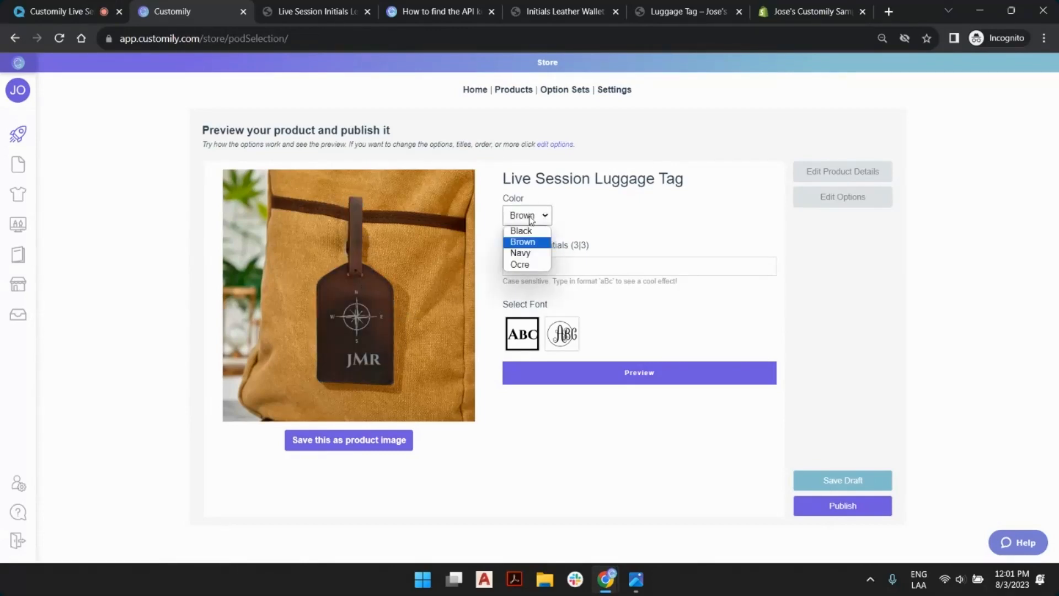
pyautogui.click(528, 253)
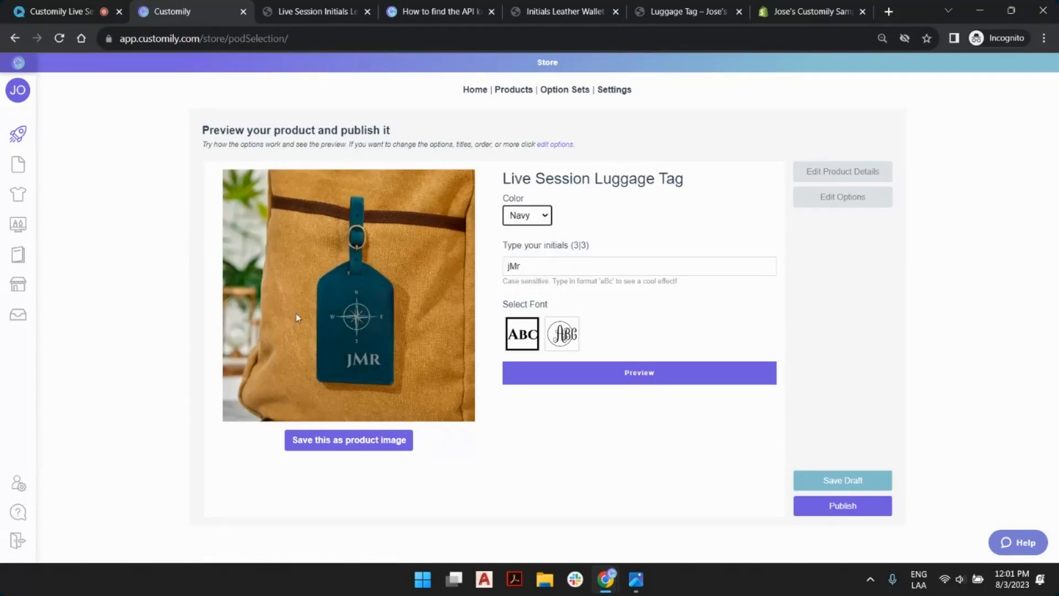
pyautogui.click(528, 217)
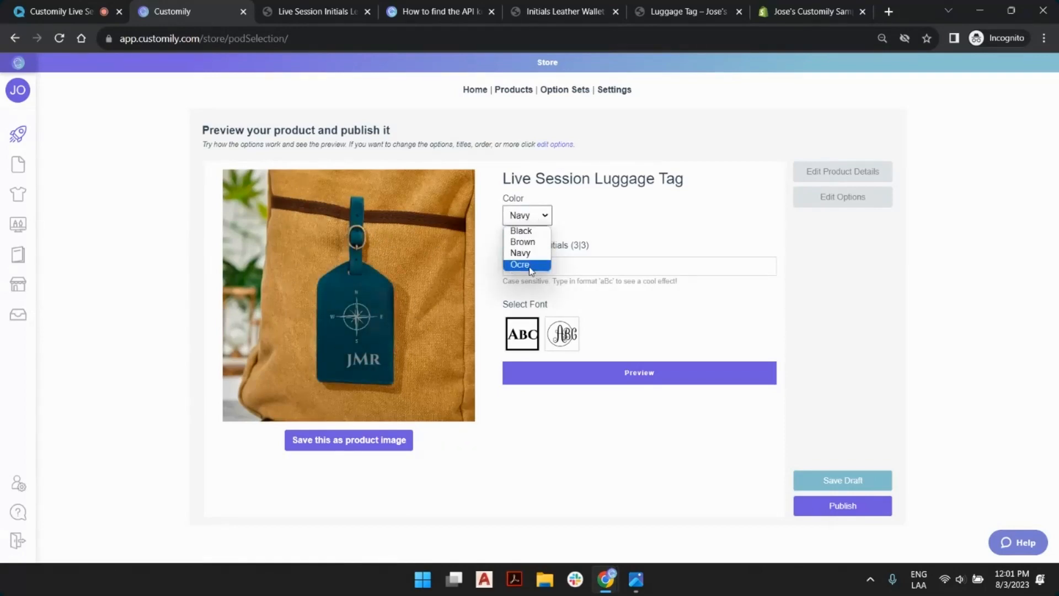
pyautogui.click(529, 264)
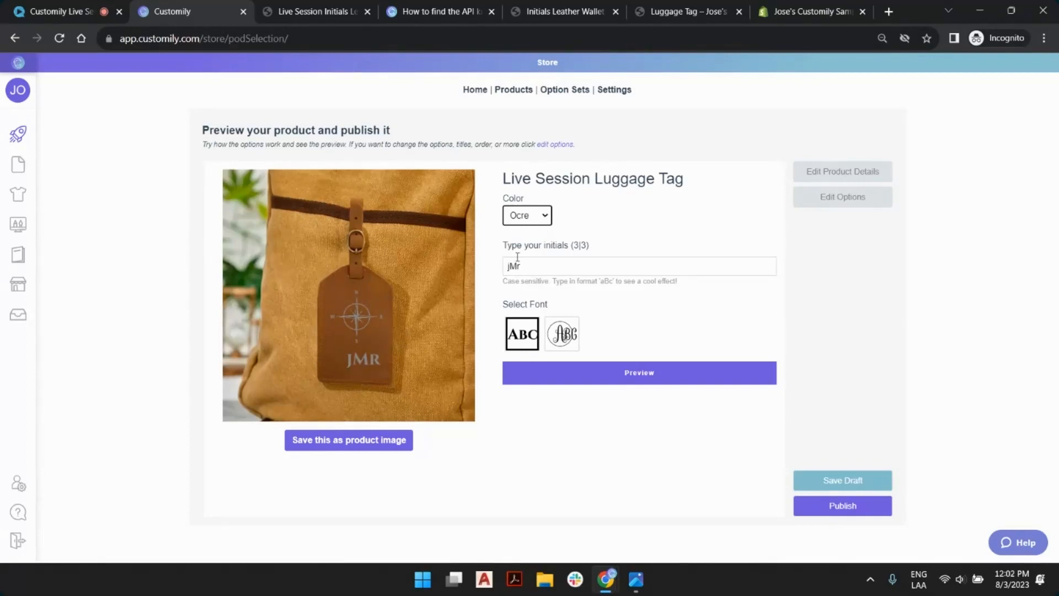
# Switch the preview color to Navy, save that preview as the product image, and publish the product.
pyautogui.click(527, 220)
pyautogui.click(531, 254)
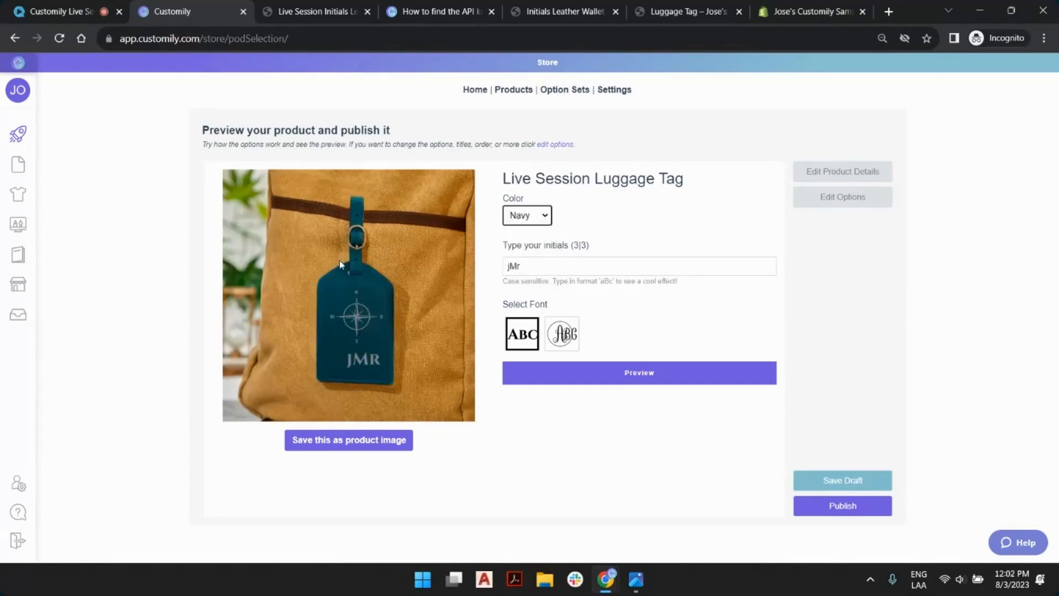
pyautogui.click(388, 447)
pyautogui.click(848, 512)
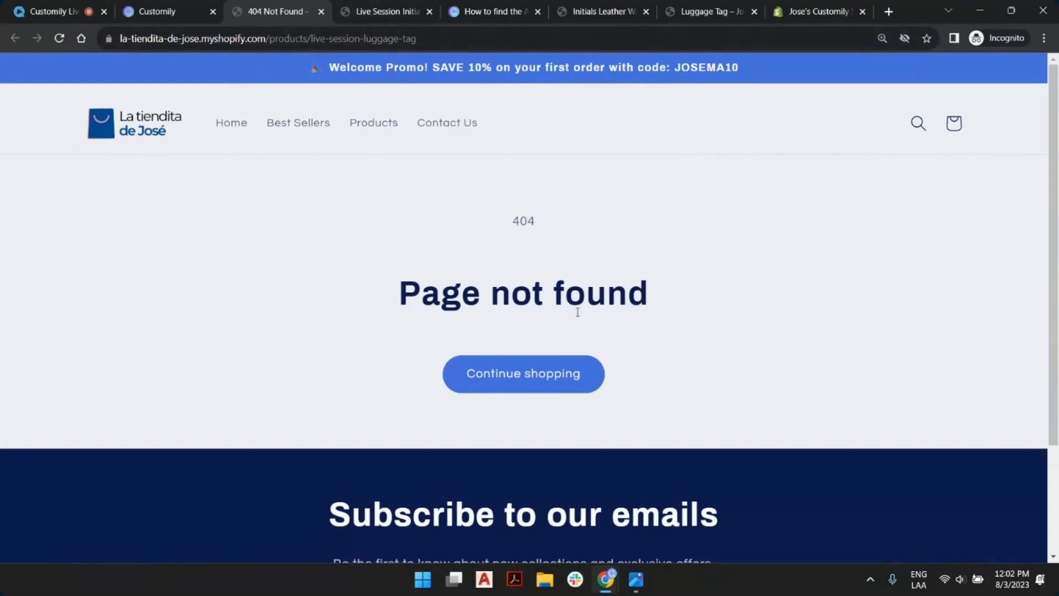
# Reload the published luggage tag's store page and examine its image and personalization options.
pyautogui.click(60, 40)
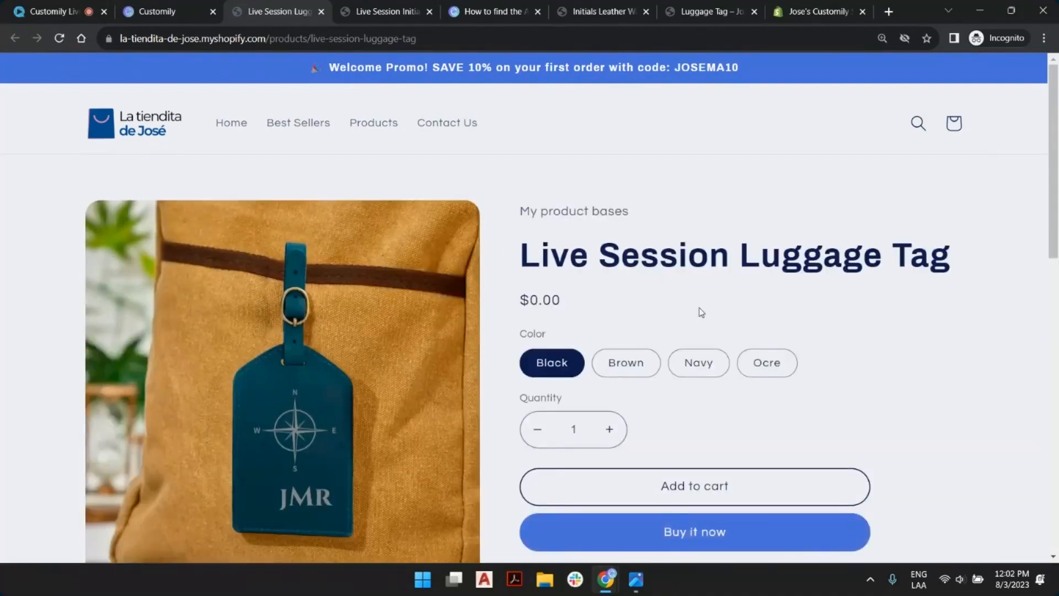
pyautogui.scroll(-4, 703, 281)
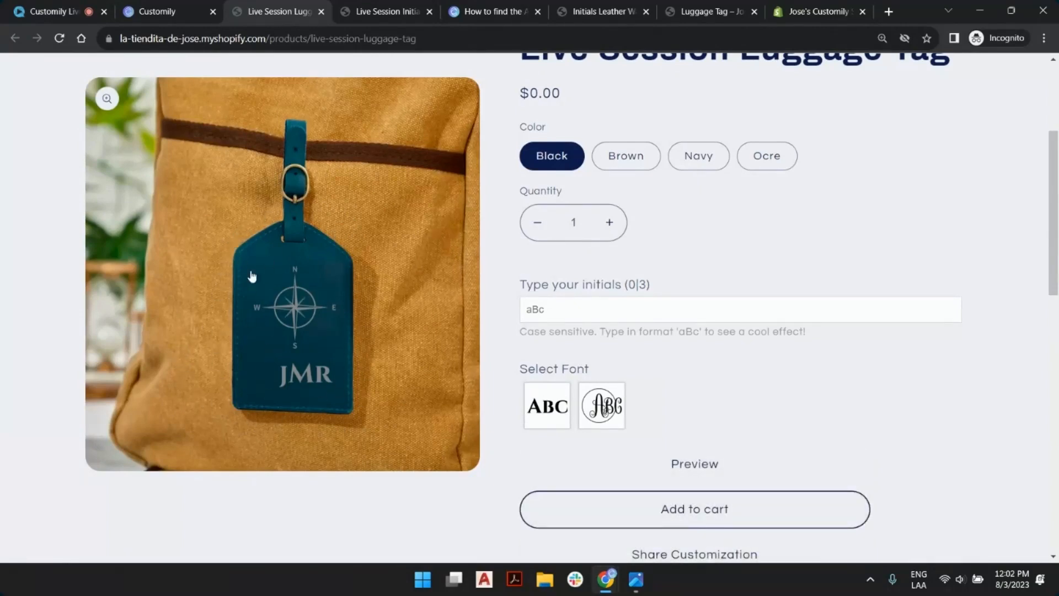
pyautogui.click(165, 17)
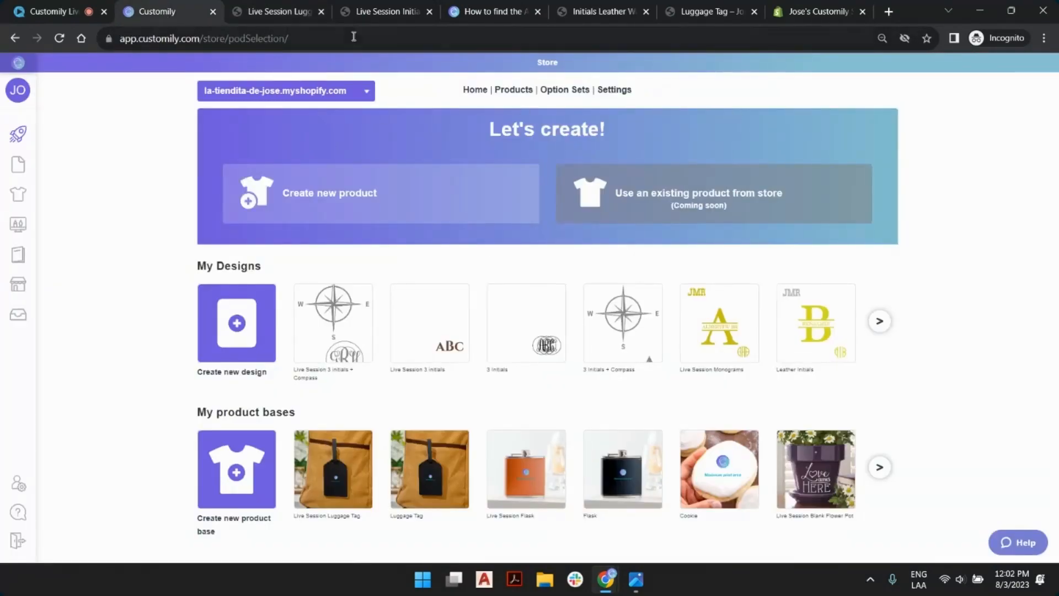
# In the Shopify admin, refresh the product list by sorting it oldest first and back to newest first.
pyautogui.click(807, 13)
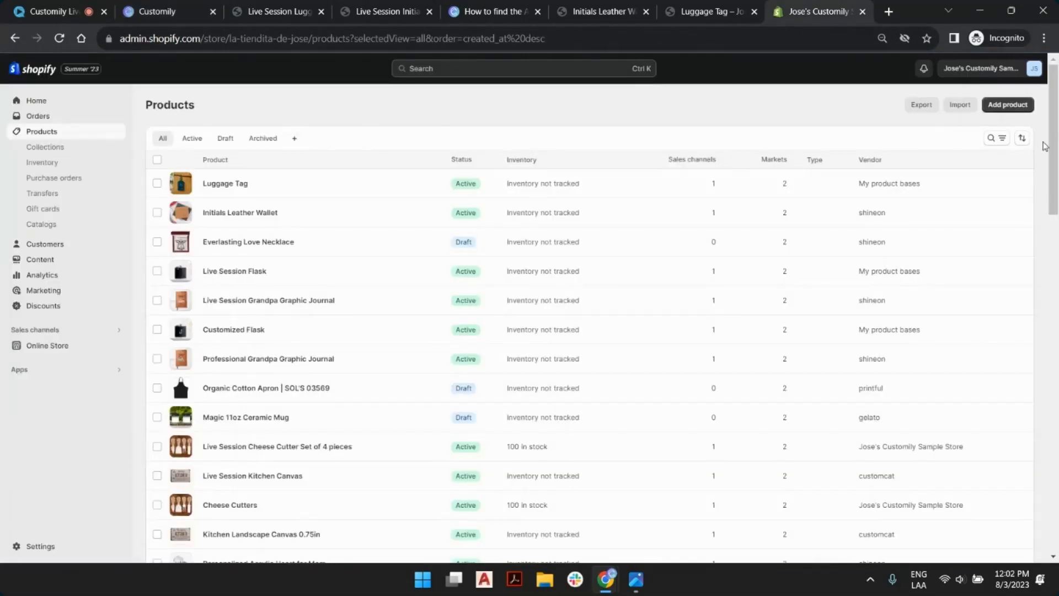
pyautogui.click(1022, 138)
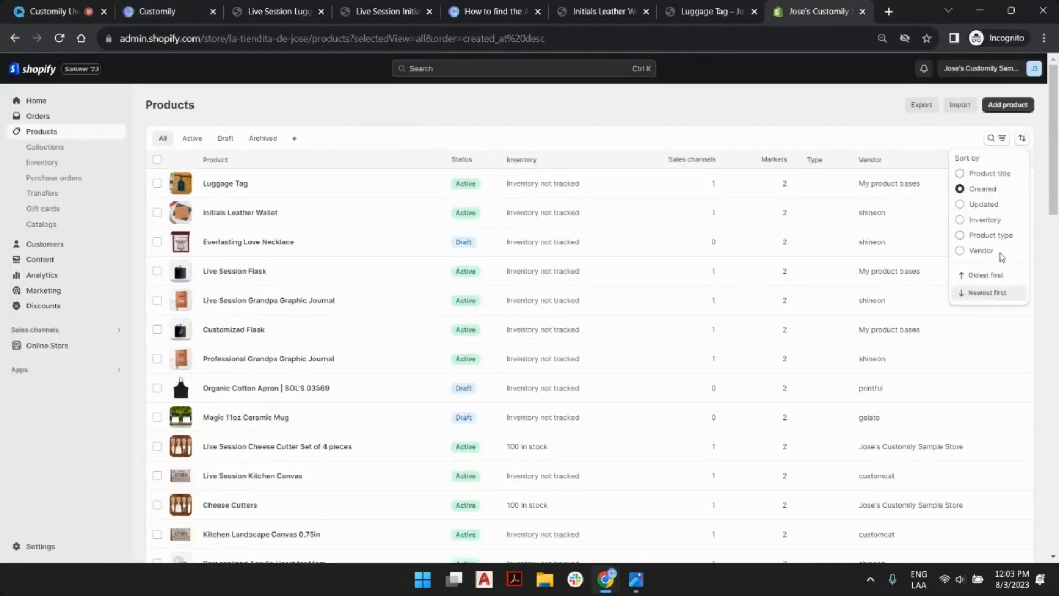
pyautogui.click(992, 277)
pyautogui.click(994, 297)
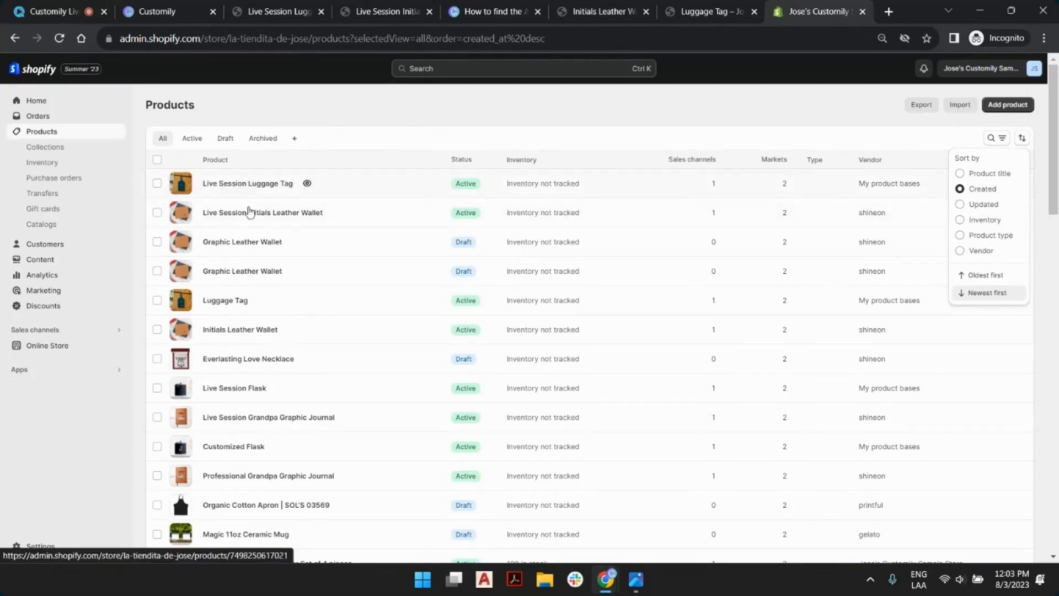
# Switch back to Customily and open the list of templates.
pyautogui.click(162, 7)
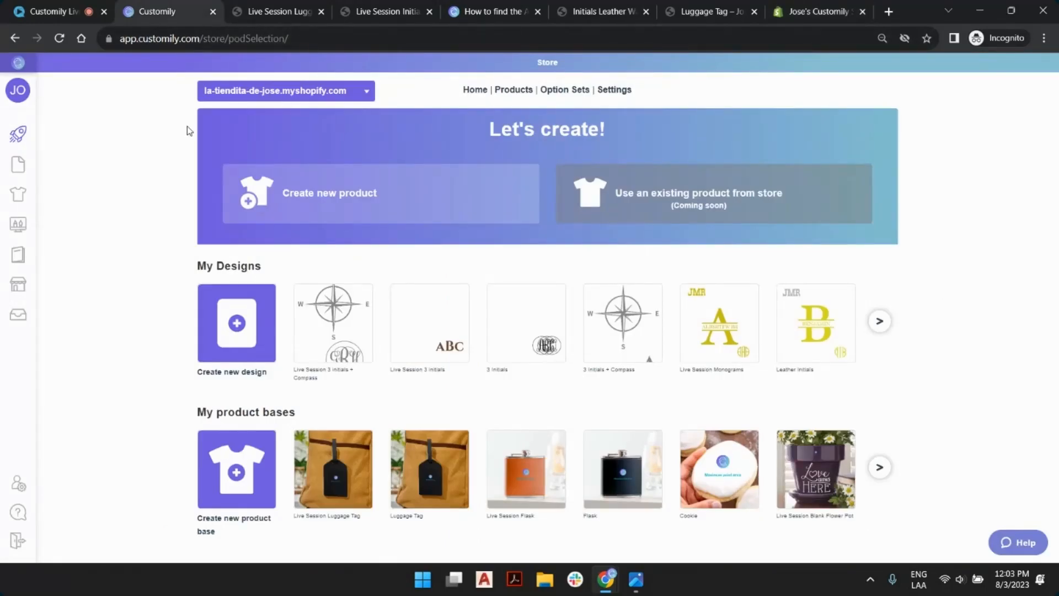
pyautogui.moveTo(25, 221)
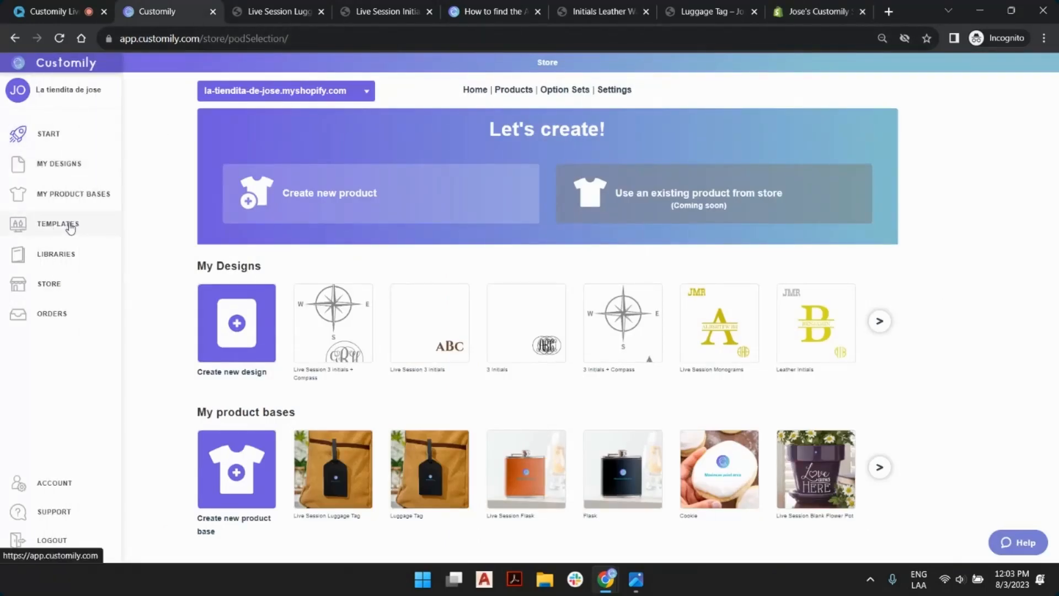
pyautogui.click(55, 232)
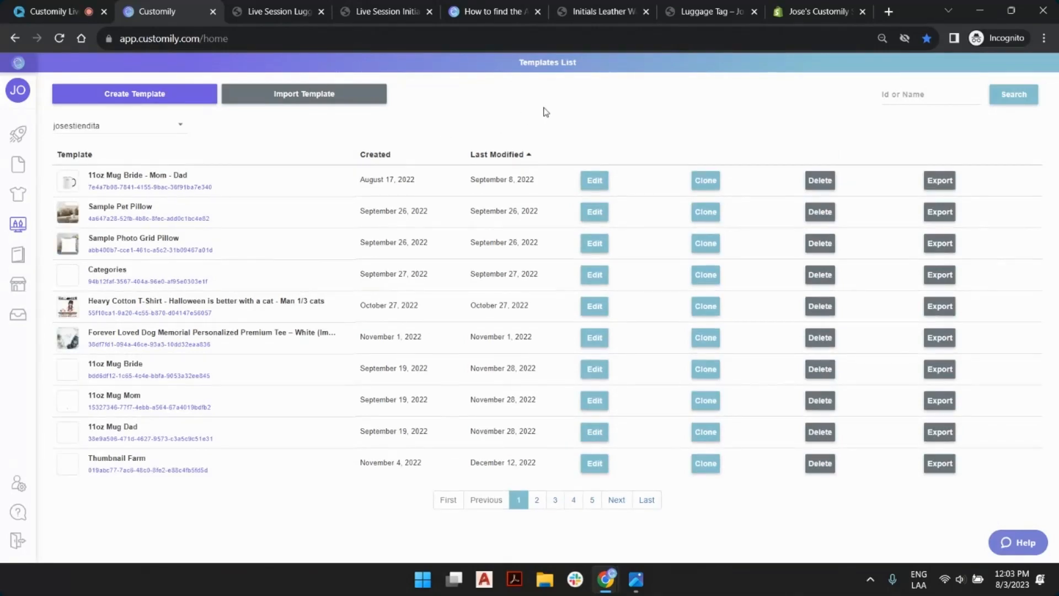
# Sort the templates by most recently modified, open the cloned Live Session Luggage Tag template for editing, and continue to its preview settings.
pyautogui.click(530, 154)
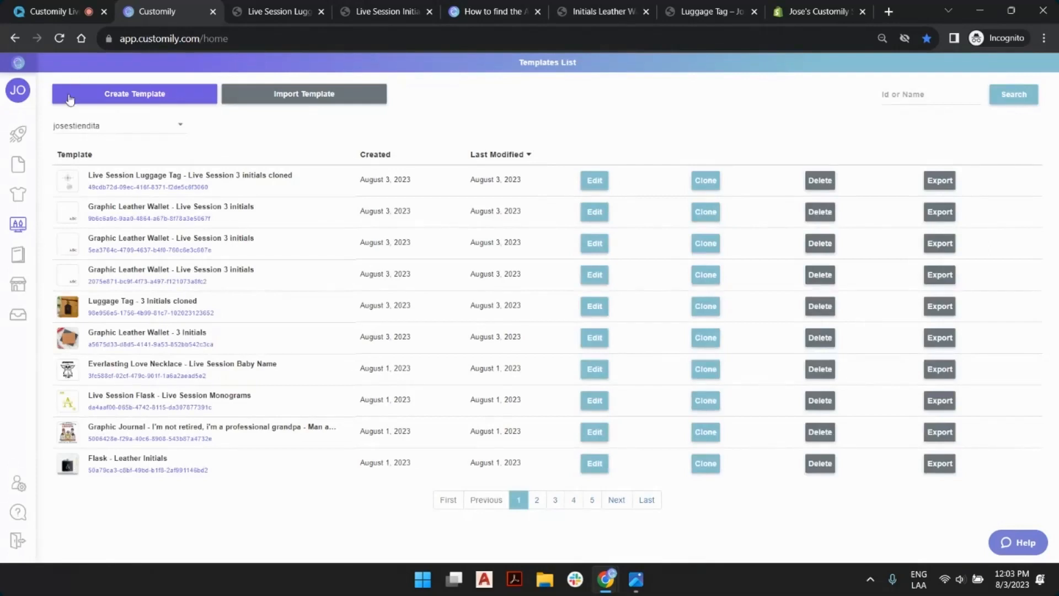
pyautogui.moveTo(126, 181)
pyautogui.click(594, 180)
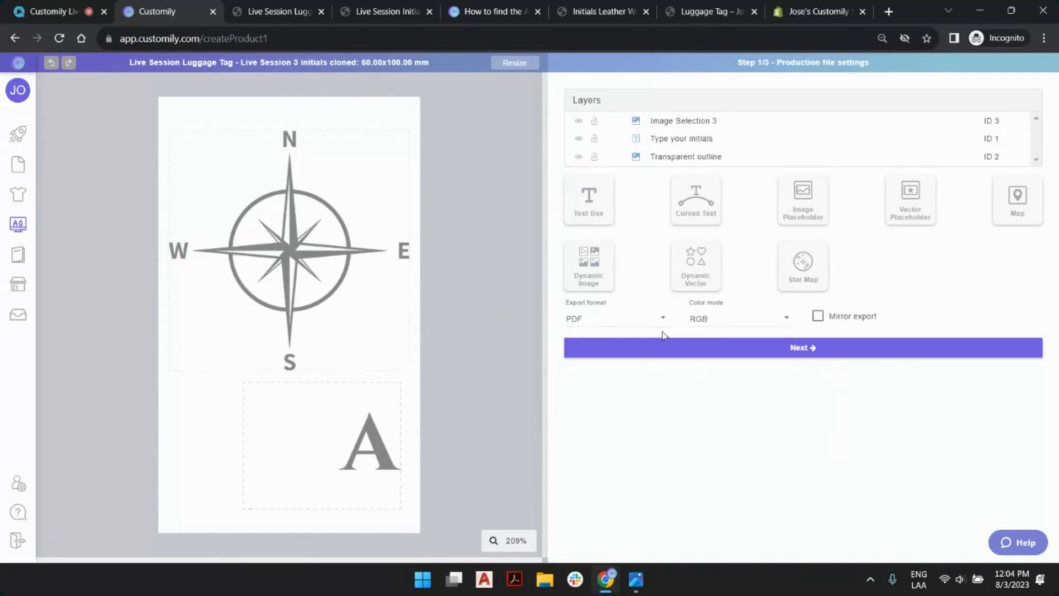
pyautogui.click(821, 351)
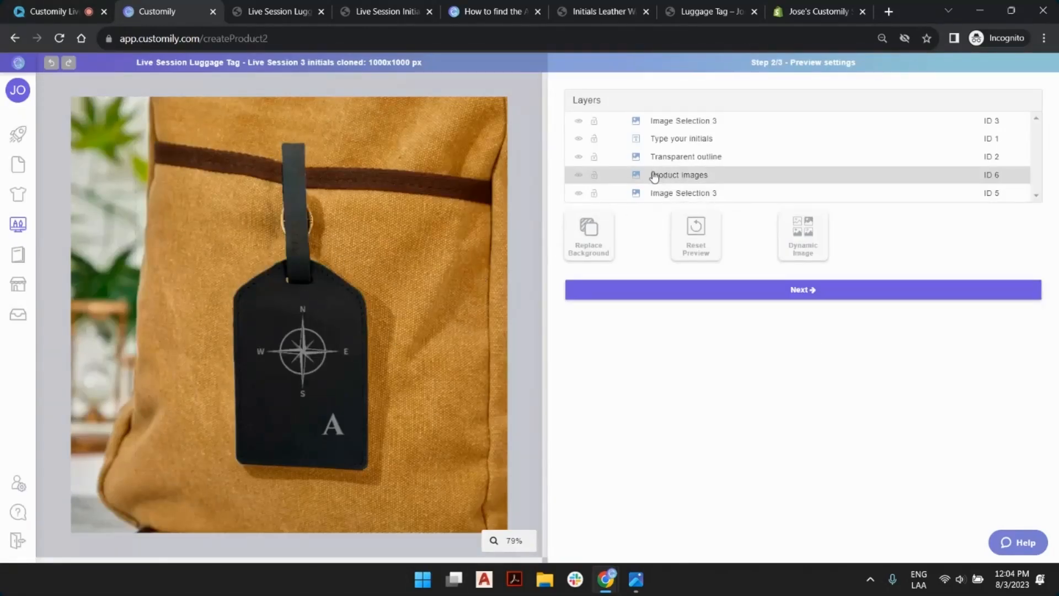
# Set the sample text of the "Type your initials" layer to "jmr".
pyautogui.click(673, 145)
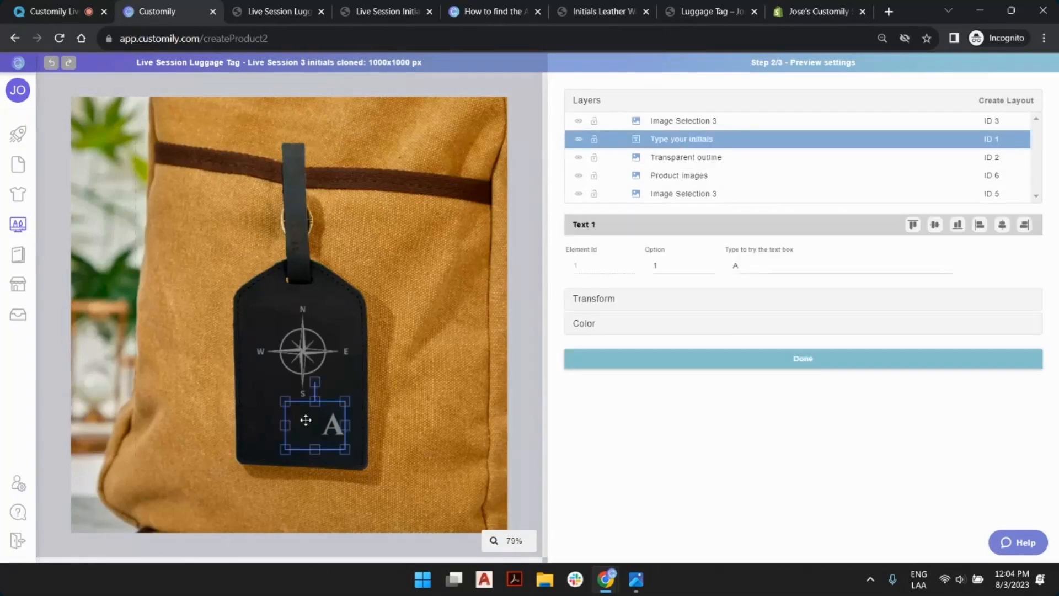
pyautogui.click(782, 264)
pyautogui.press('BackSpace')
pyautogui.write('jmr')
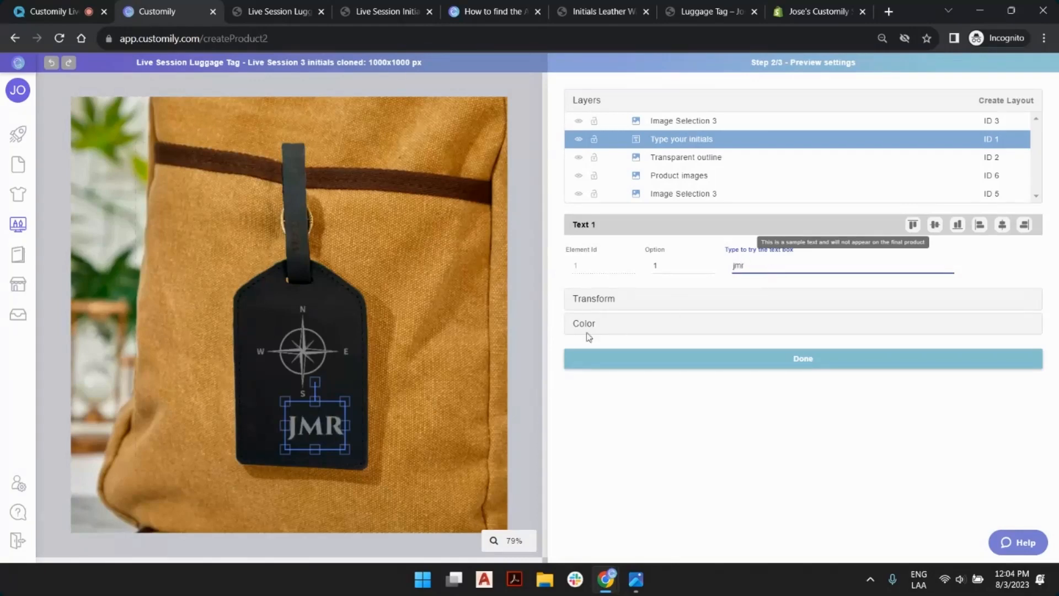
# Try a horizontal skew on the initials, return it to 0, and set their vertical skew to 3 degrees.
pyautogui.click(604, 299)
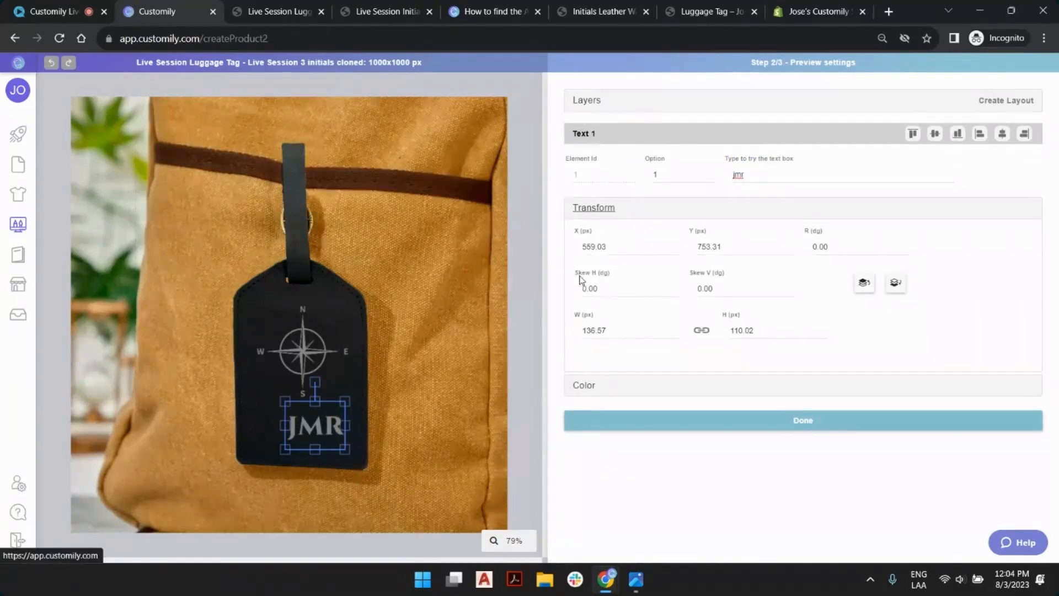
pyautogui.click(673, 286)
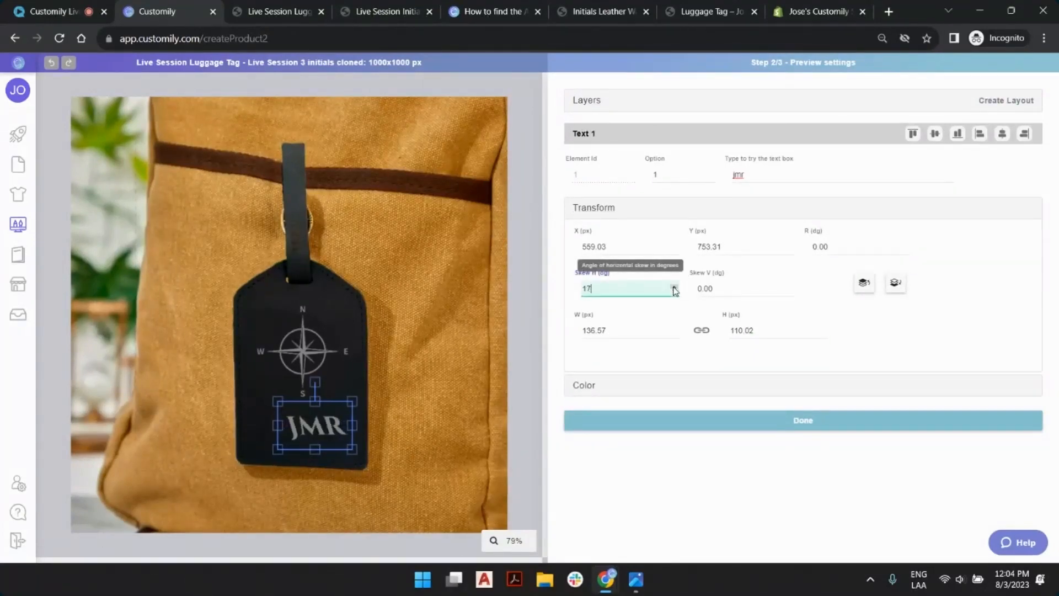
pyautogui.click(674, 292)
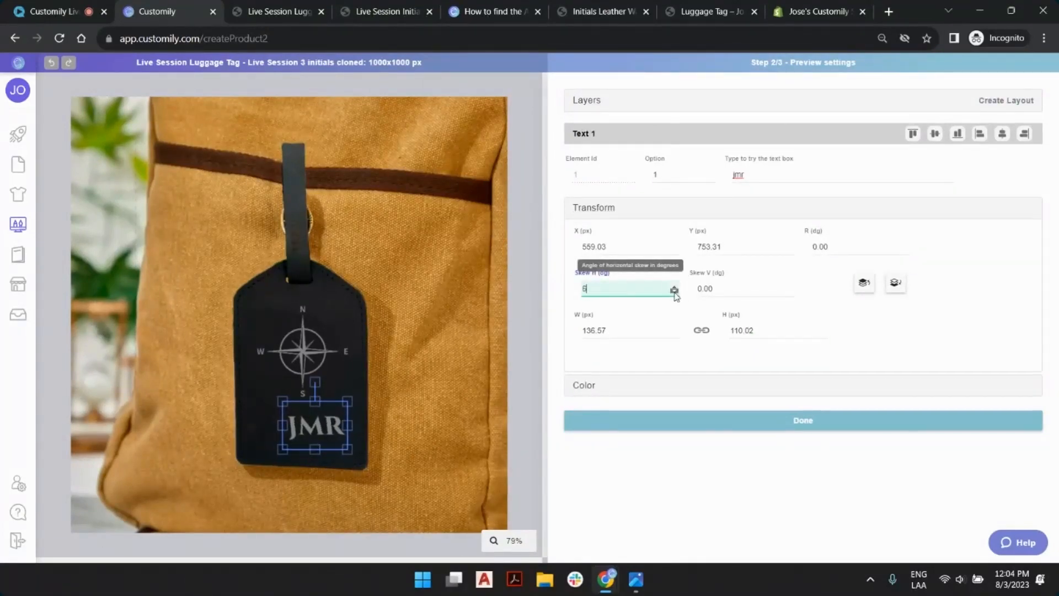
pyautogui.click(789, 288)
pyautogui.click(790, 288)
pyautogui.click(789, 288)
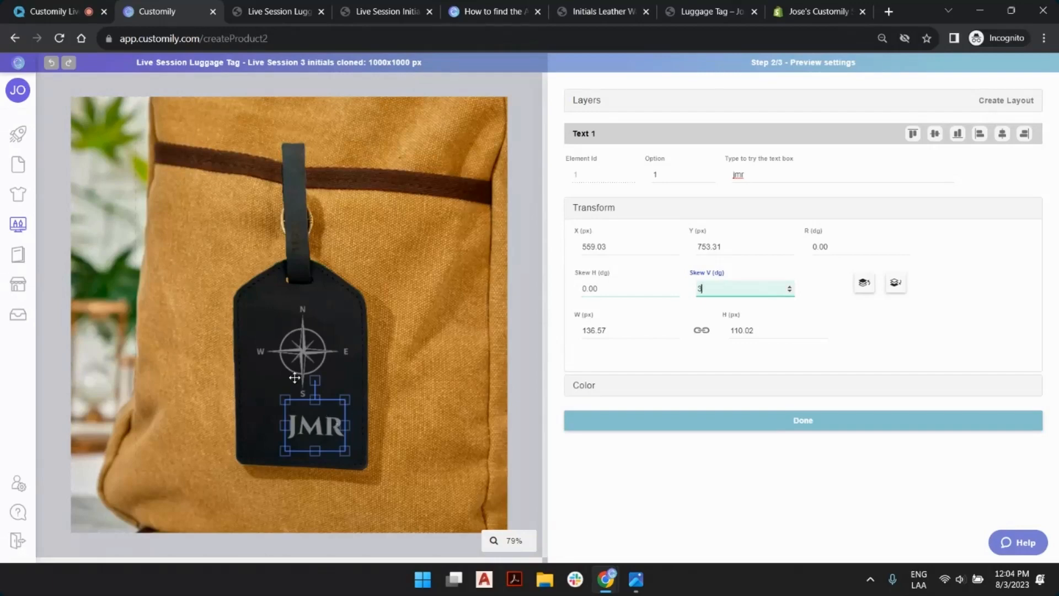
pyautogui.click(521, 406)
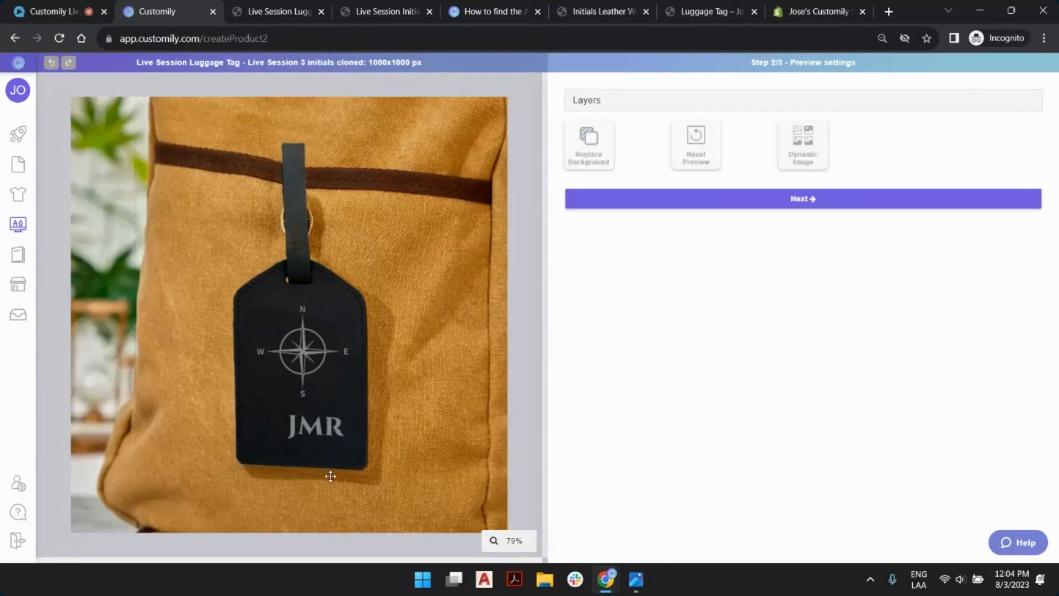
# Set the vertical skew of the compass image on the tag to 3 degrees.
pyautogui.click(303, 349)
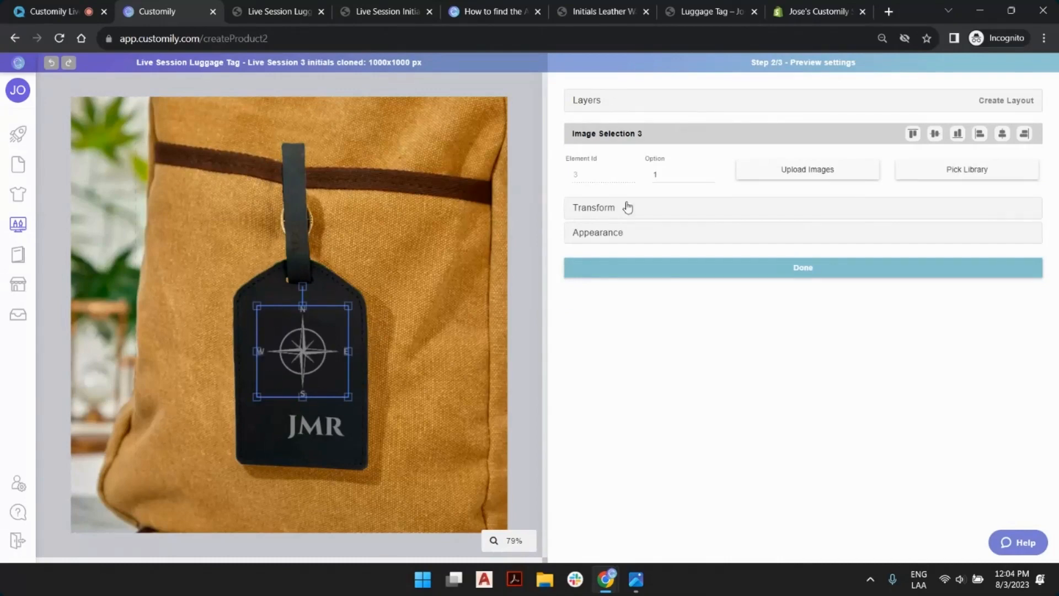
pyautogui.click(610, 212)
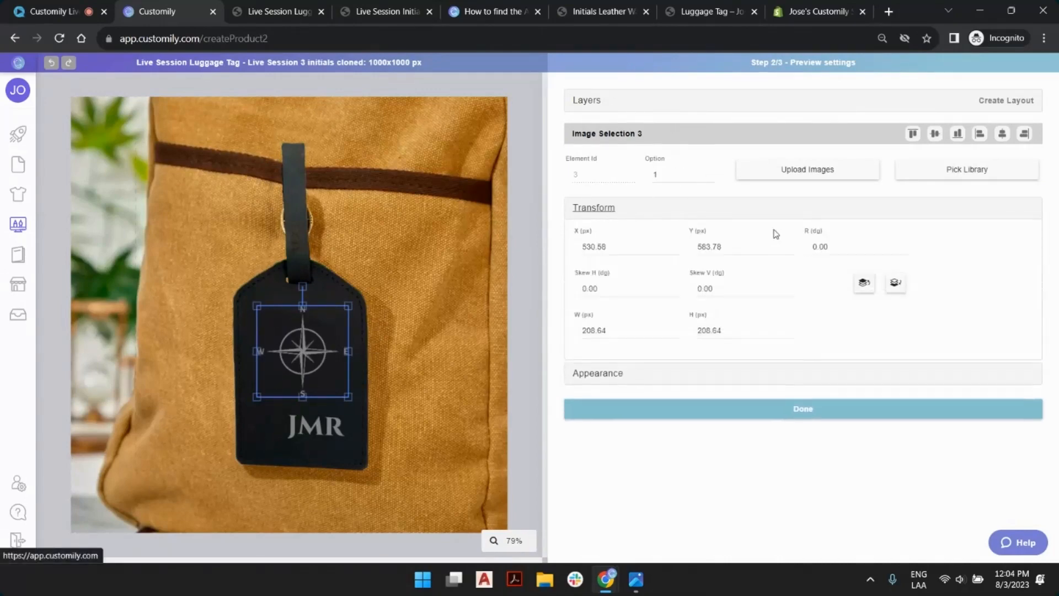
pyautogui.click(781, 293)
pyautogui.write('3')
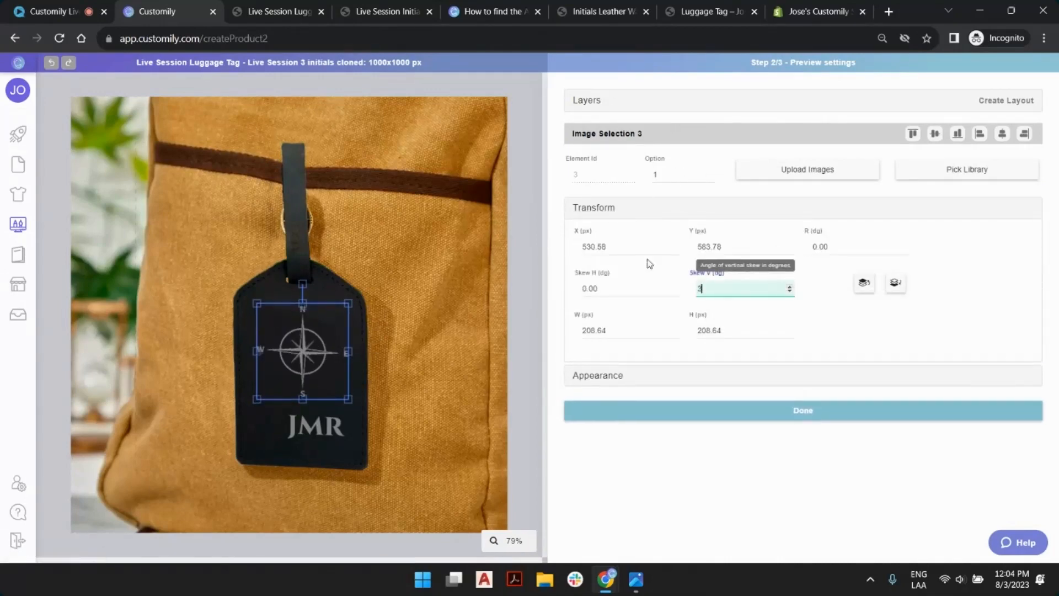
pyautogui.click(531, 217)
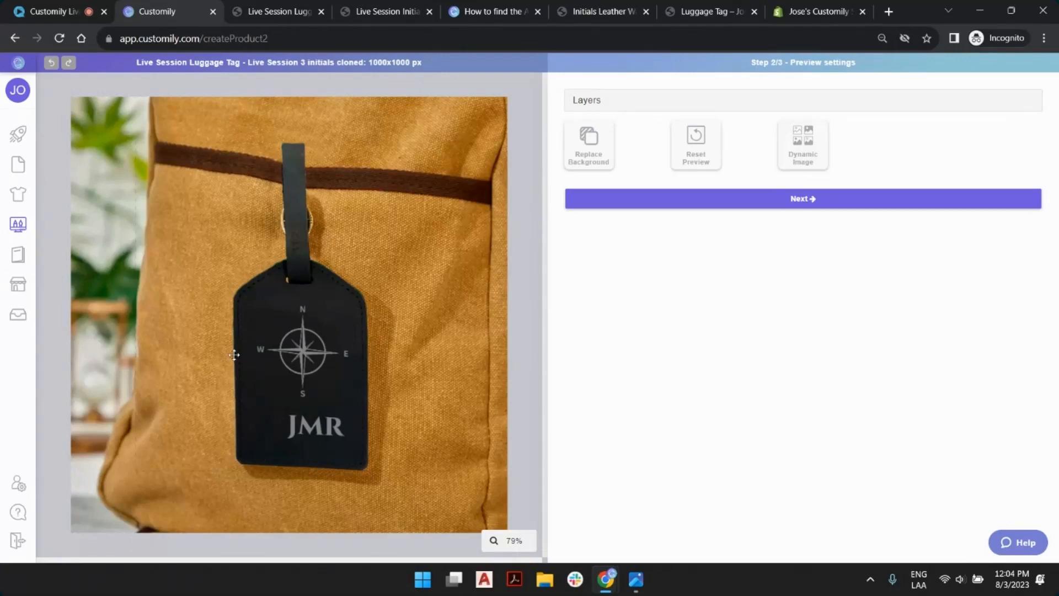
# Select the compass and the initials together and nudge both slightly left on the tag.
pyautogui.click(303, 346)
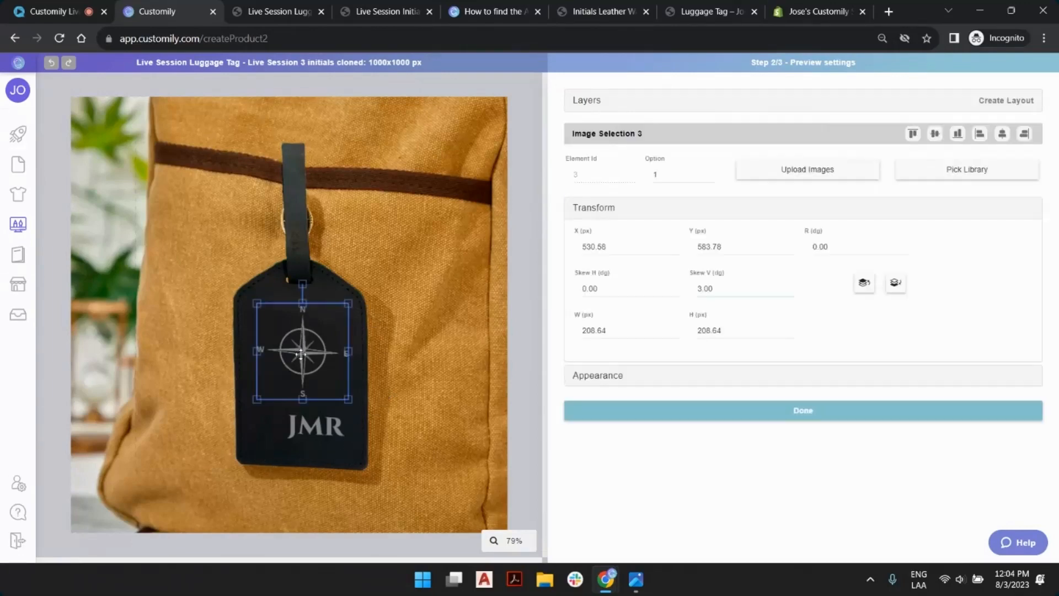
pyautogui.keyDown('shift'); pyautogui.click(314, 424); pyautogui.keyUp('shift')
pyautogui.press('Left')
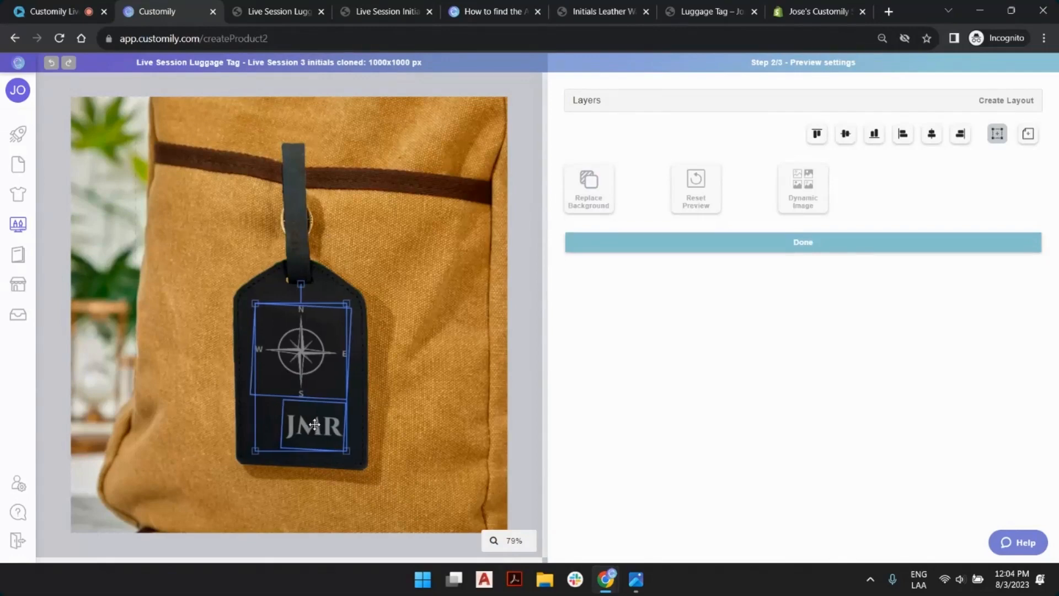
pyautogui.click(520, 304)
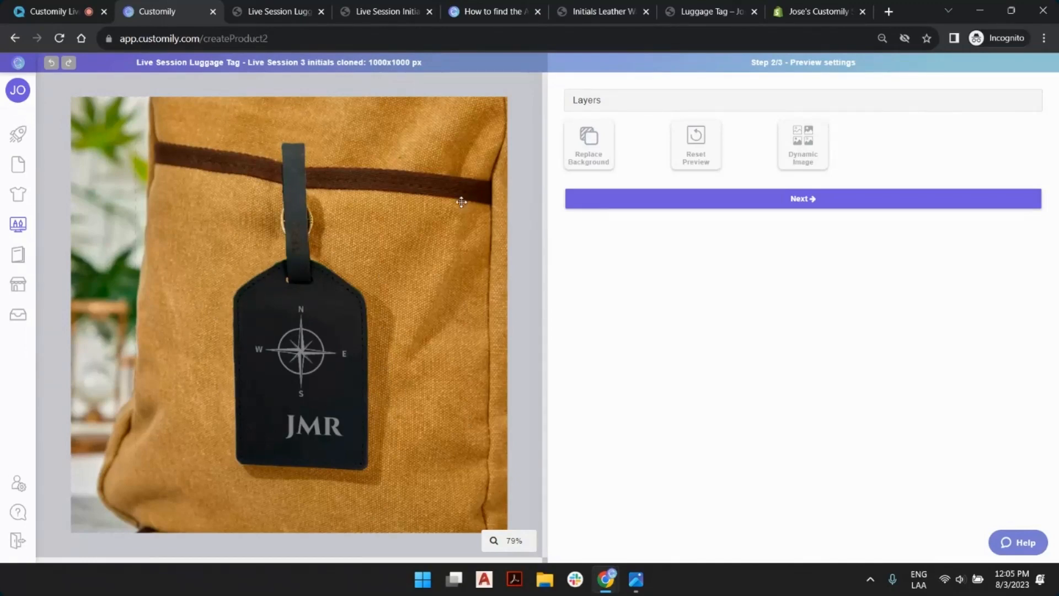
# Step the Product images layer through its options up to 4 to check the artwork on each tag color.
pyautogui.click(594, 104)
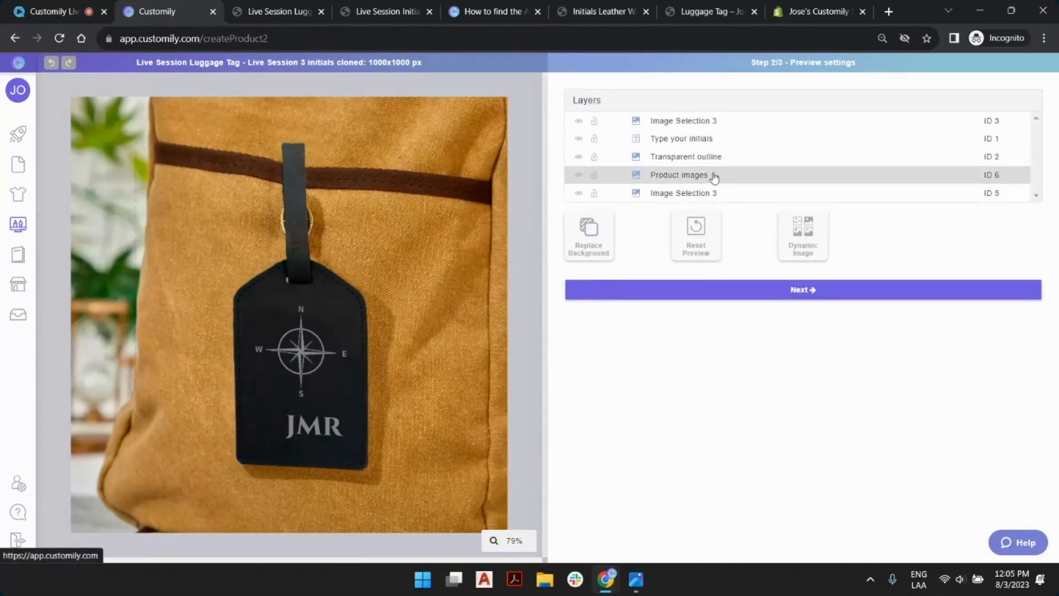
pyautogui.click(700, 175)
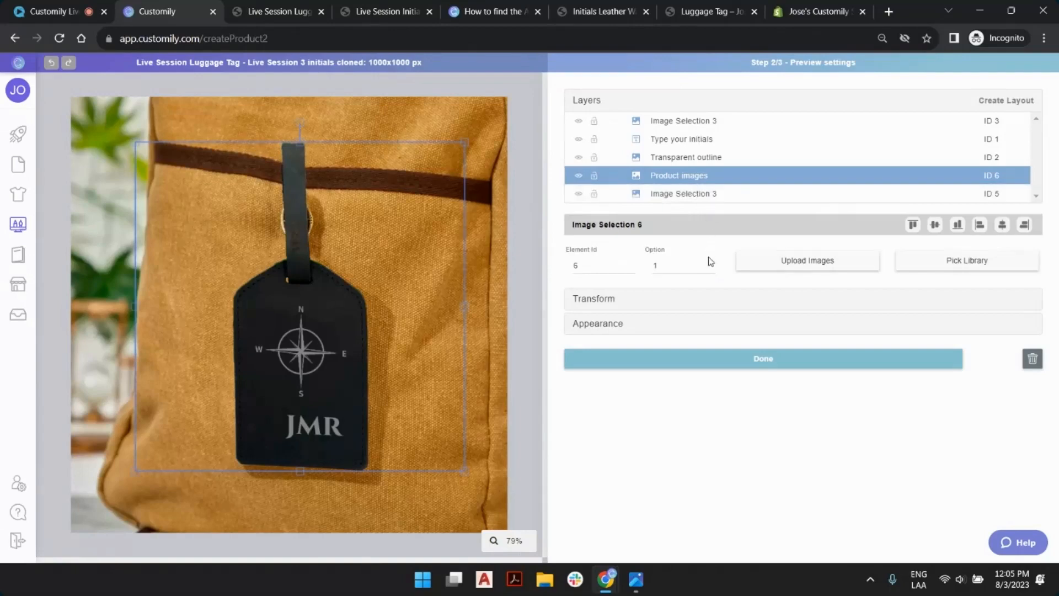
pyautogui.click(710, 263)
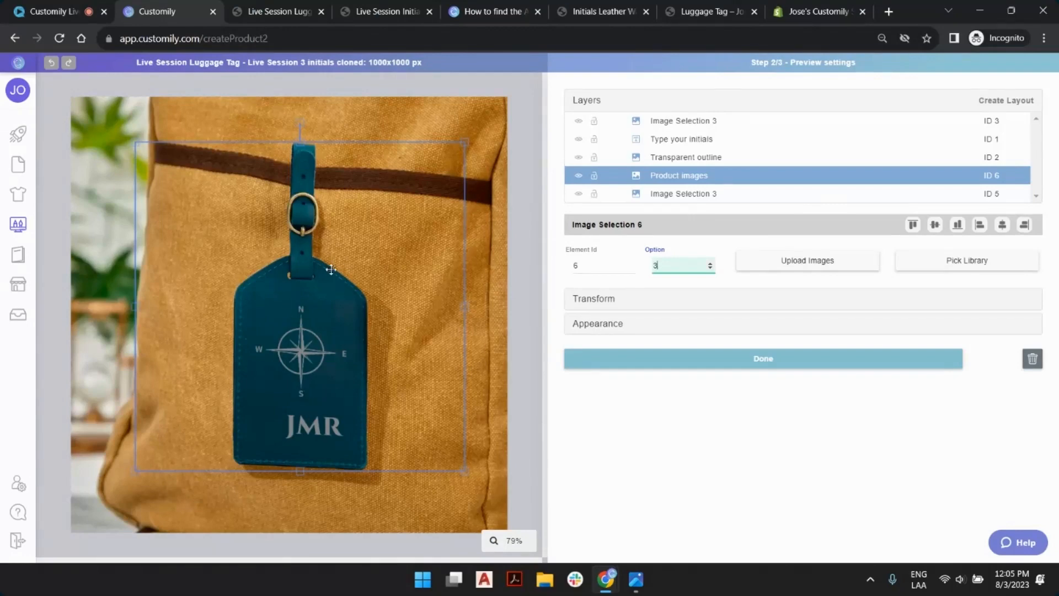
pyautogui.click(709, 263)
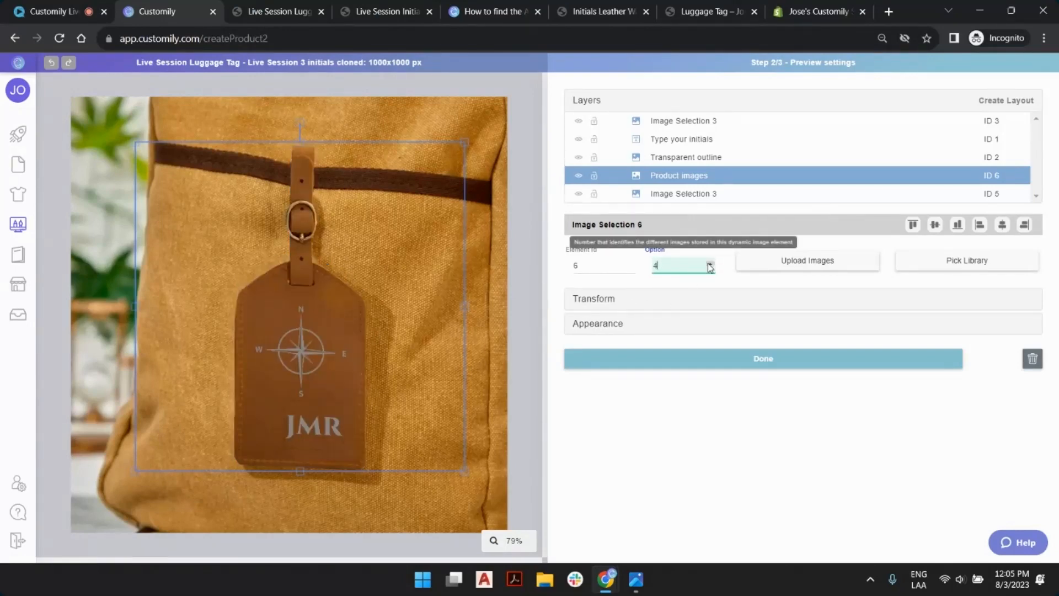
pyautogui.click(662, 393)
pyautogui.click(522, 378)
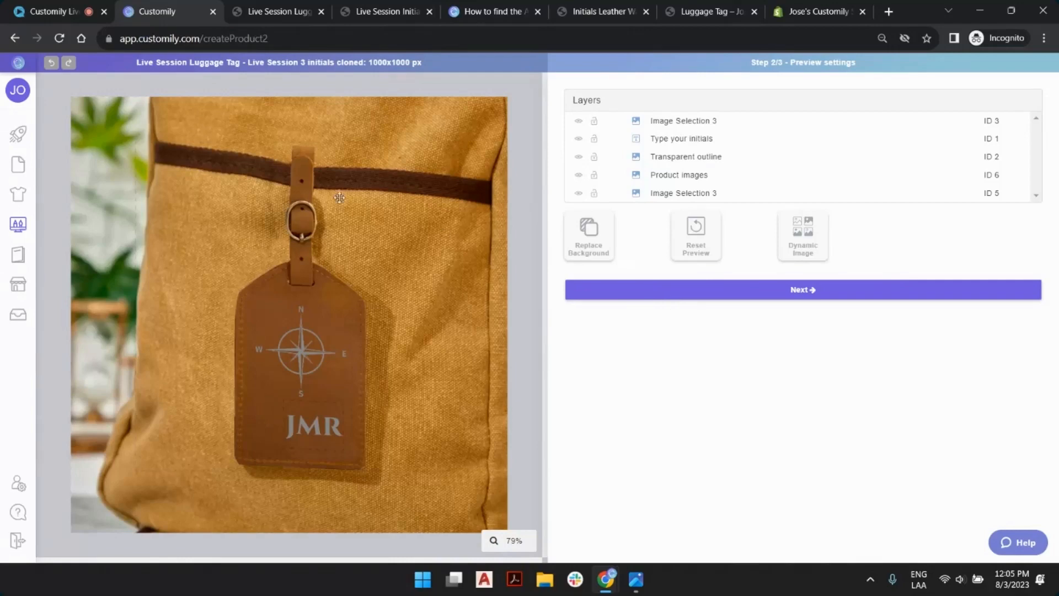
# Continue to the template review and set the sample initials to "jmr".
pyautogui.click(686, 292)
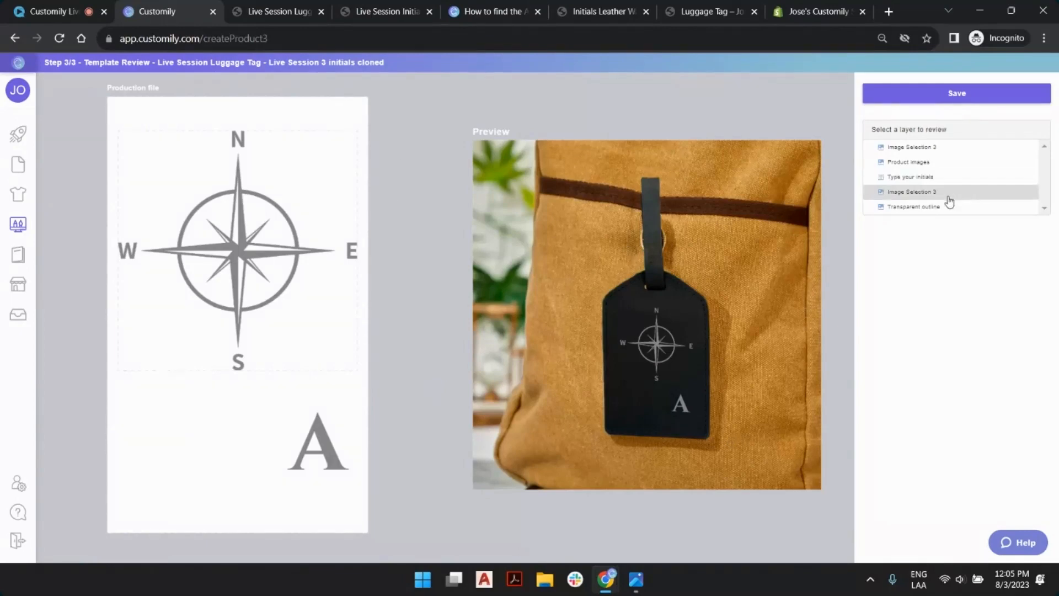
pyautogui.click(929, 178)
pyautogui.doubleClick(896, 248)
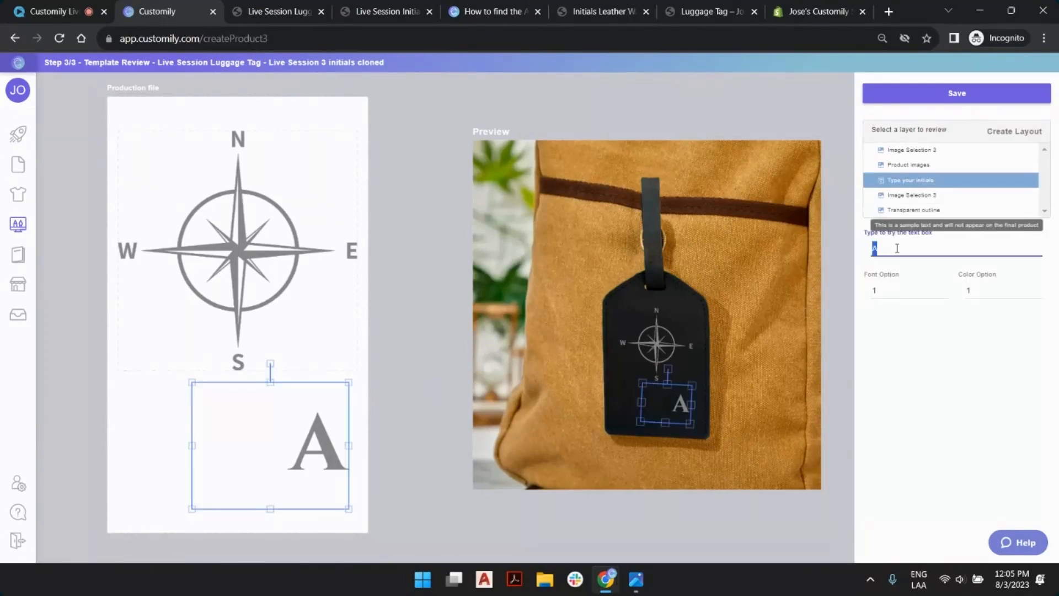
pyautogui.write('jmr')
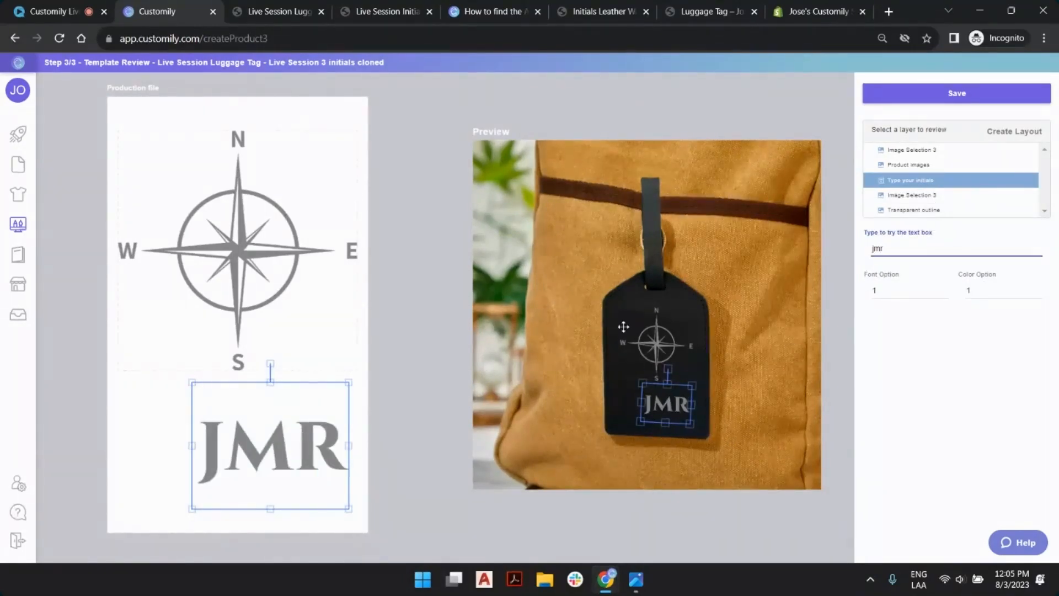
# Check the initials and compass in the review, save the template, and return to the templates list.
pyautogui.click(629, 95)
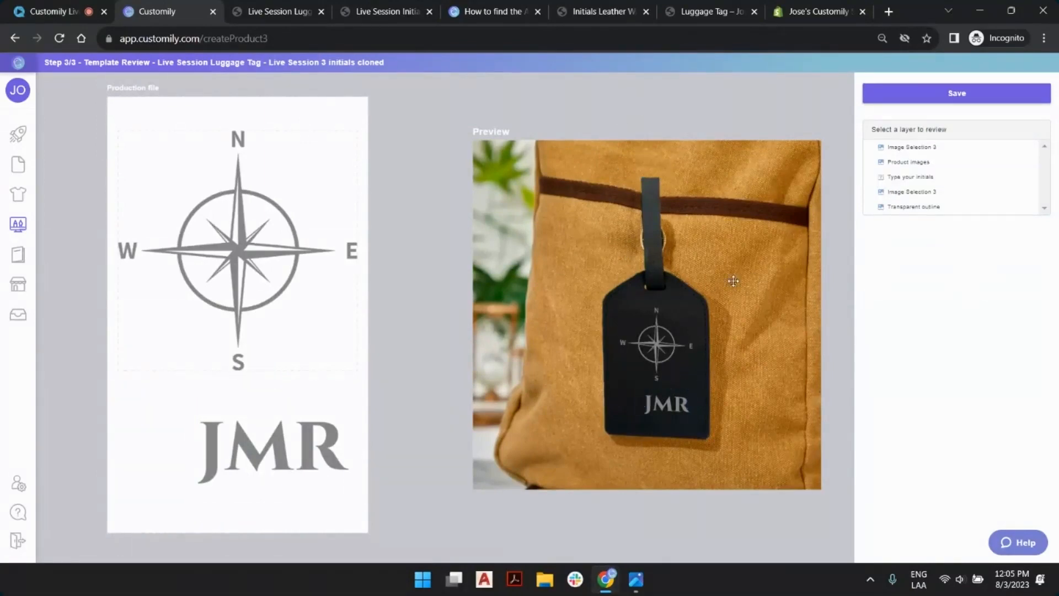
pyautogui.click(679, 405)
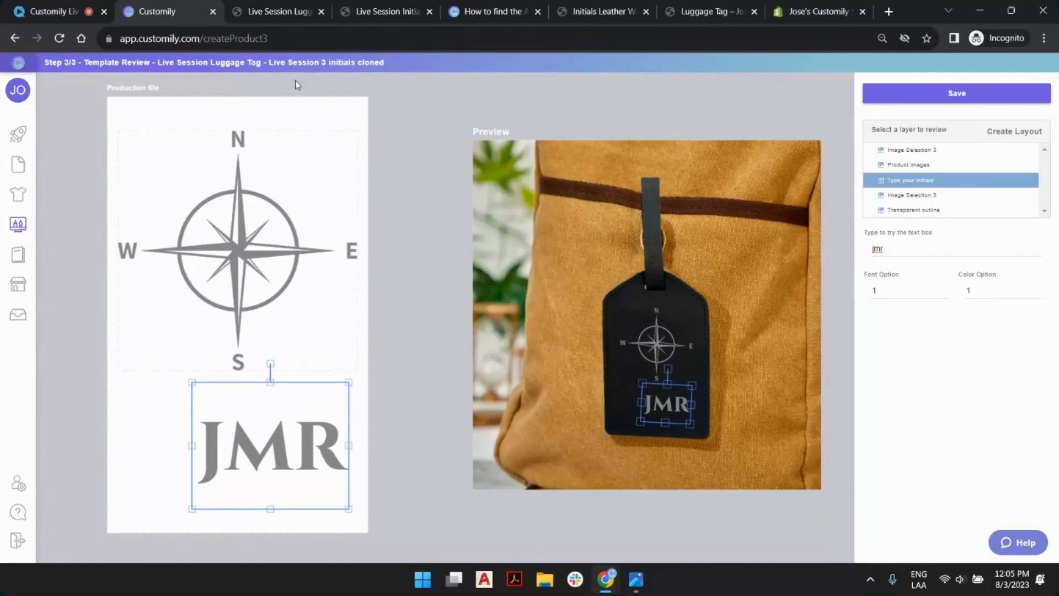
pyautogui.click(667, 336)
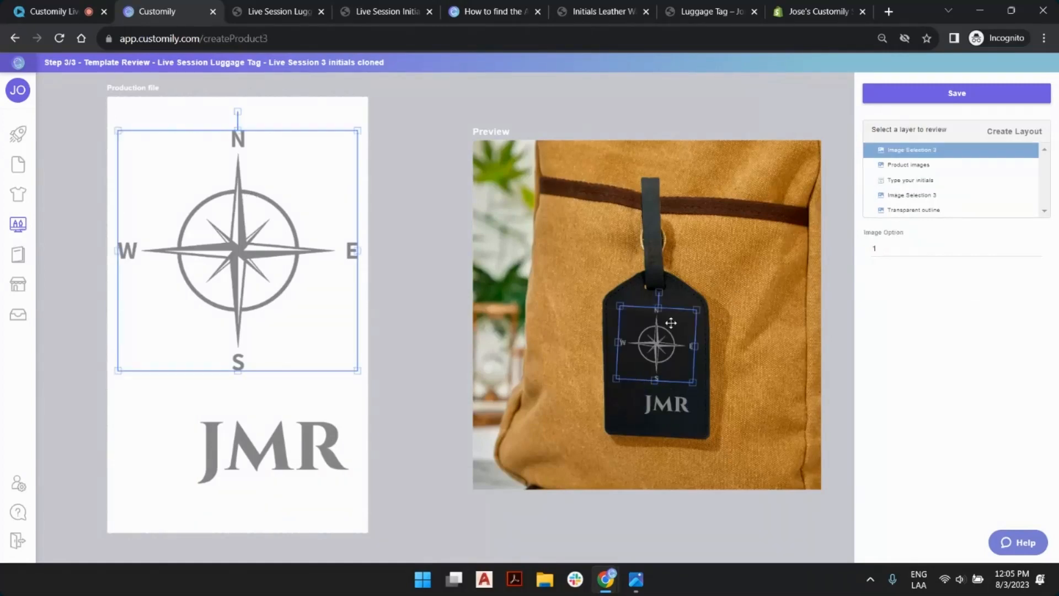
pyautogui.click(745, 115)
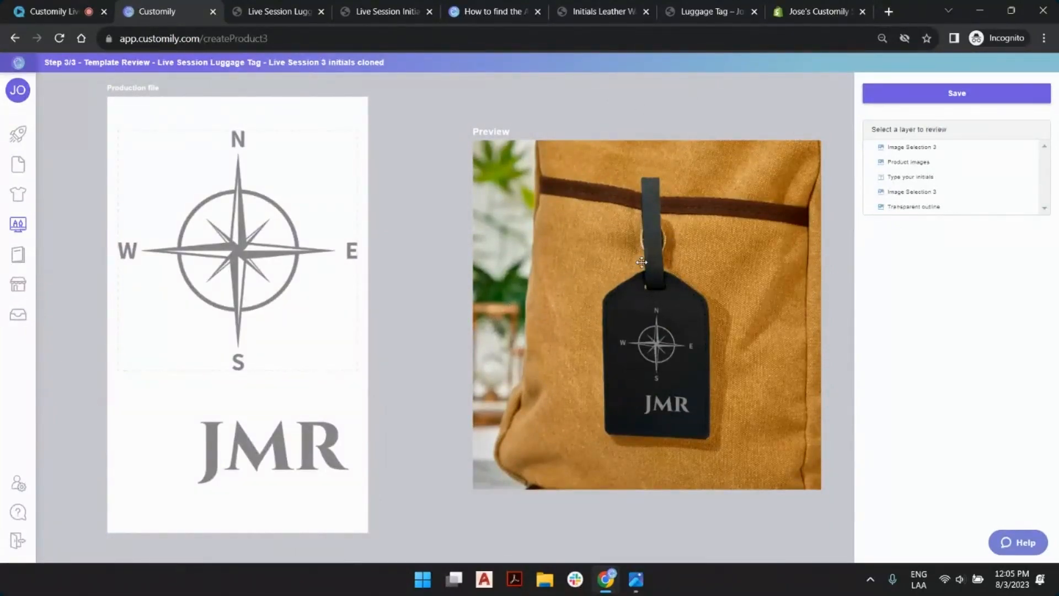
pyautogui.click(959, 94)
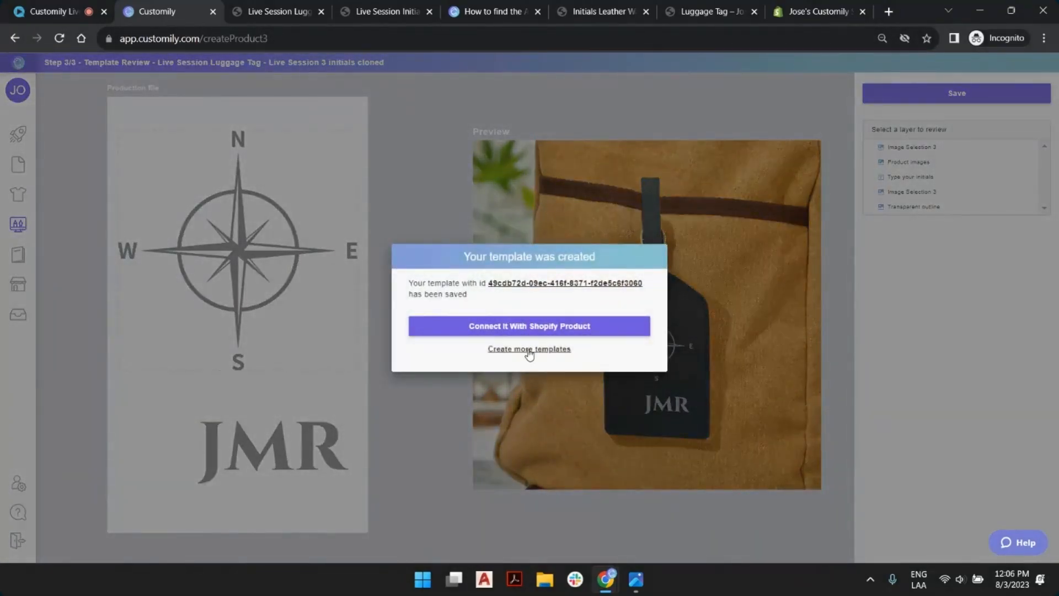
pyautogui.click(529, 350)
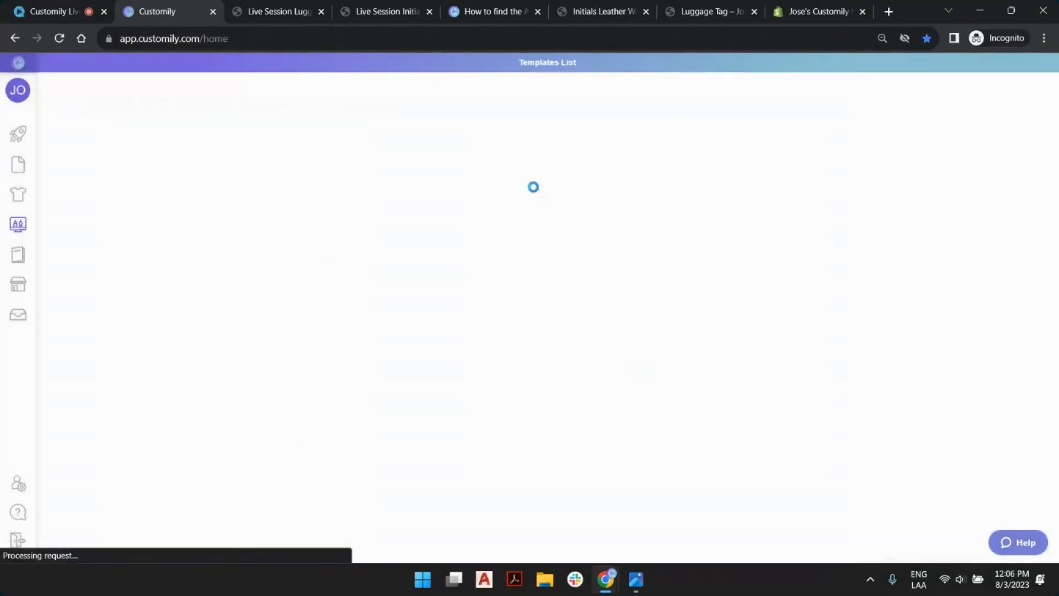
# Switch to the luggage tag's store page, reload it, and enter "aBc" as the initials to test the updated preview.
pyautogui.click(265, 14)
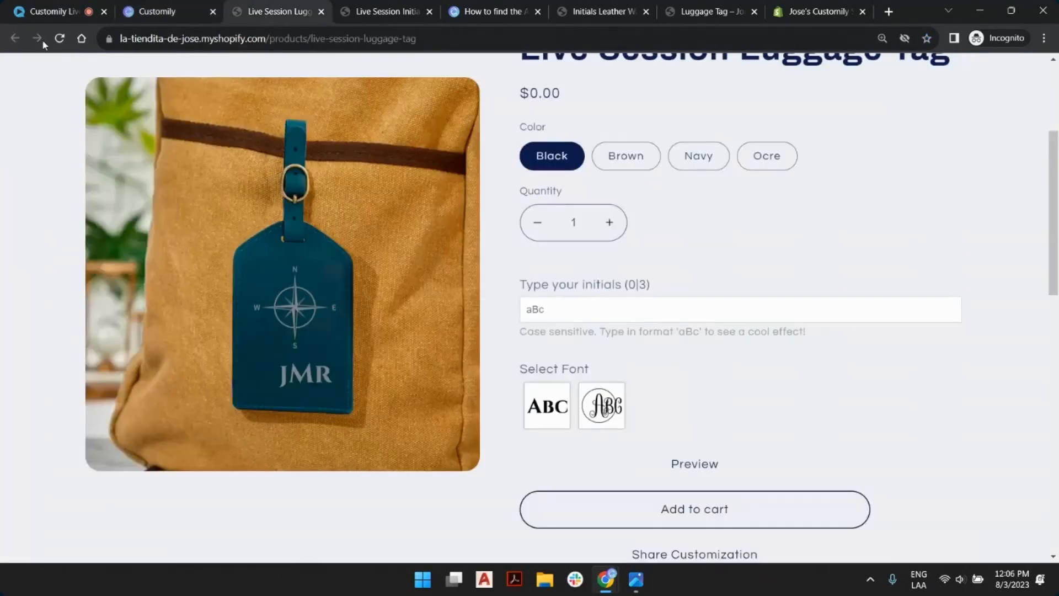
pyautogui.click(60, 38)
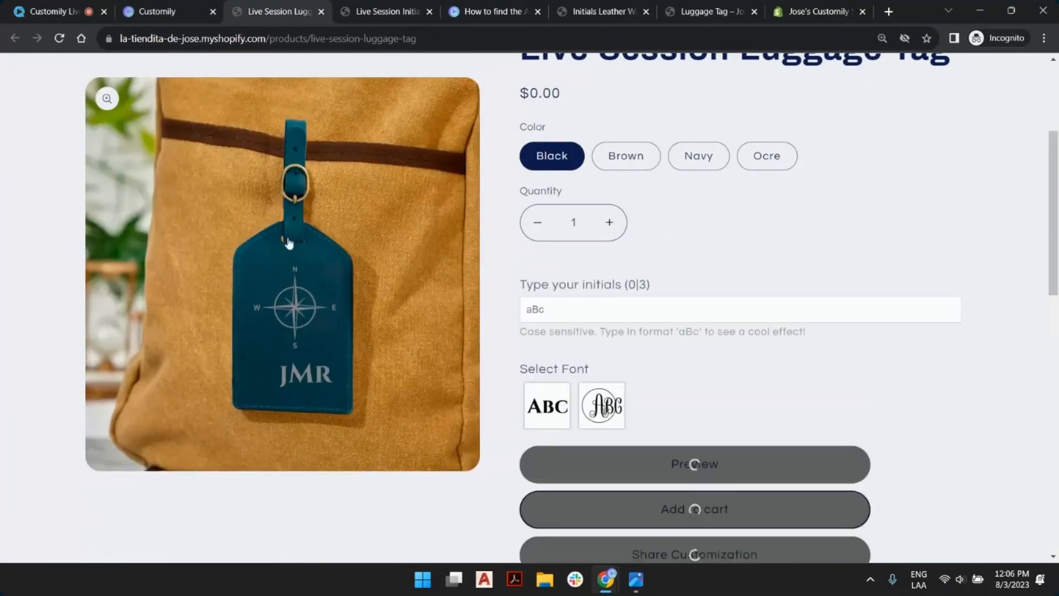
pyautogui.click(582, 304)
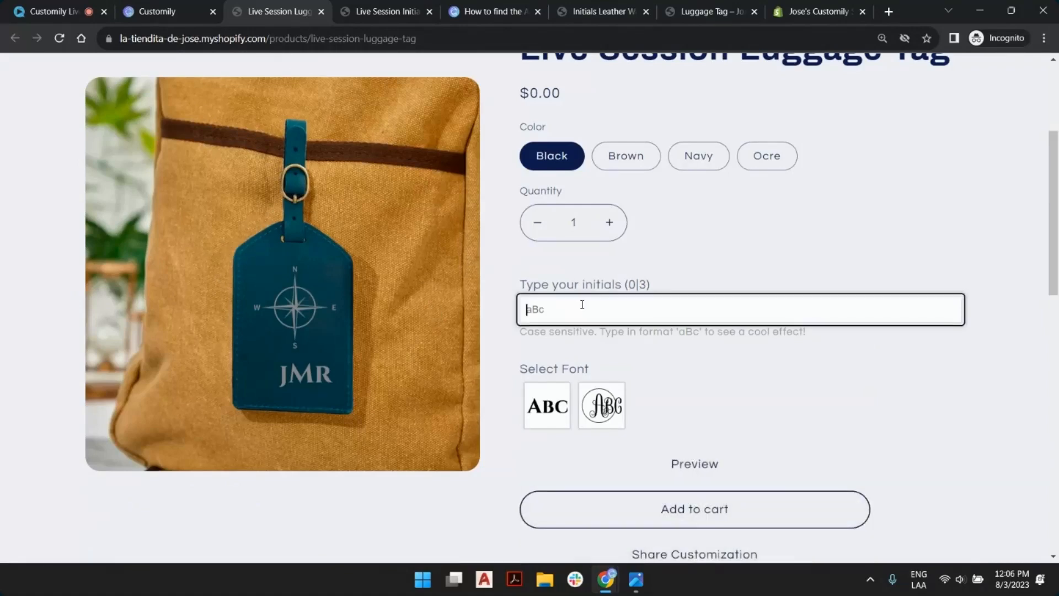
pyautogui.write('aBc')
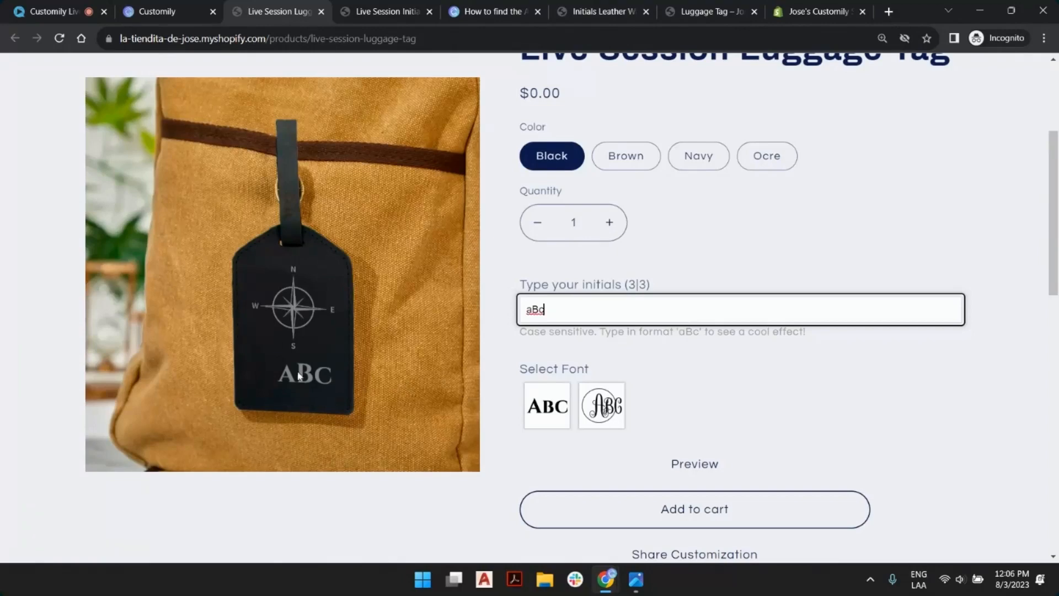
# Set the tag color to Navy and try the Monogram Script font before choosing the plain ABC font.
pyautogui.click(695, 165)
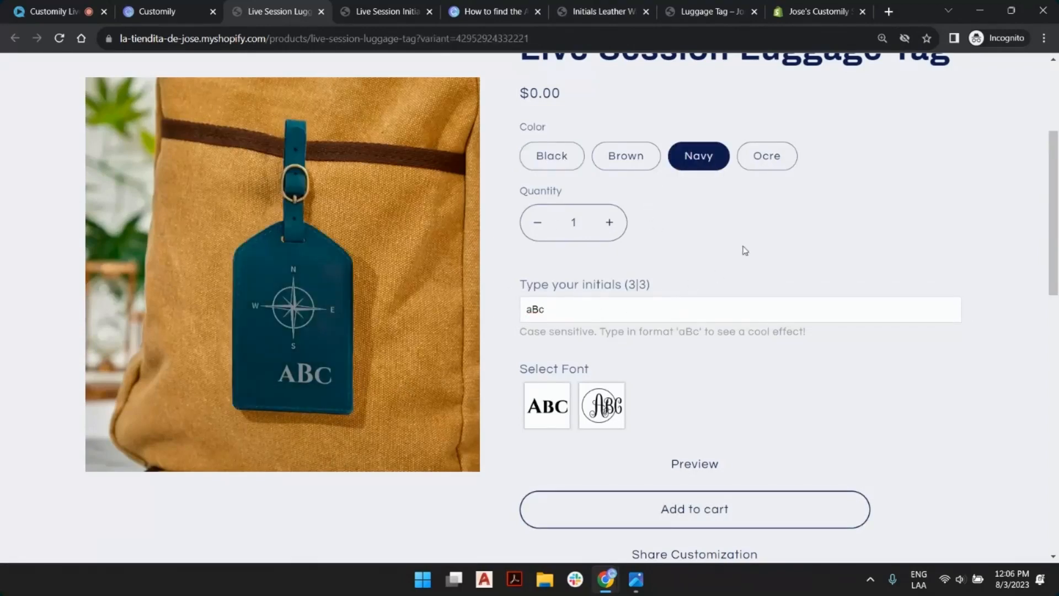
pyautogui.click(601, 405)
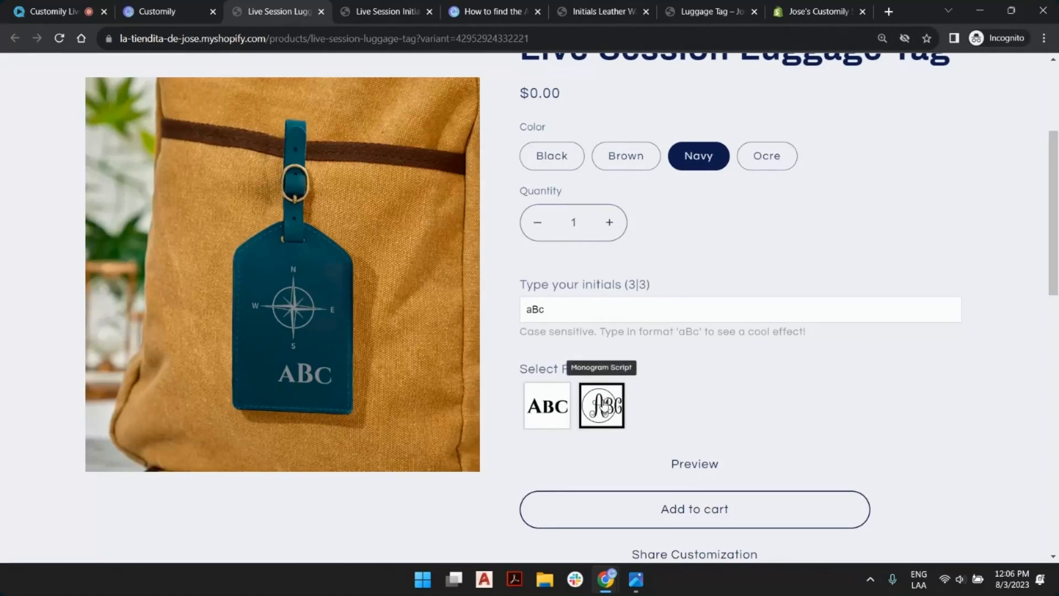
pyautogui.click(557, 408)
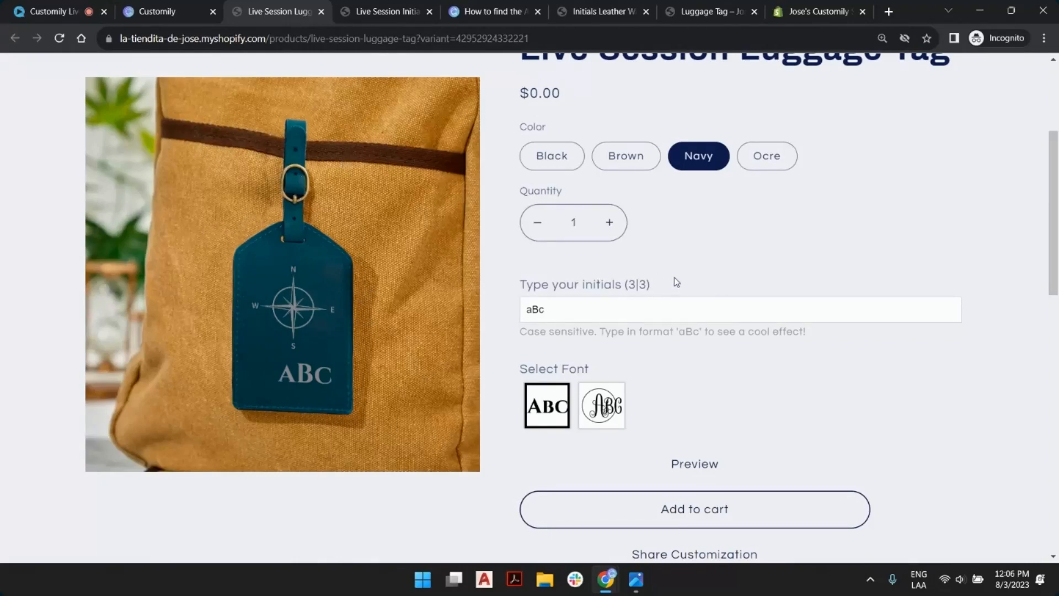
# Open the enlarged preview of the navy tag and save its image as "tag listing2.png" in the 8-3 folder.
pyautogui.scroll(-1, 707, 247)
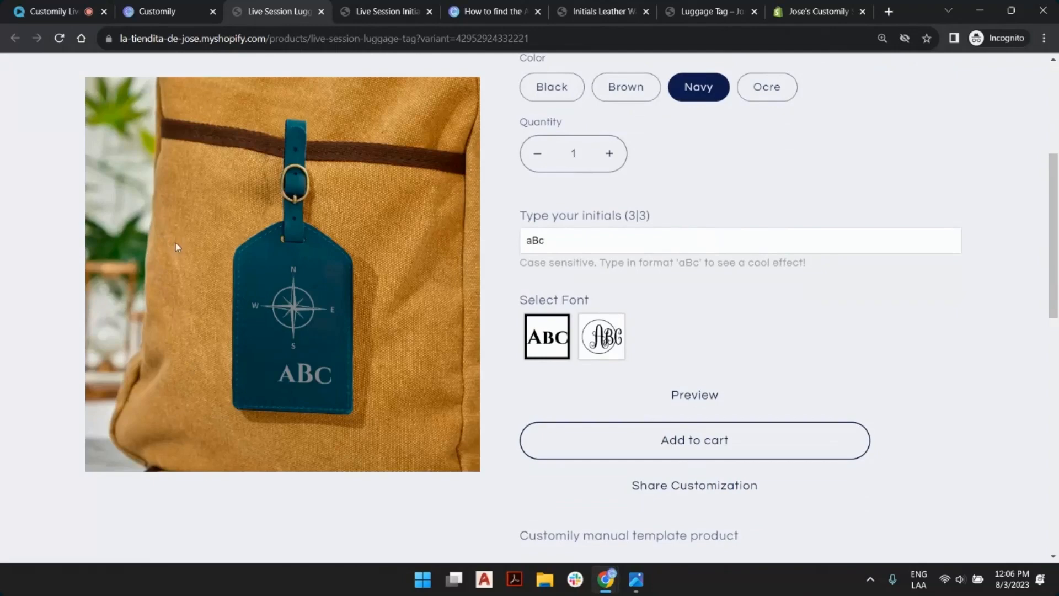
pyautogui.scroll(-2, 379, 290)
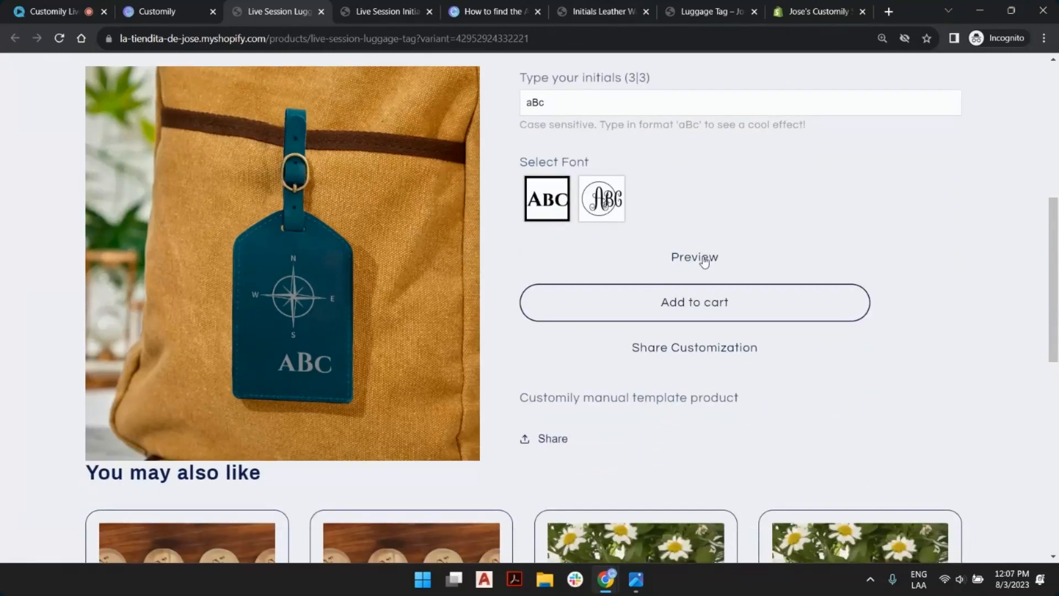
pyautogui.click(705, 261)
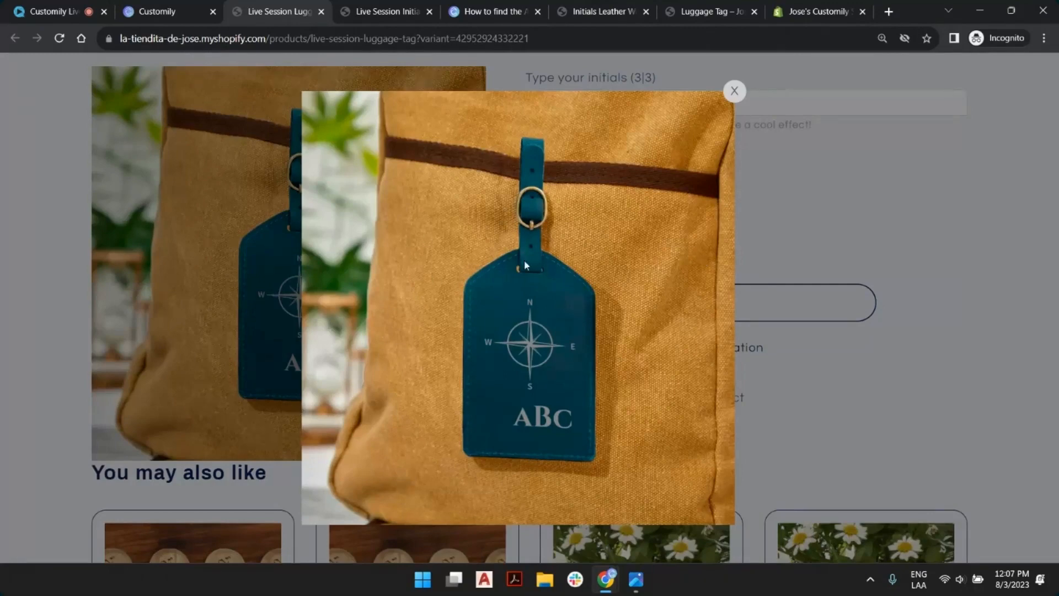
pyautogui.rightClick(537, 248)
pyautogui.click(602, 280)
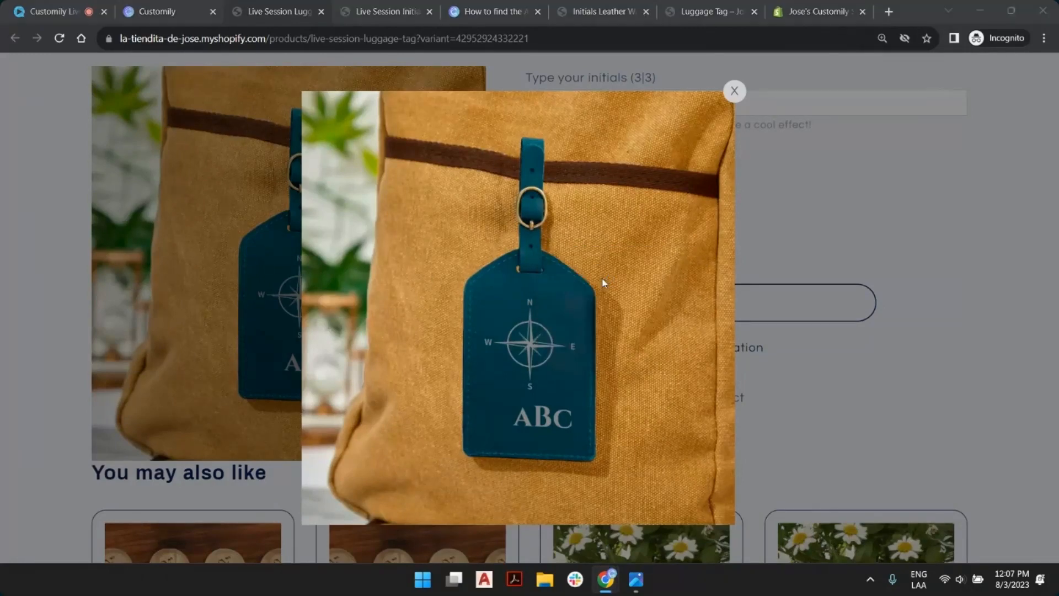
pyautogui.click(684, 242)
pyautogui.click(484, 484)
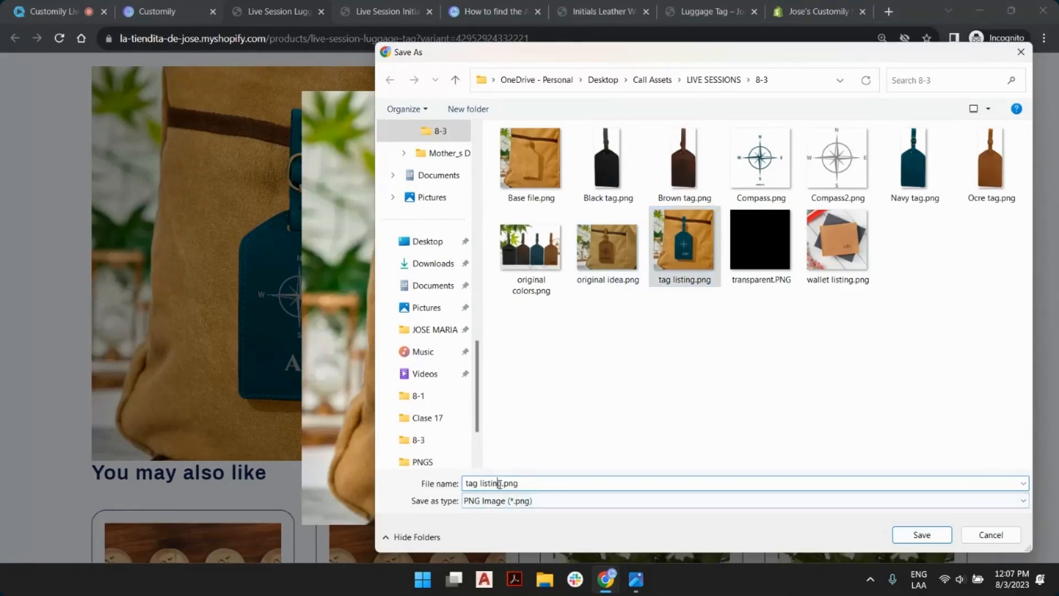
pyautogui.click(924, 535)
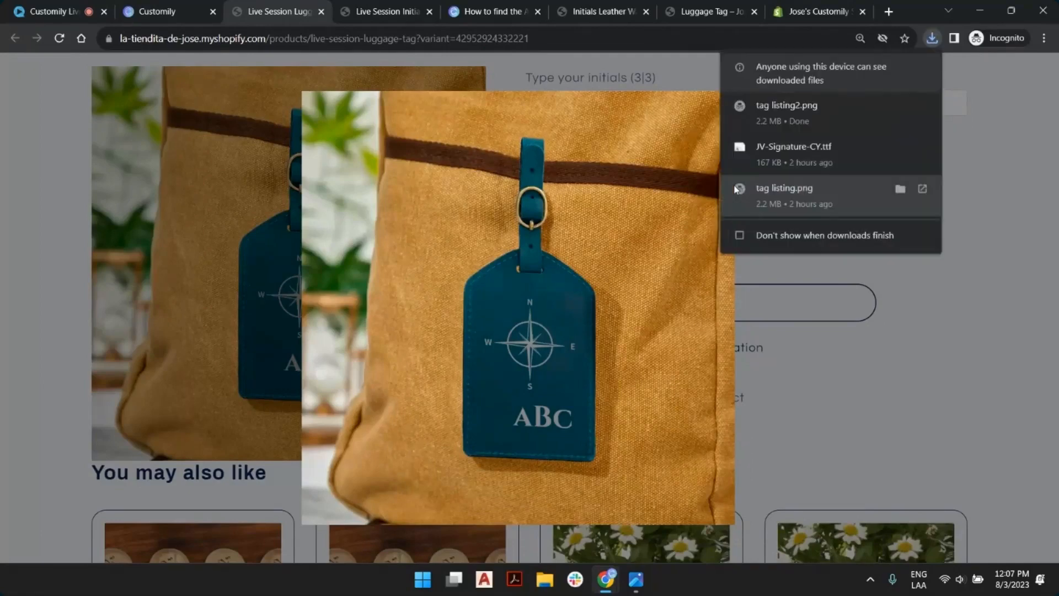
# Switch to the Shopify admin and open the Live Session Luggage Tag product.
pyautogui.click(819, 12)
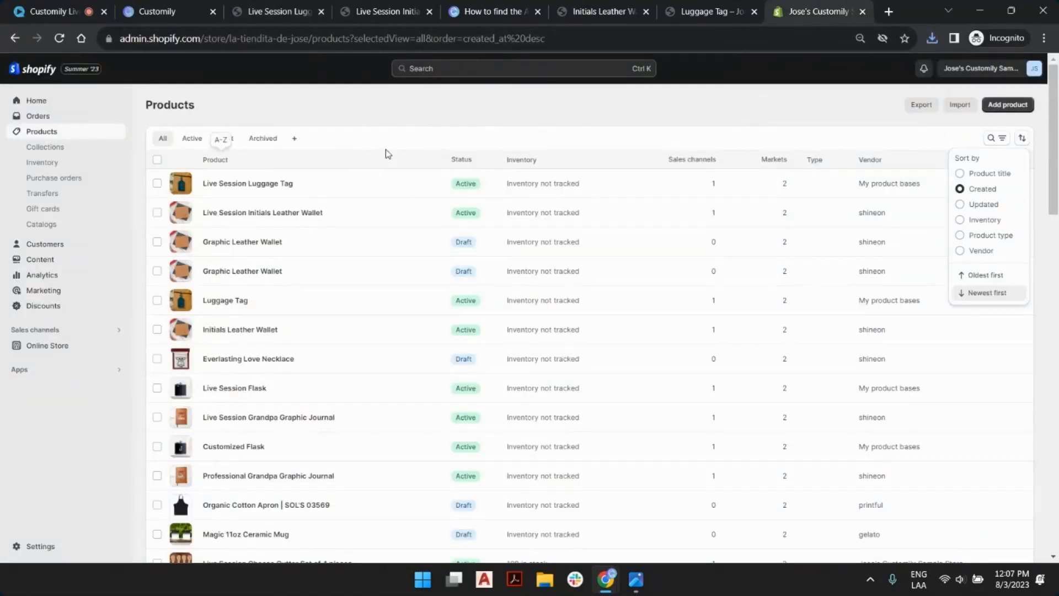
pyautogui.click(259, 188)
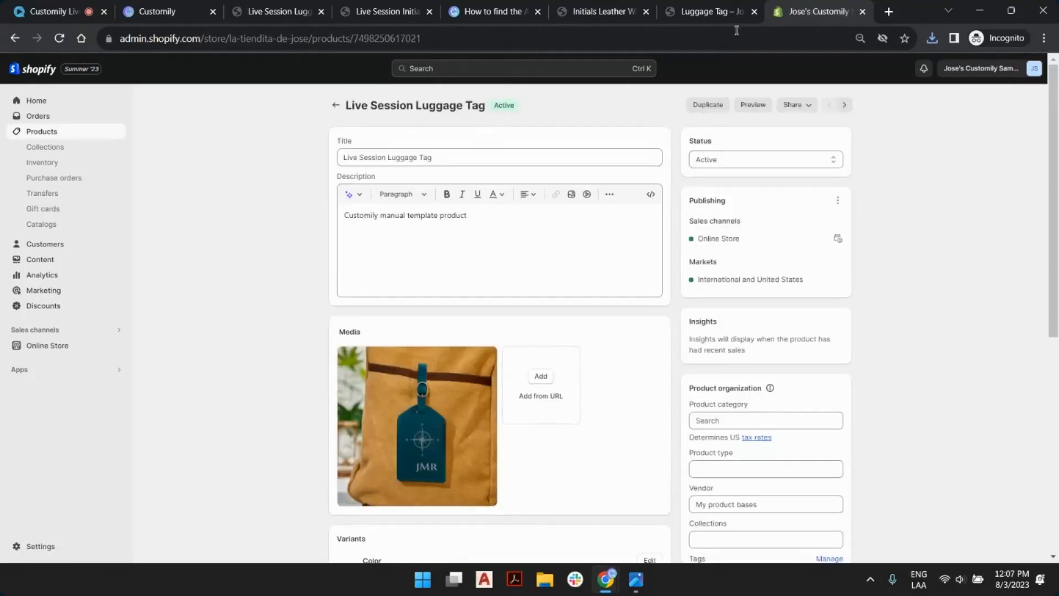
# Return to the store page, close the navy preview, set the color to Brown and open the enlarged preview.
pyautogui.click(279, 7)
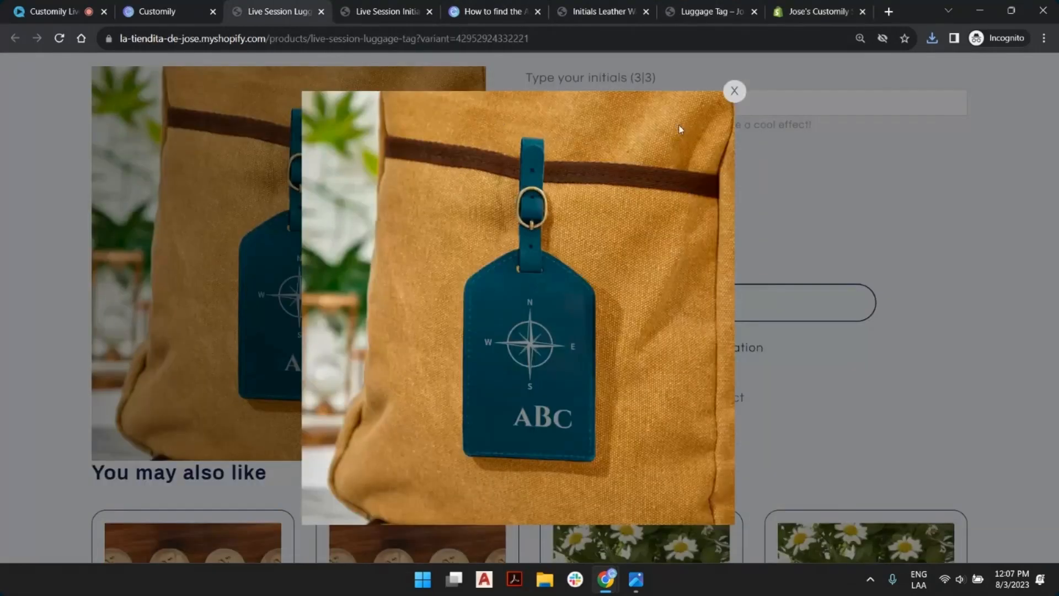
pyautogui.click(730, 98)
pyautogui.scroll(5, 642, 179)
pyautogui.click(626, 228)
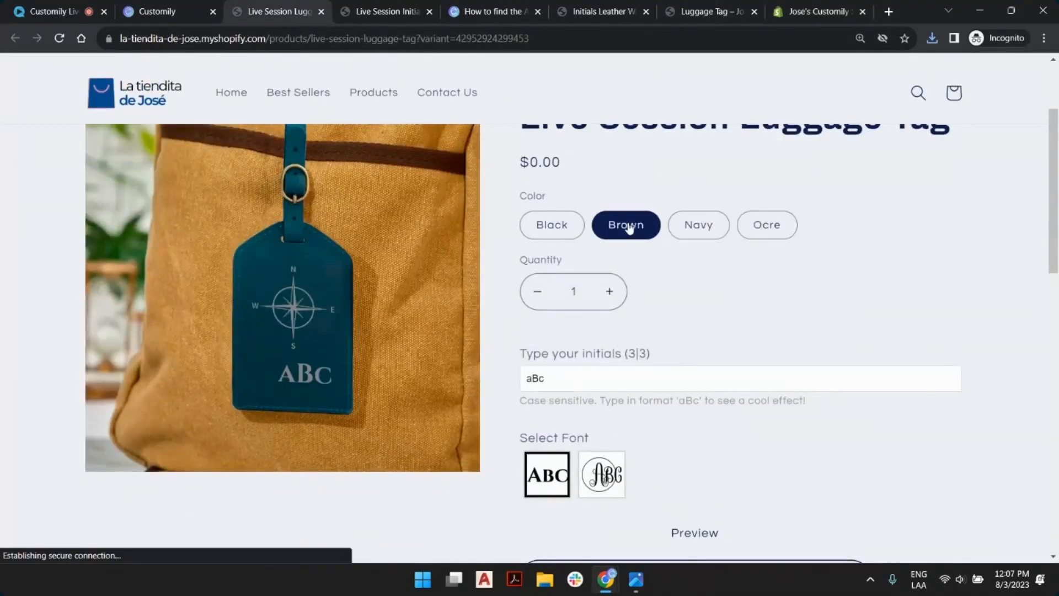
pyautogui.scroll(-3, 629, 226)
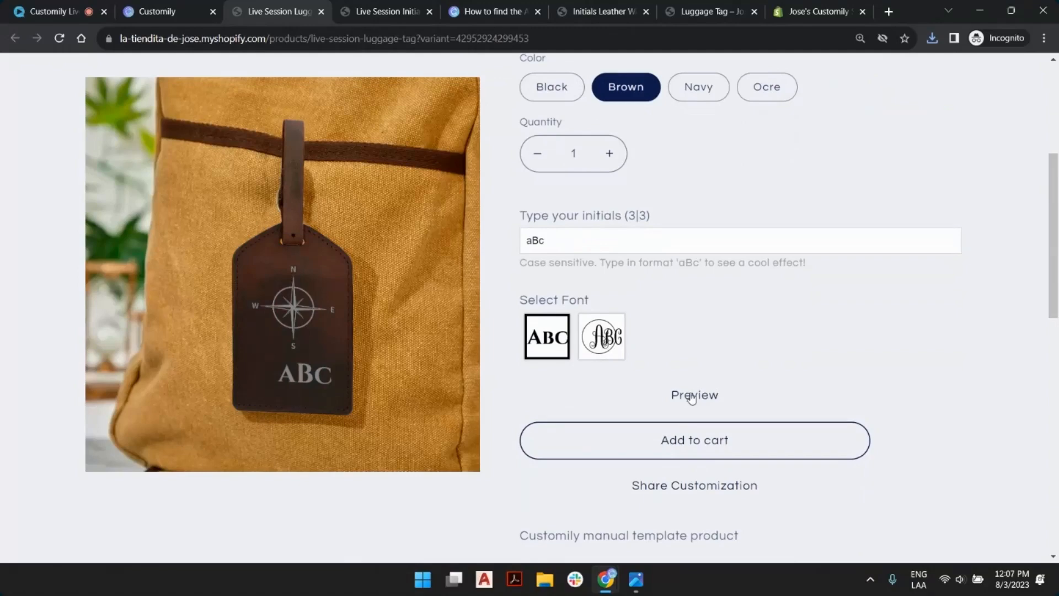
pyautogui.click(690, 394)
# Save the brown tag's preview image as "tag listing3.png" in the 8-3 folder.
pyautogui.rightClick(589, 253)
pyautogui.click(633, 283)
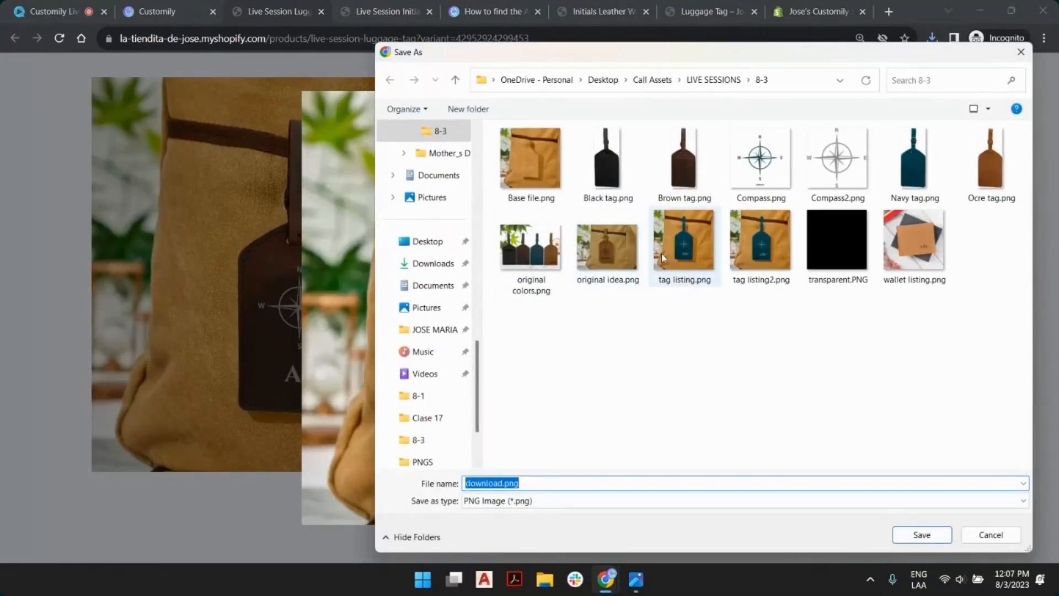
pyautogui.click(761, 245)
pyautogui.click(502, 484)
pyautogui.click(502, 484)
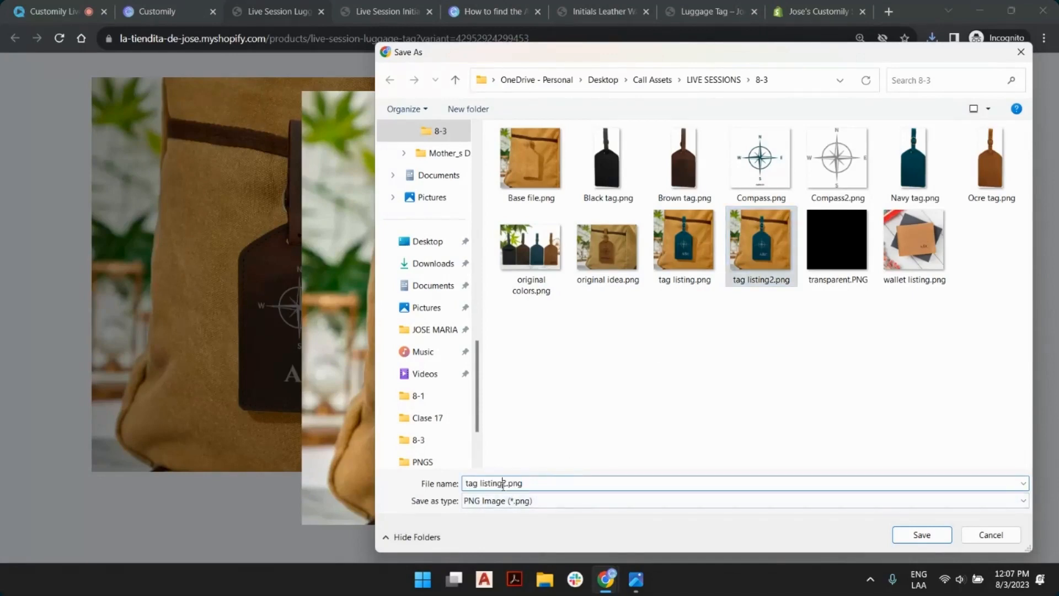
pyautogui.write('3')
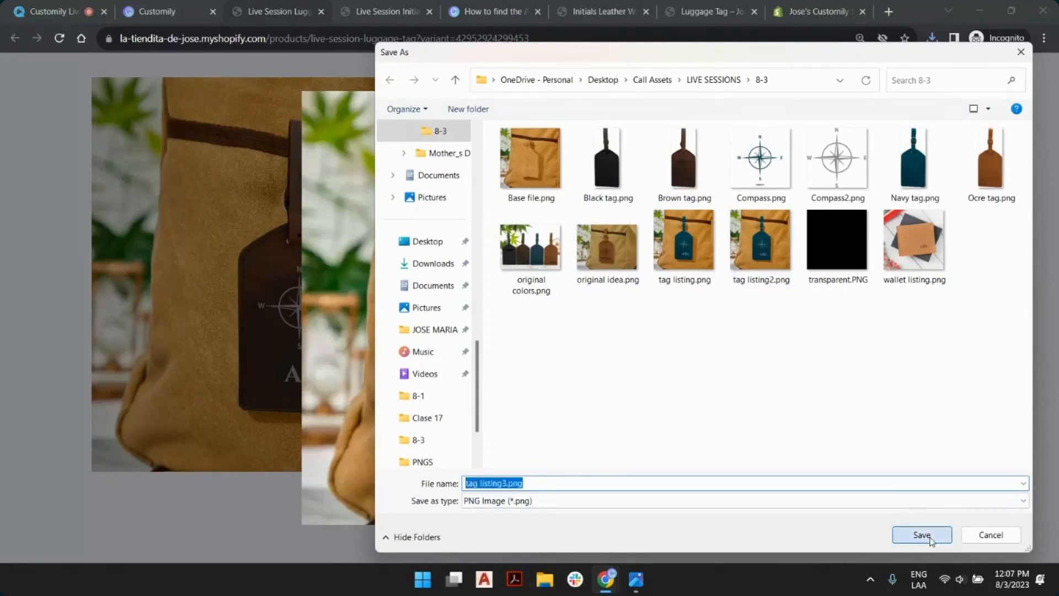
pyautogui.click(920, 535)
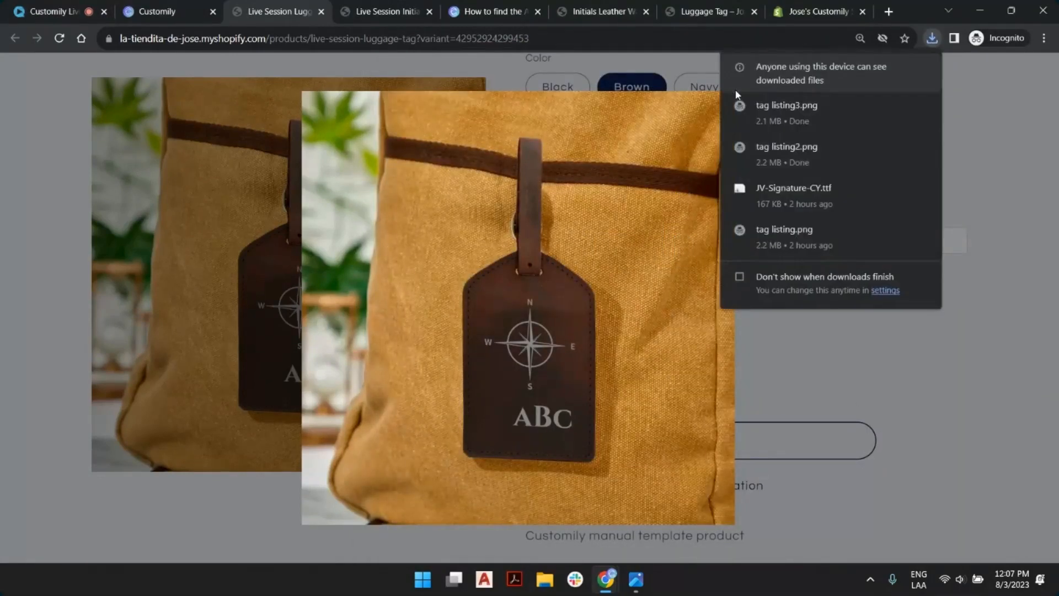
# Back in the Shopify admin, upload "tag listing2.png" and "tag listing3.png" to the luggage tag product's media.
pyautogui.click(793, 6)
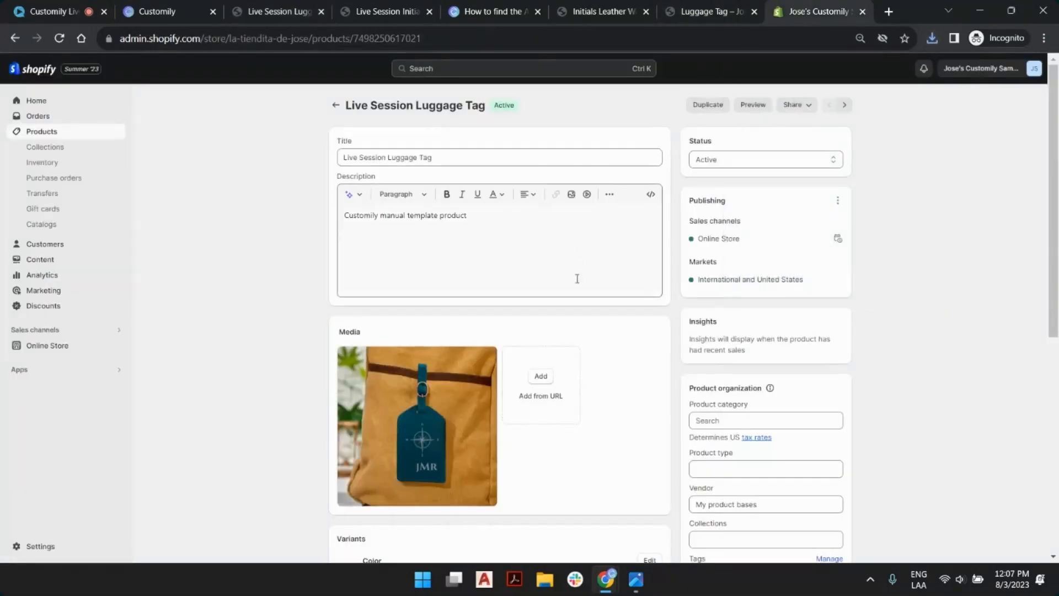
pyautogui.click(540, 378)
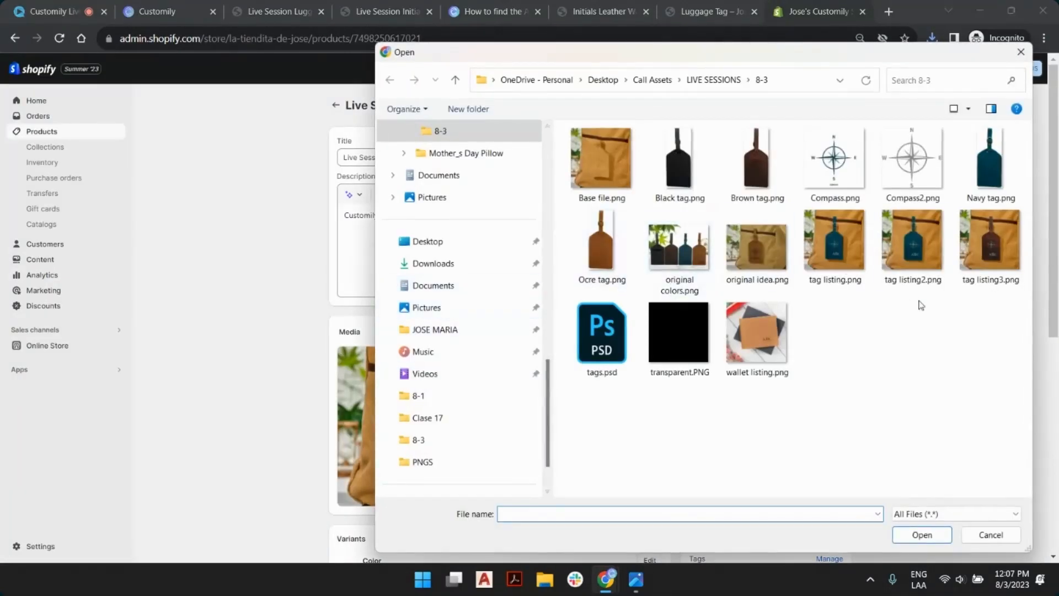
pyautogui.click(894, 240)
pyautogui.keyDown('ctrl'); pyautogui.click(962, 244); pyautogui.keyUp('ctrl')
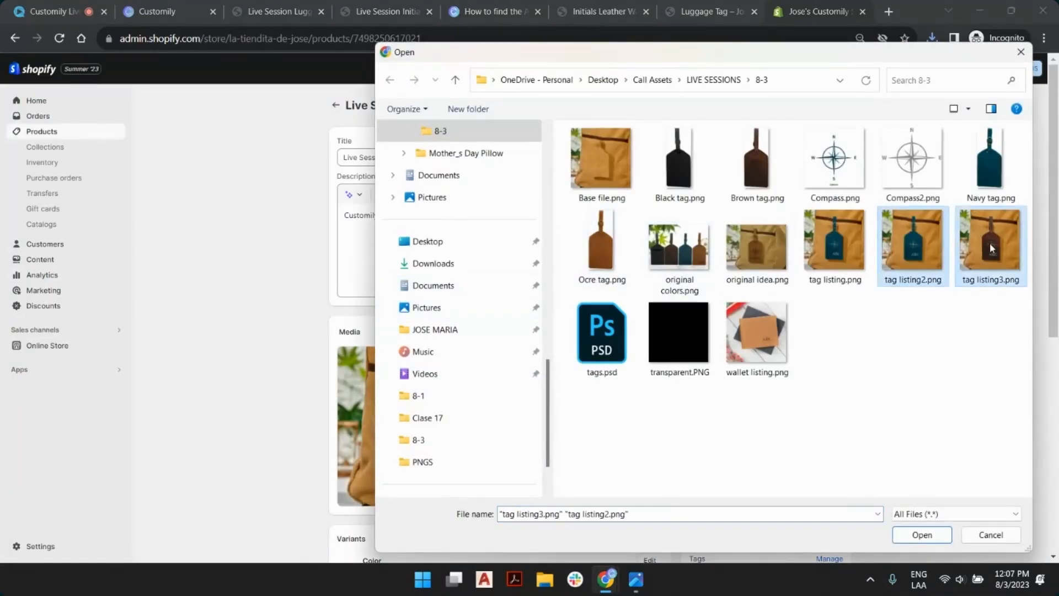
pyautogui.click(922, 534)
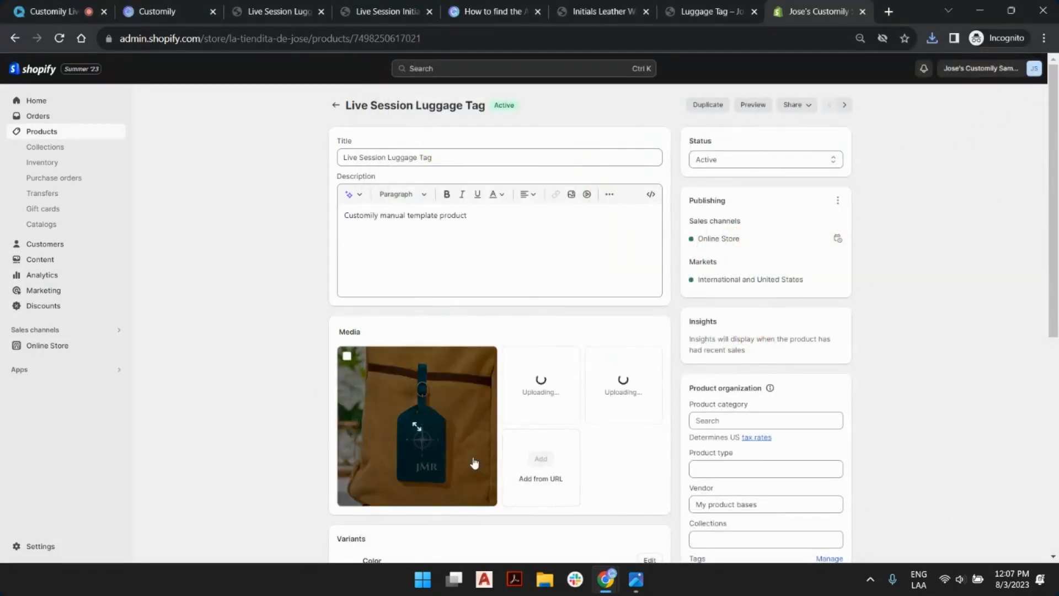
# Delete the old product image with the JMR initials from the luggage tag's media.
pyautogui.click(347, 356)
pyautogui.click(636, 333)
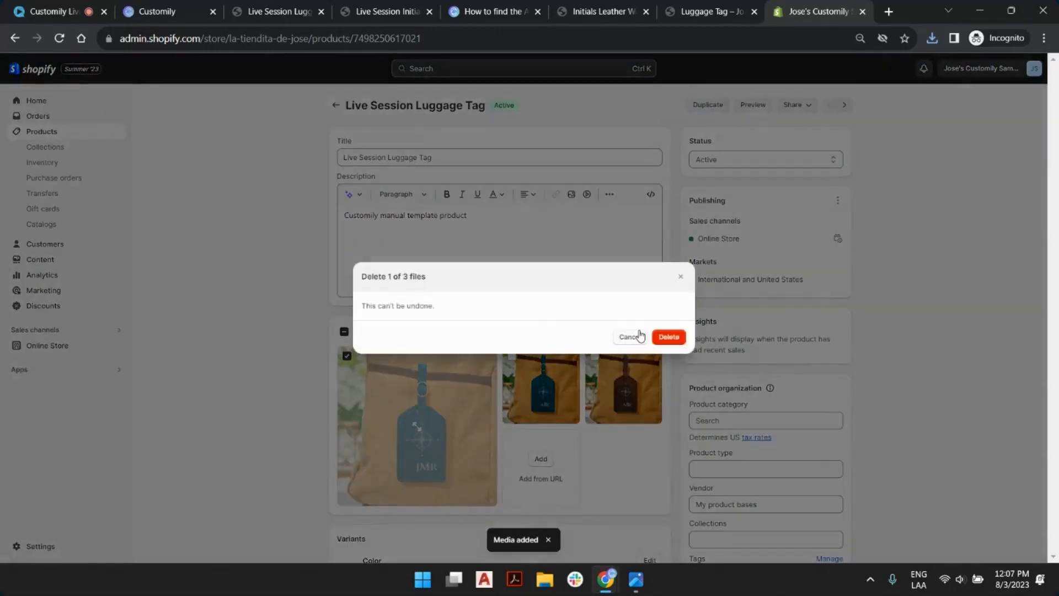
pyautogui.click(670, 334)
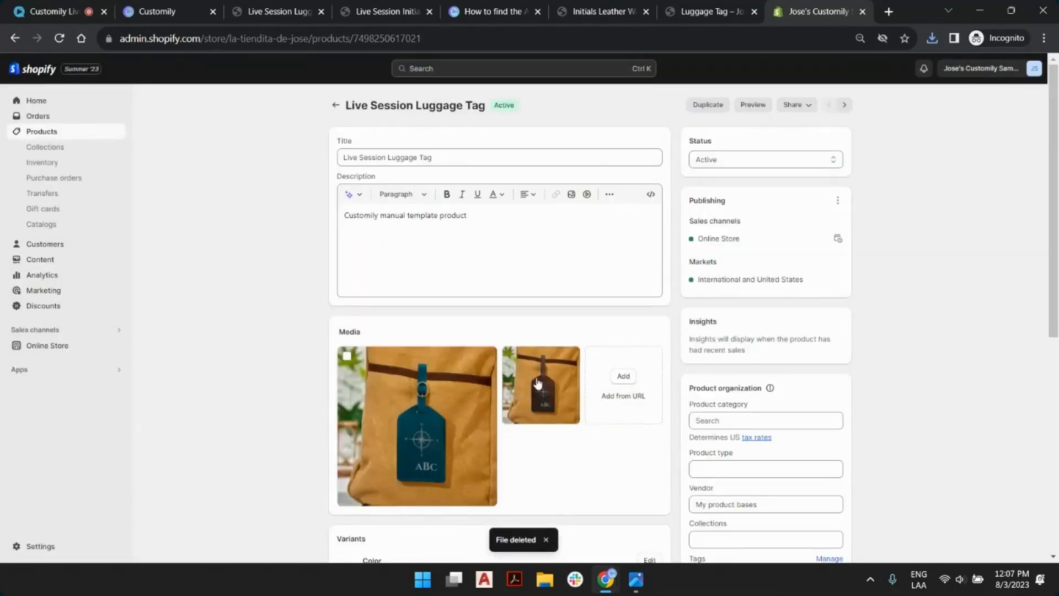
# Return to the store page, close the preview, reload the page, and check the navy and brown gallery images.
pyautogui.click(263, 18)
pyautogui.click(734, 90)
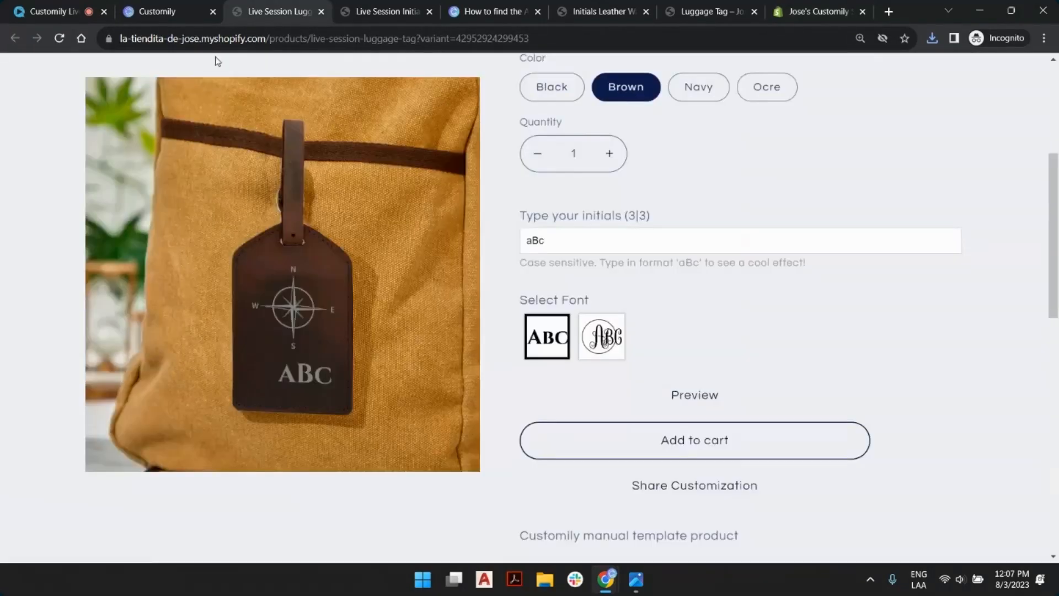
pyautogui.click(59, 38)
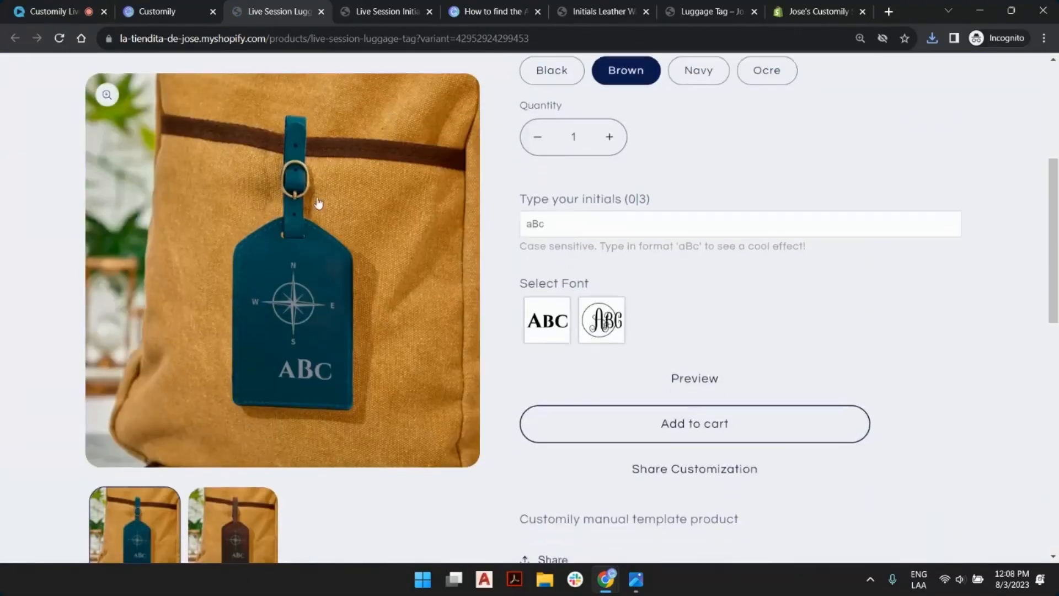
pyautogui.scroll(-3, 276, 363)
pyautogui.scroll(1, 276, 364)
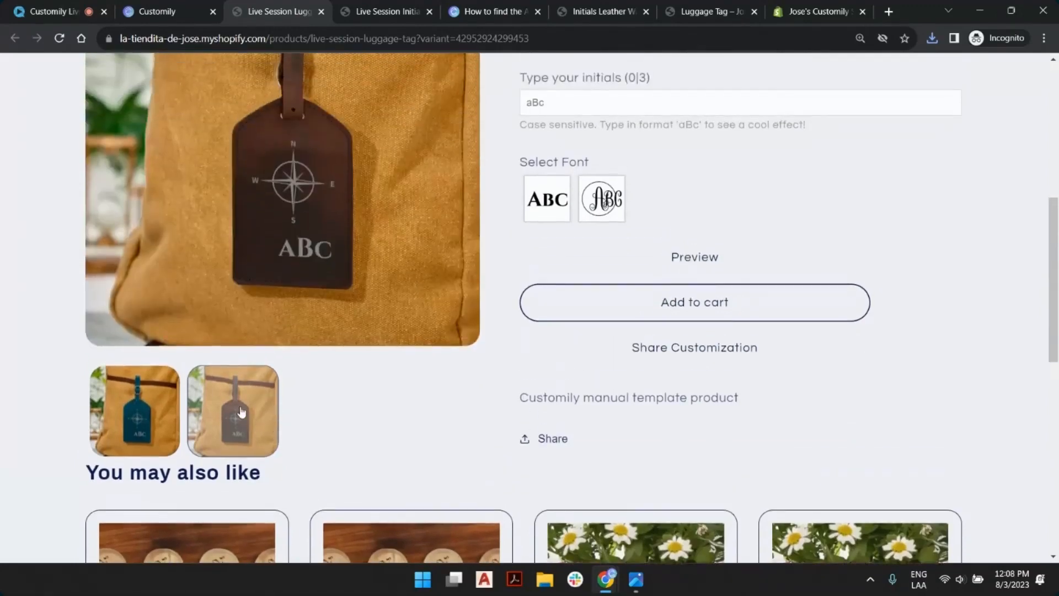
pyautogui.click(159, 407)
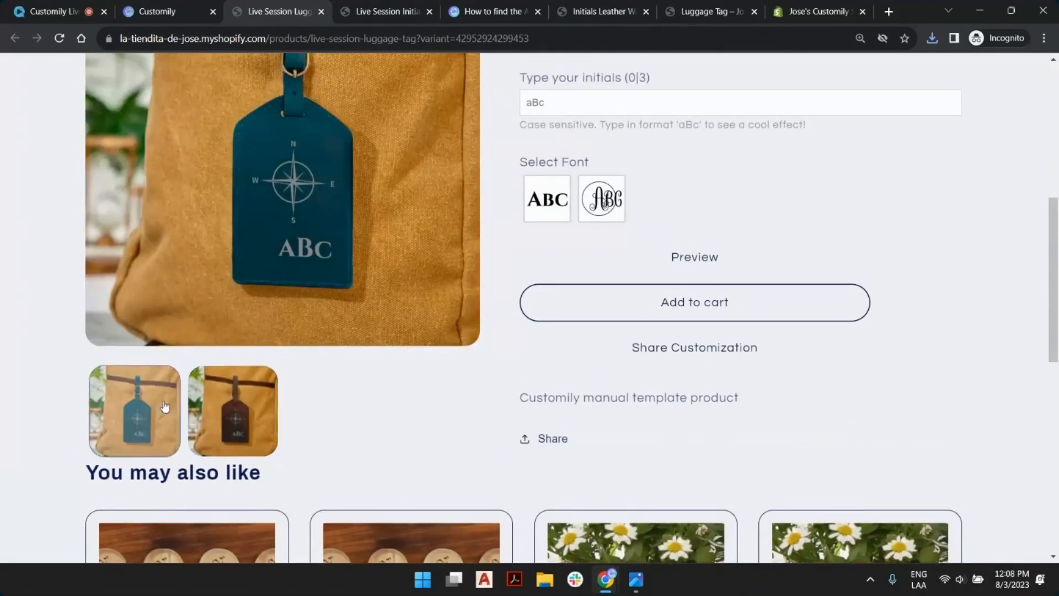
# Enter "klm" as the initials to test the live preview and try to bring up the navy gallery image.
pyautogui.click(576, 104)
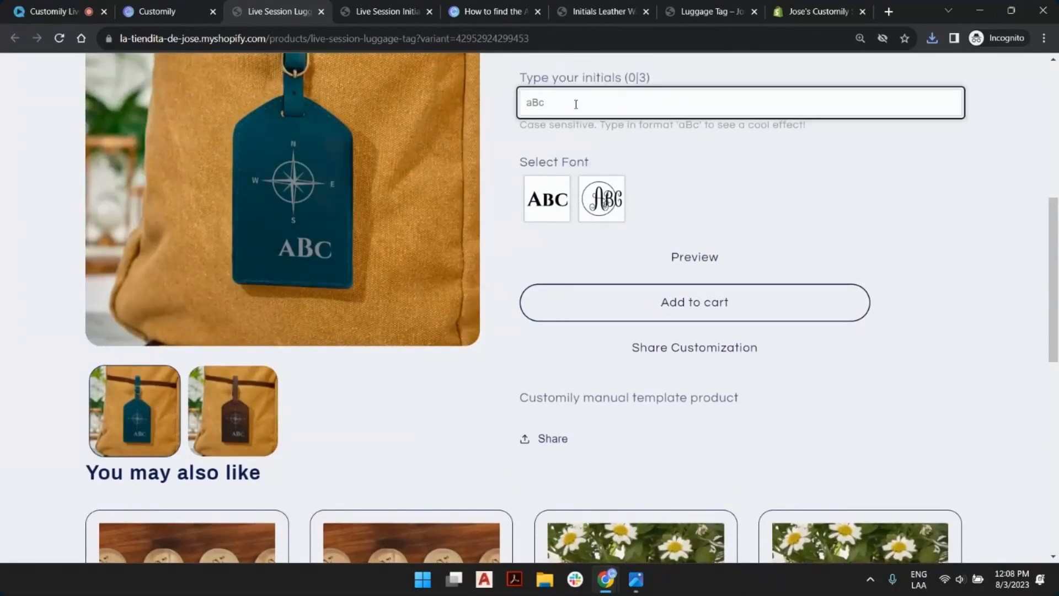
pyautogui.write('klm')
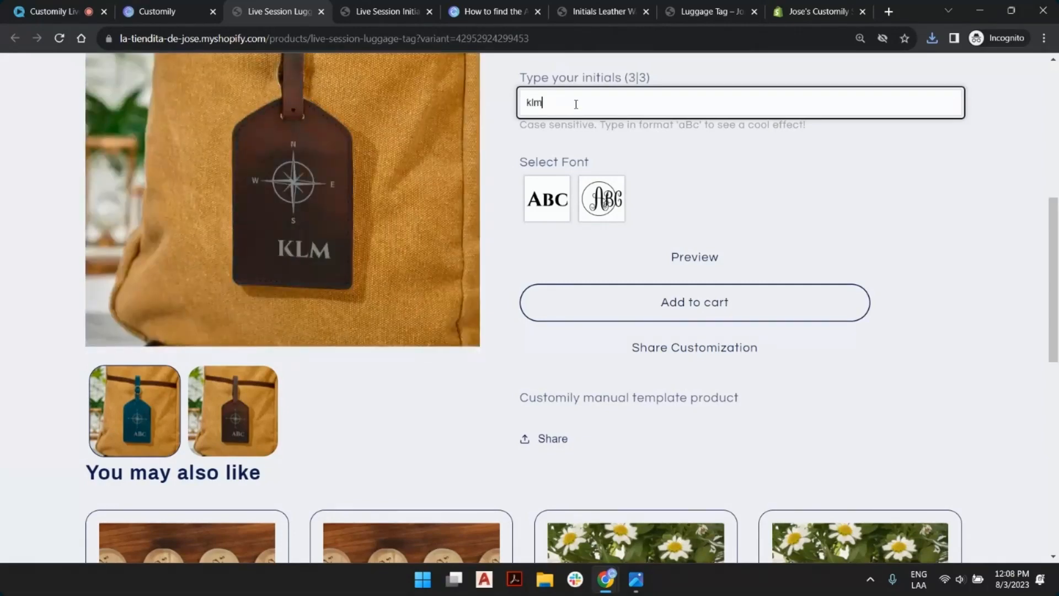
pyautogui.click(155, 444)
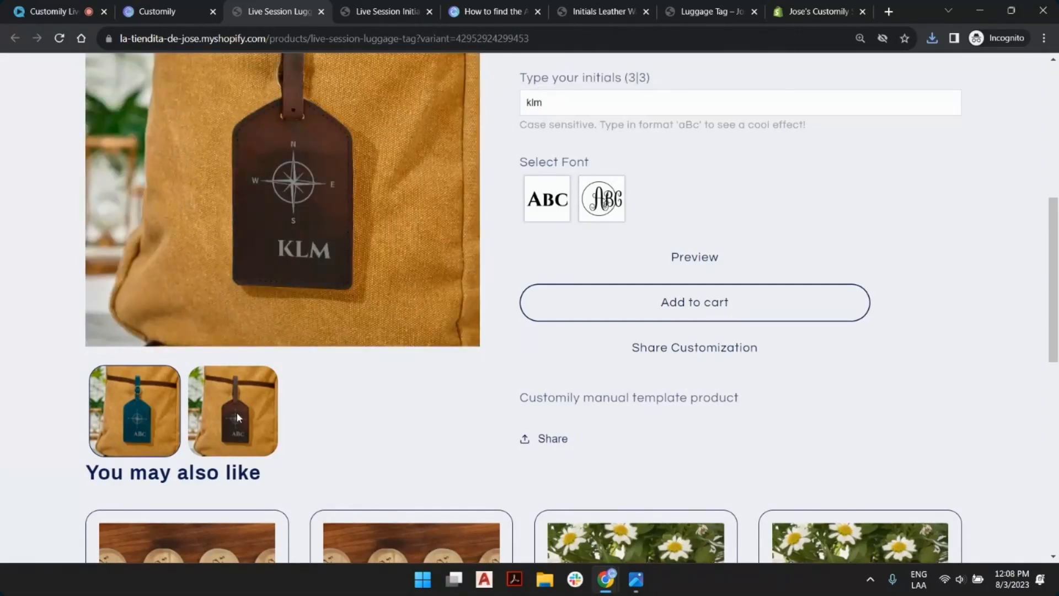
# Switch the tag color through Black, Brown, Navy and Ocre to check the personalized preview in each one.
pyautogui.scroll(4, 431, 251)
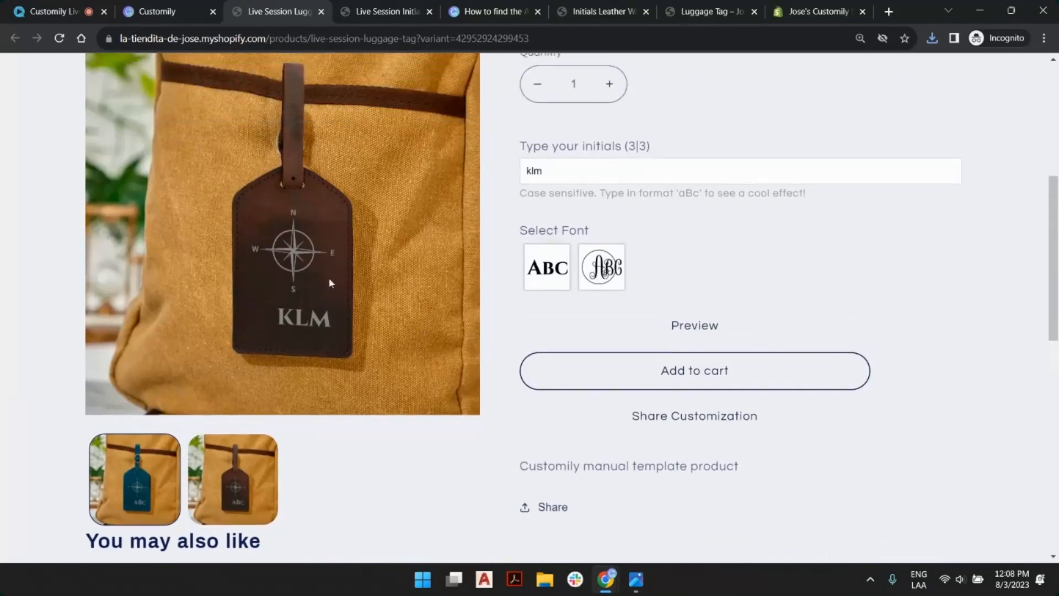
pyautogui.click(568, 162)
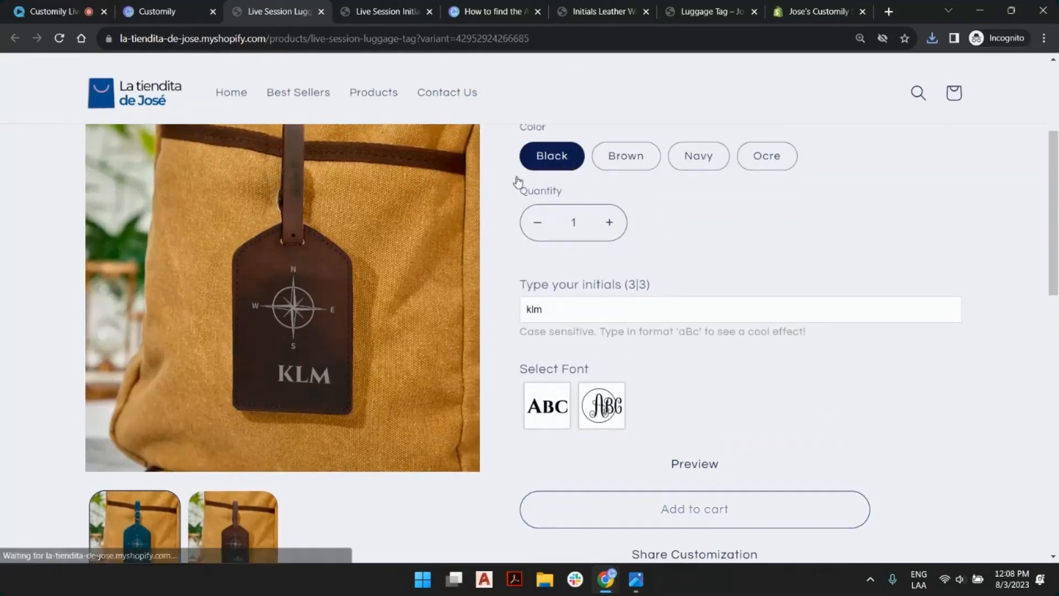
pyautogui.click(634, 159)
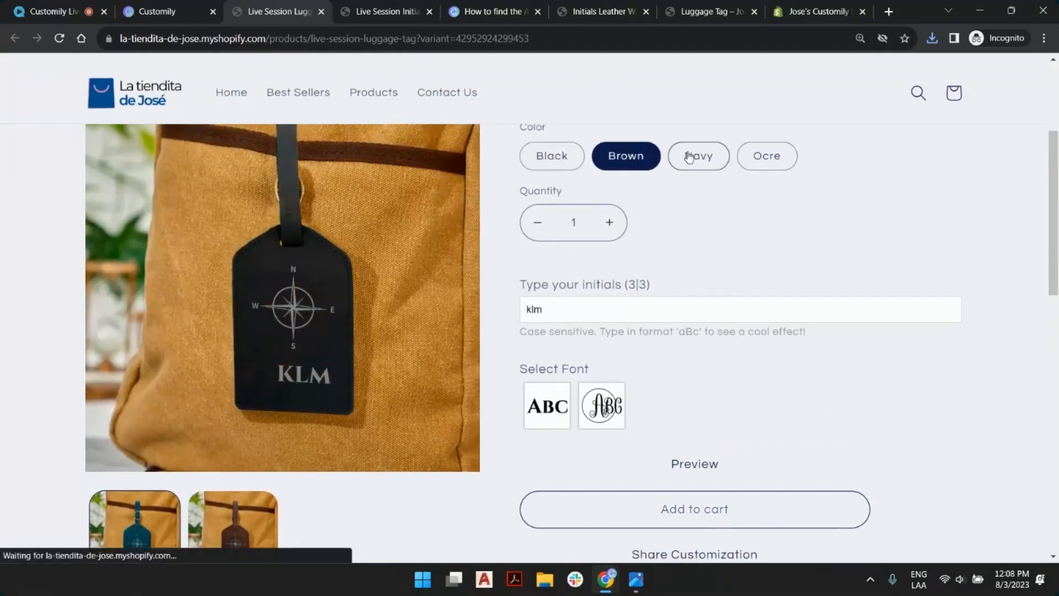
pyautogui.click(702, 156)
pyautogui.click(778, 162)
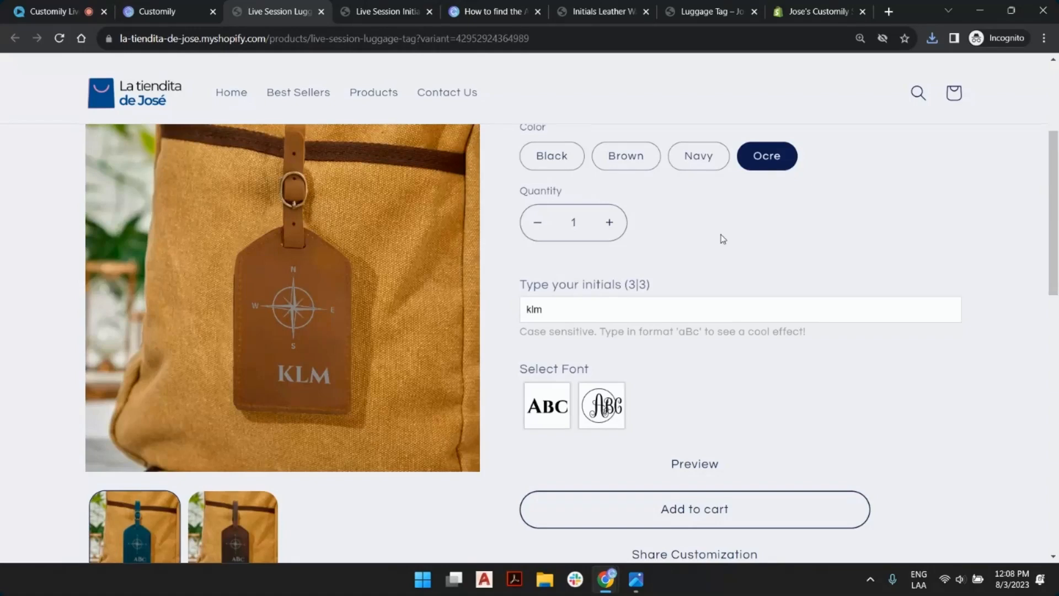
pyautogui.click(182, 7)
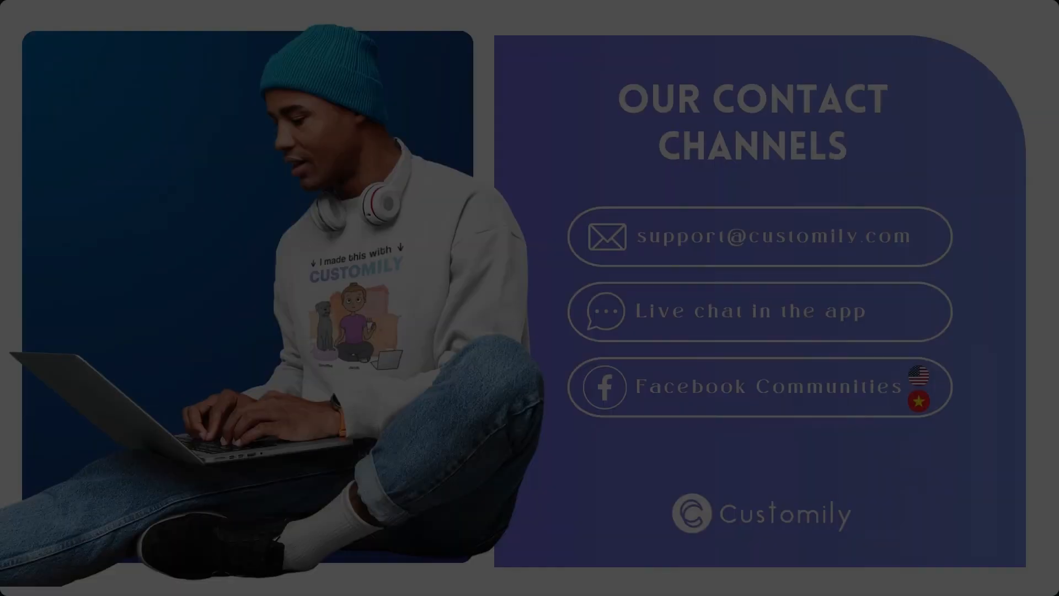